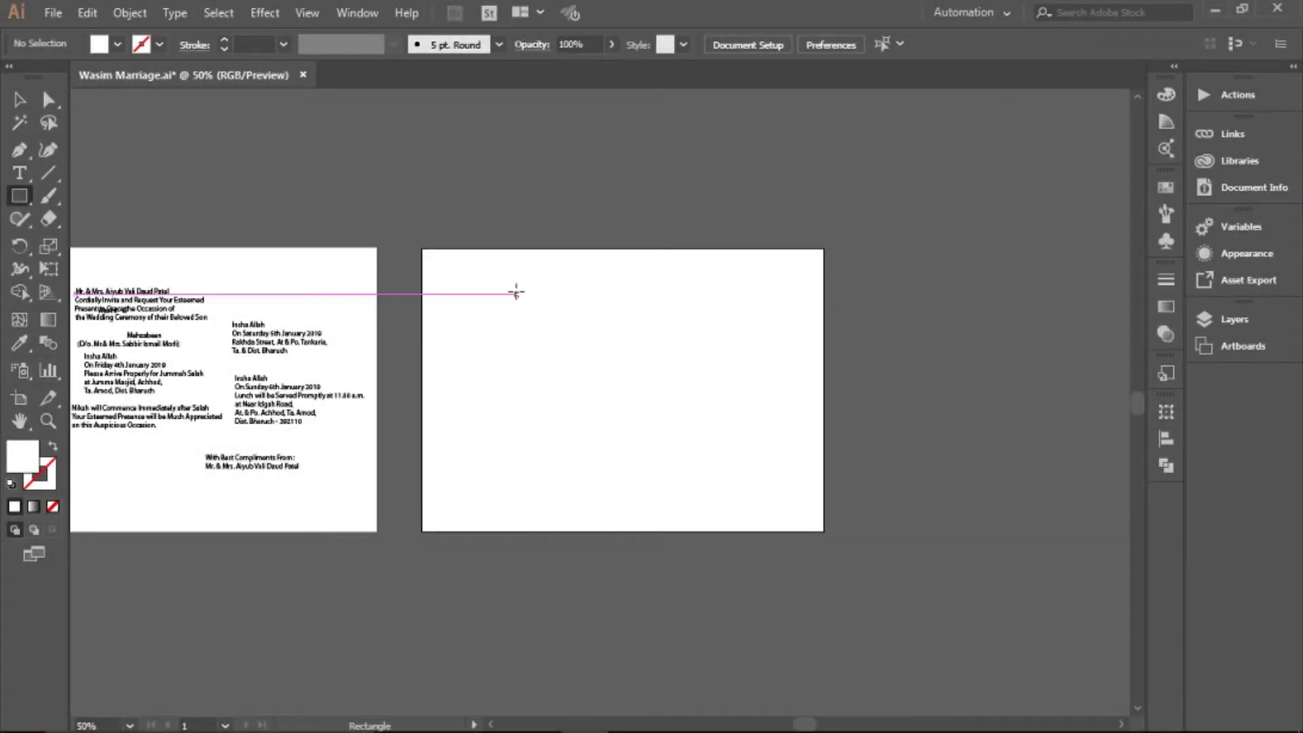
Step: Draw a rectangle in the middle of the empty artboard and give it the default white fill and black stroke
drag(513, 294, 727, 458)
click(19, 99)
click(619, 262)
click(626, 295)
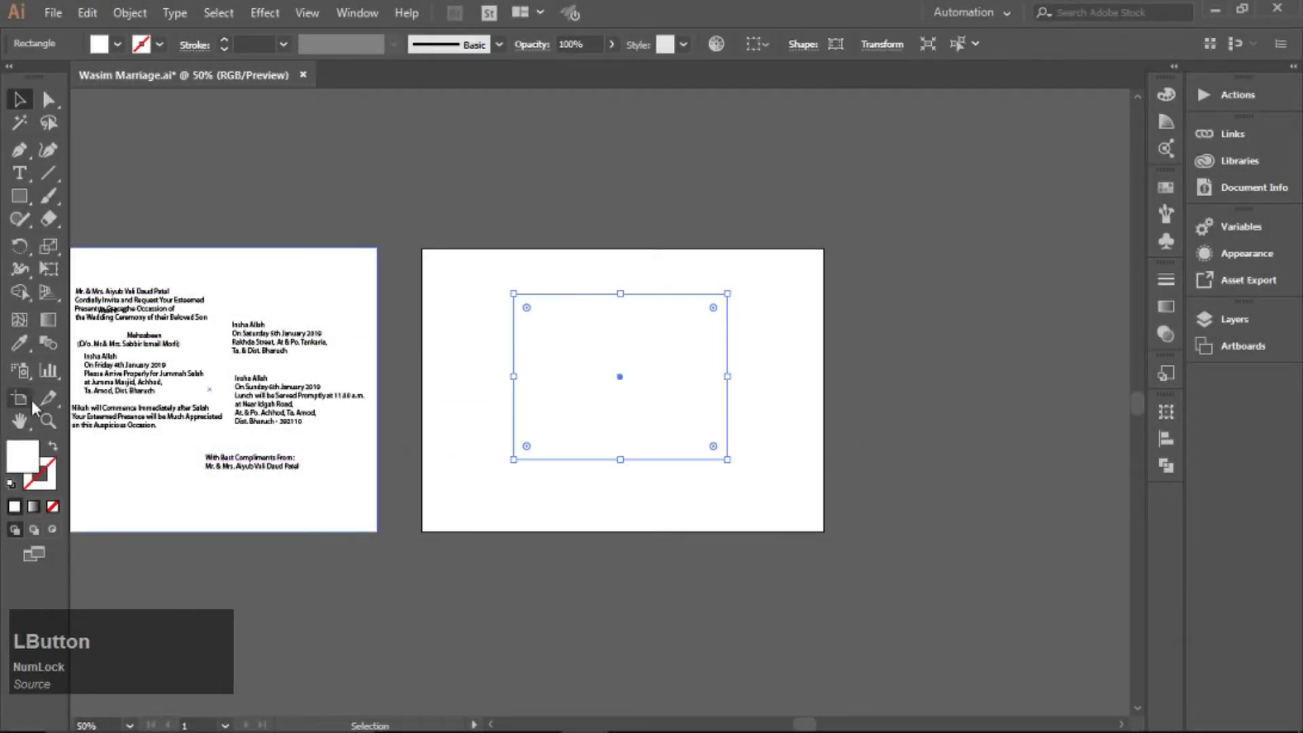
click(10, 486)
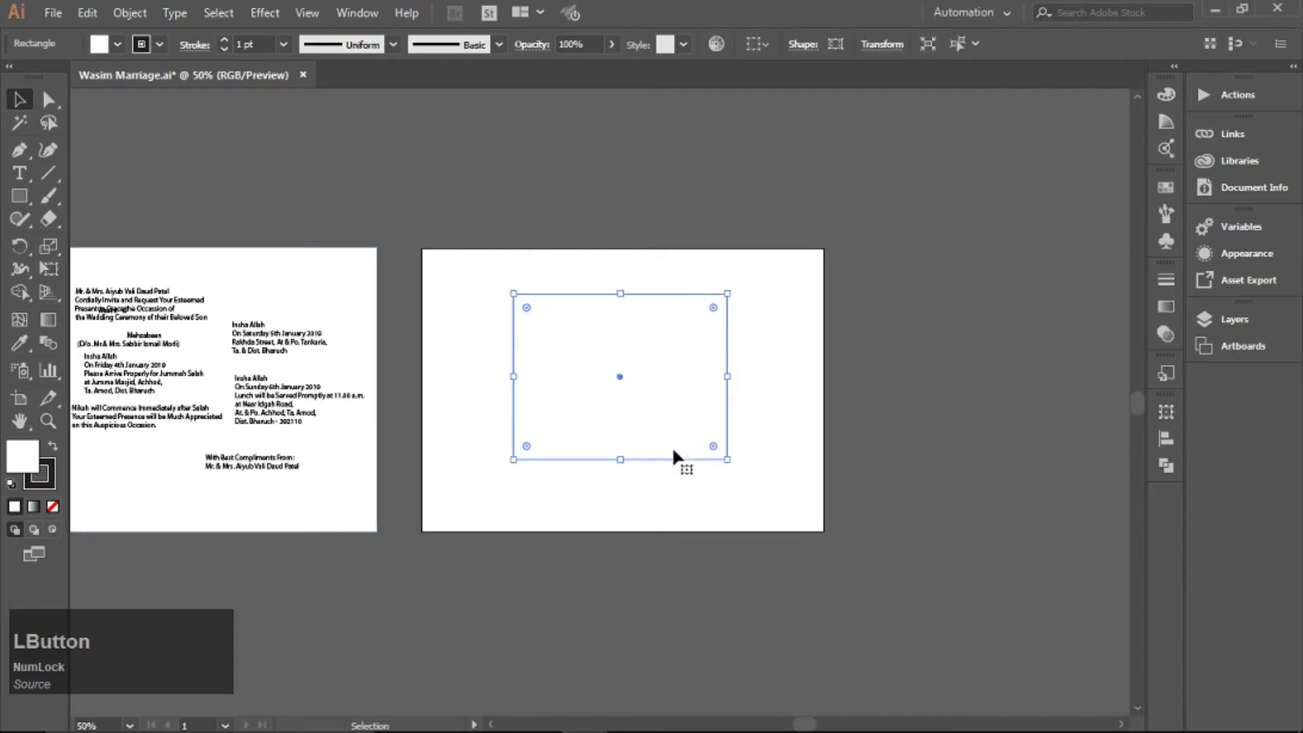
Step: Fill the rectangle with a dark maroon, about #440A0A
double_click(24, 461)
click(619, 387)
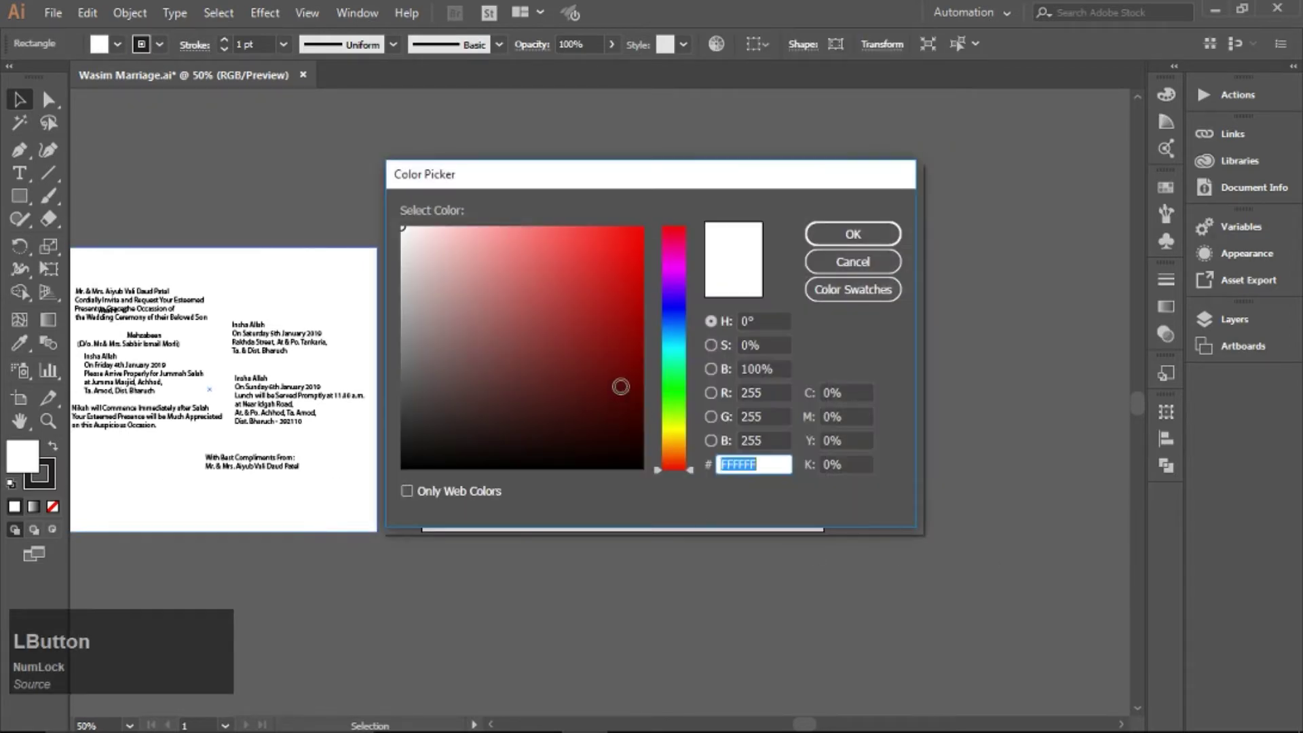
click(605, 397)
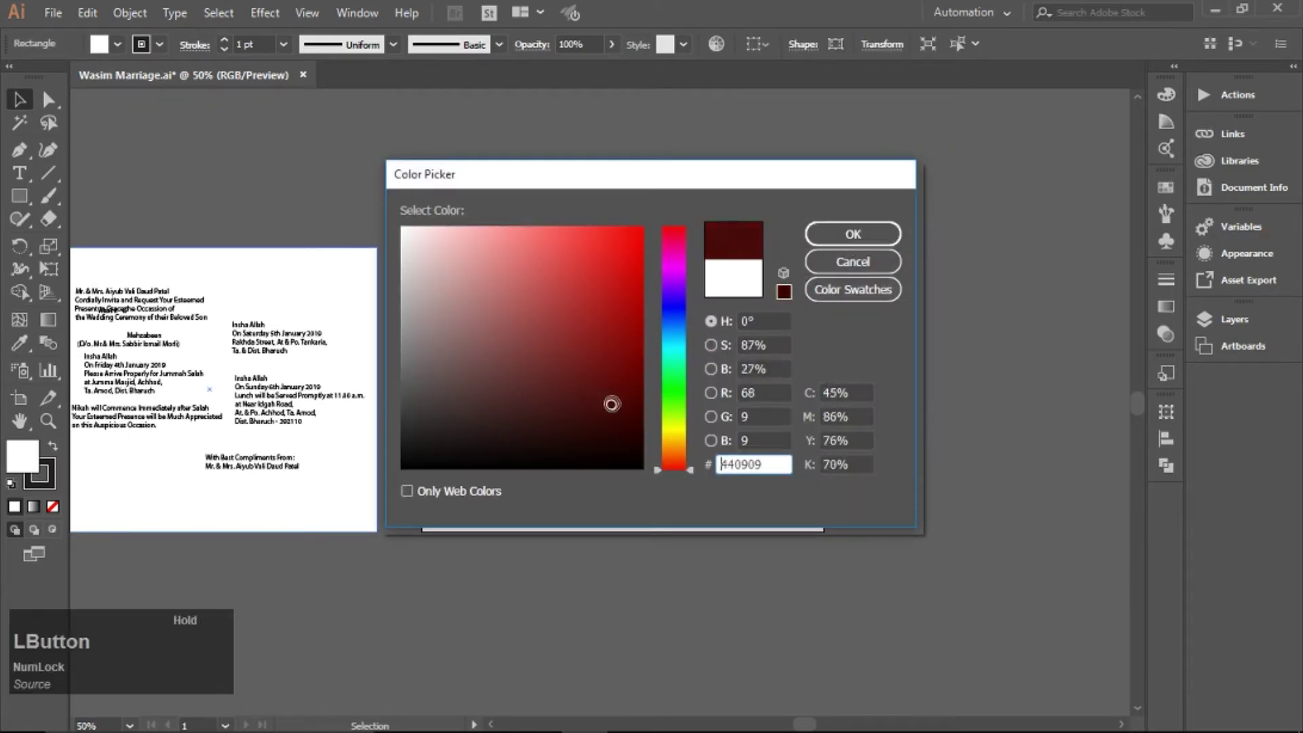
click(853, 239)
click(853, 241)
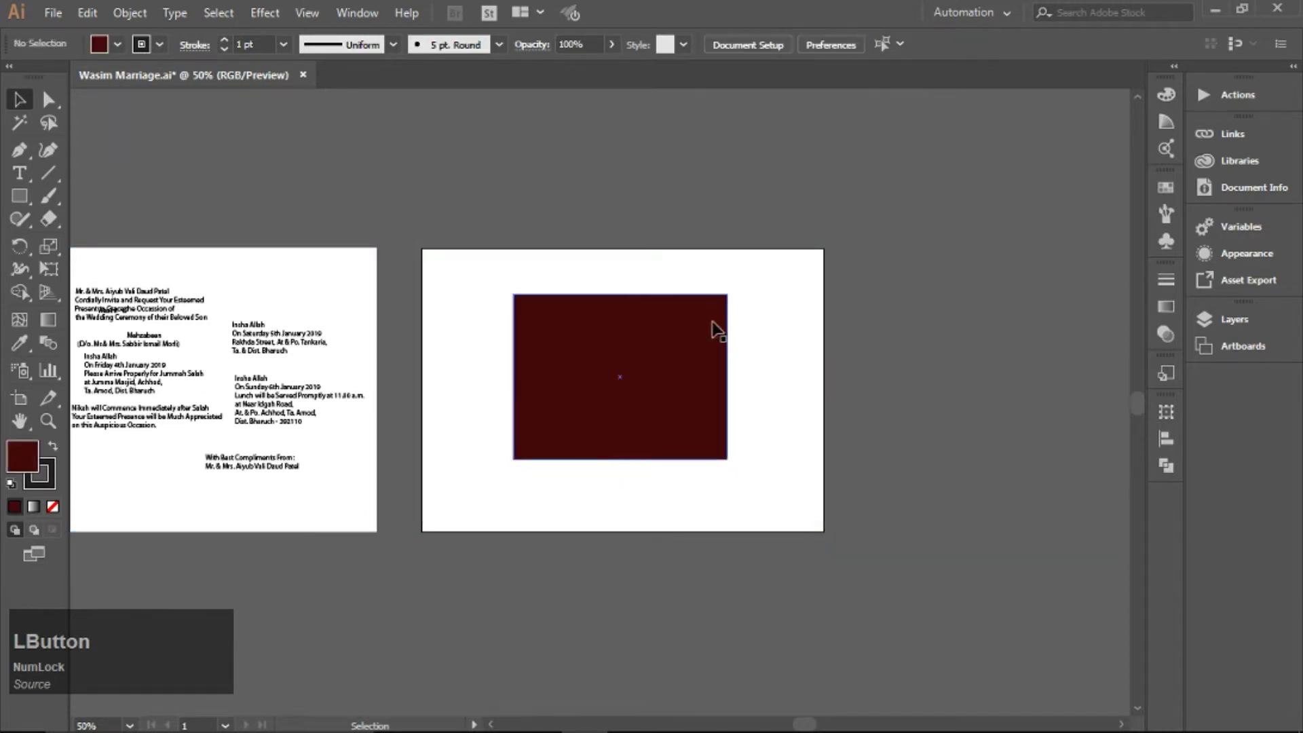
Step: Shorten the maroon rectangle from its top edge to about 4.4 in high and move it slightly down
ctrl+click(640, 387)
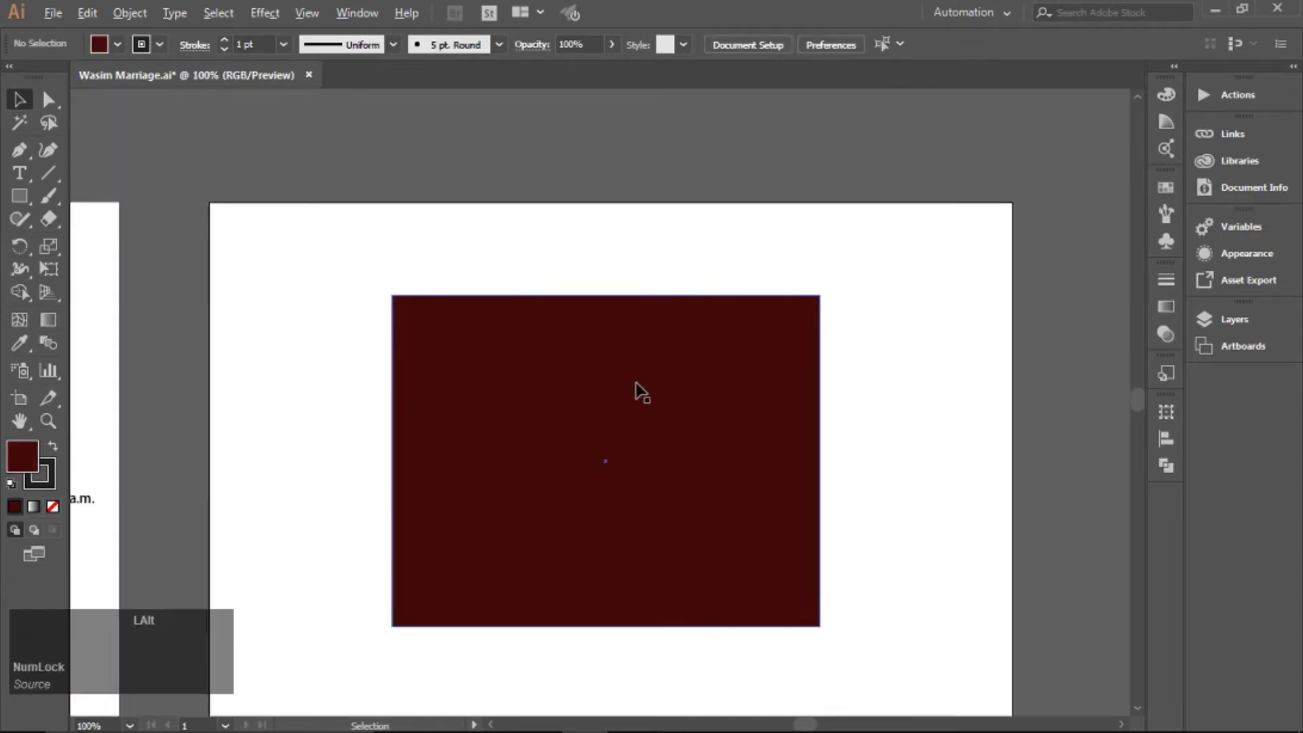
click(606, 309)
drag(606, 295, 606, 323)
click(902, 453)
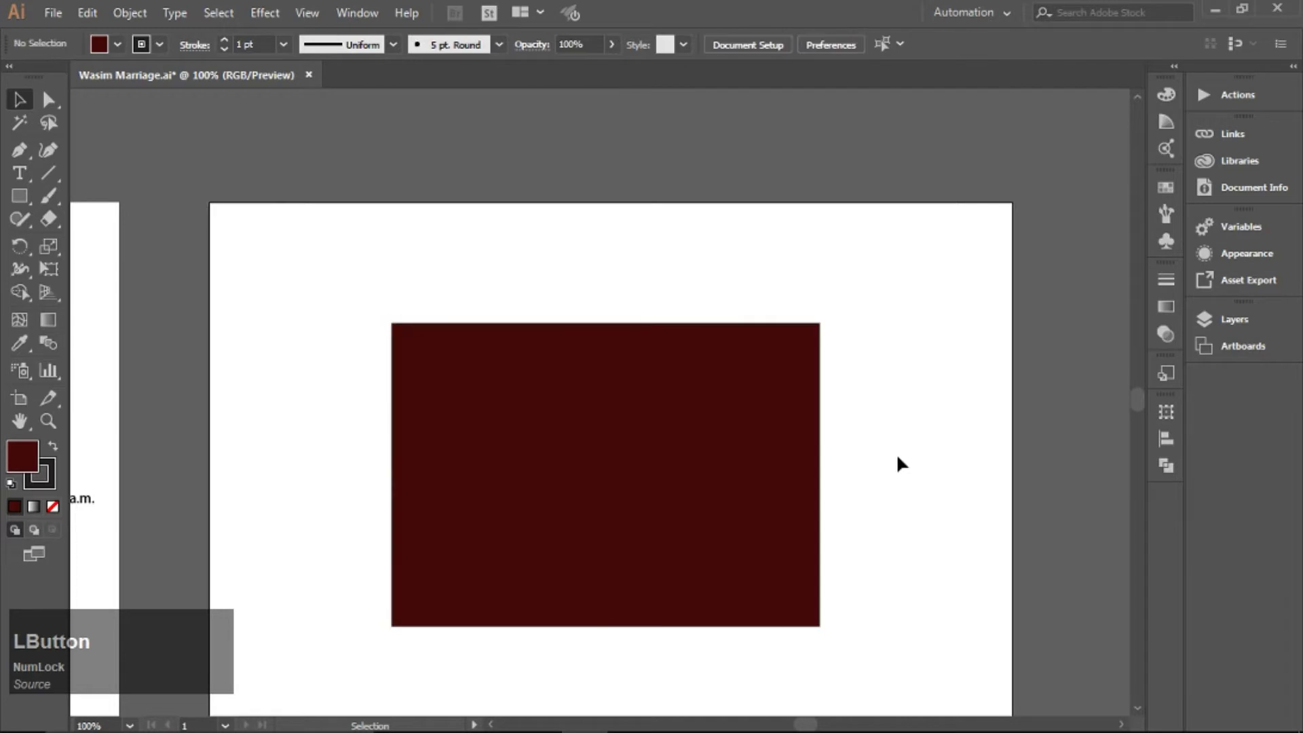
drag(668, 493, 670, 515)
Step: Duplicate the rectangle in place and reshape the copy into a side panel about 2 in wide, adjoining the original's right edge
key(ctrl)
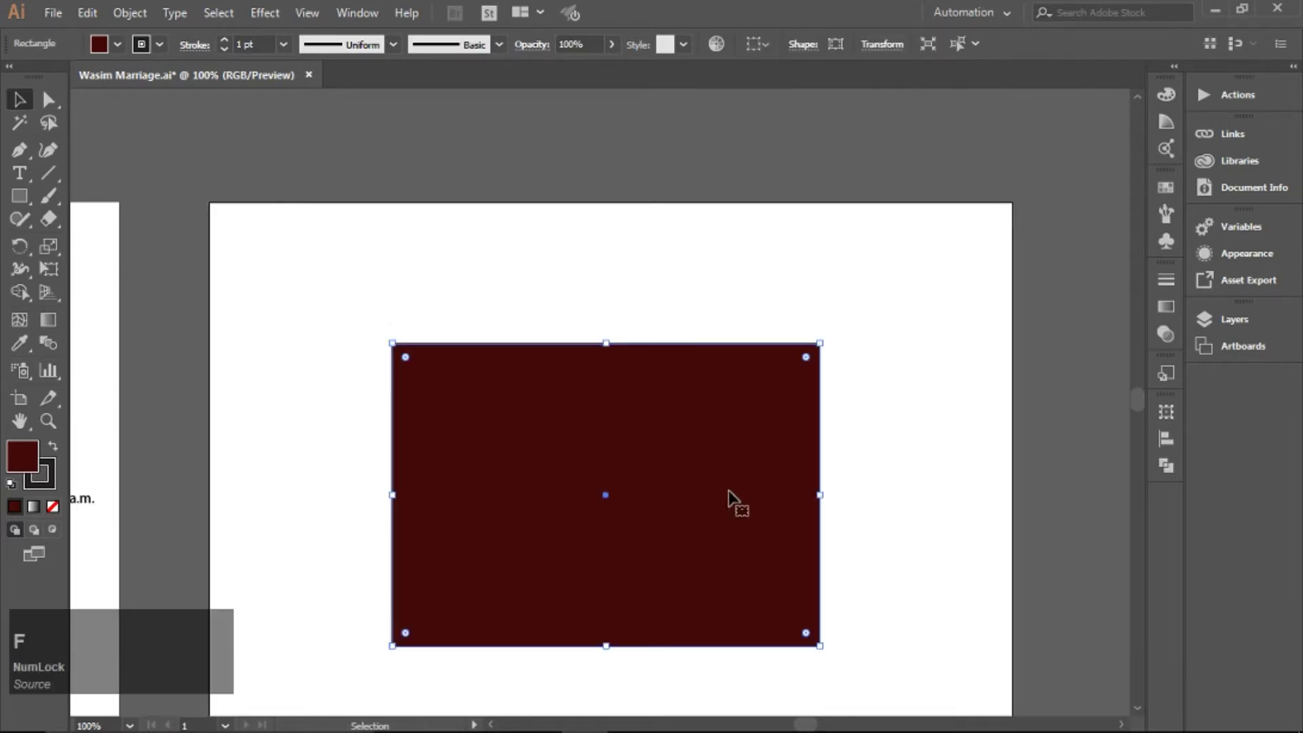
drag(392, 508, 957, 541)
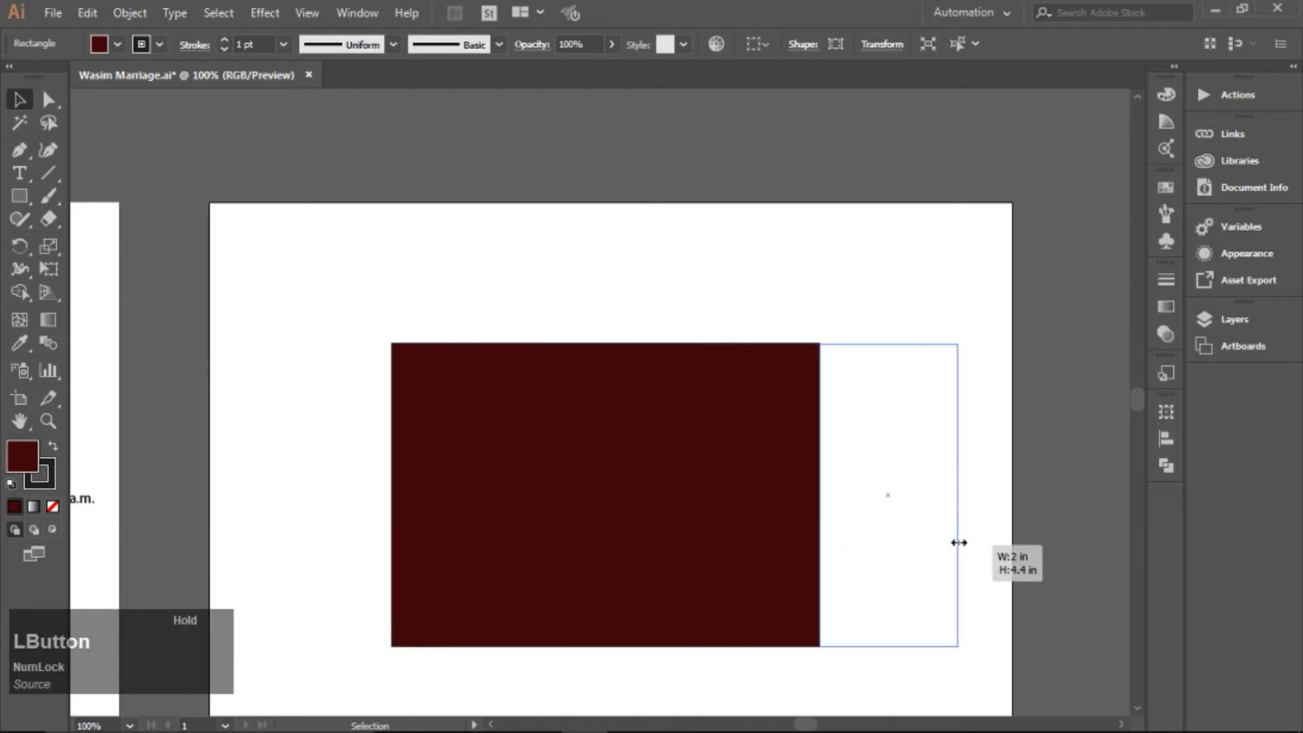
click(985, 534)
Step: Move both maroon panels slightly left together and remove their stroke
drag(620, 289, 851, 558)
drag(866, 502, 853, 502)
click(52, 507)
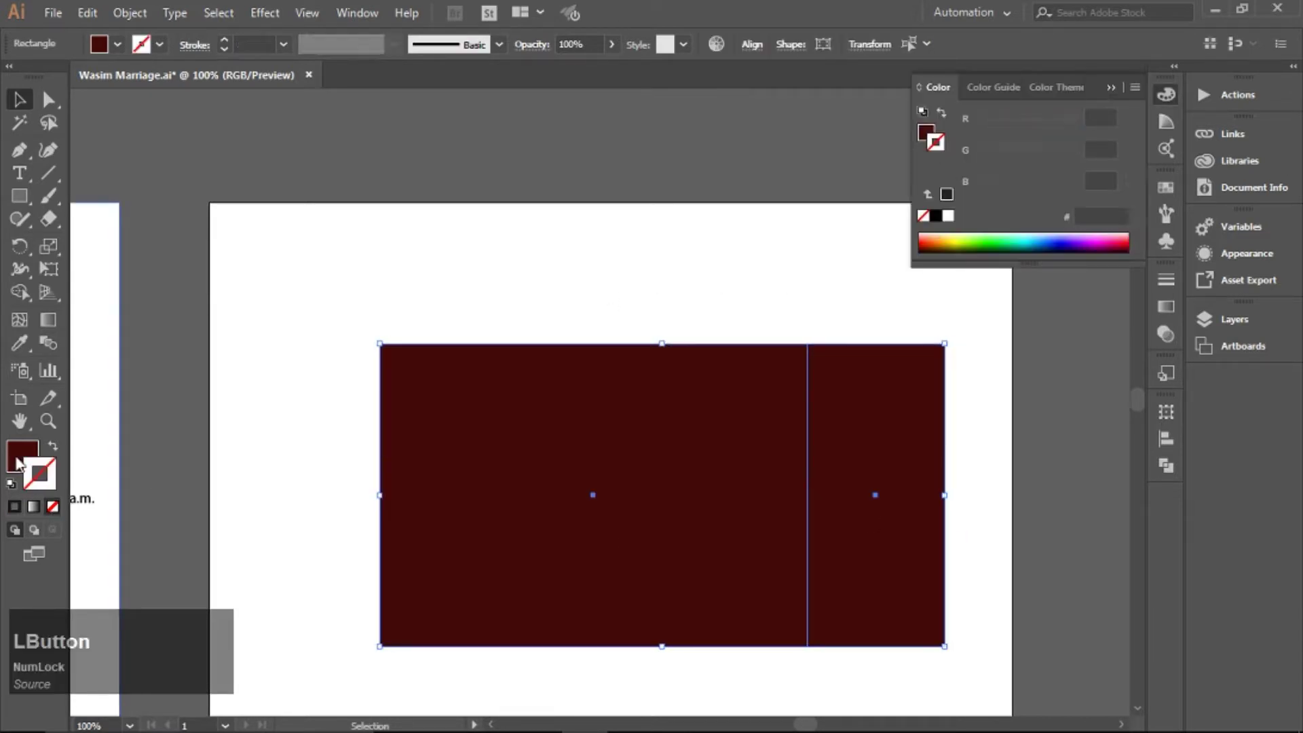
click(682, 320)
click(881, 454)
click(957, 433)
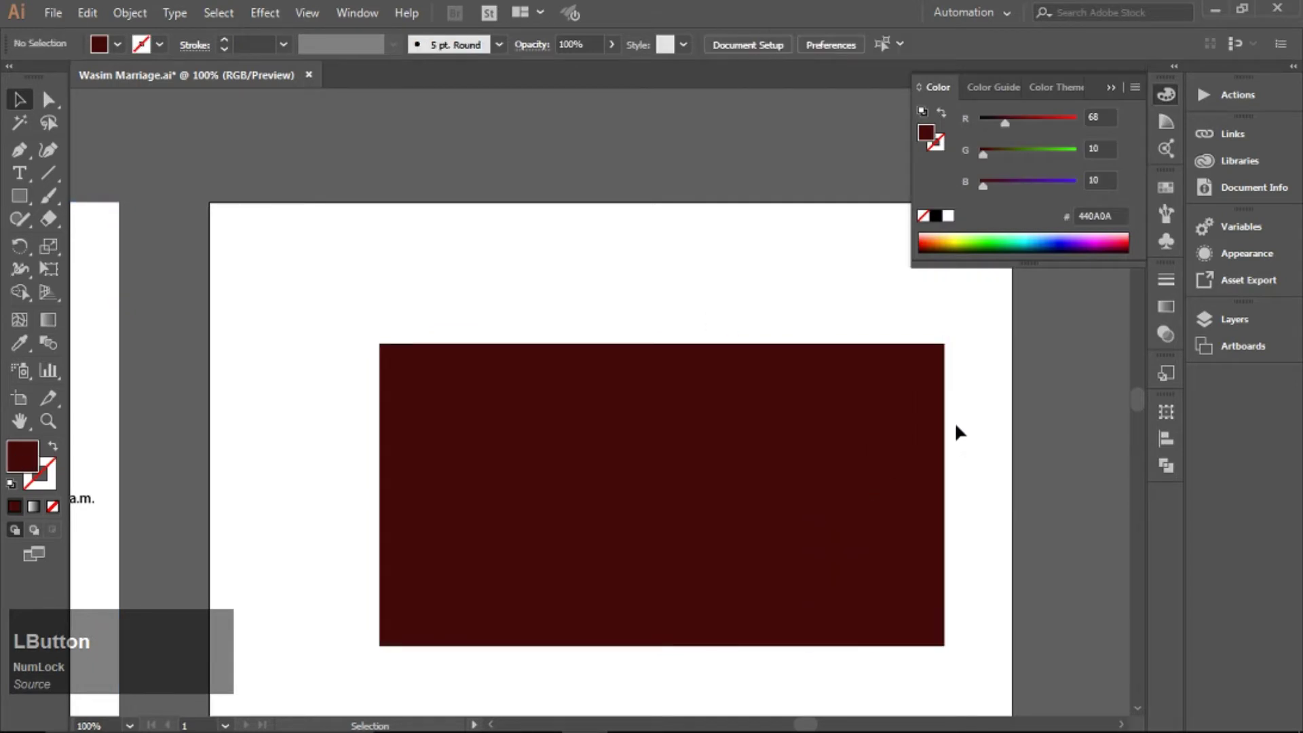
Step: Slant the side panel by raising the corner points of its outer right edge, keeping the shared edge in place
click(925, 457)
key(a)
click(944, 646)
drag(944, 646, 944, 620)
click(963, 547)
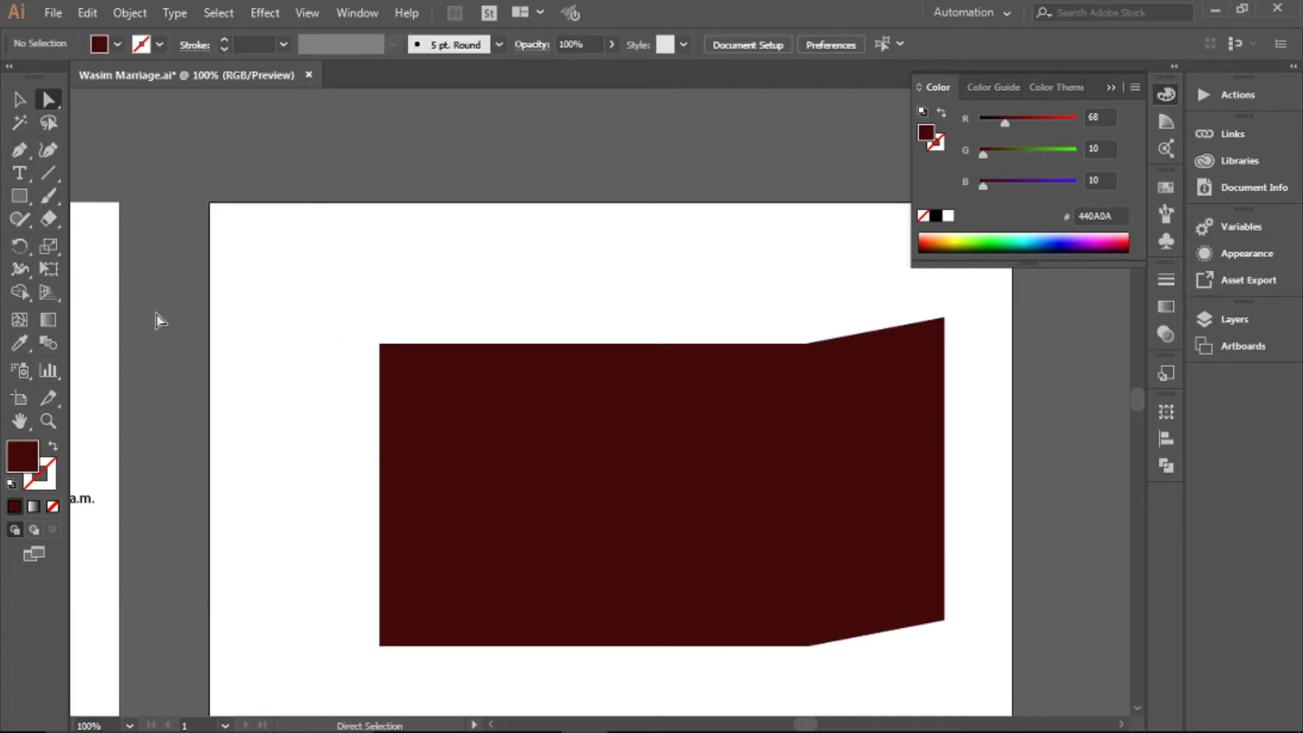
Step: Give the side panel a linear gradient that starts with the maroon colour
click(830, 463)
click(1166, 306)
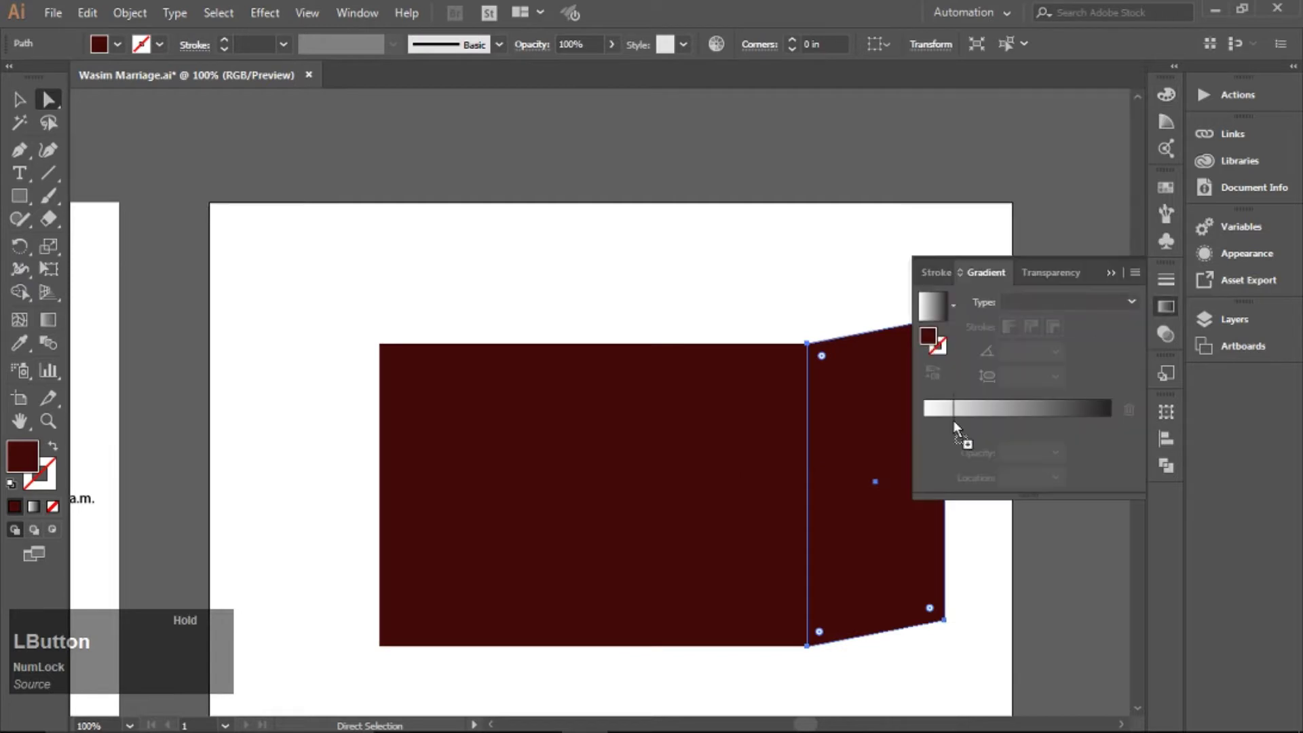
mouse_move(954, 421)
mouse_down()
mouse_move(922, 426)
mouse_move(942, 425)
mouse_up()
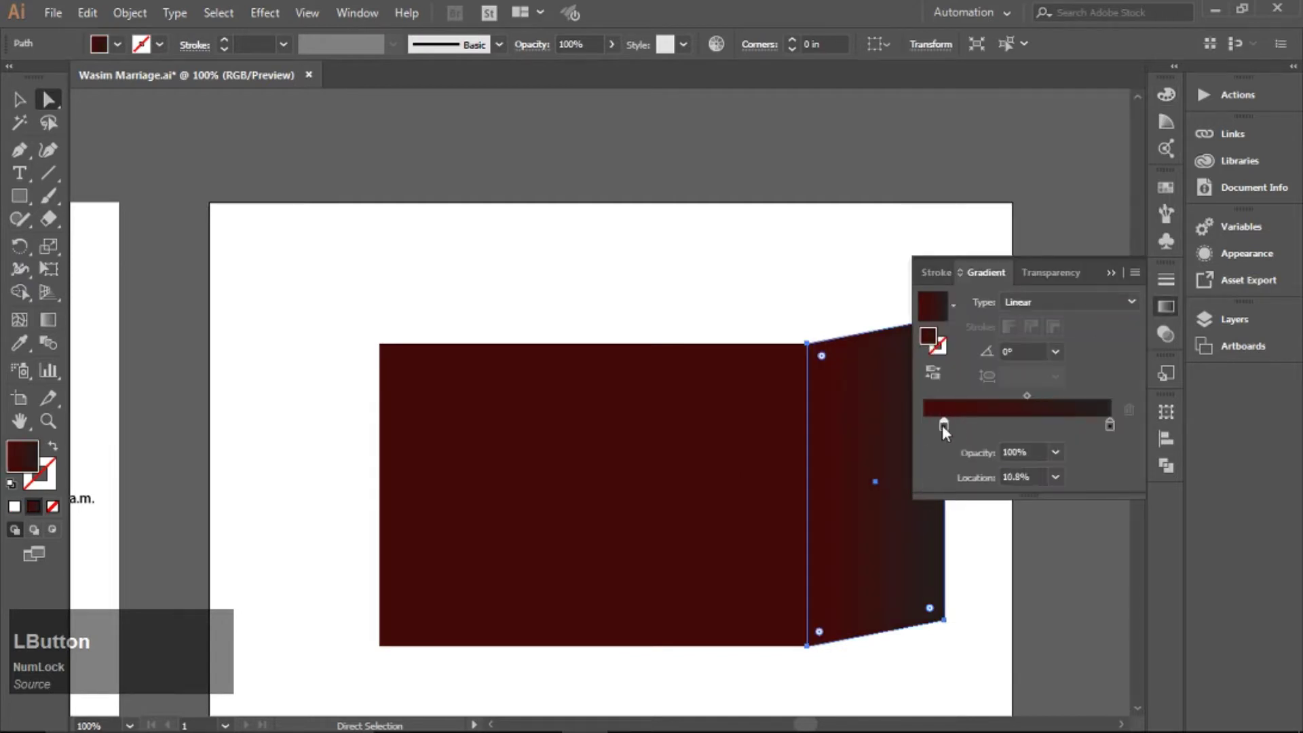
Step: Switch the gradient's end stop to the HSB colour model and recolour it with the dark brown swatch
double_click(1110, 426)
click(862, 492)
click(861, 526)
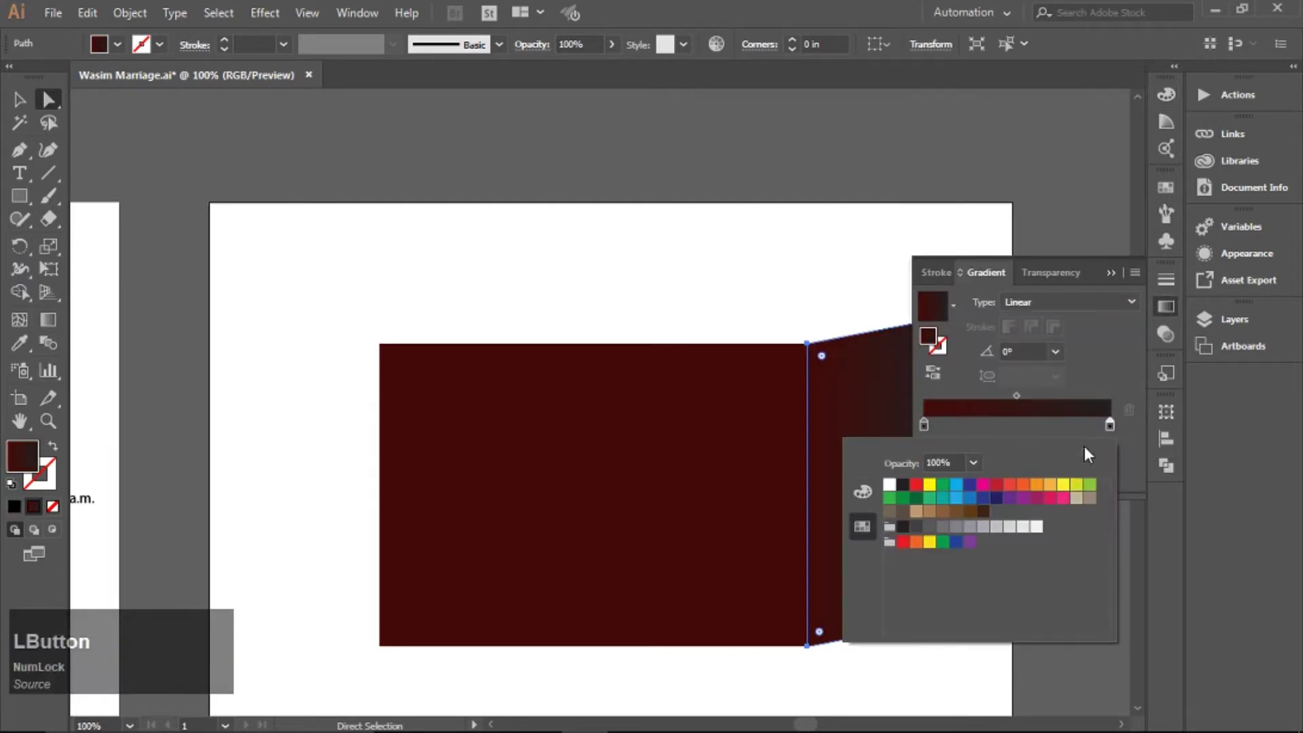
click(1110, 426)
double_click(1110, 426)
click(862, 491)
click(1106, 445)
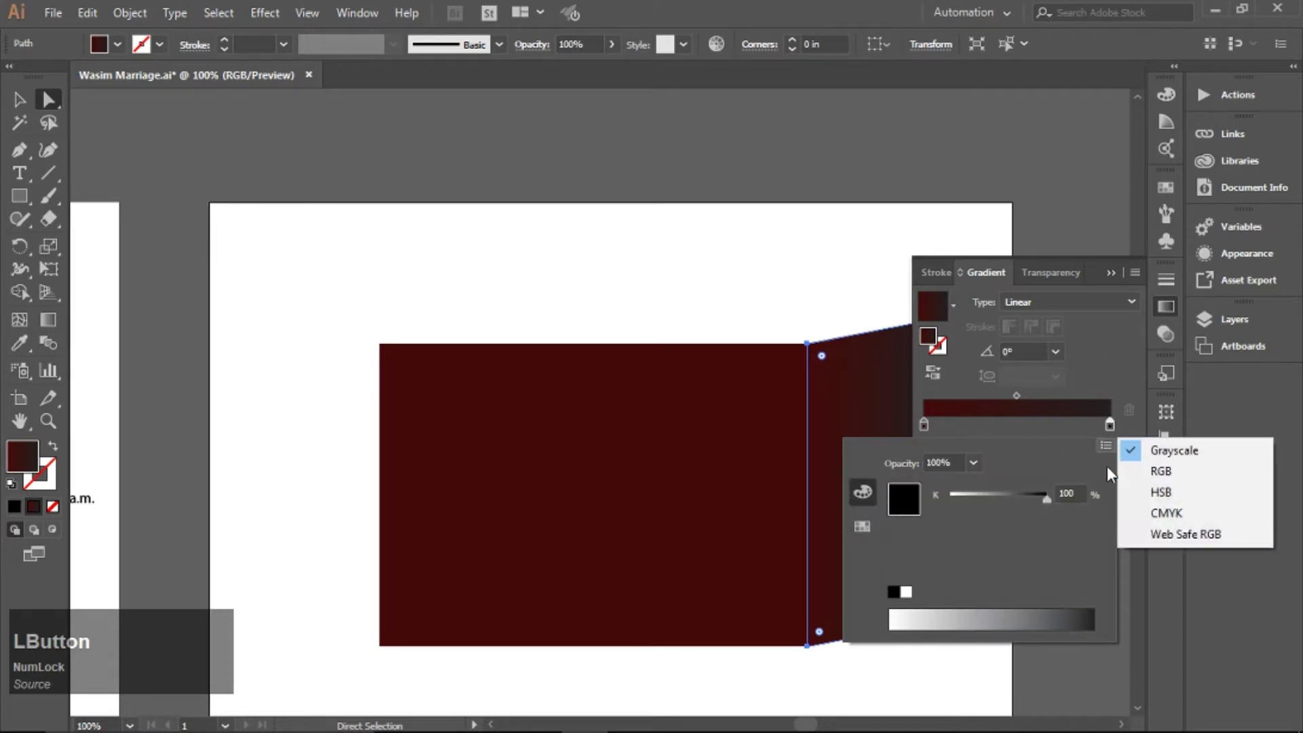
click(1161, 492)
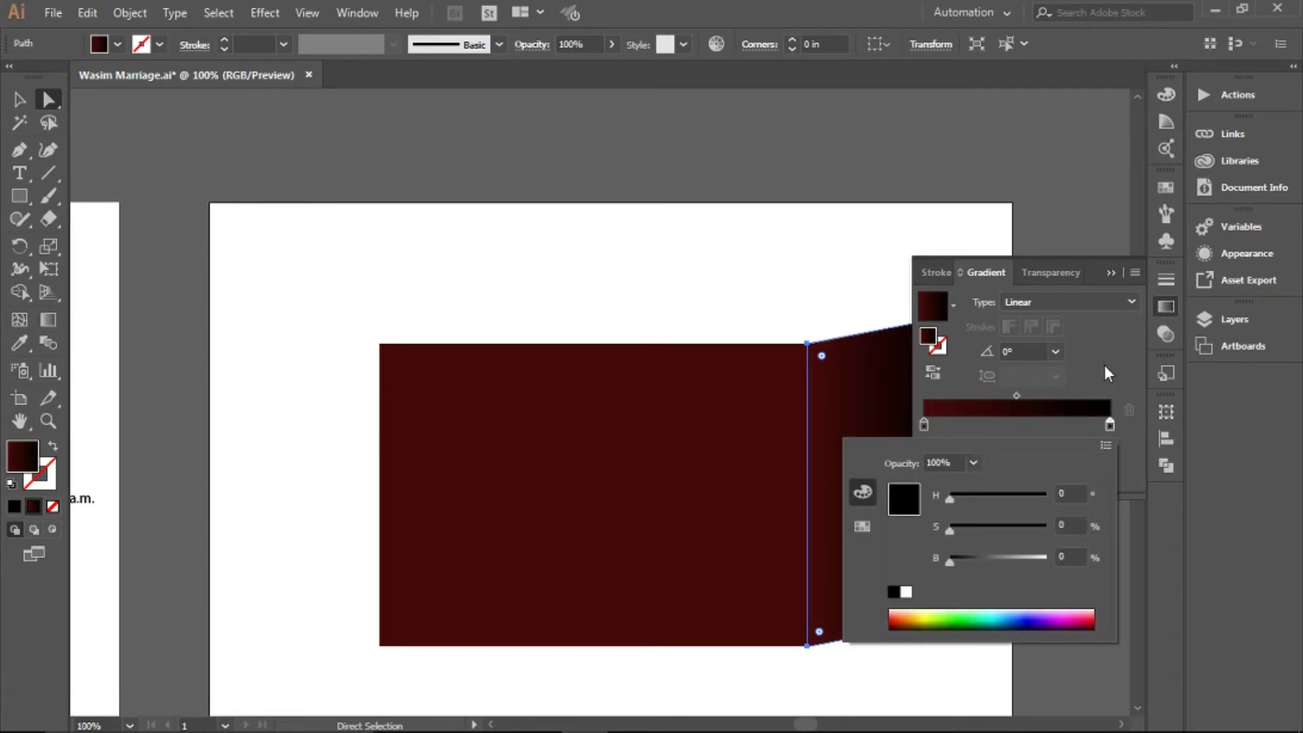
click(860, 524)
click(984, 515)
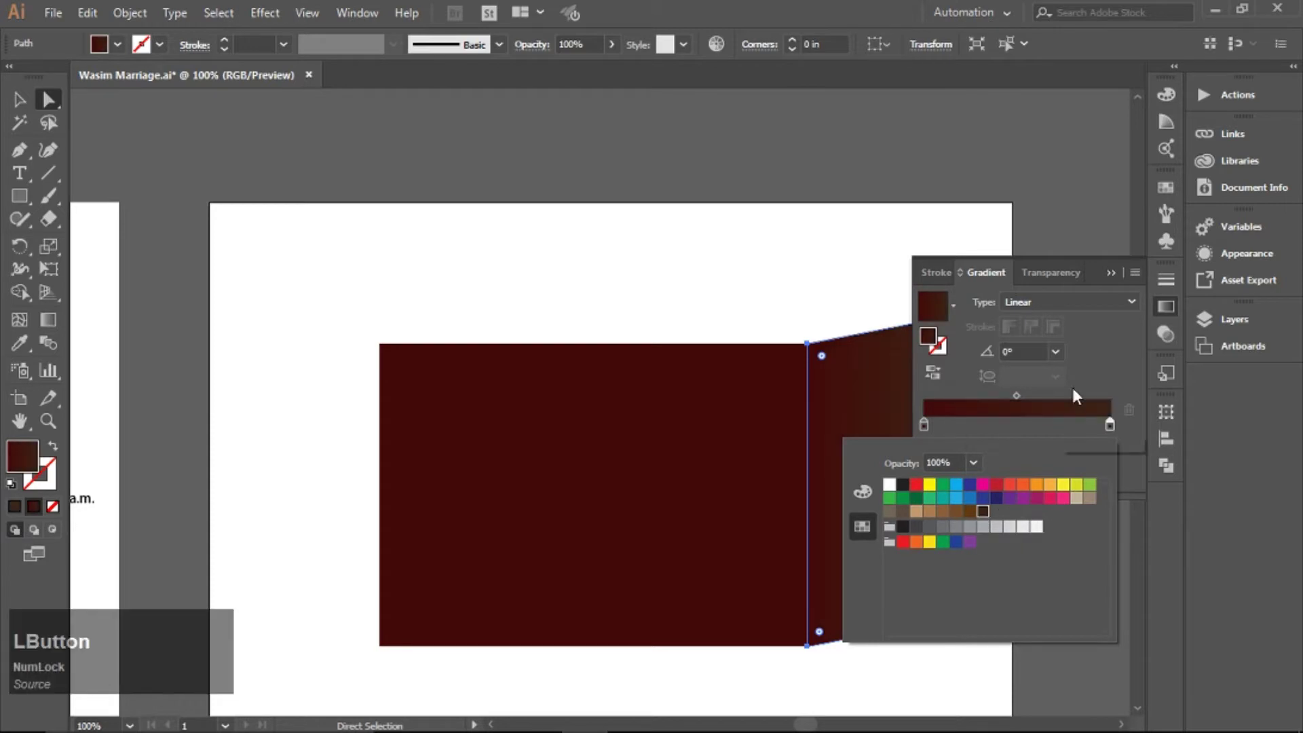
Step: Replace the gradient's end stop with a copy of the maroon stop and darken it by lowering its HSB brightness
drag(1019, 430, 1016, 462)
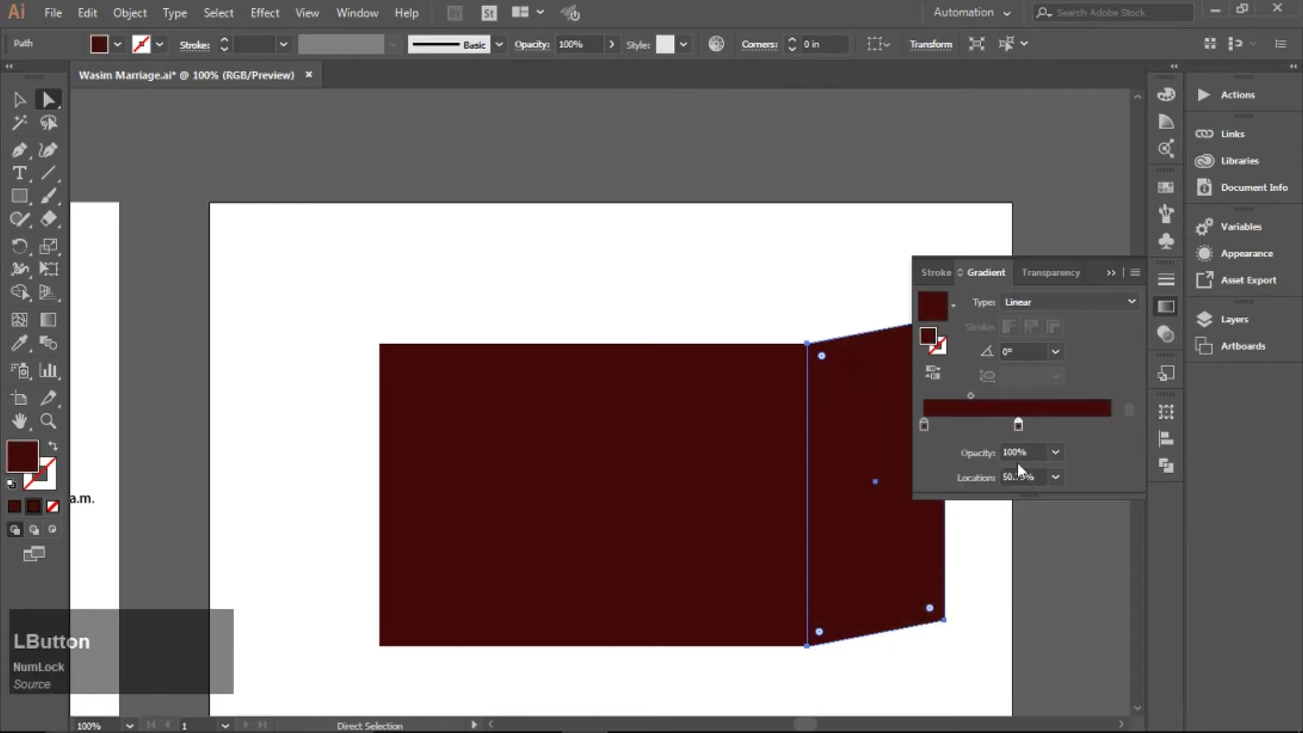
double_click(1110, 425)
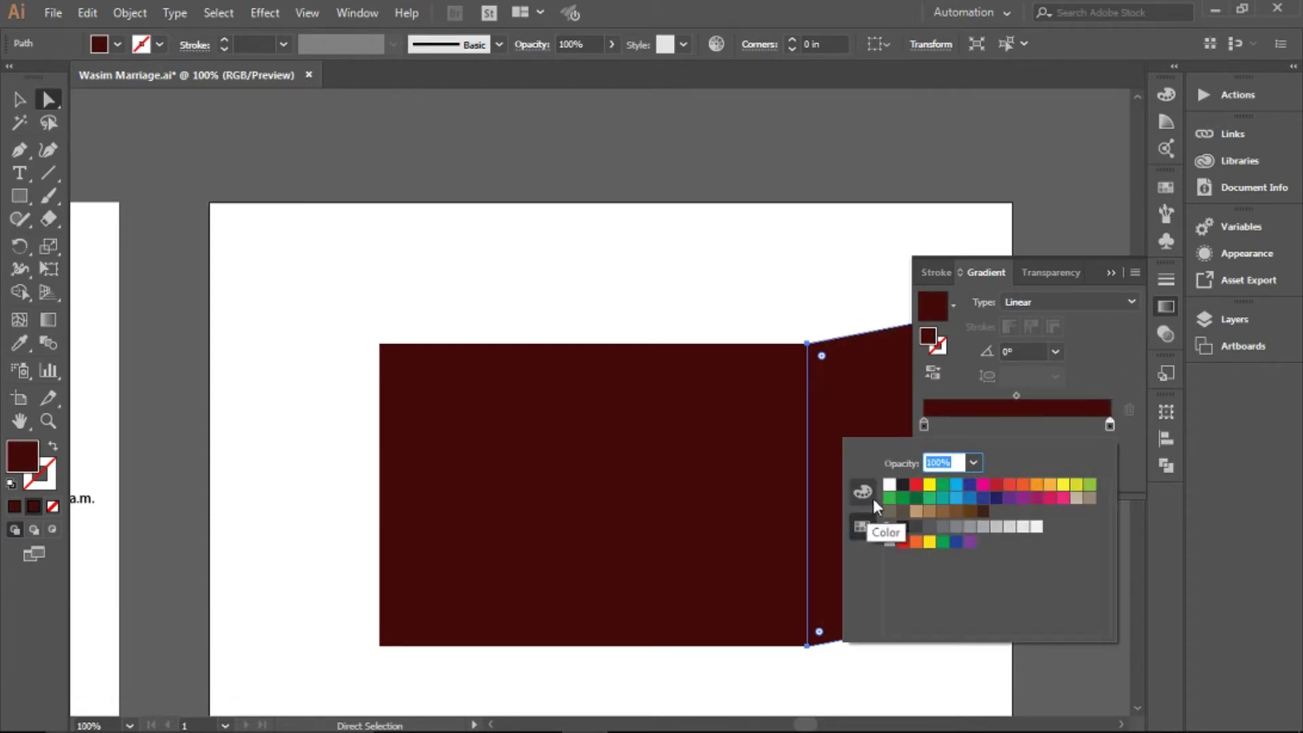
click(860, 495)
click(1108, 447)
click(1154, 492)
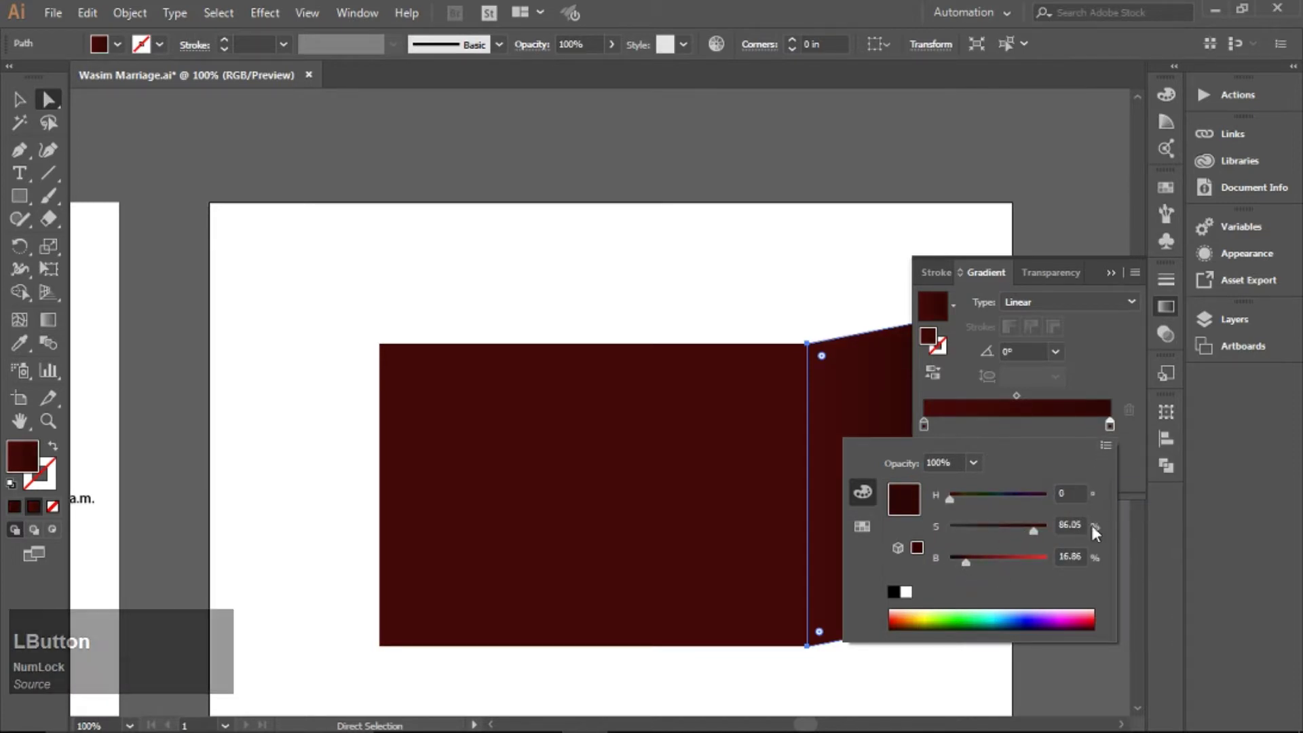
drag(965, 563, 961, 564)
click(1098, 340)
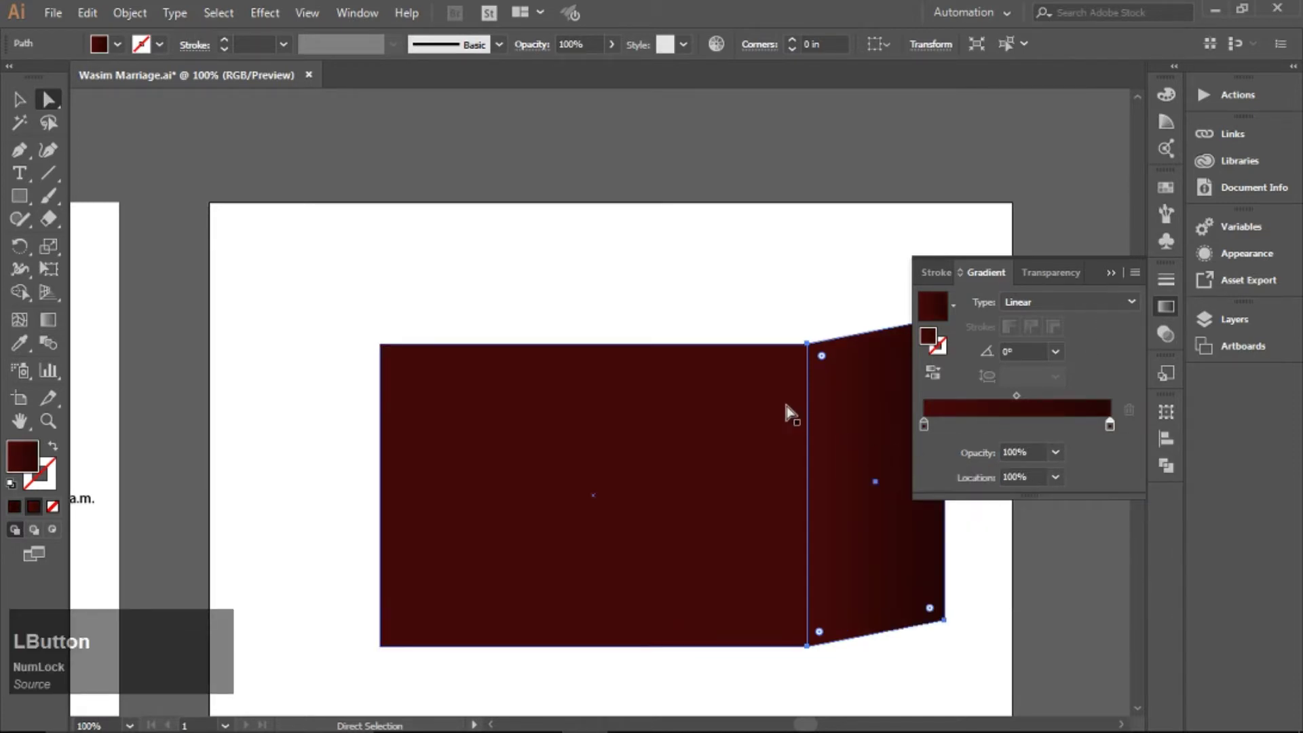
Step: Reverse the side panel's gradient so its dark end meets the main rectangle
key(space)
drag(785, 410, 745, 280)
click(829, 543)
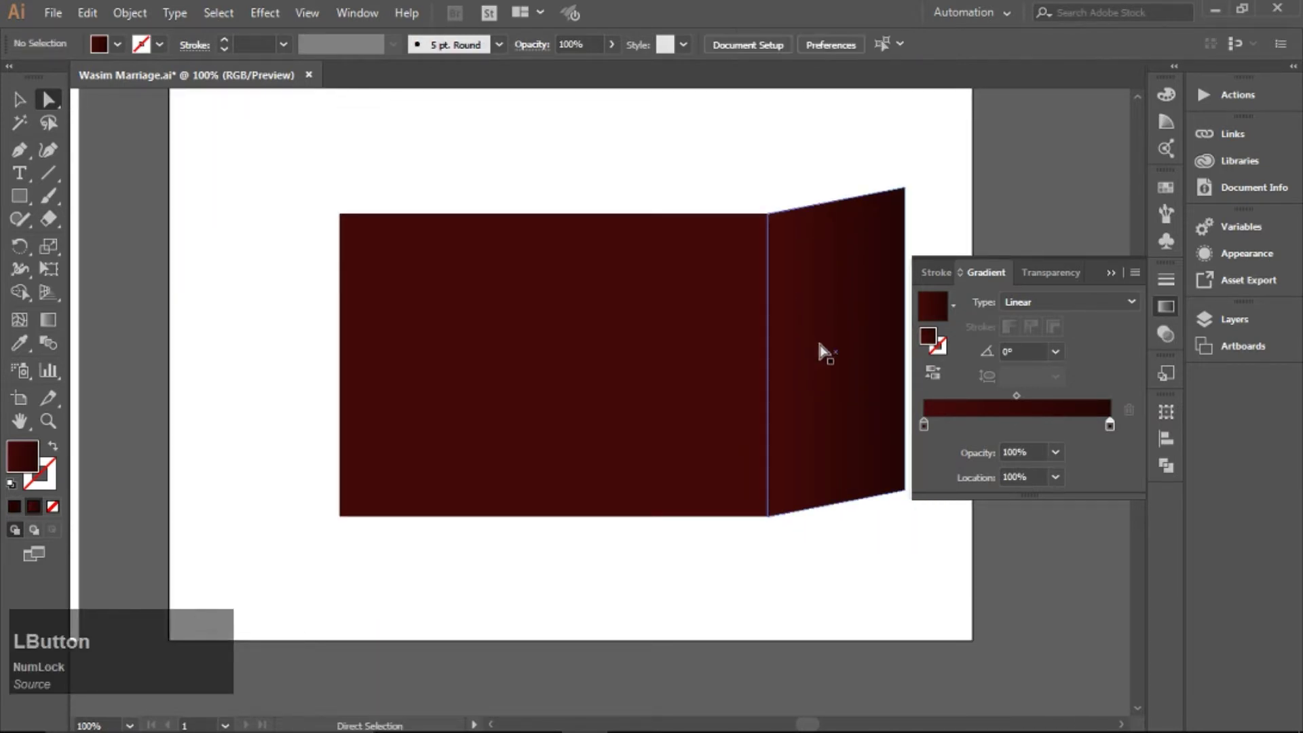
click(817, 341)
click(932, 372)
Step: Copy the side panel's gradient to the main rectangle with the Eyedropper and reverse it so the dark end meets the fold
click(634, 308)
key(i)
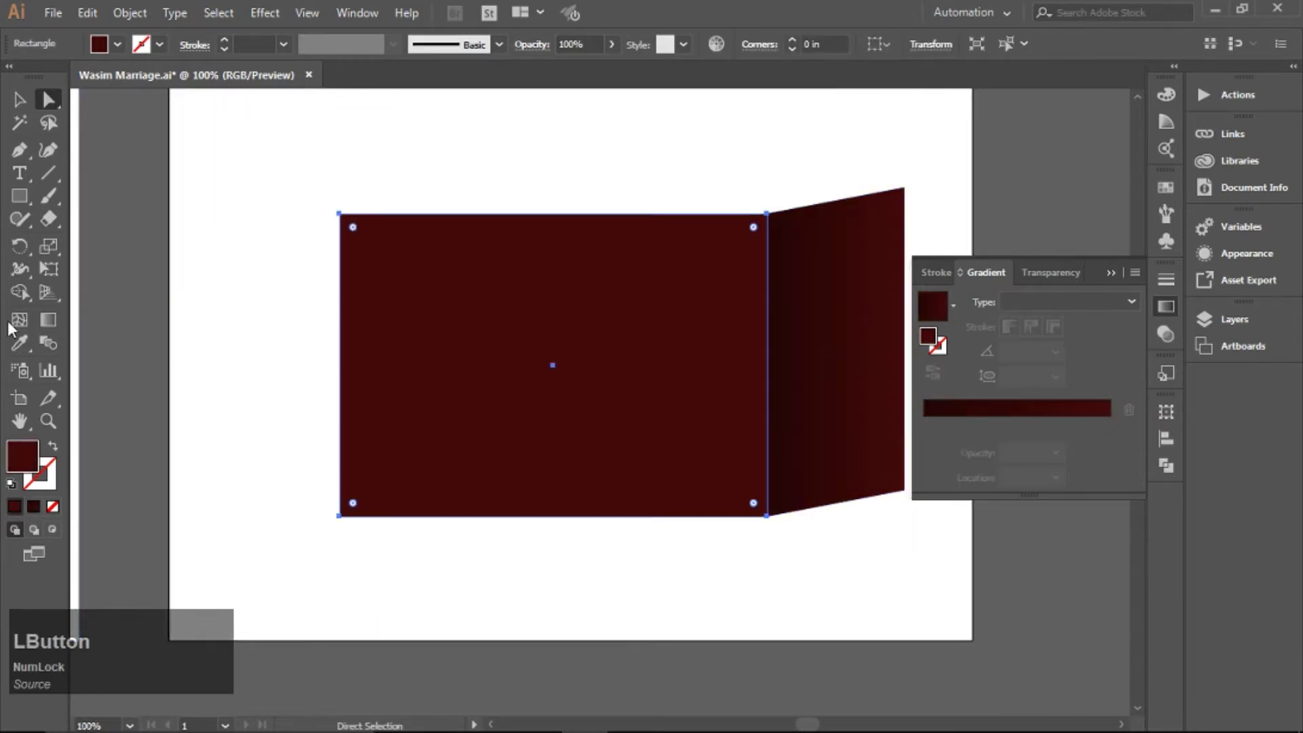
click(869, 340)
click(932, 373)
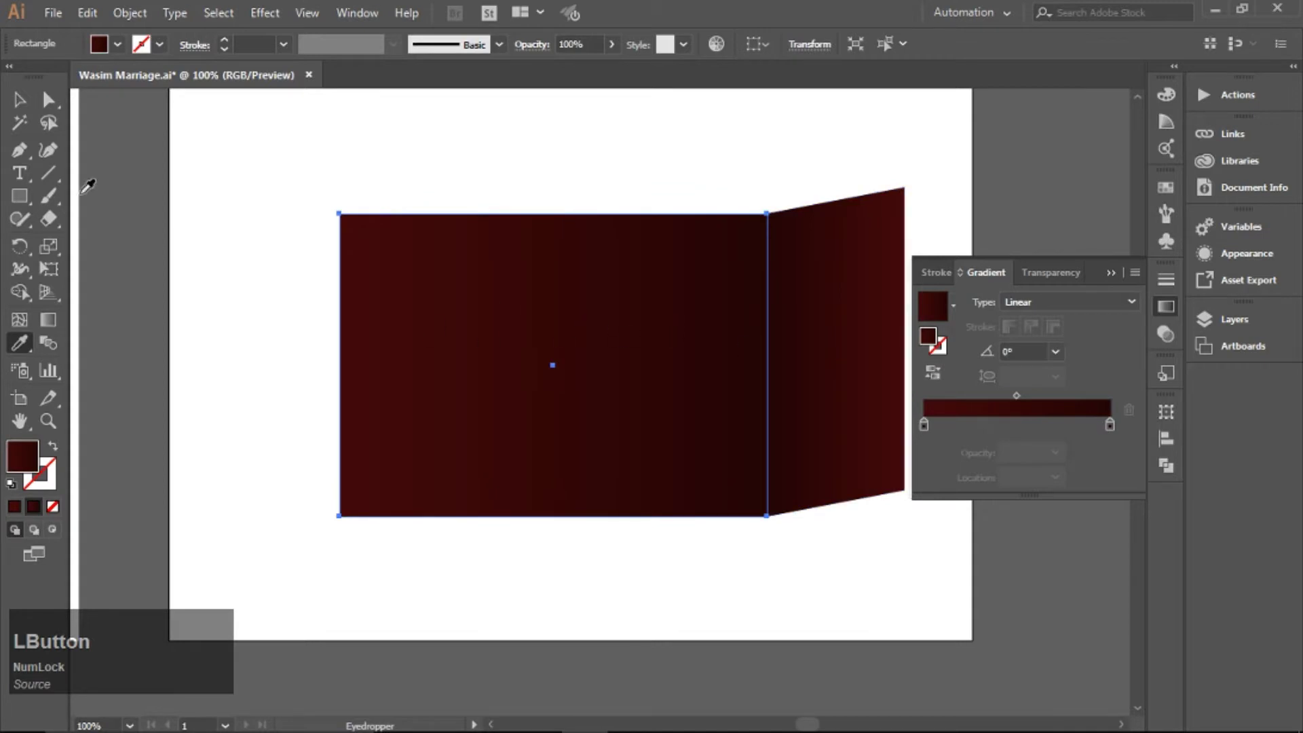
click(19, 100)
click(276, 204)
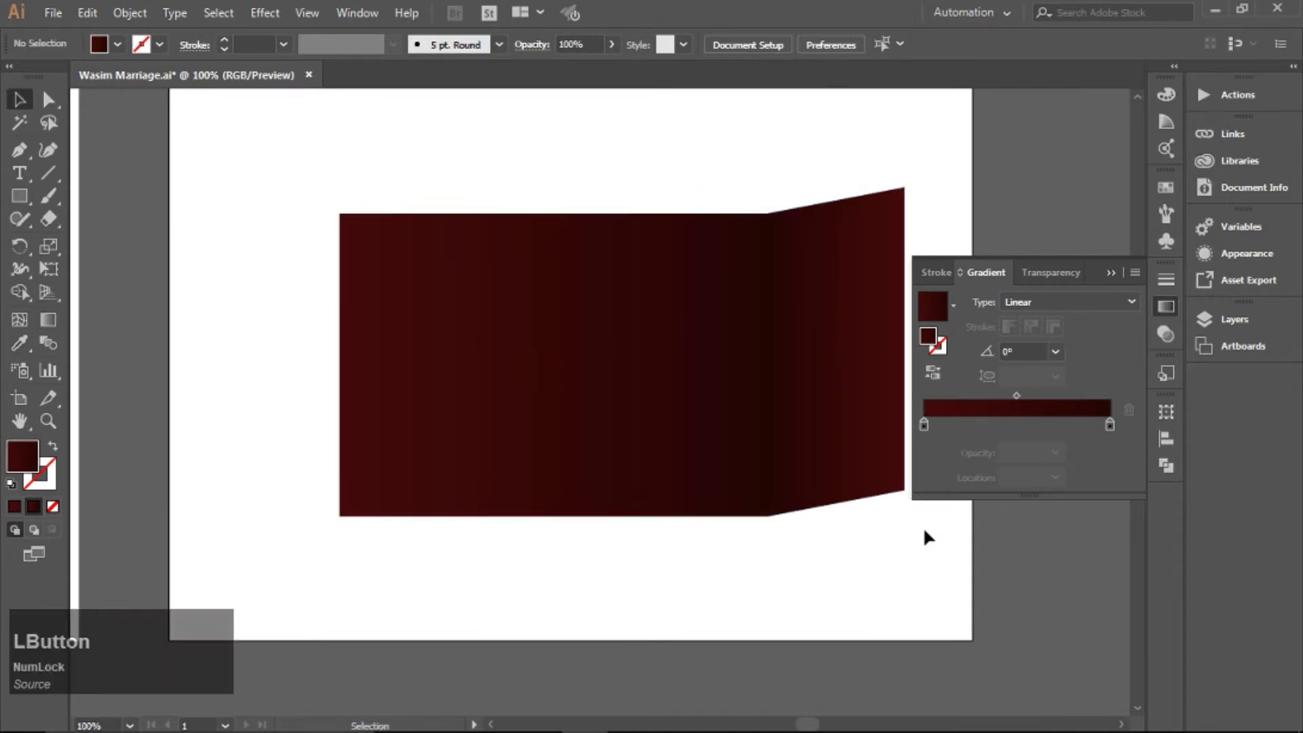
Step: Try aligning the two panels by their top edges and by their vertical centres, undoing each alignment
click(1110, 274)
click(843, 329)
shift+click(663, 340)
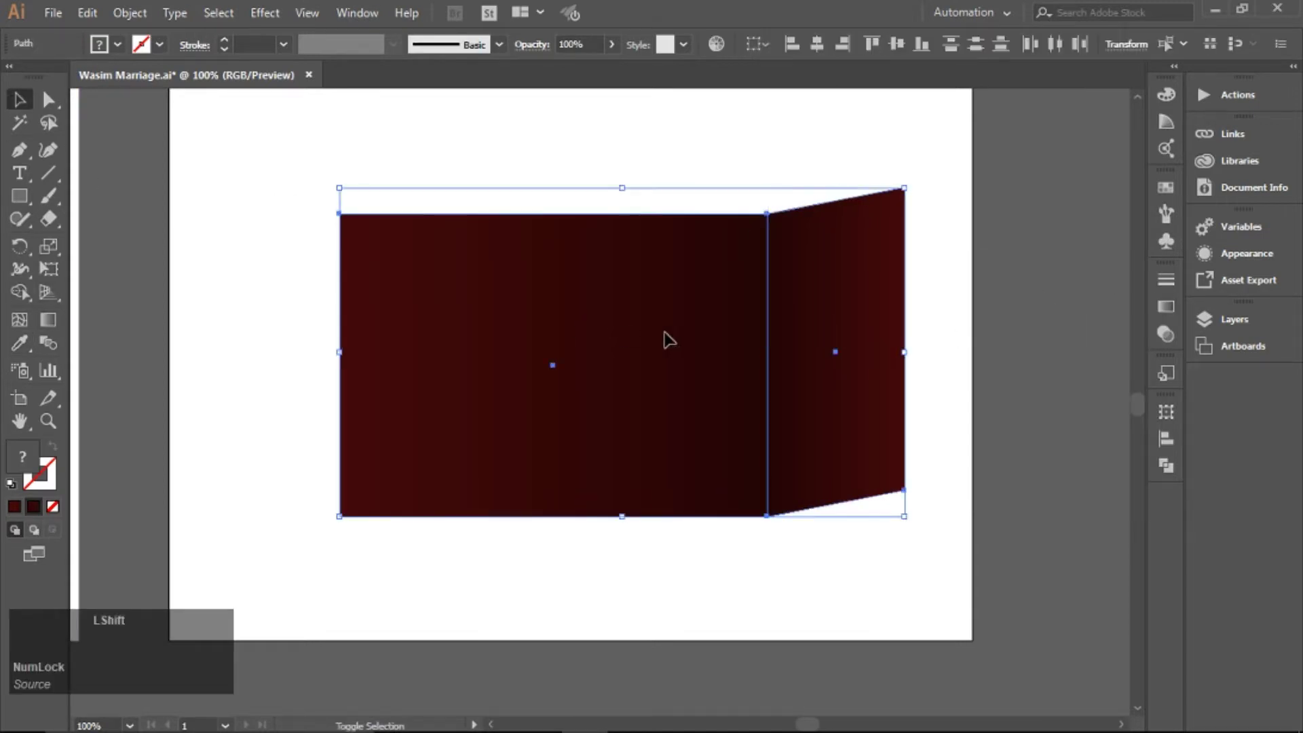
click(1166, 438)
click(1059, 452)
key(ctrl+z)
click(1094, 452)
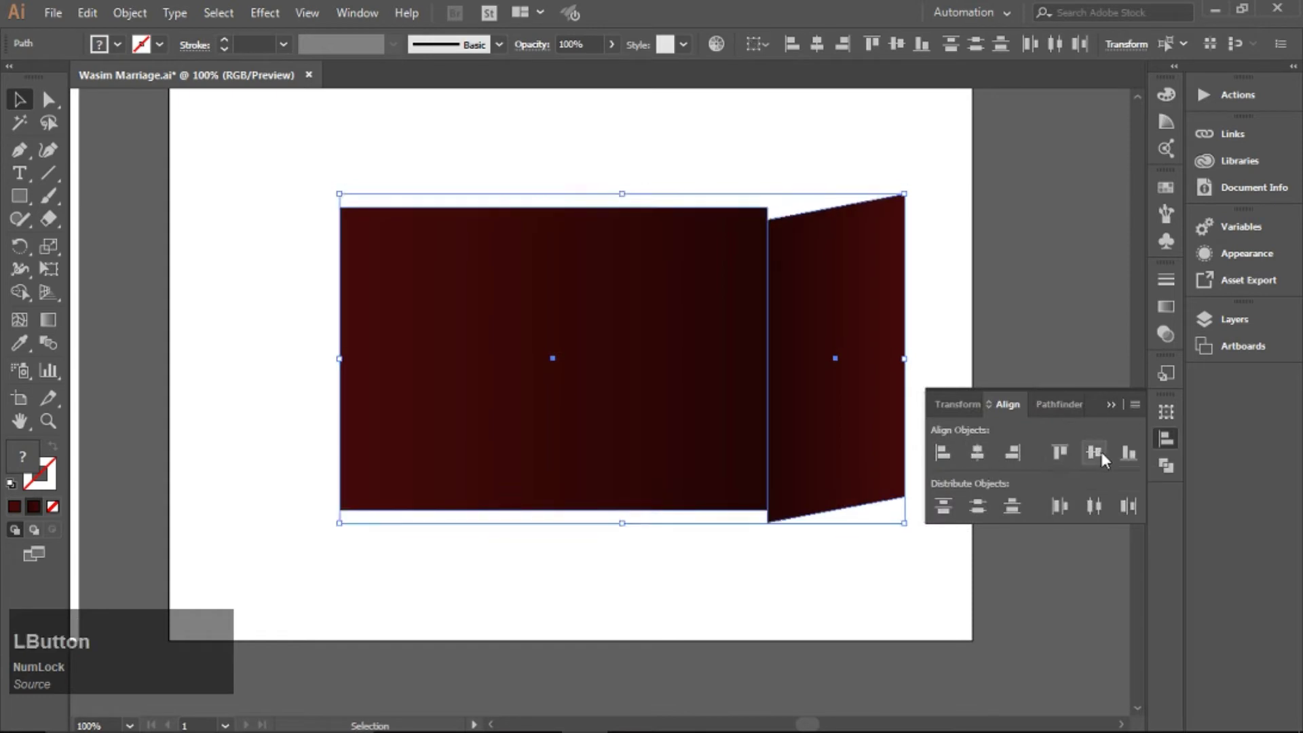
key(ctrl+z)
click(959, 350)
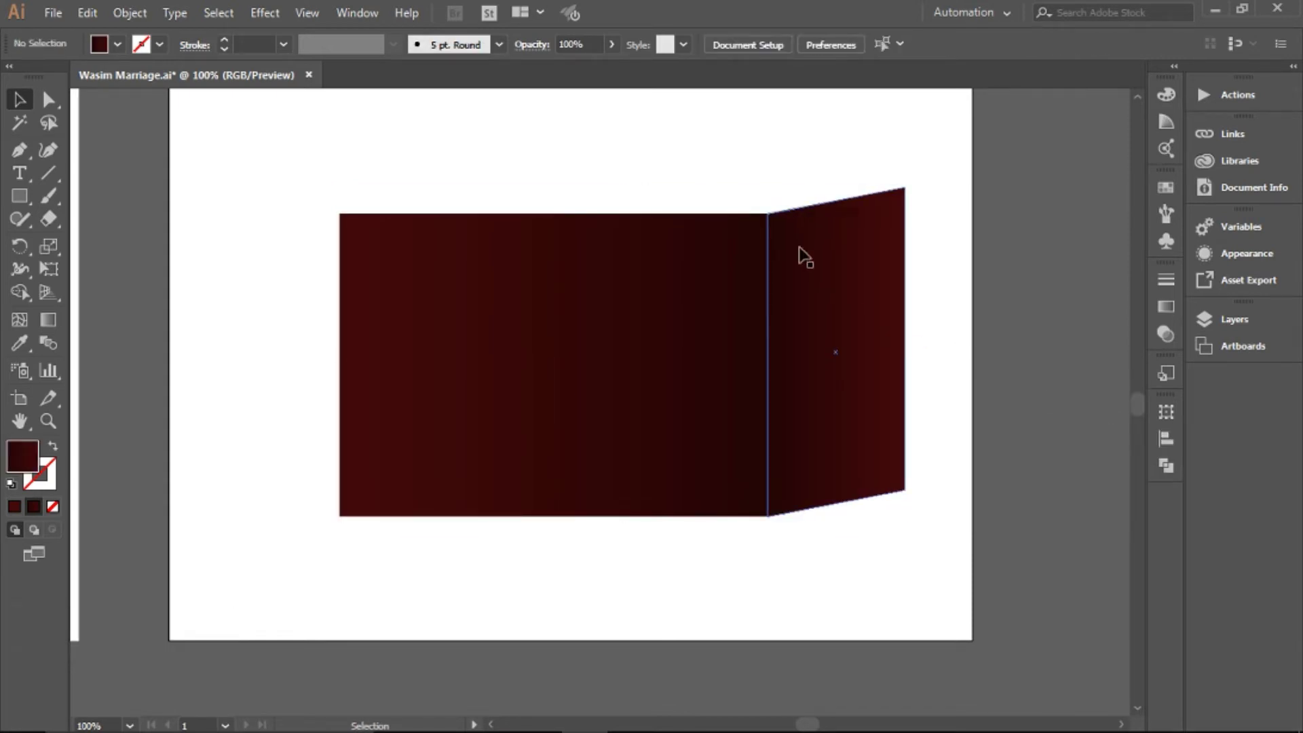
Step: Examine the upper corner where the two panels meet for gaps along the fold
scroll(762, 230, up, 6)
click(839, 169)
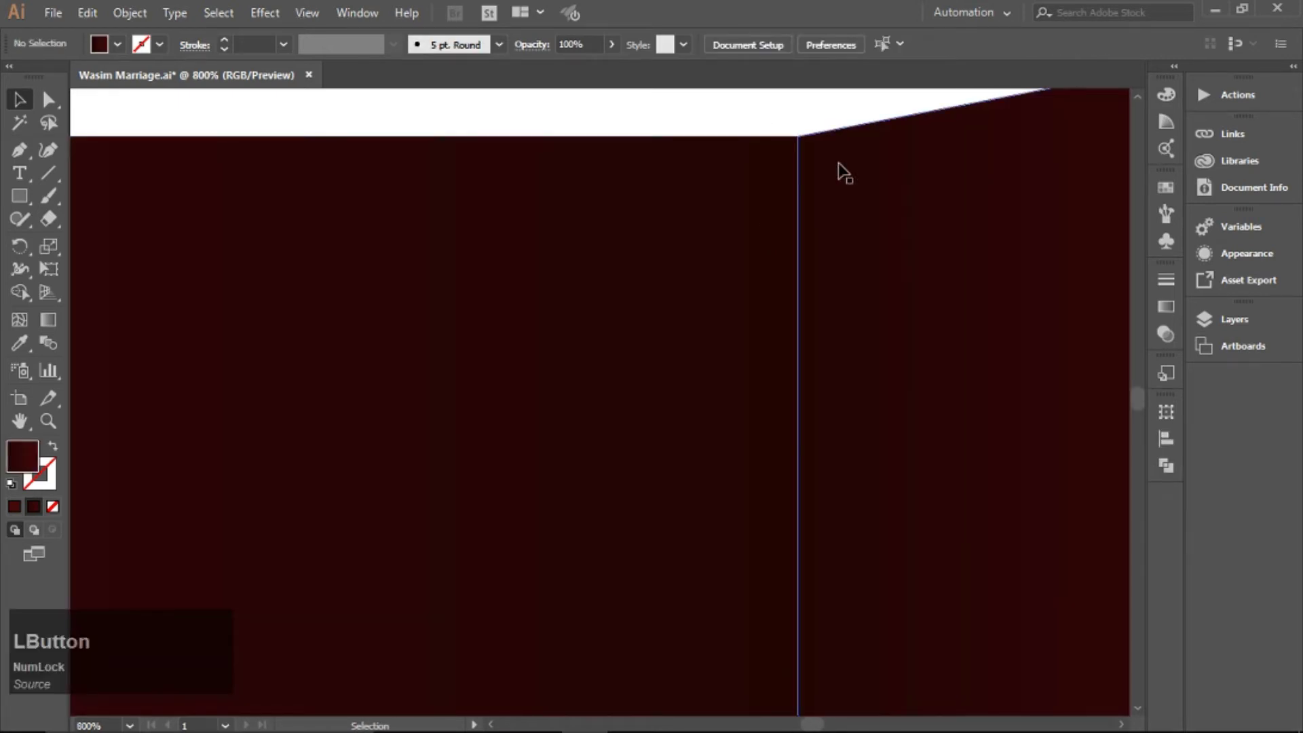
click(737, 109)
click(306, 13)
click(855, 273)
scroll(861, 275, down, 7)
scroll(856, 305, up, 2)
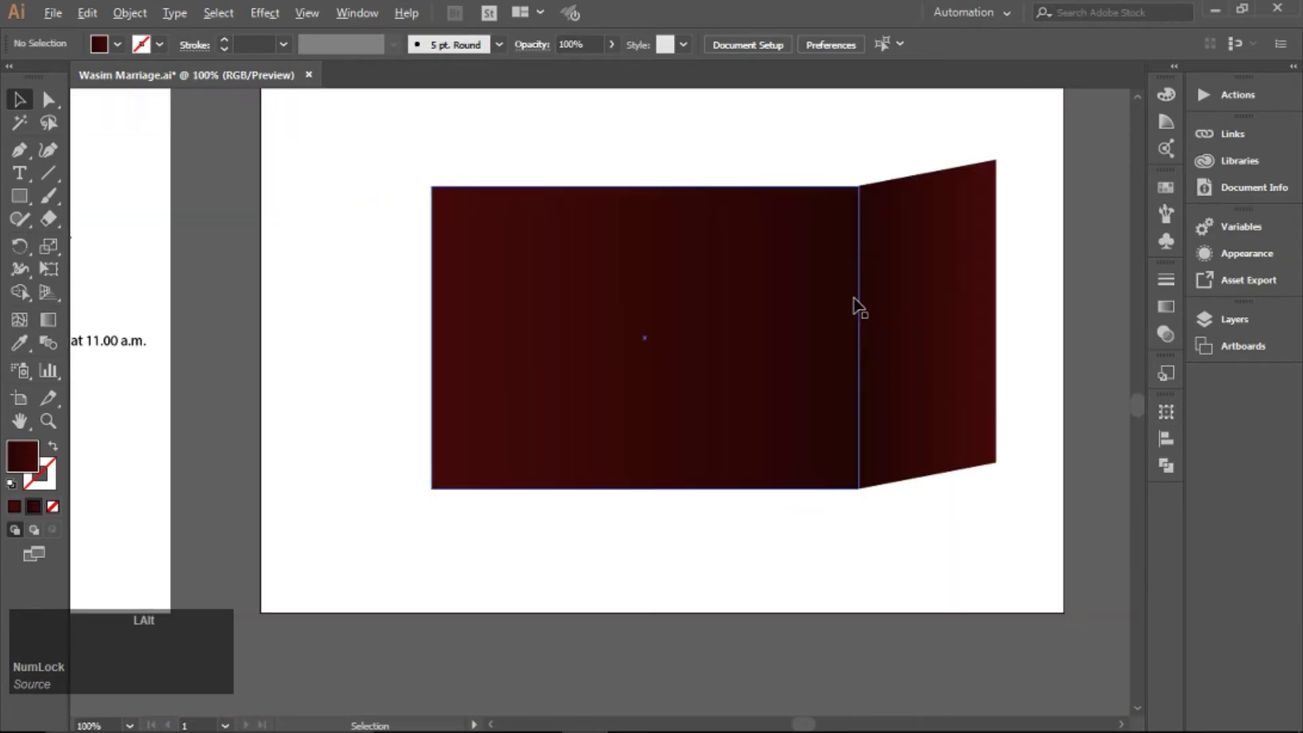
Step: Narrow the slanted side panel to about 1.68 in wide by moving its outer edge inward
click(987, 323)
drag(995, 323, 975, 334)
click(1013, 343)
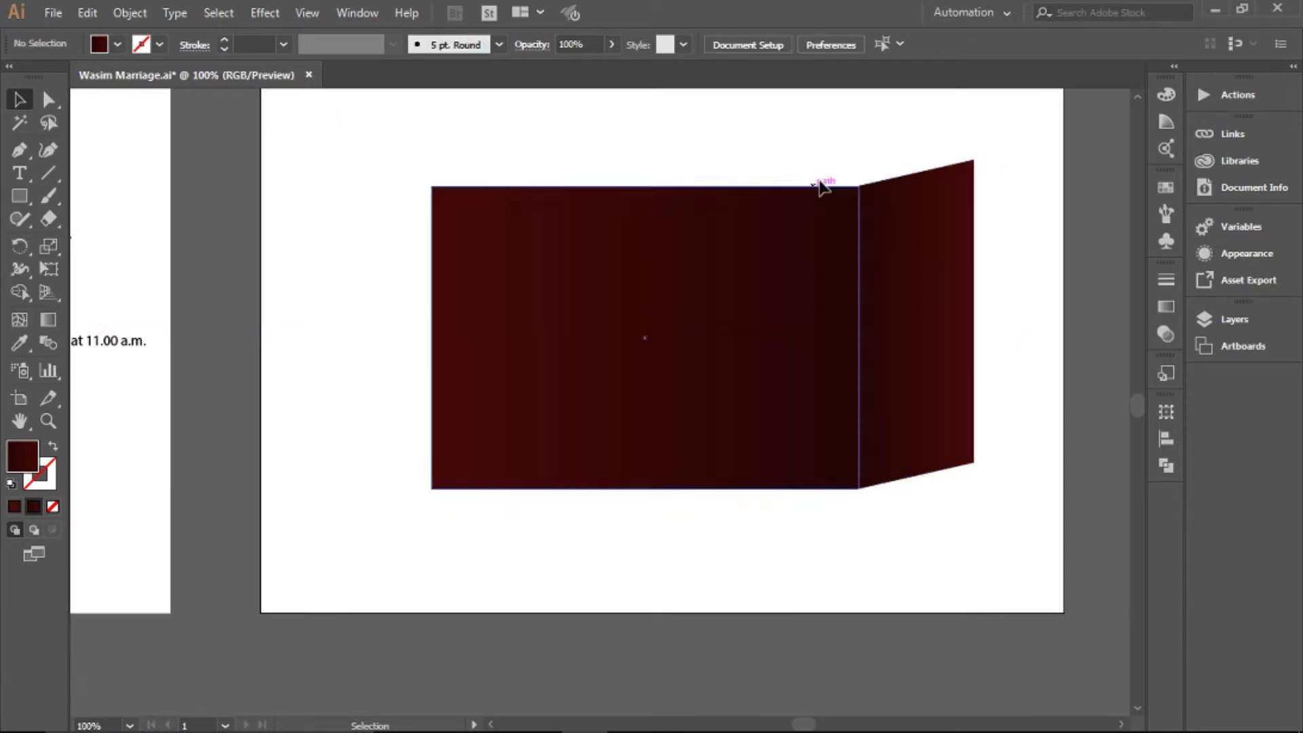
Step: Flip the side panel vertically and move it down so its fold edge lines up with the main rectangle's corners
click(865, 192)
click(809, 44)
click(820, 58)
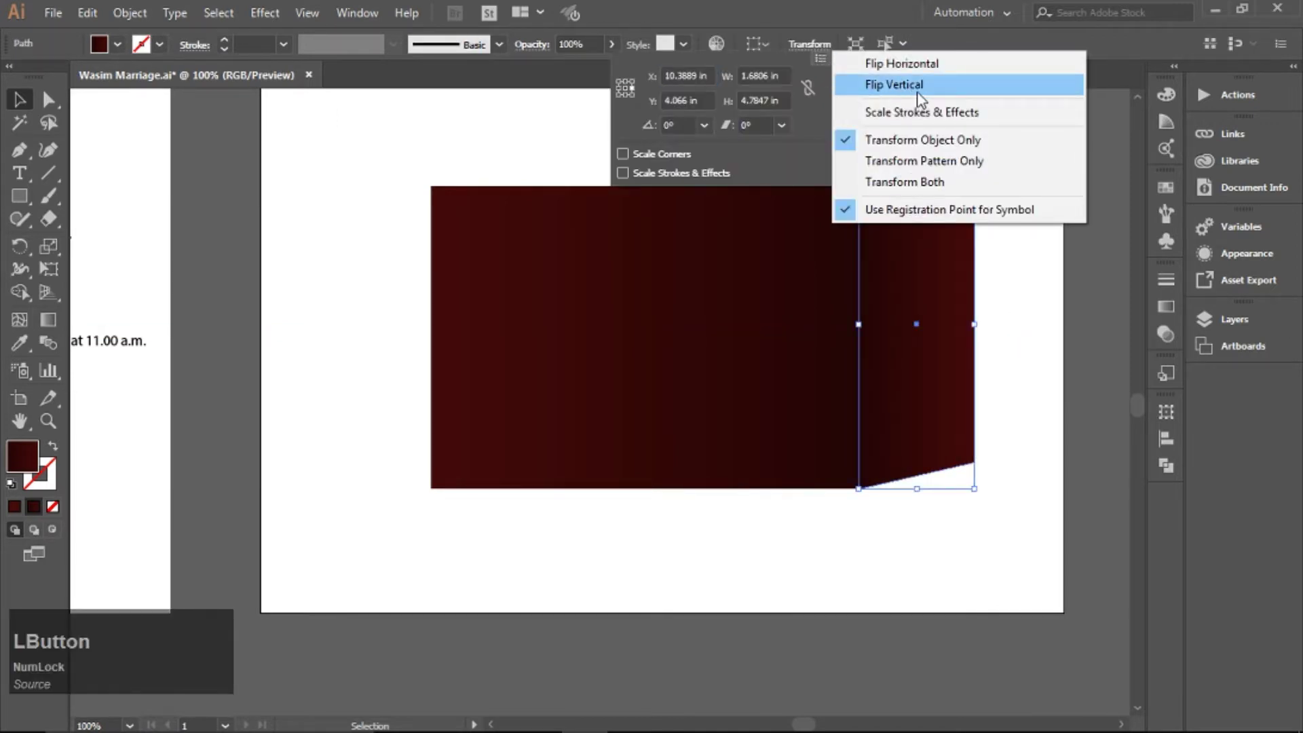
click(921, 98)
drag(907, 247, 905, 271)
click(909, 141)
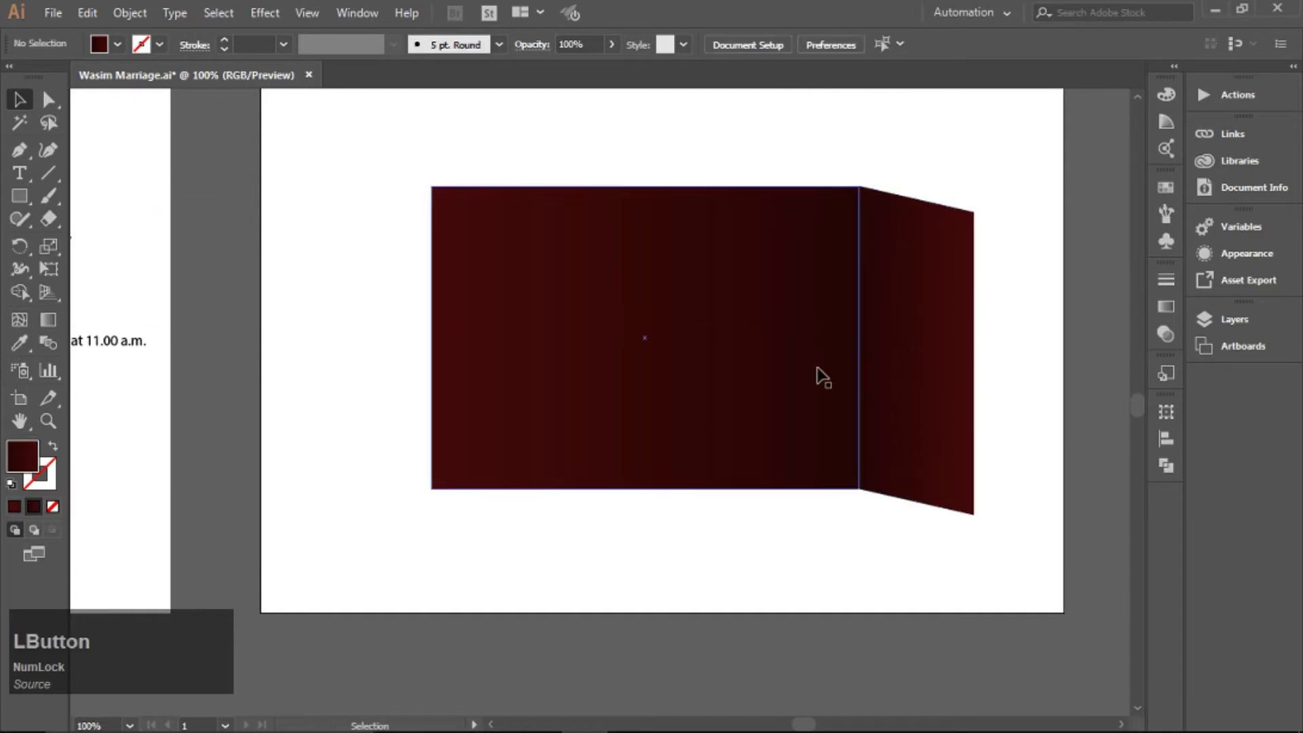
click(824, 147)
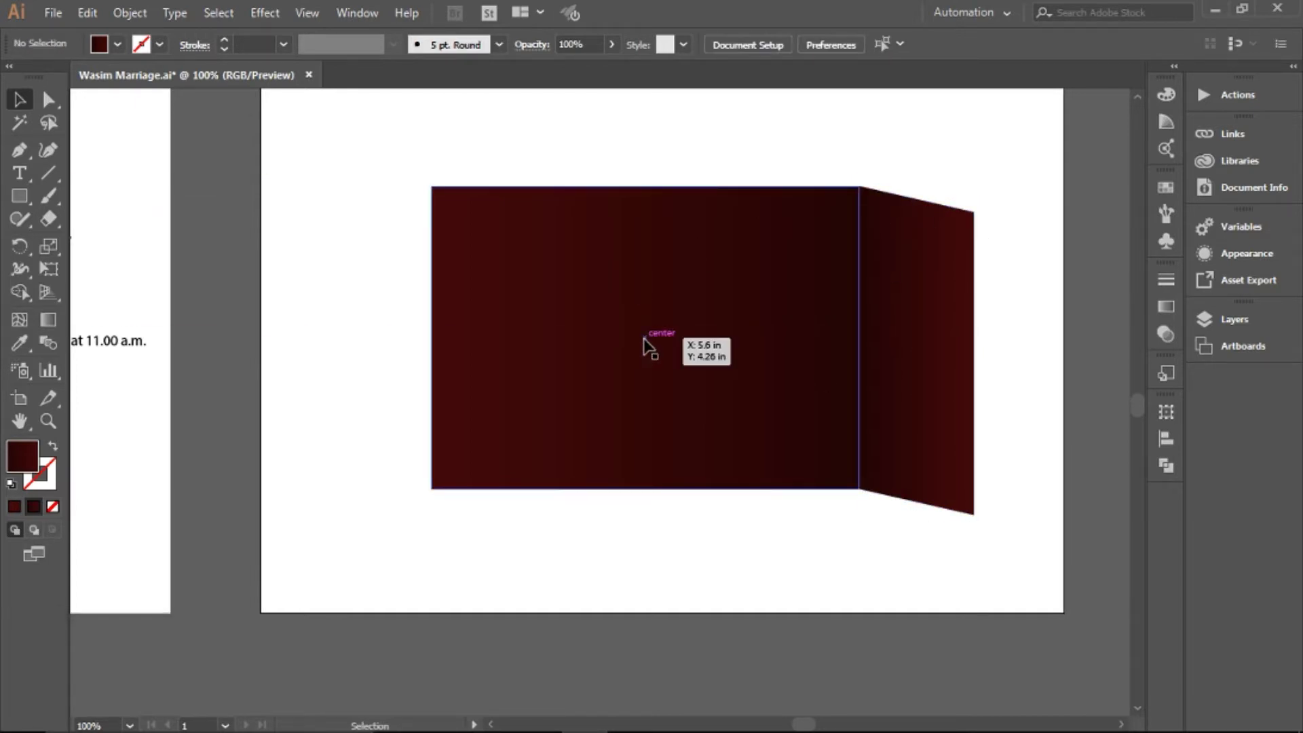
Step: Duplicate the slanted side panel and place the copy against the opposite edge of the main rectangle
click(700, 514)
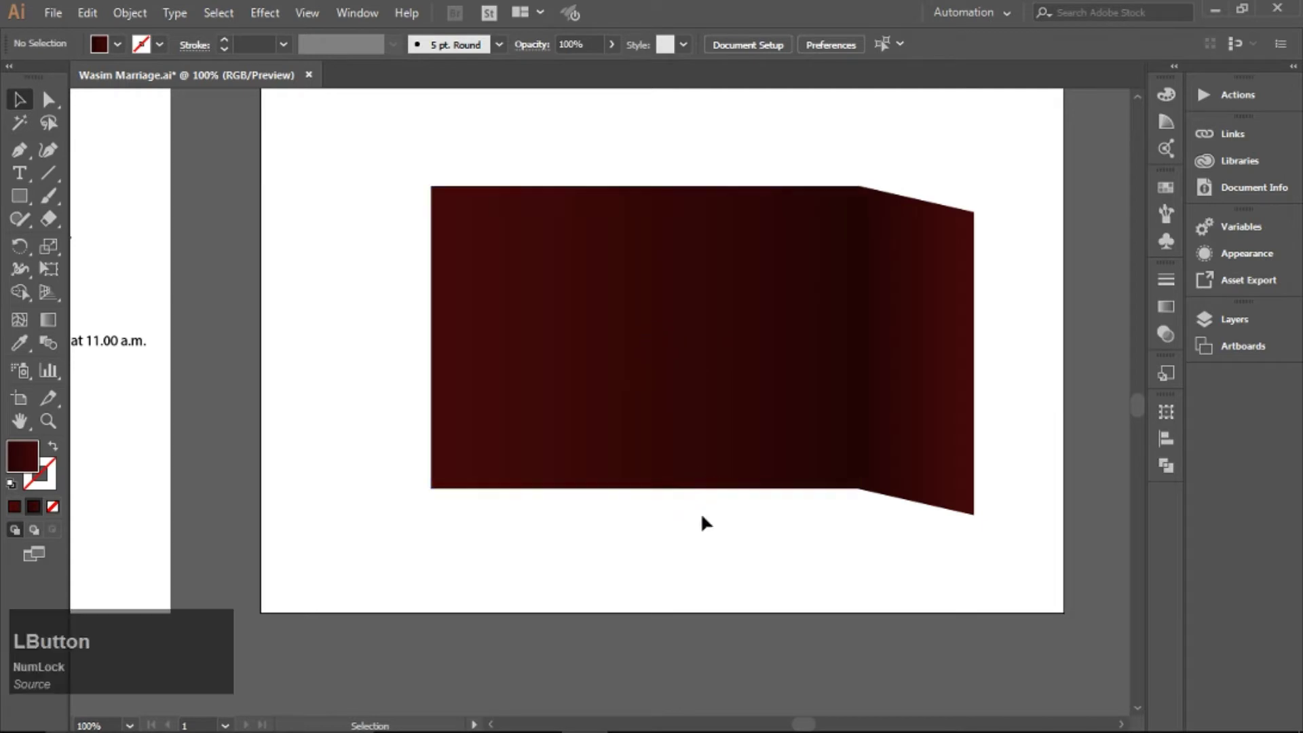
click(737, 405)
click(333, 337)
drag(925, 396, 412, 360)
click(524, 151)
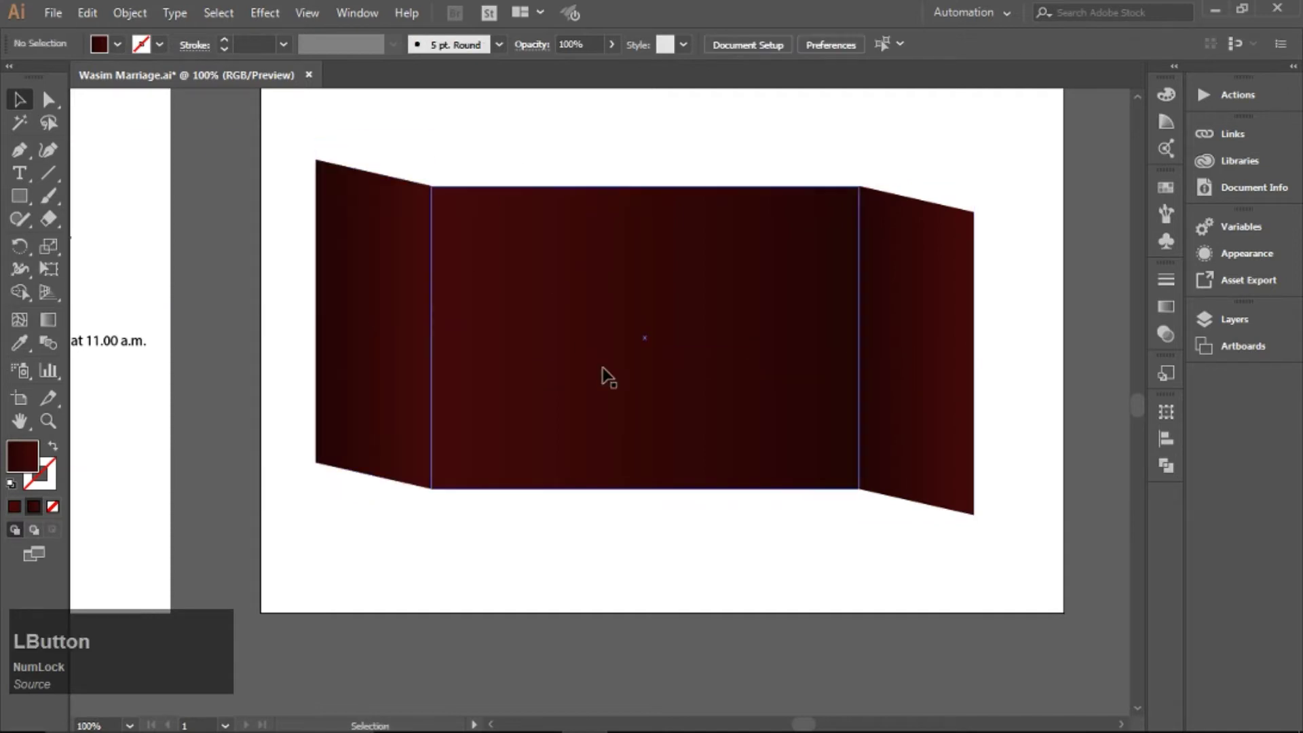
Step: Flip the copied side panel horizontally so it folds inward over the main rectangle
click(357, 351)
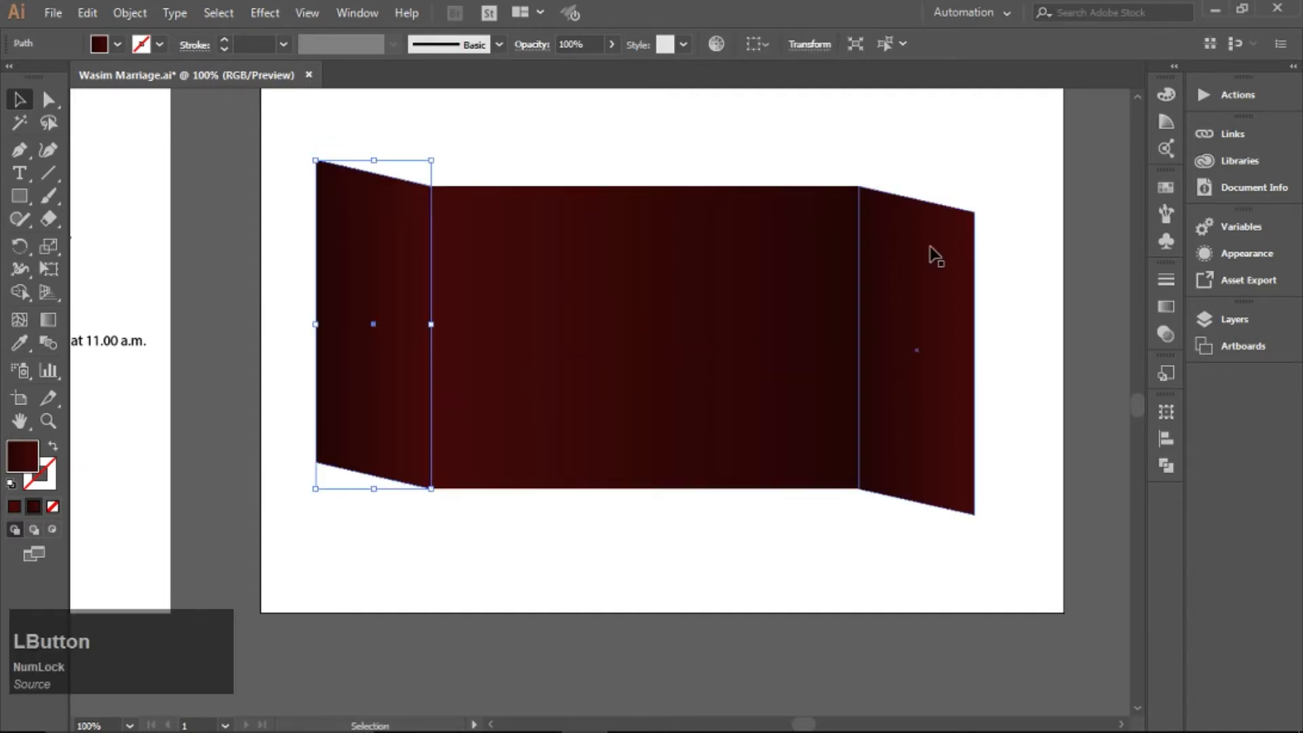
click(809, 43)
click(820, 58)
click(909, 67)
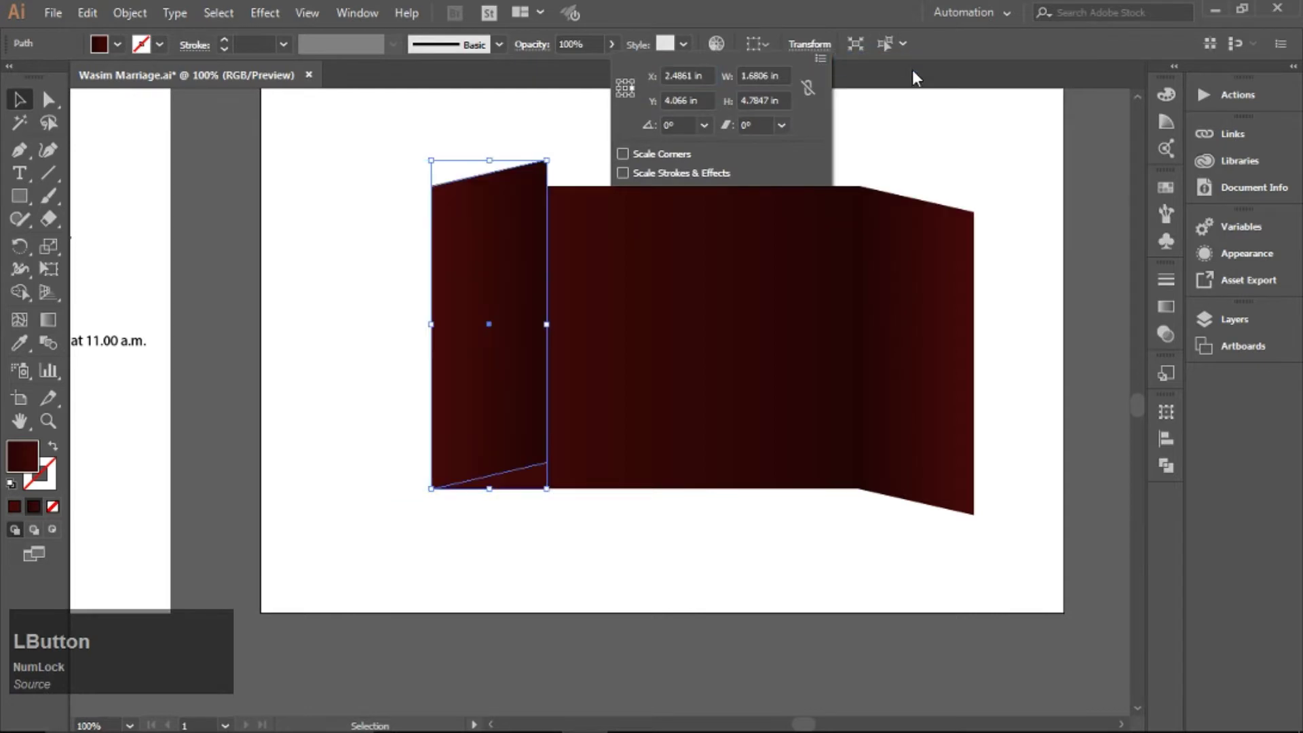
click(909, 109)
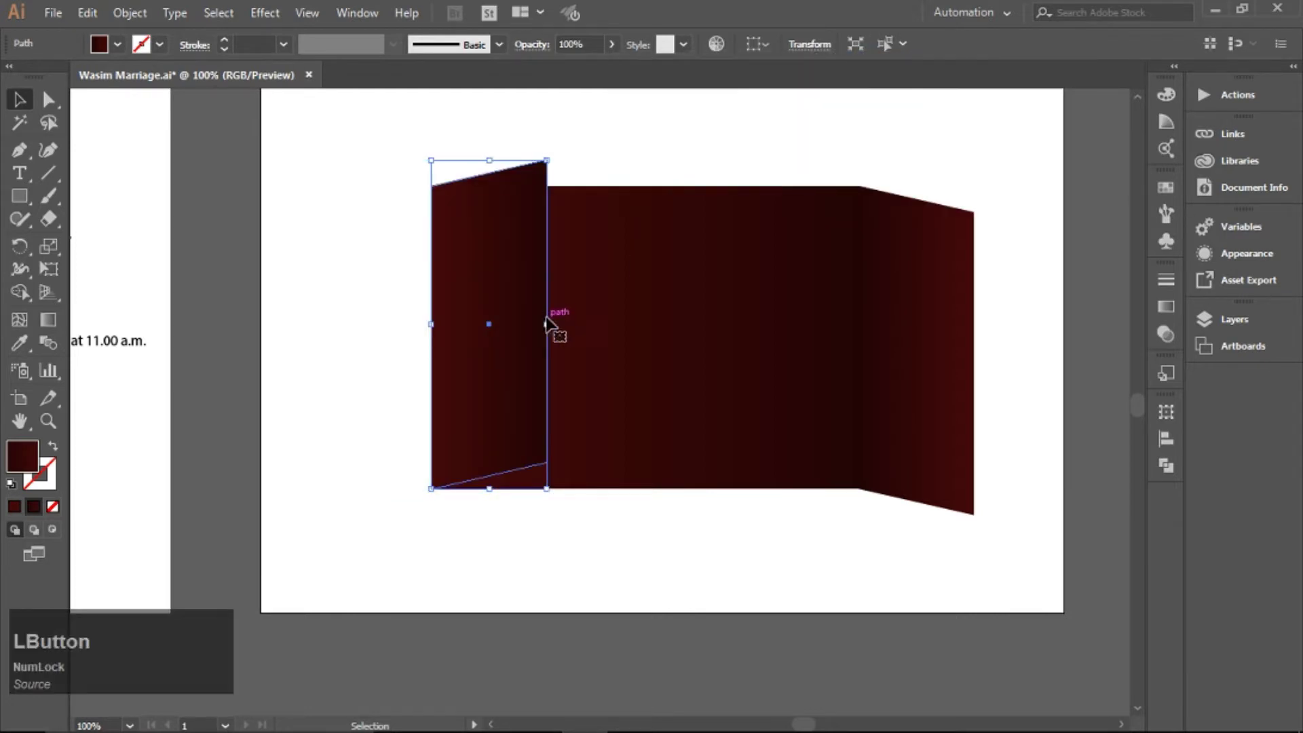
click(623, 156)
Step: Add a 1 pt white stroke to the inward-folded flap
click(507, 340)
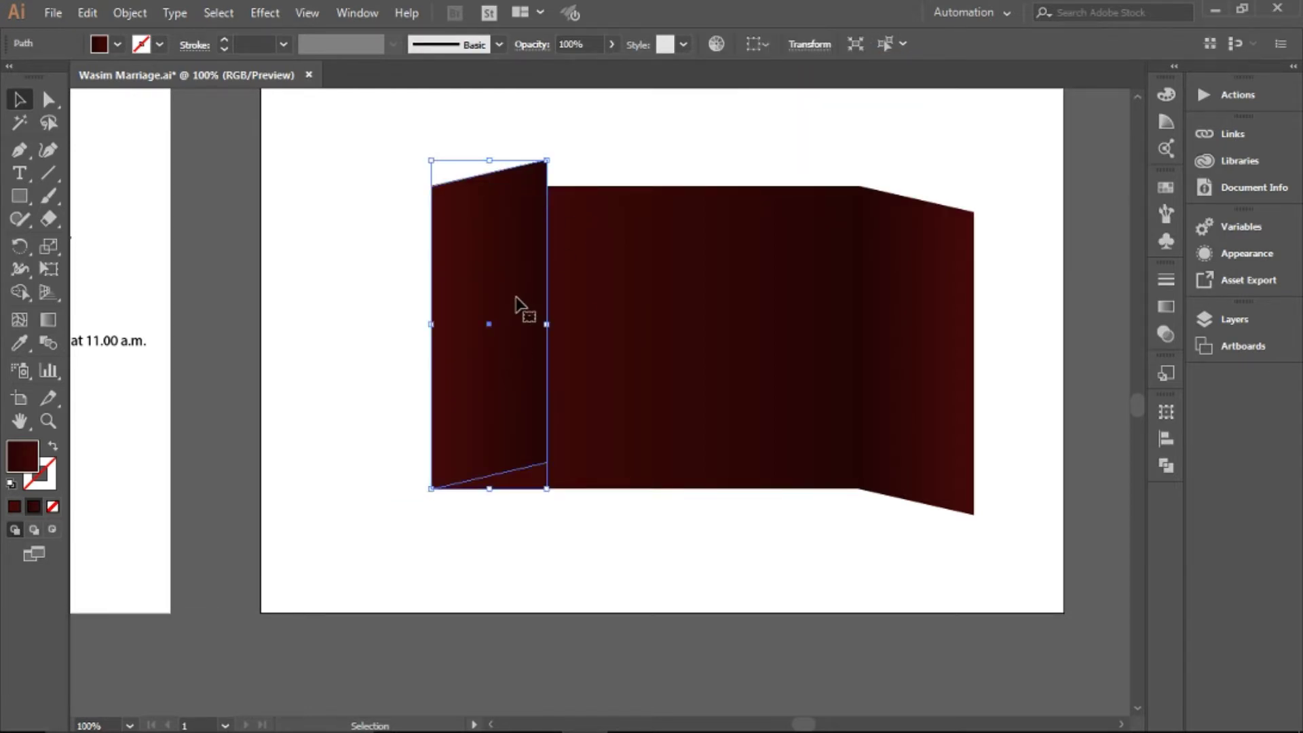
click(317, 484)
click(481, 378)
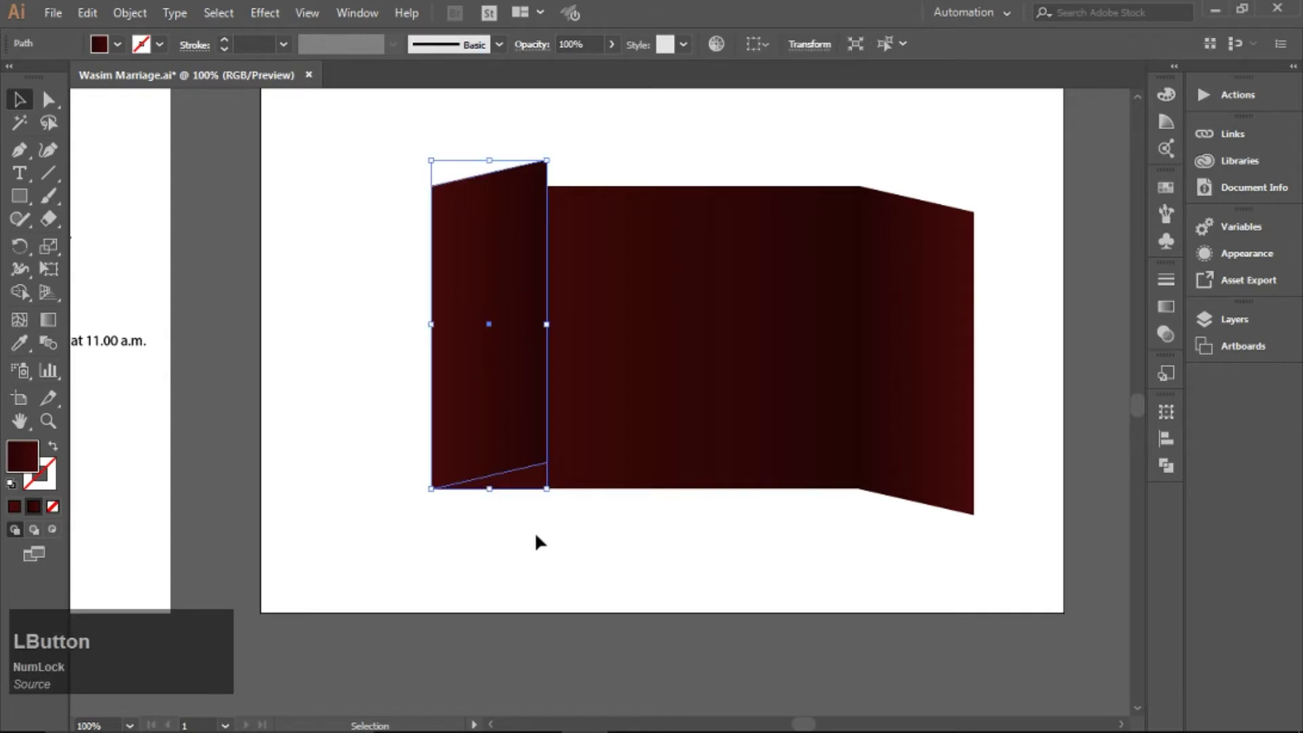
click(46, 481)
click(948, 215)
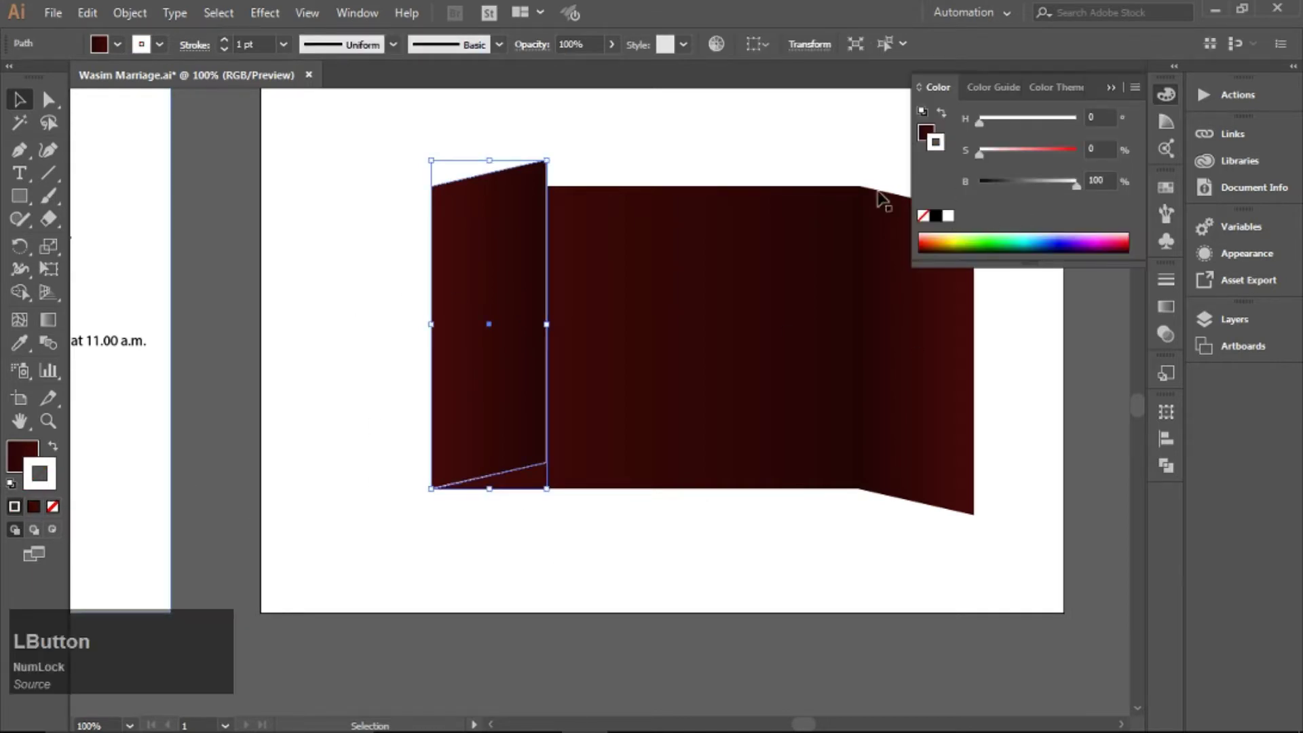
click(673, 161)
click(1111, 88)
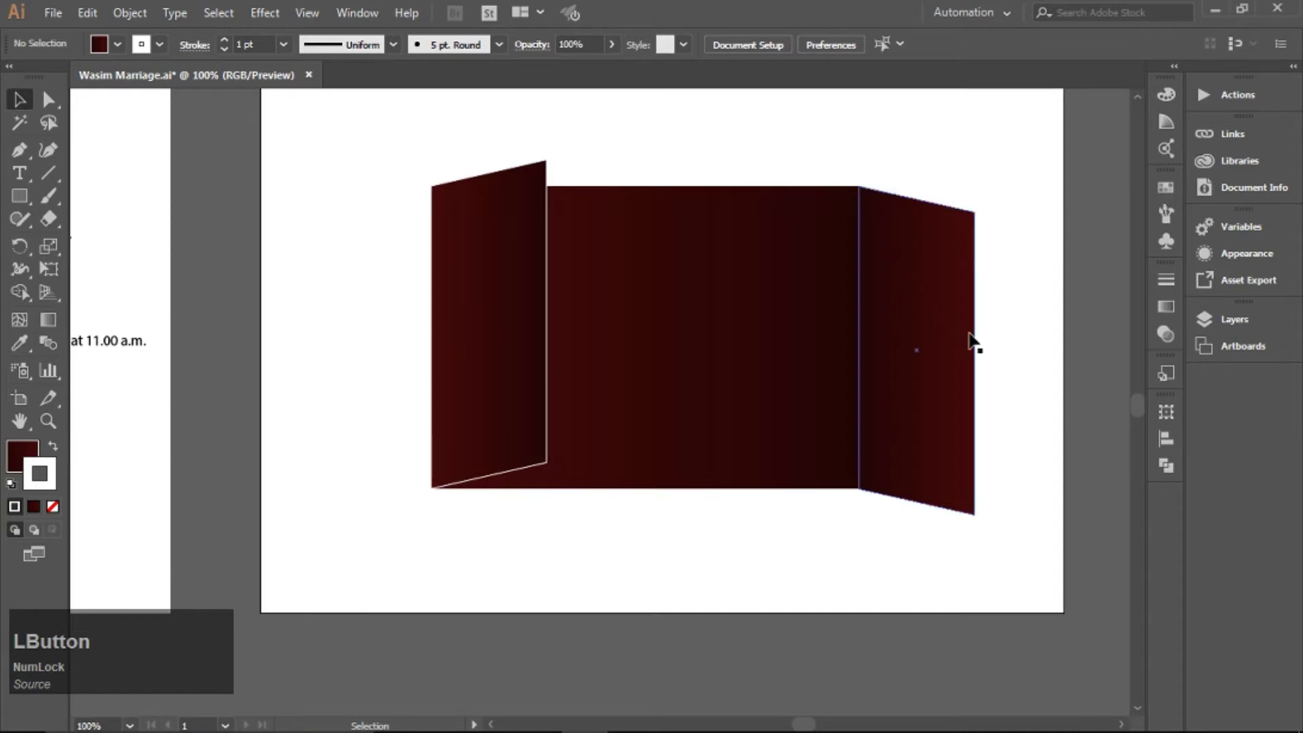
Step: Add a matching white stroke to the outward-slanted side panel
click(939, 450)
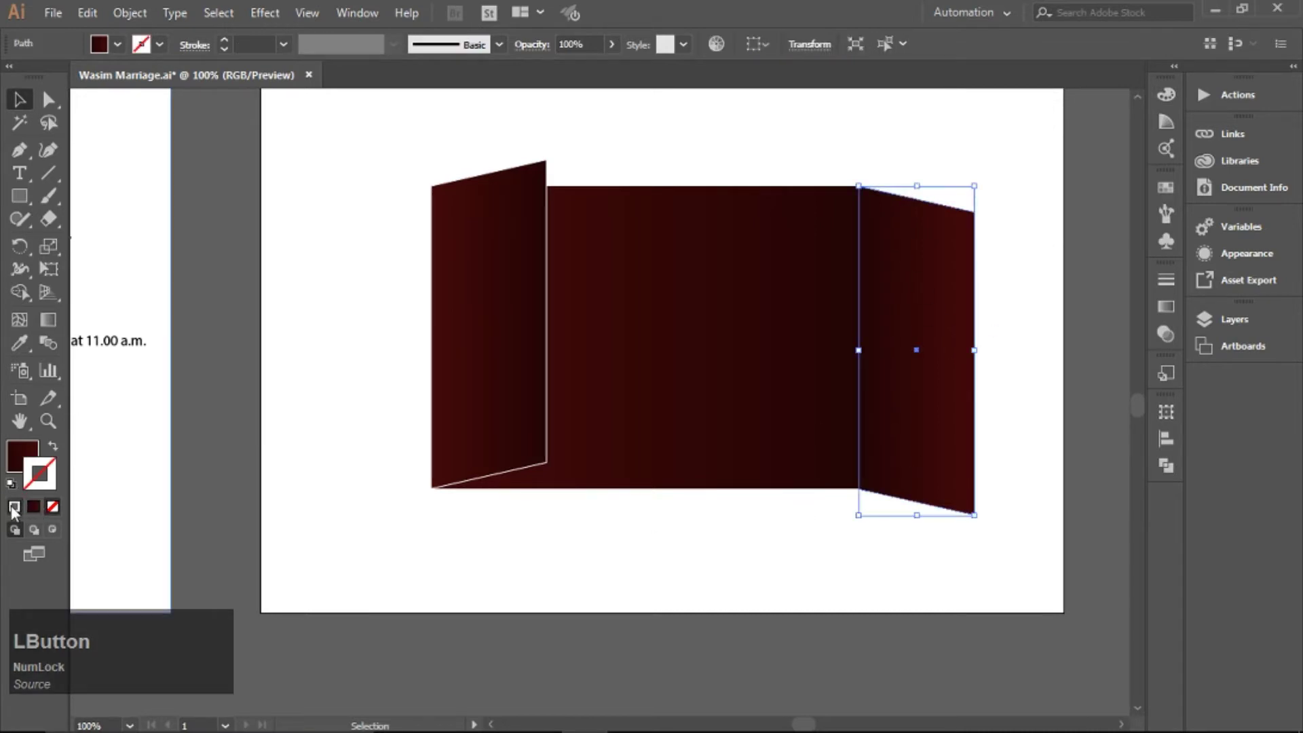
click(13, 507)
click(776, 514)
click(1114, 90)
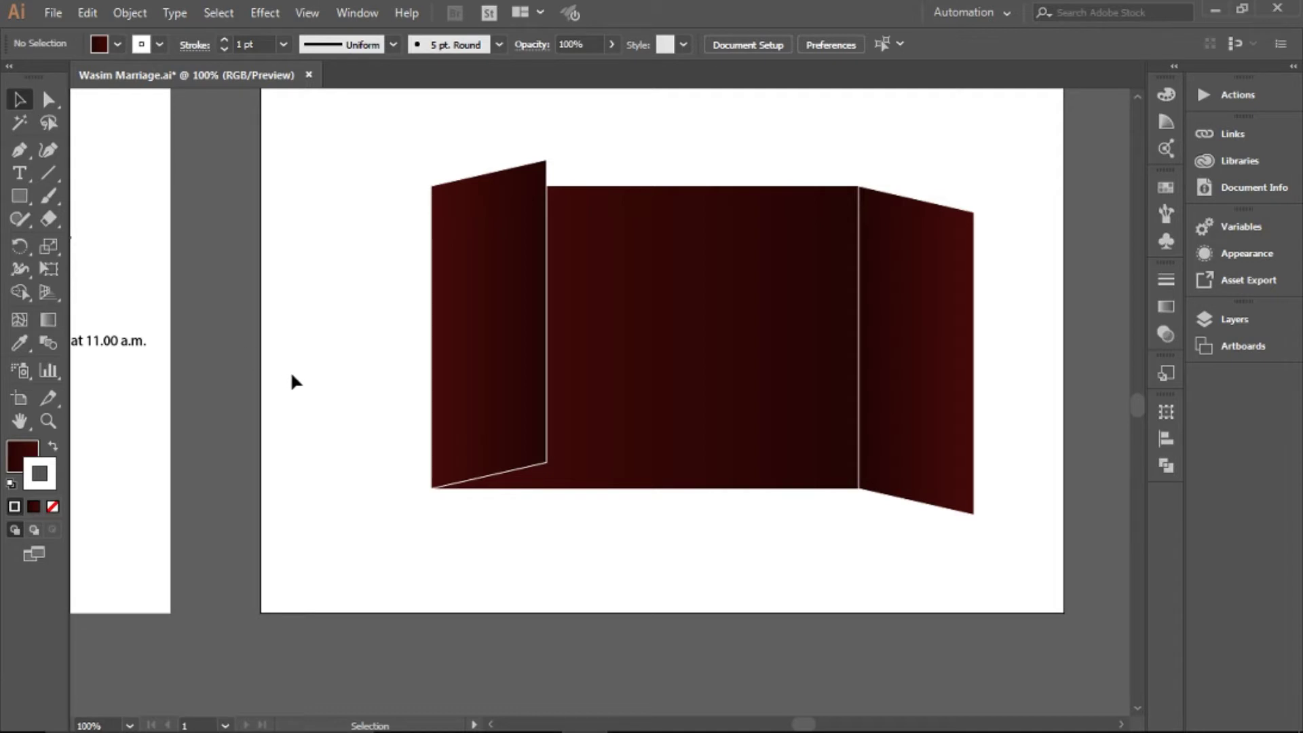
Step: Add the vertical text "Invitation" on the blank artboard area beside the folded flap
click(20, 174)
click(314, 262)
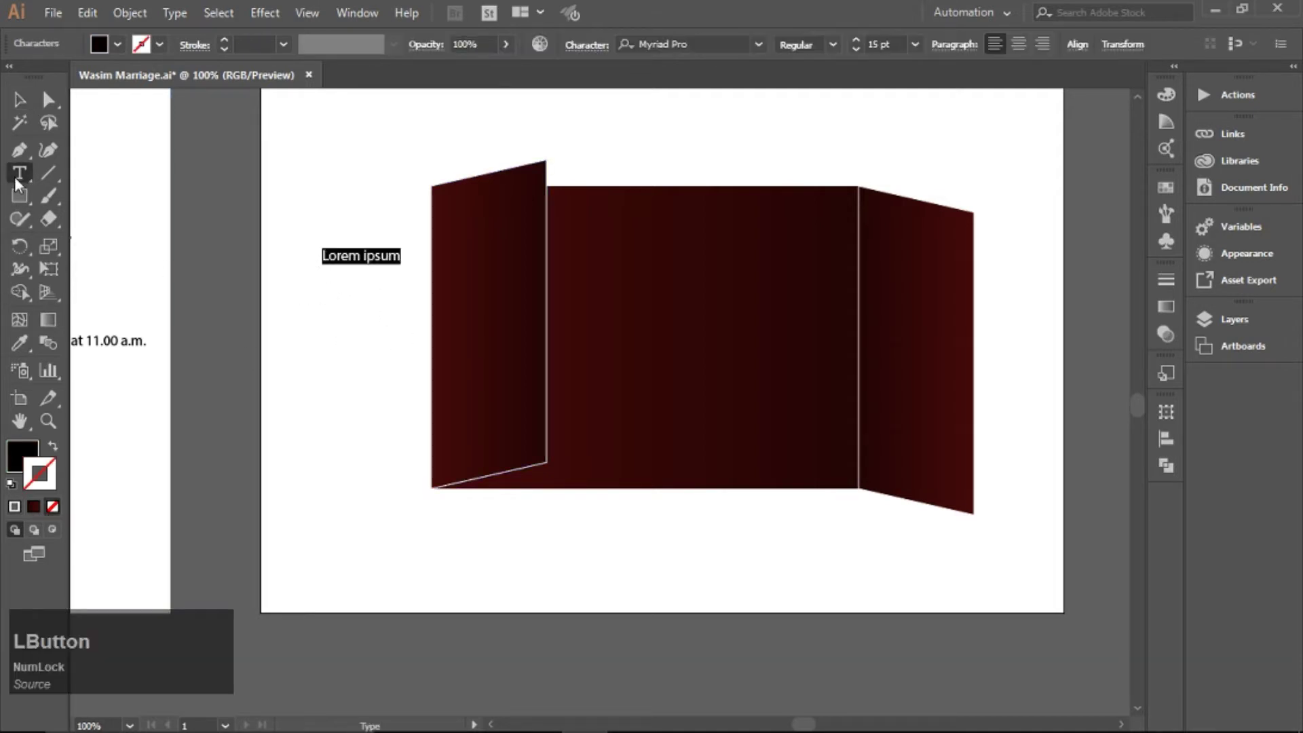
drag(17, 180, 68, 238)
click(332, 298)
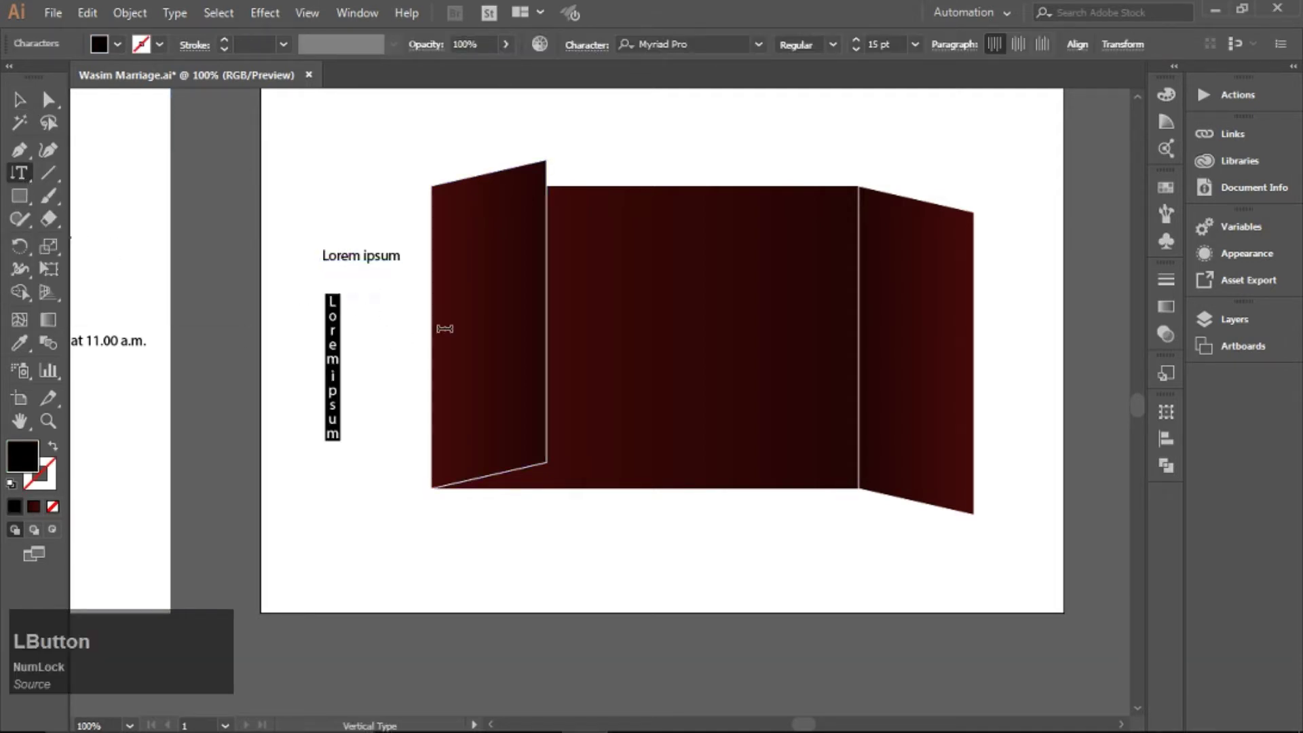
text(Invitation)
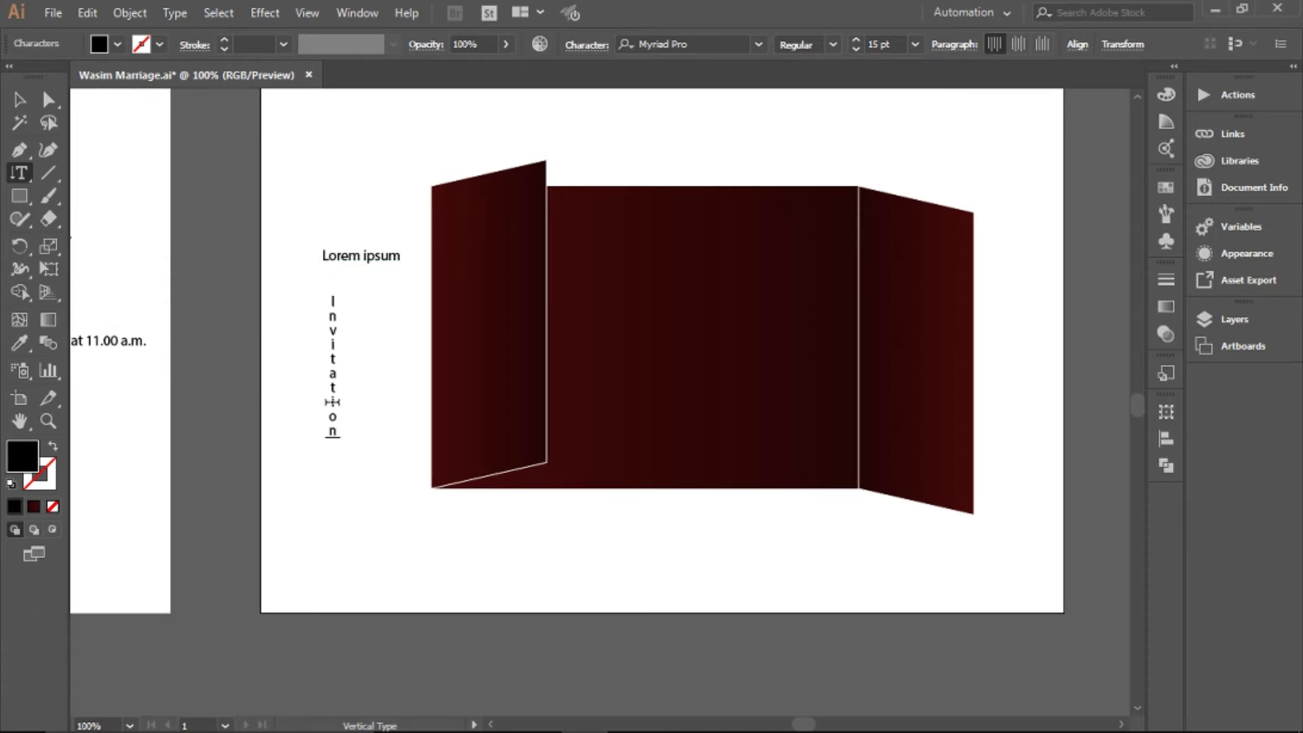
click(19, 99)
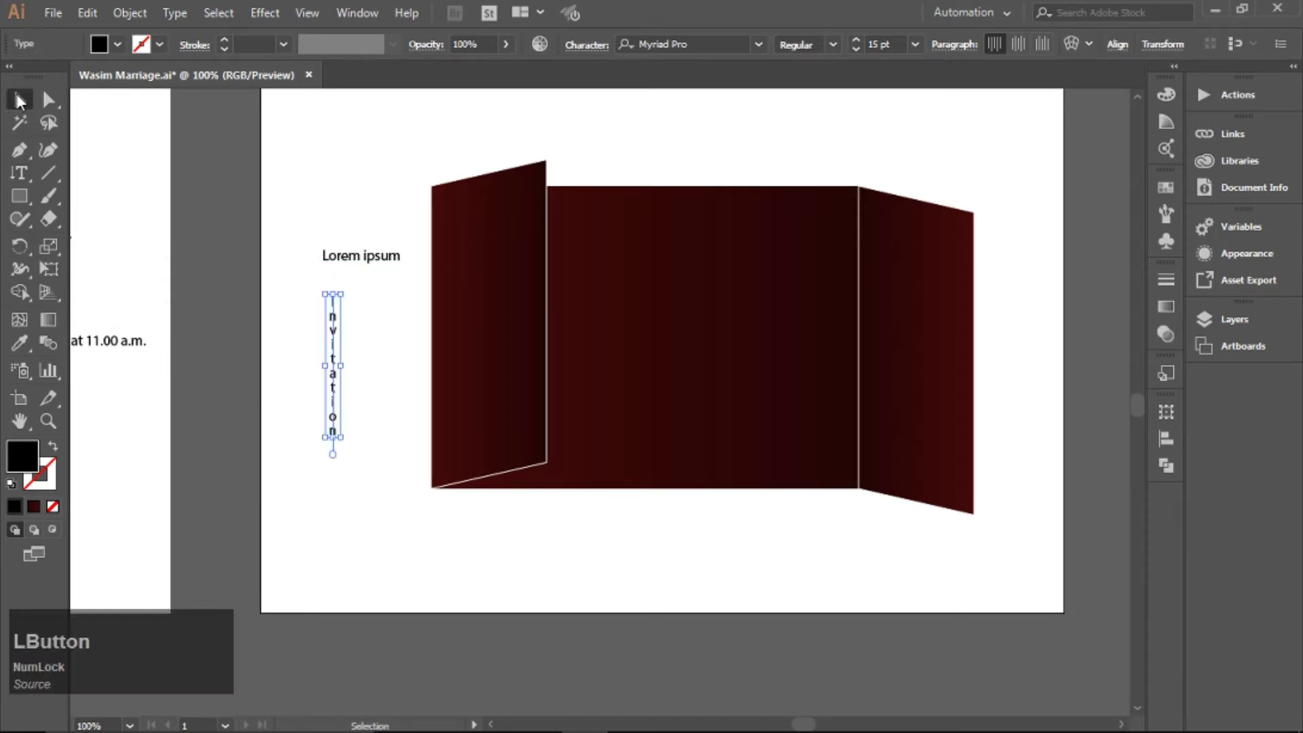
Step: Move the "Invitation" text onto the folded flap and set its fill to white
click(364, 343)
drag(327, 415, 467, 344)
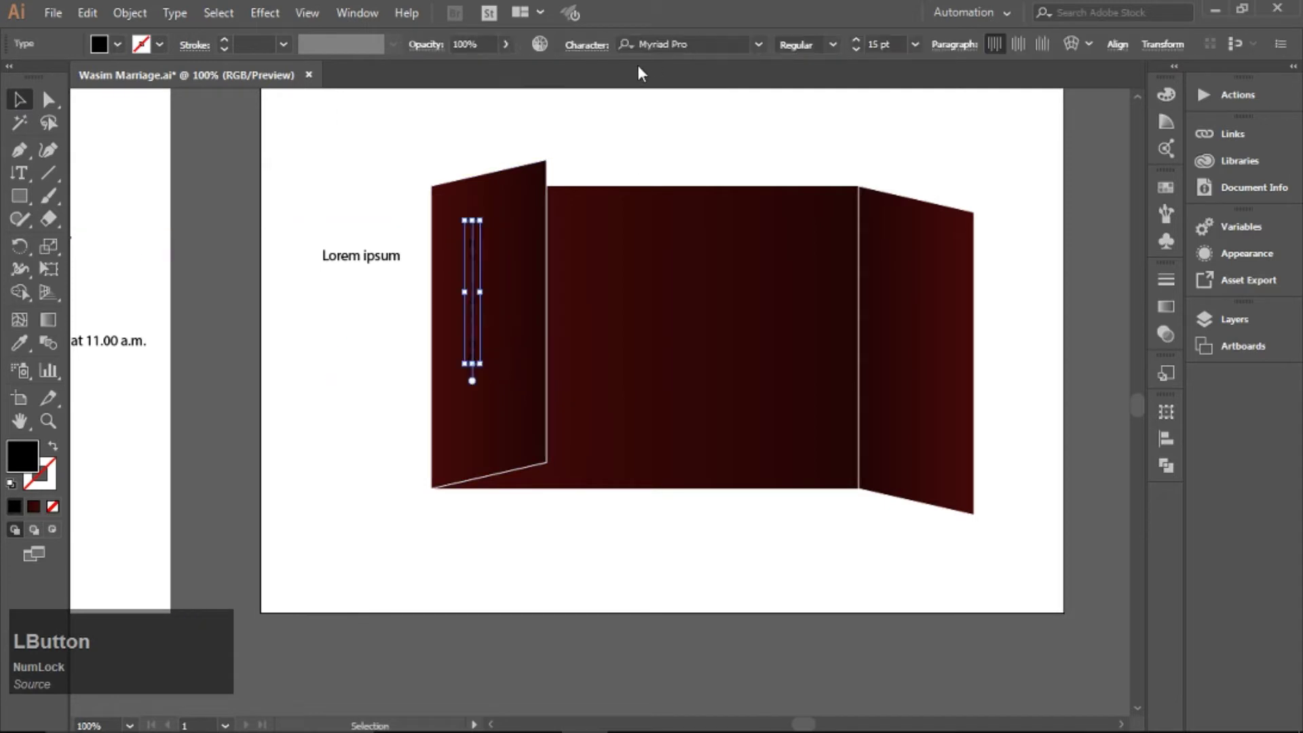
click(1165, 188)
click(955, 241)
click(832, 146)
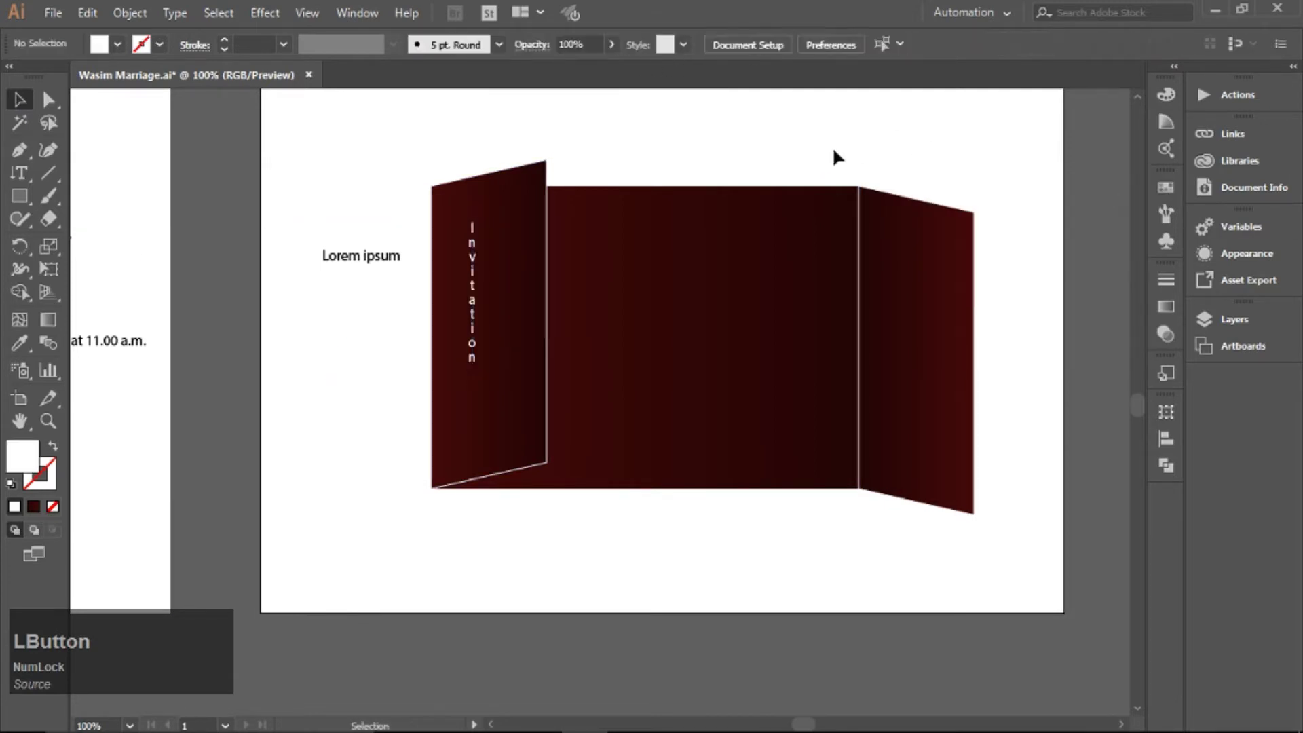
Step: Narrow the folded flap by moving its two free corner points inward along the slant
drag(695, 416, 614, 460)
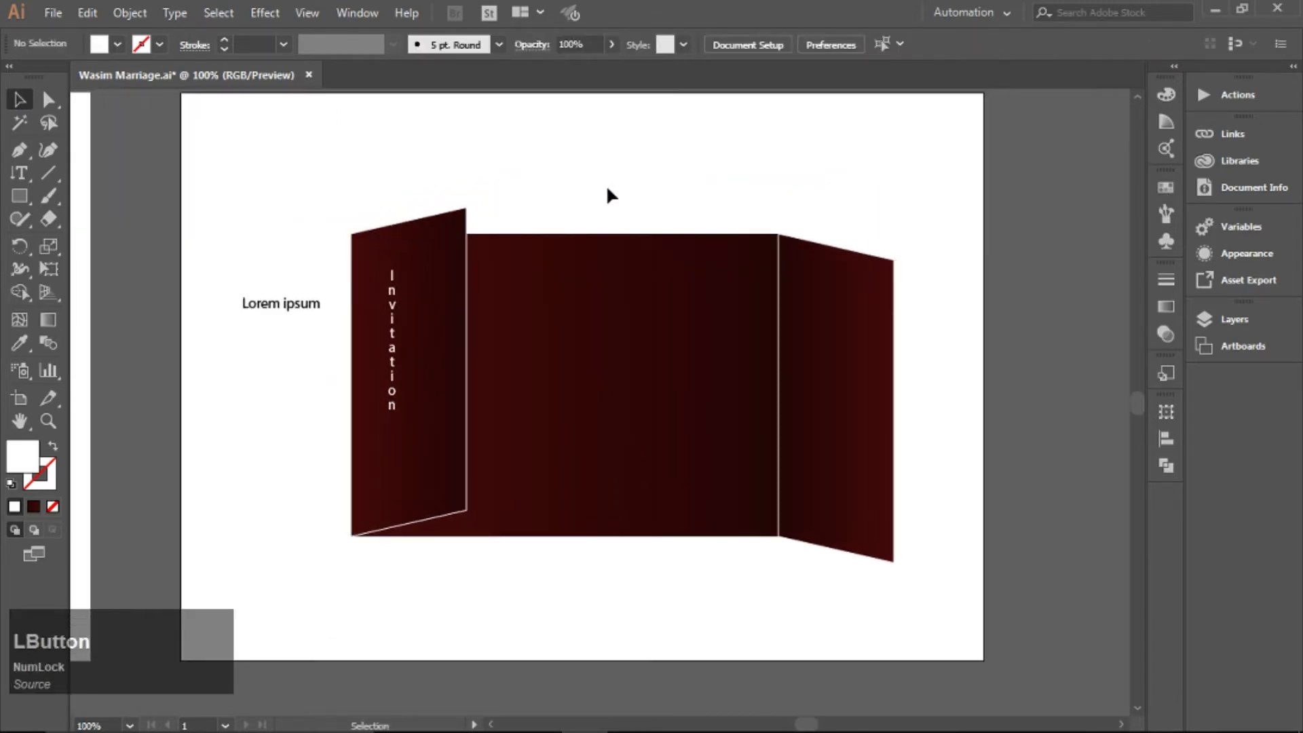
click(454, 372)
click(48, 99)
click(467, 207)
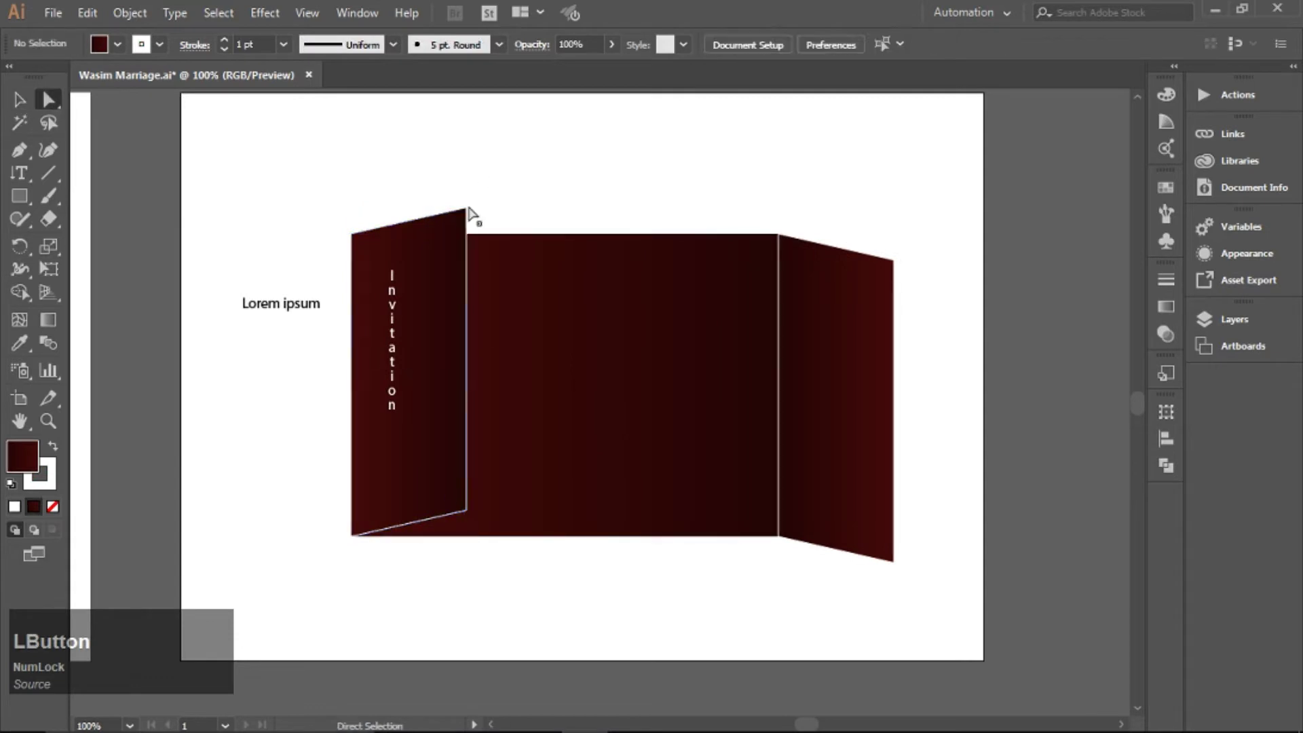
click(466, 208)
shift+click(466, 511)
drag(466, 510, 428, 516)
click(529, 190)
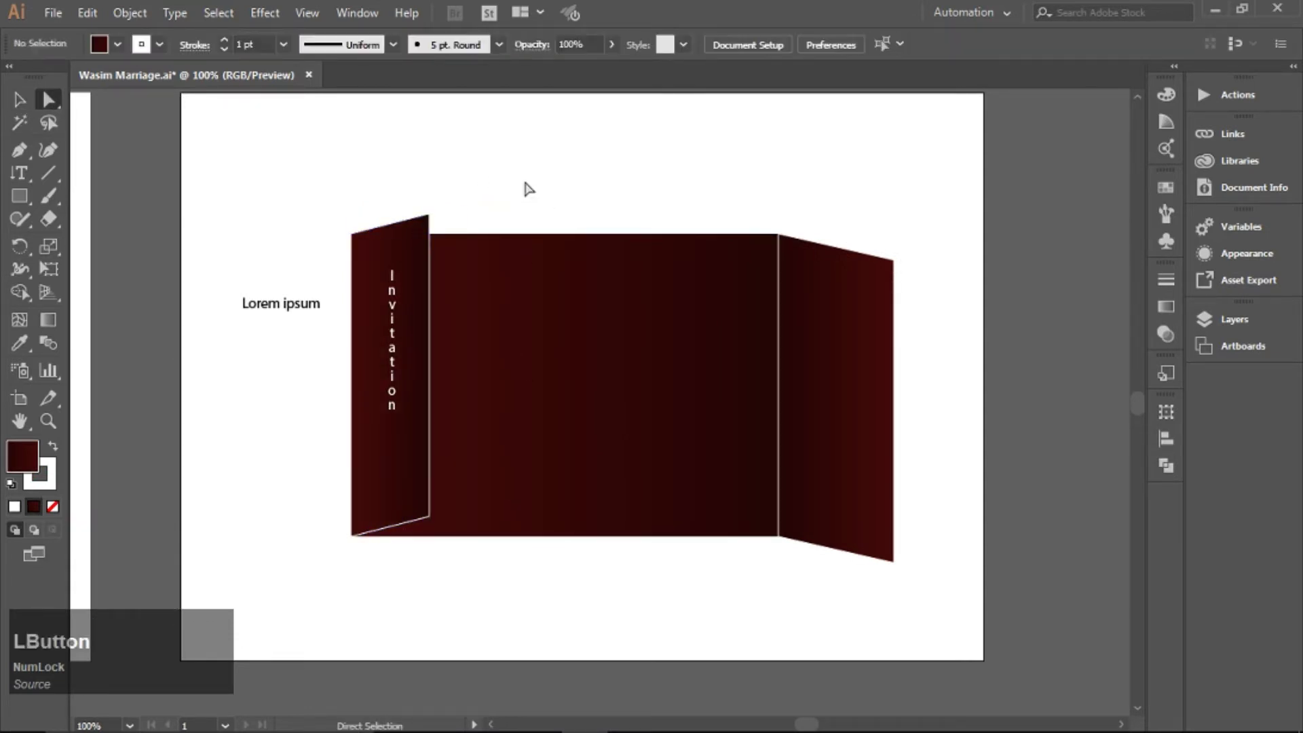
Step: Save the document and set the "Invitation" text to Banff-Normal at 25 pt
click(19, 101)
click(399, 364)
key(ctrl+s)
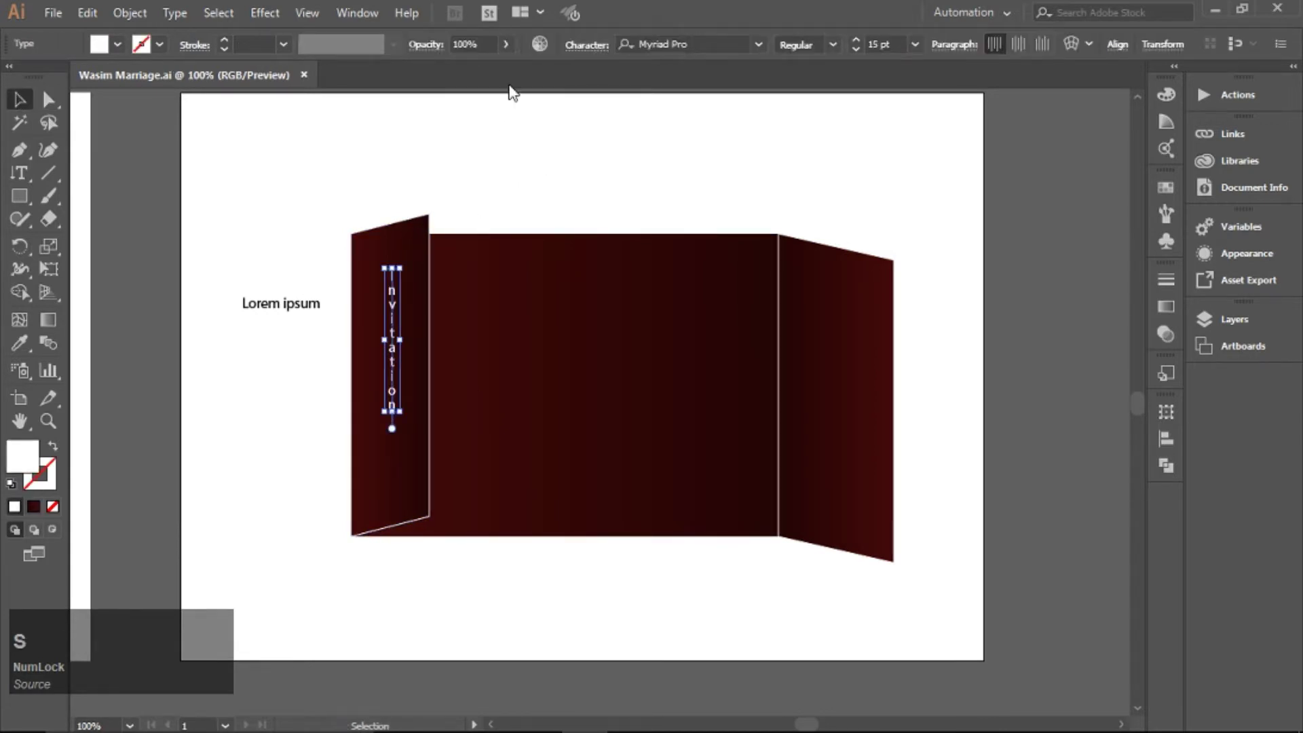
click(758, 43)
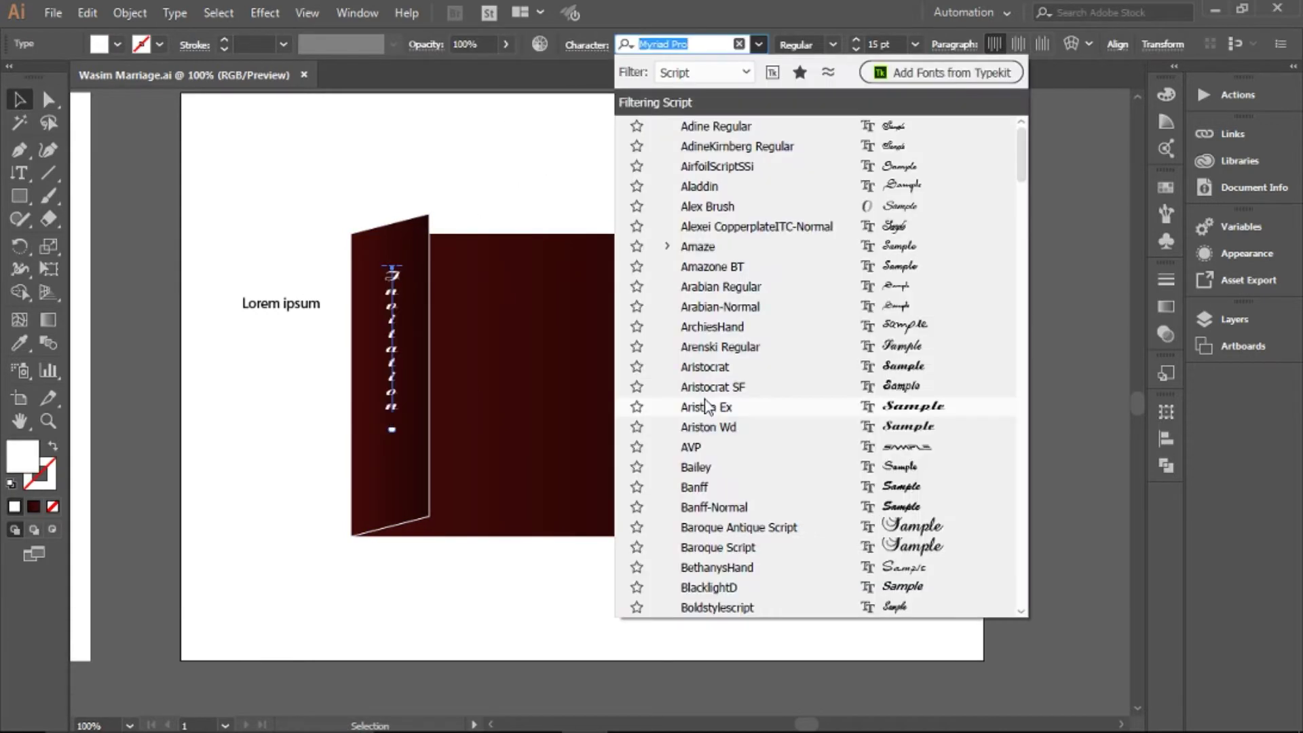
click(711, 505)
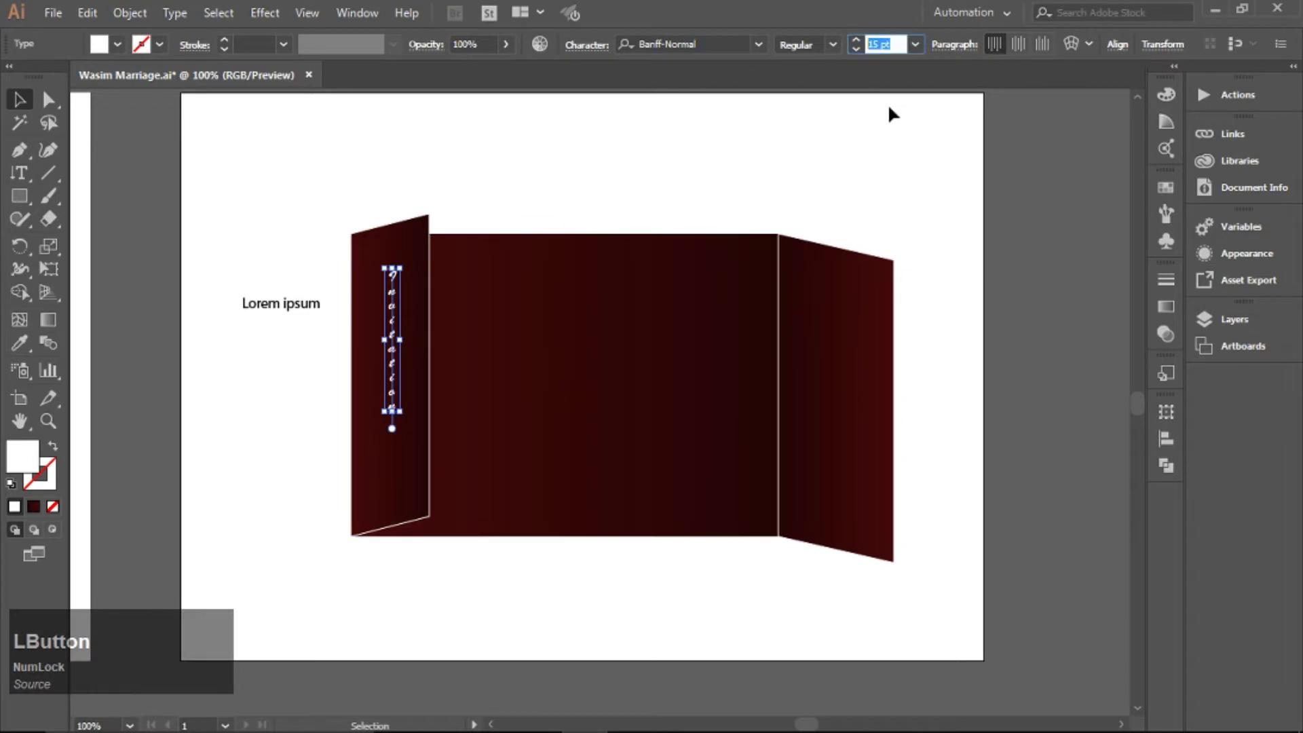
text(25)
key(Return)
click(474, 282)
click(396, 409)
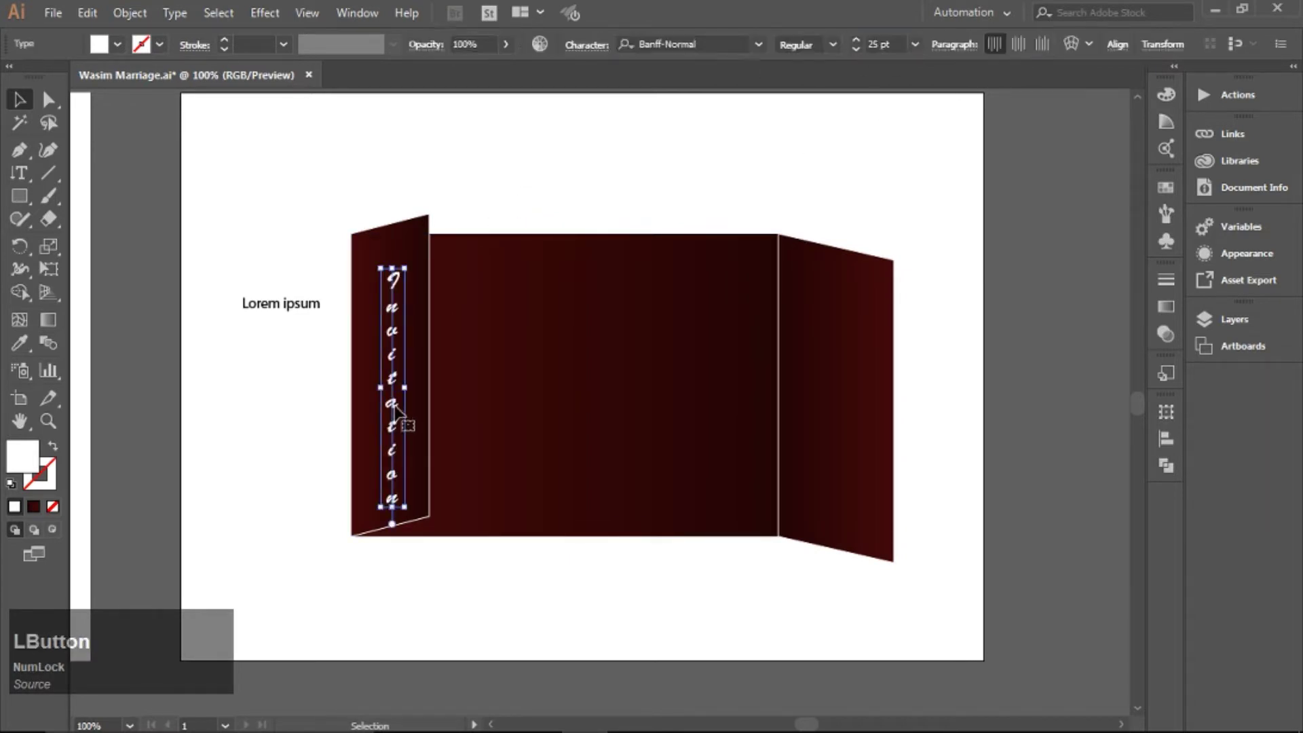
Step: Preview script fonts on the "Invitation" text and apply Baroque Script
click(727, 45)
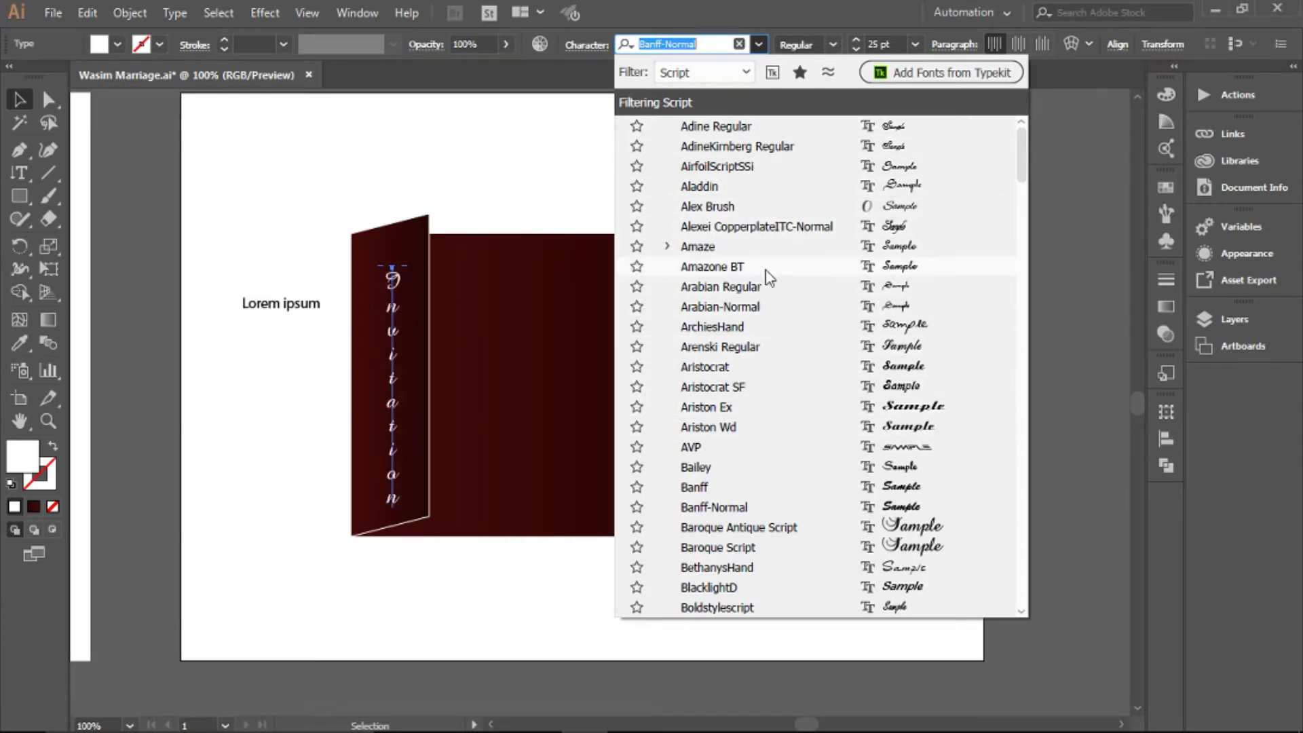
key(Down)
key(Down)
key(Down)
key(Up)
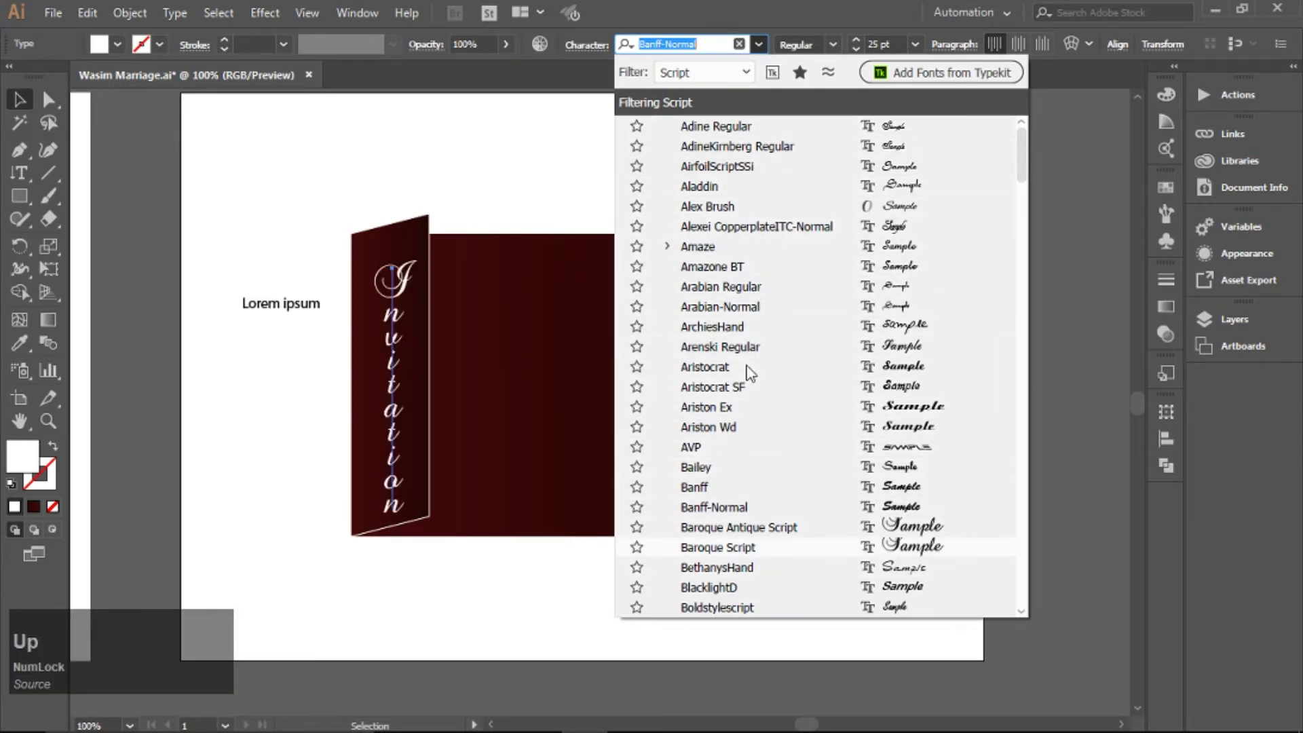
key(Return)
click(578, 165)
Step: Move the "Invitation" text up and nudge it into place at the middle of the folded flap
drag(401, 393, 382, 352)
click(500, 198)
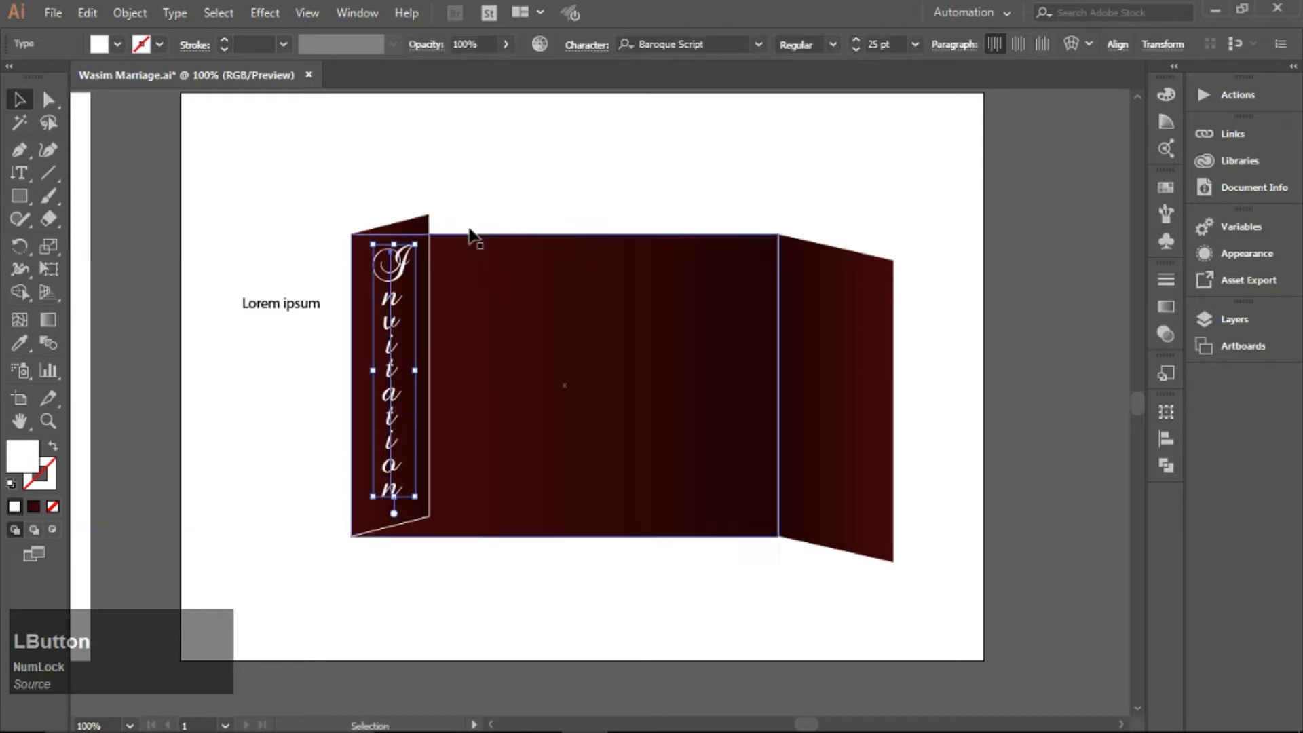
click(468, 233)
click(395, 449)
key(Down)
key(Down)
key(Down)
key(Left)
key(Left)
key(Left)
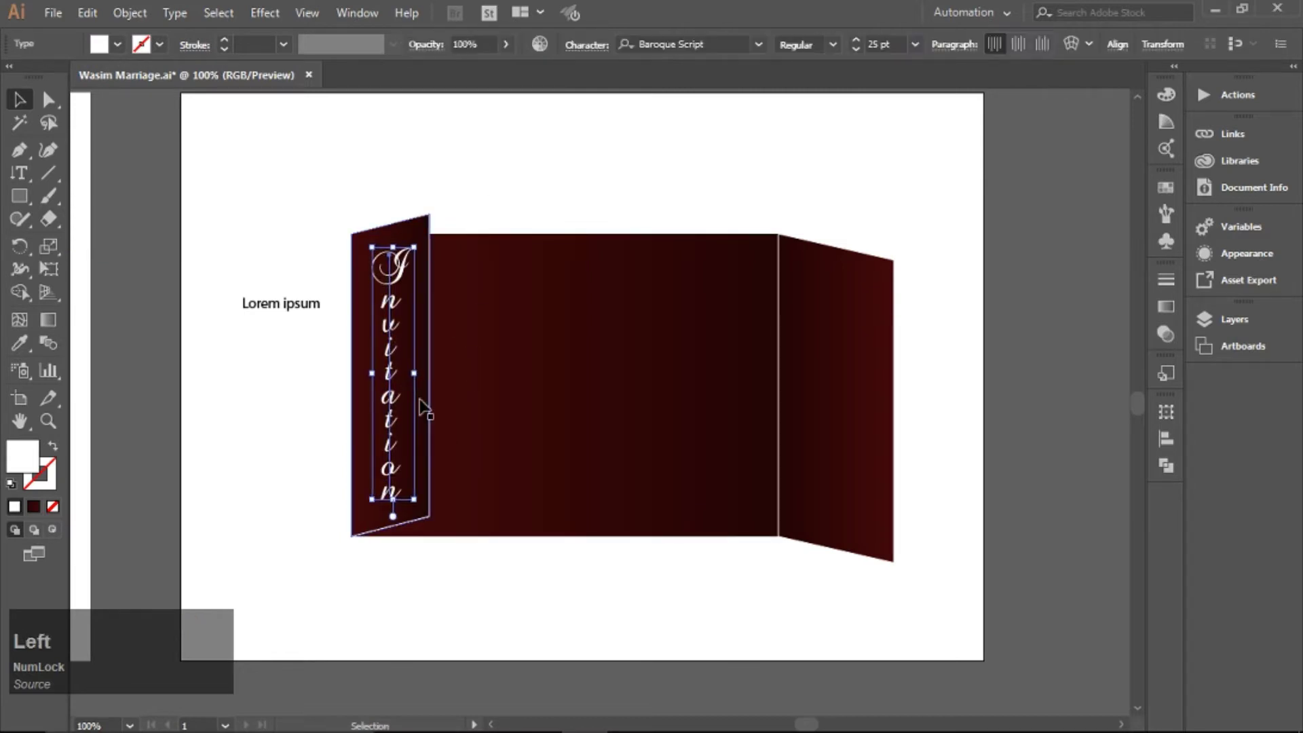
click(289, 436)
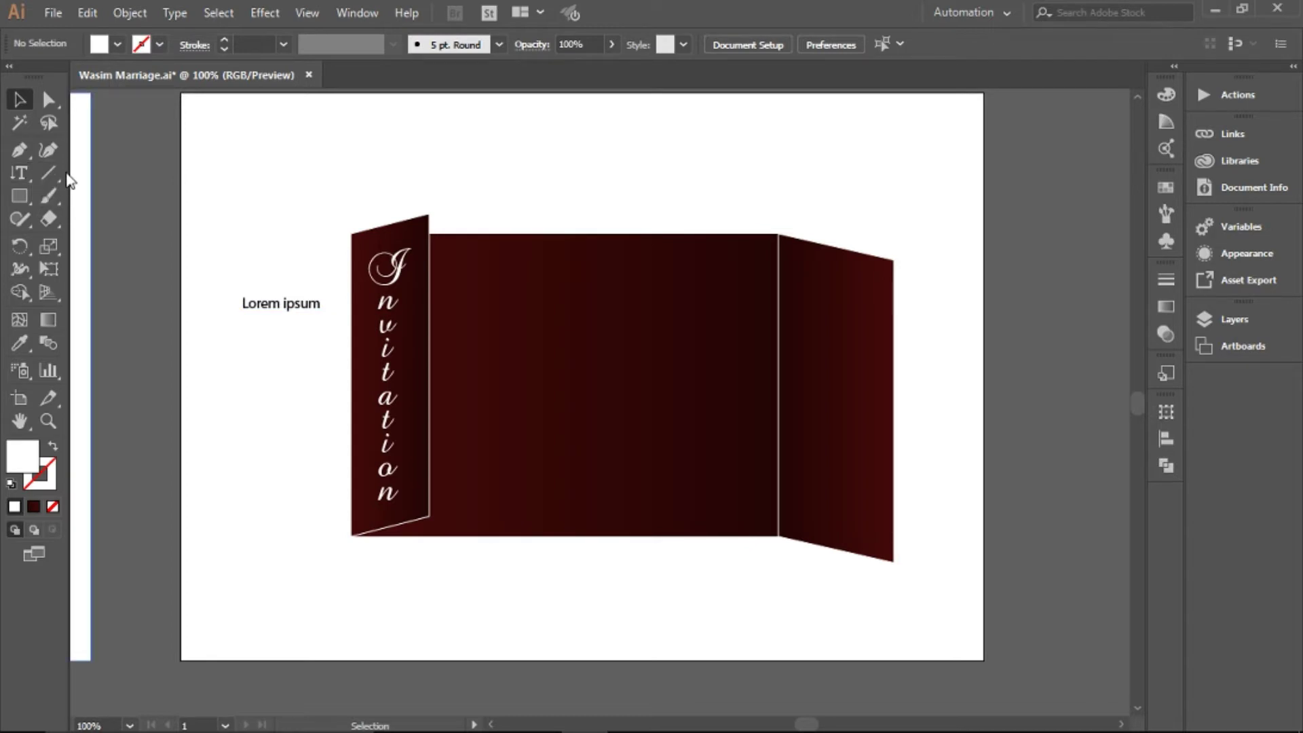
Step: Change the folded flap's stroke to the darkest swatch in the gray group
click(416, 418)
click(1168, 189)
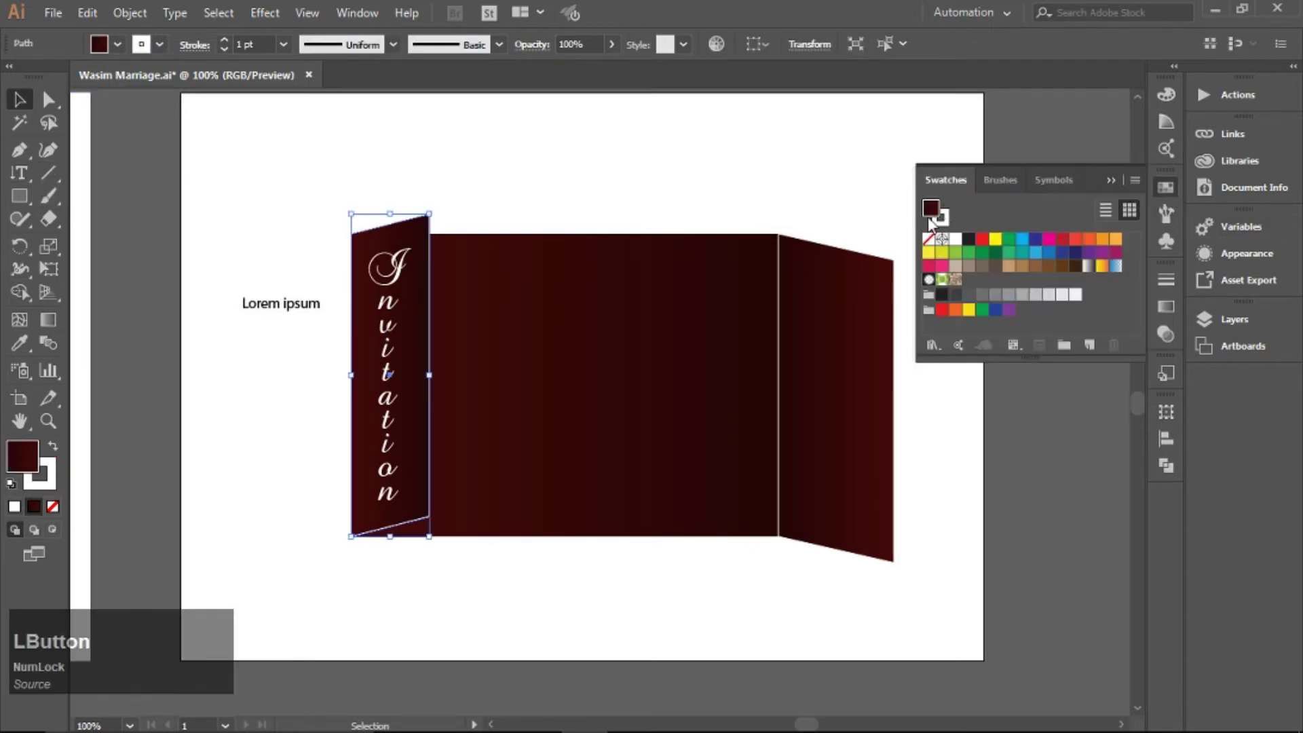
click(939, 217)
click(941, 297)
click(1045, 174)
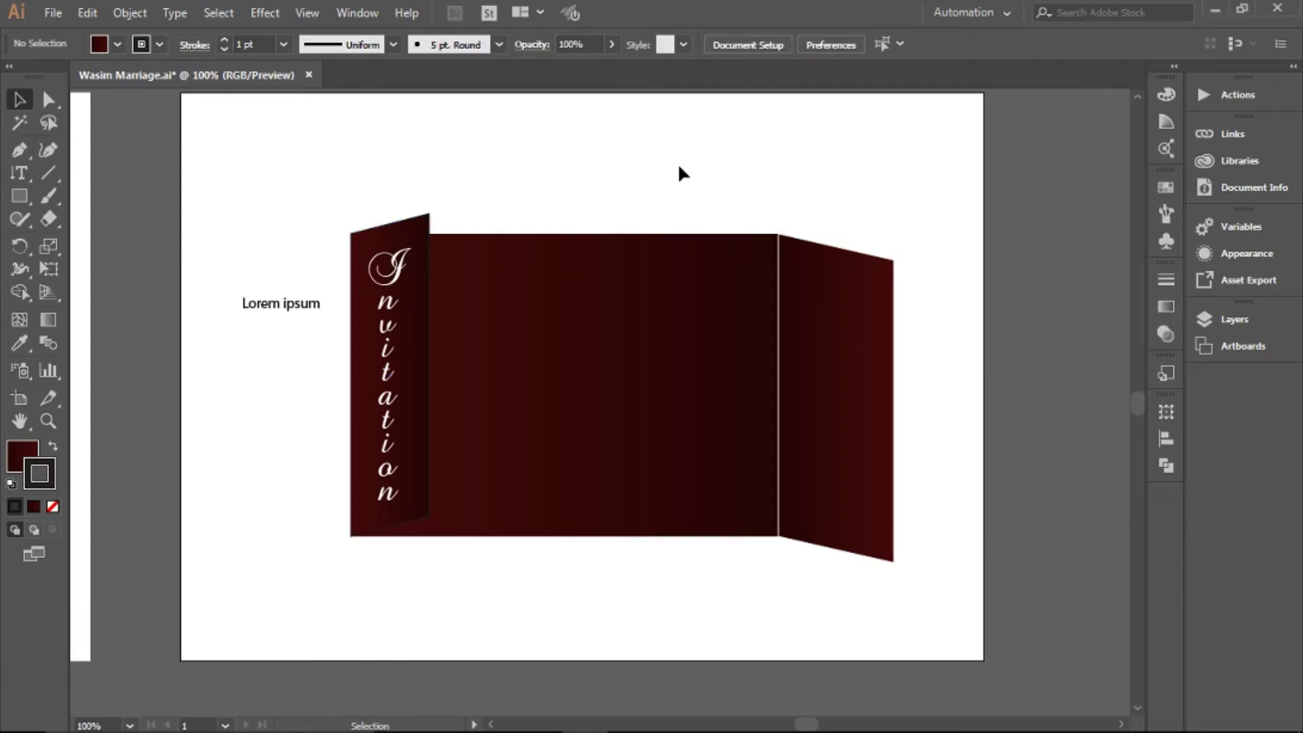
Step: Inspect the gradient fill of the main rectangle with the Gradient tool
click(625, 250)
click(48, 320)
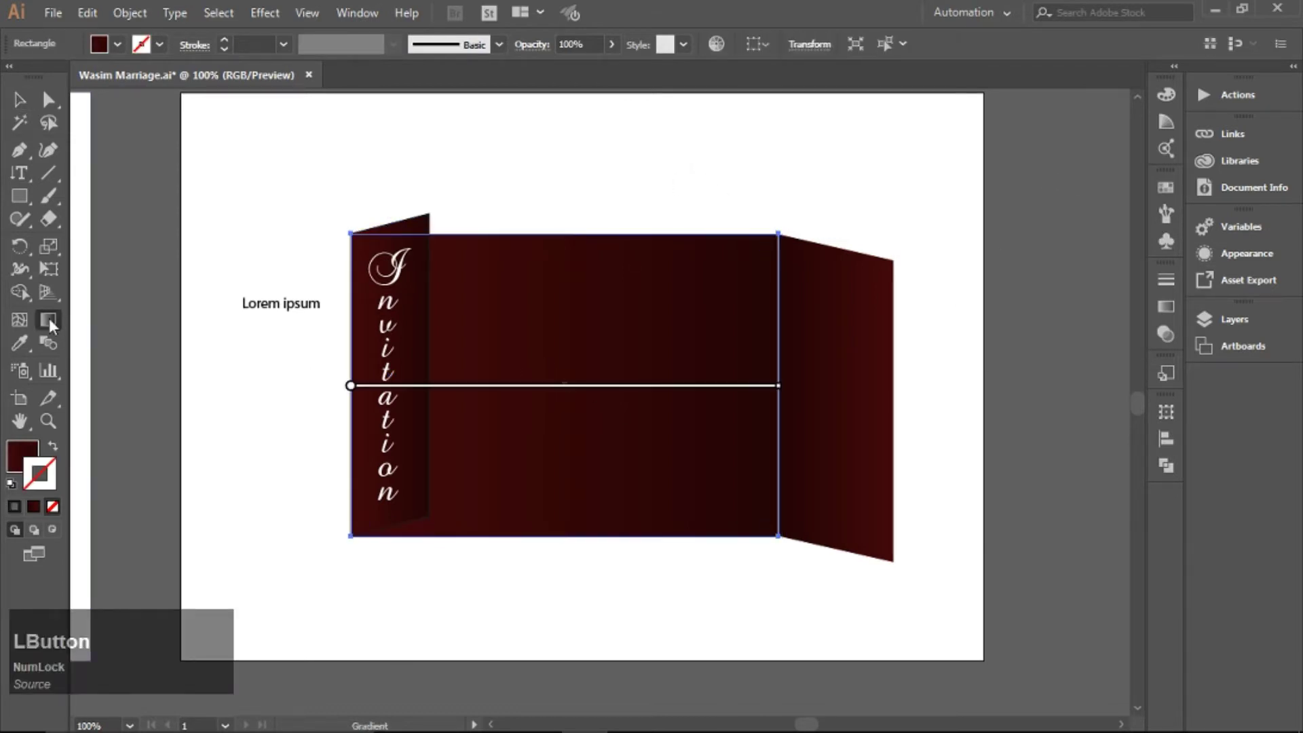
click(25, 457)
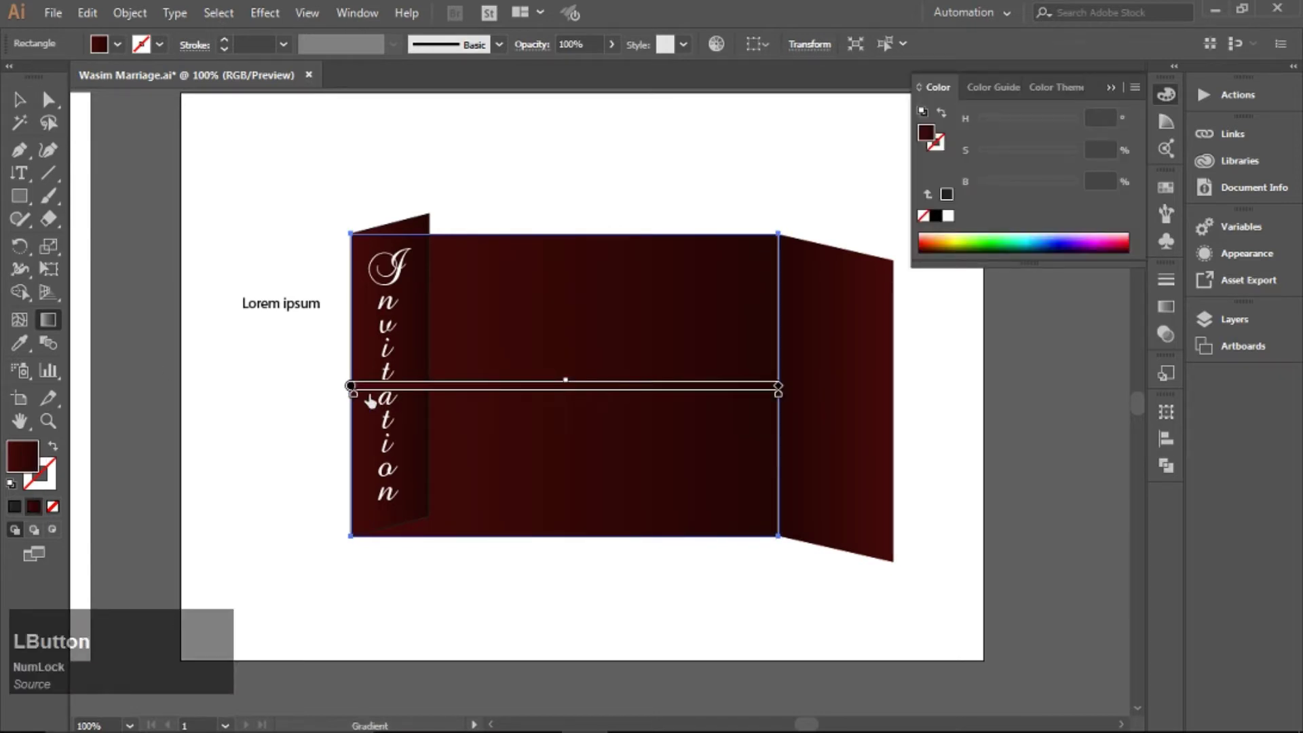
click(19, 99)
click(242, 191)
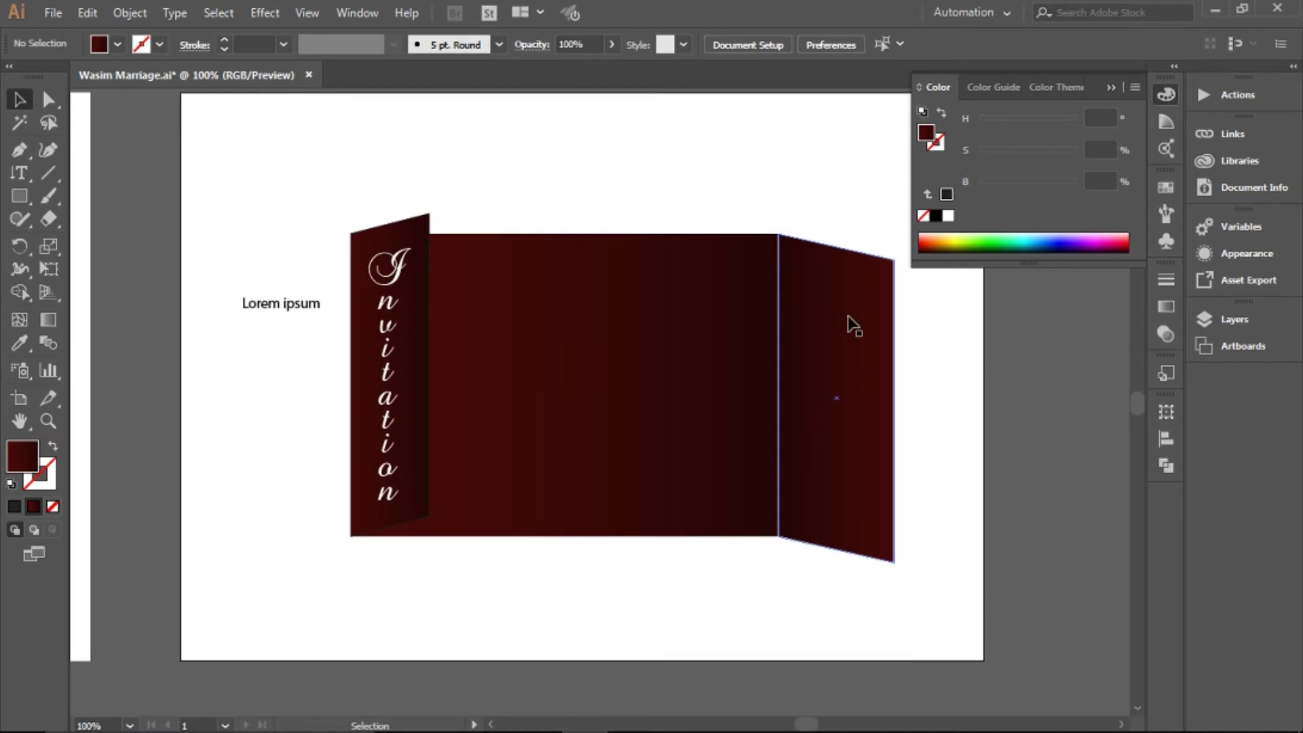
click(385, 426)
click(291, 511)
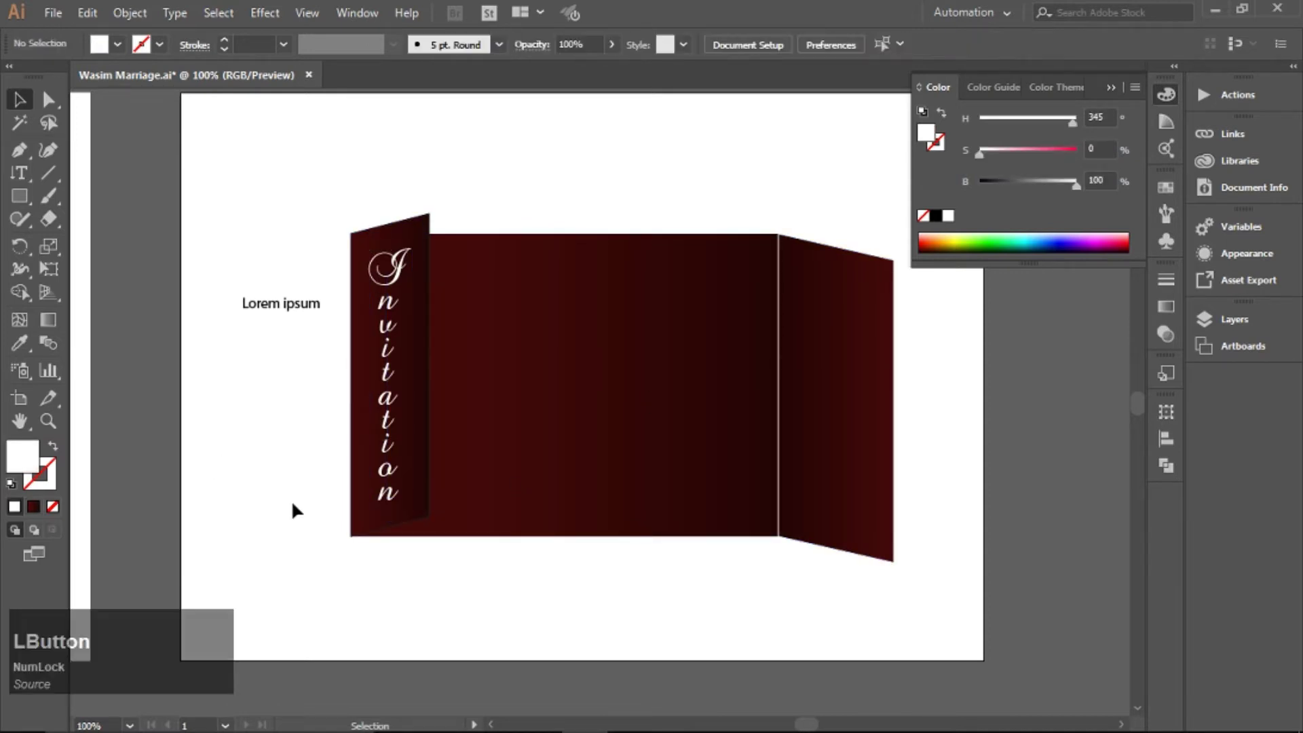
Step: Move the hosts' invitation paragraph from the text artboard onto the card artboard, beside the folded flap
key(space)
drag(300, 482, 610, 479)
drag(324, 417, 518, 430)
drag(421, 393, 520, 419)
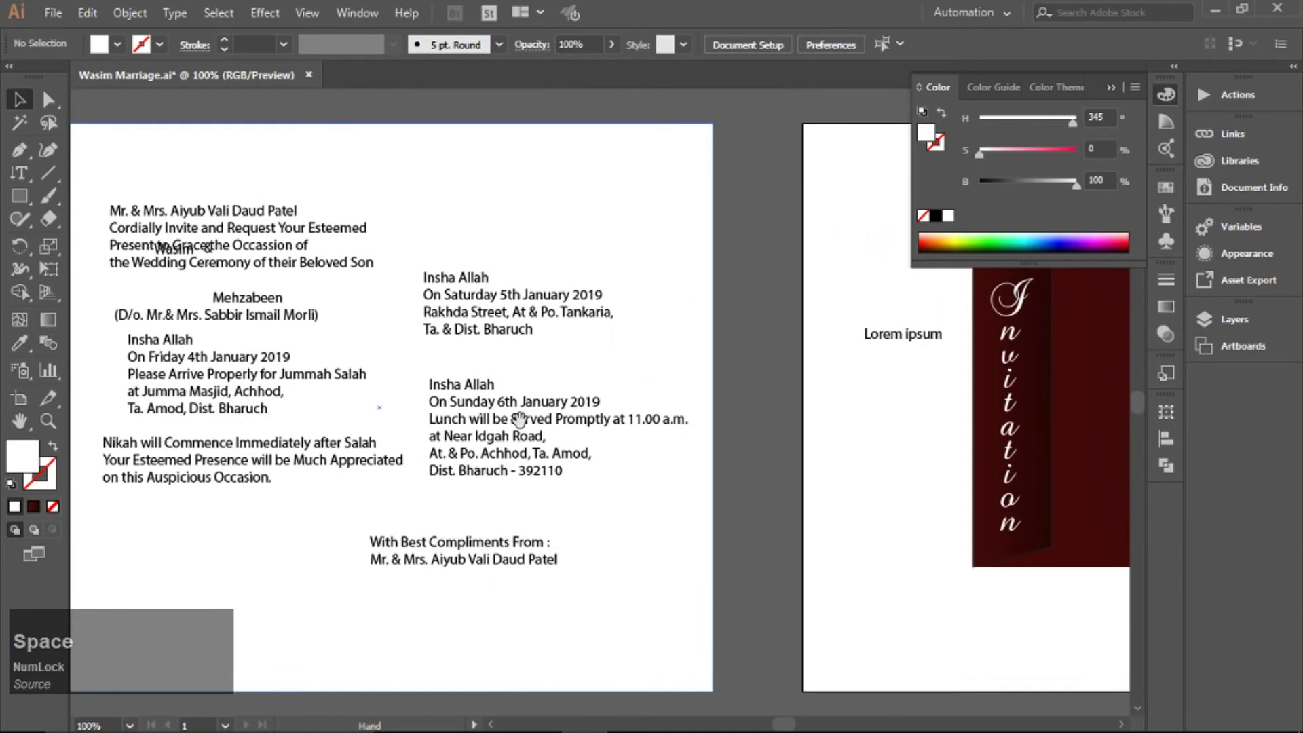
drag(207, 235, 901, 480)
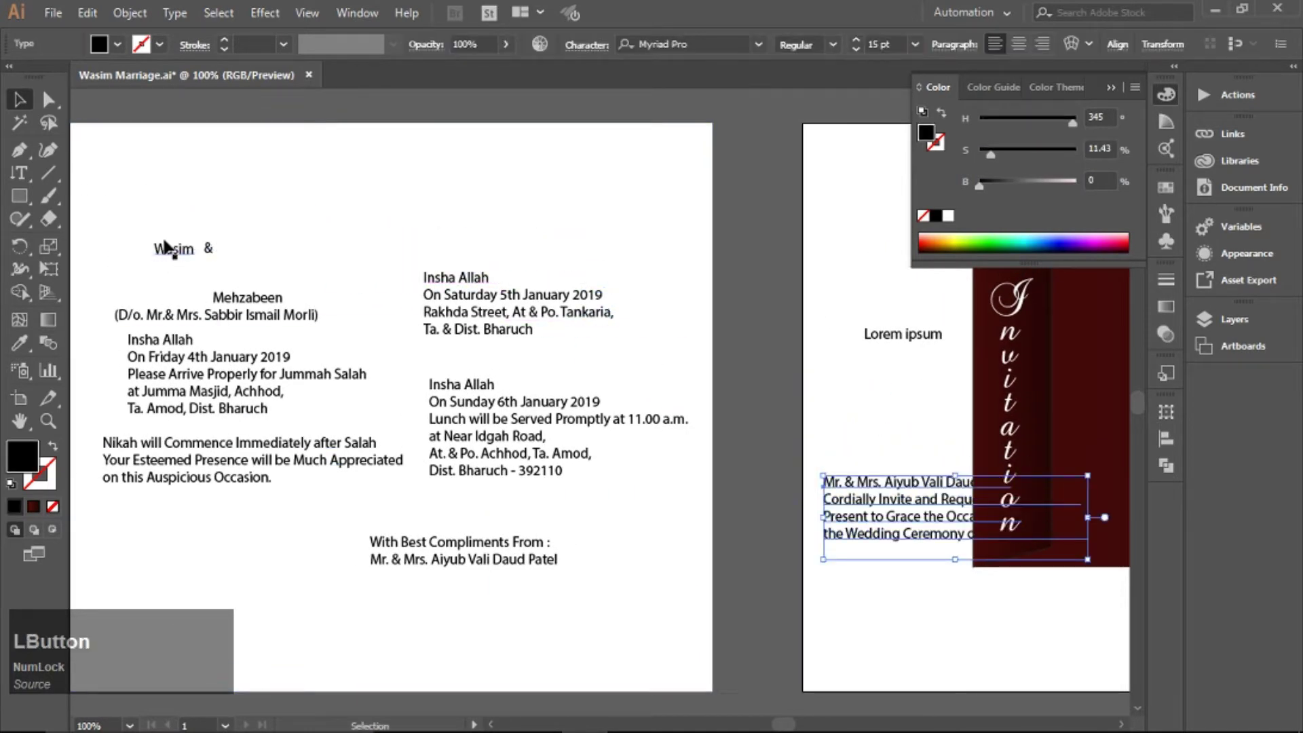
Step: Move the couple's names with the parents' line and the "With Best Compliments From" text onto the card artboard below the card
mouse_move(161, 224)
mouse_down()
mouse_move(184, 268)
mouse_move(169, 221)
mouse_up()
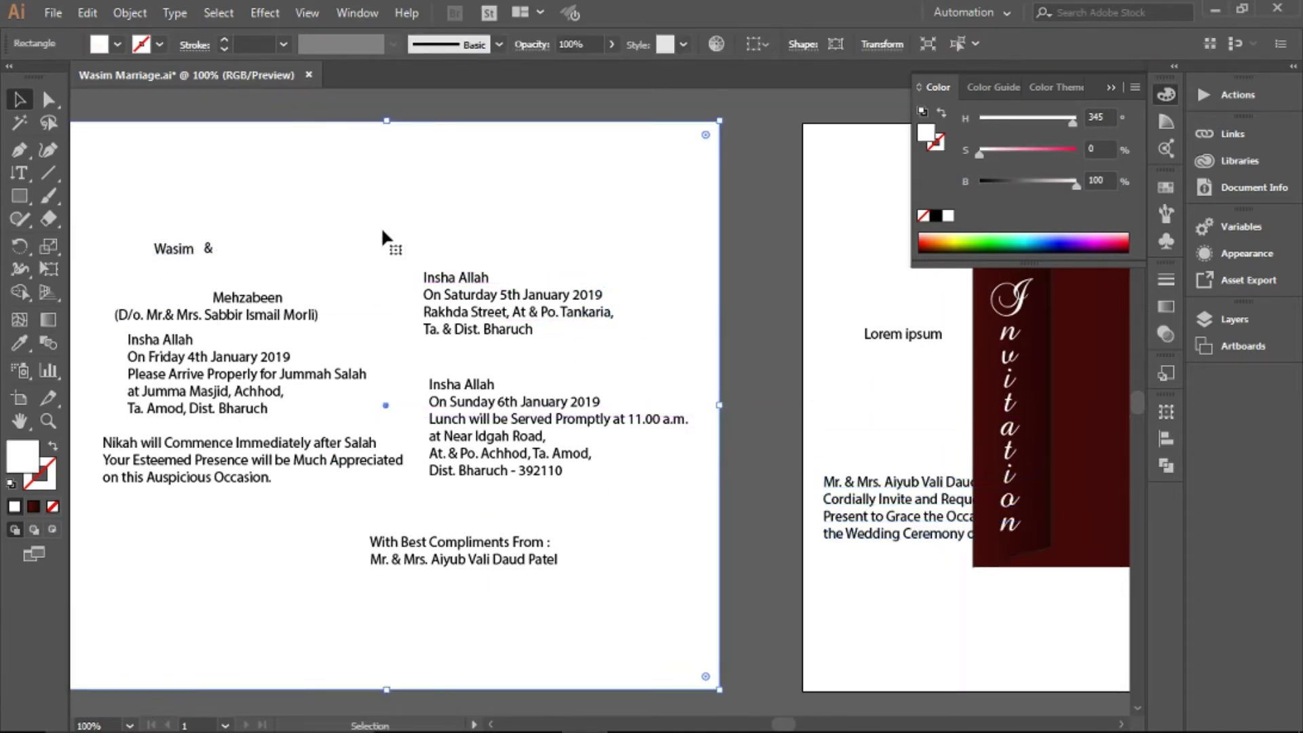
click(173, 248)
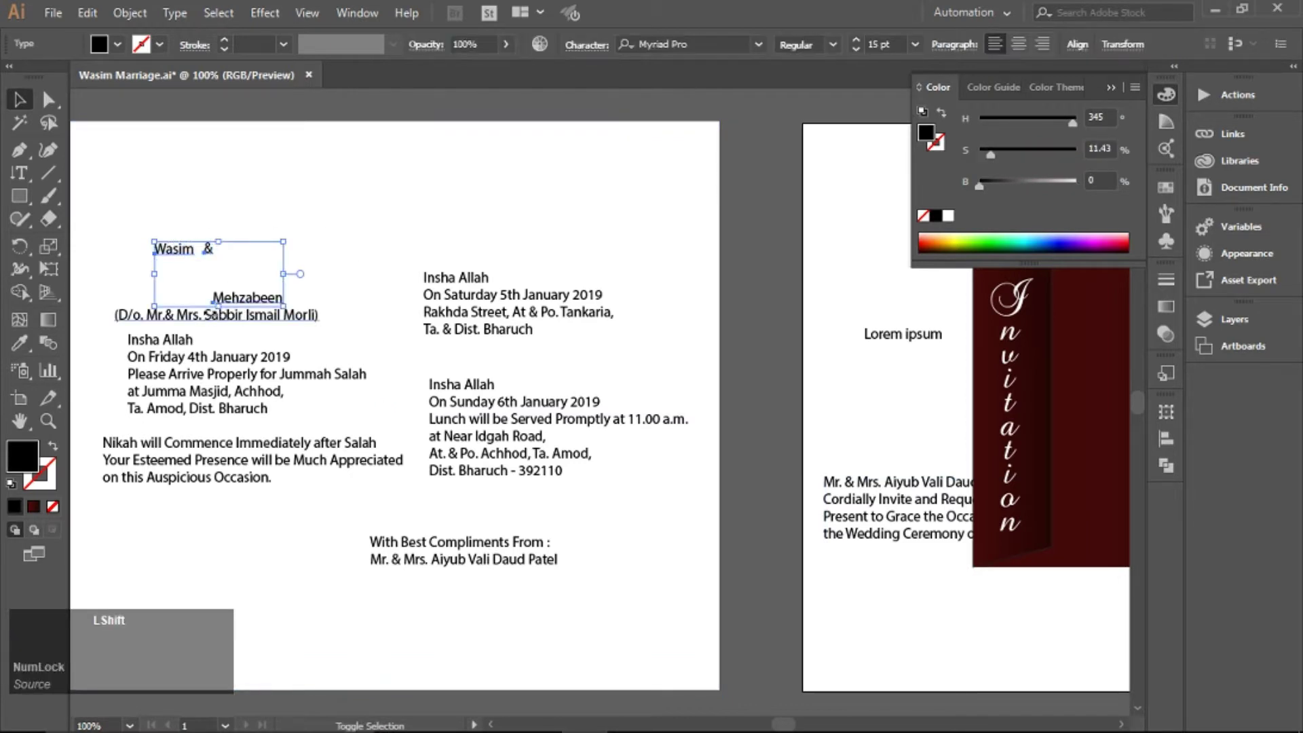
drag(271, 322, 1040, 649)
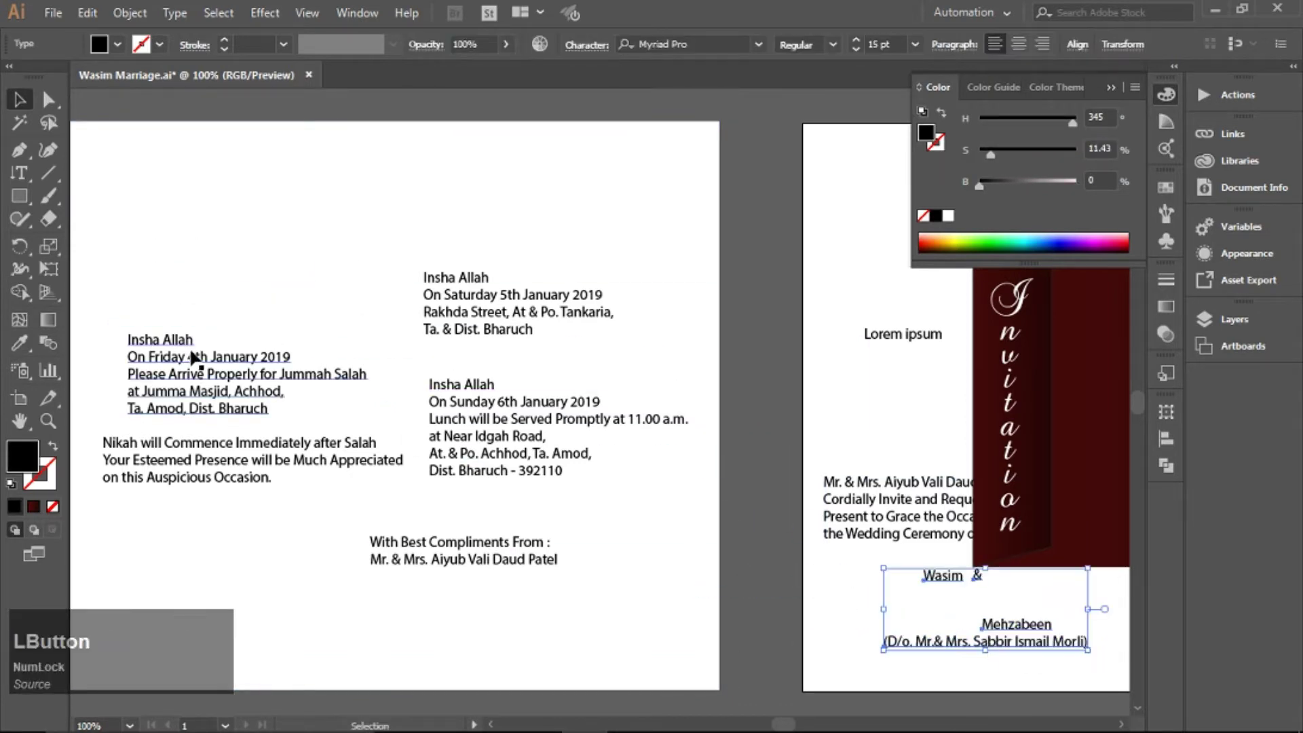
drag(435, 573, 927, 697)
Step: Bring the invitation paragraph to the front and set it center-aligned at the upper part of the main panel
key(space)
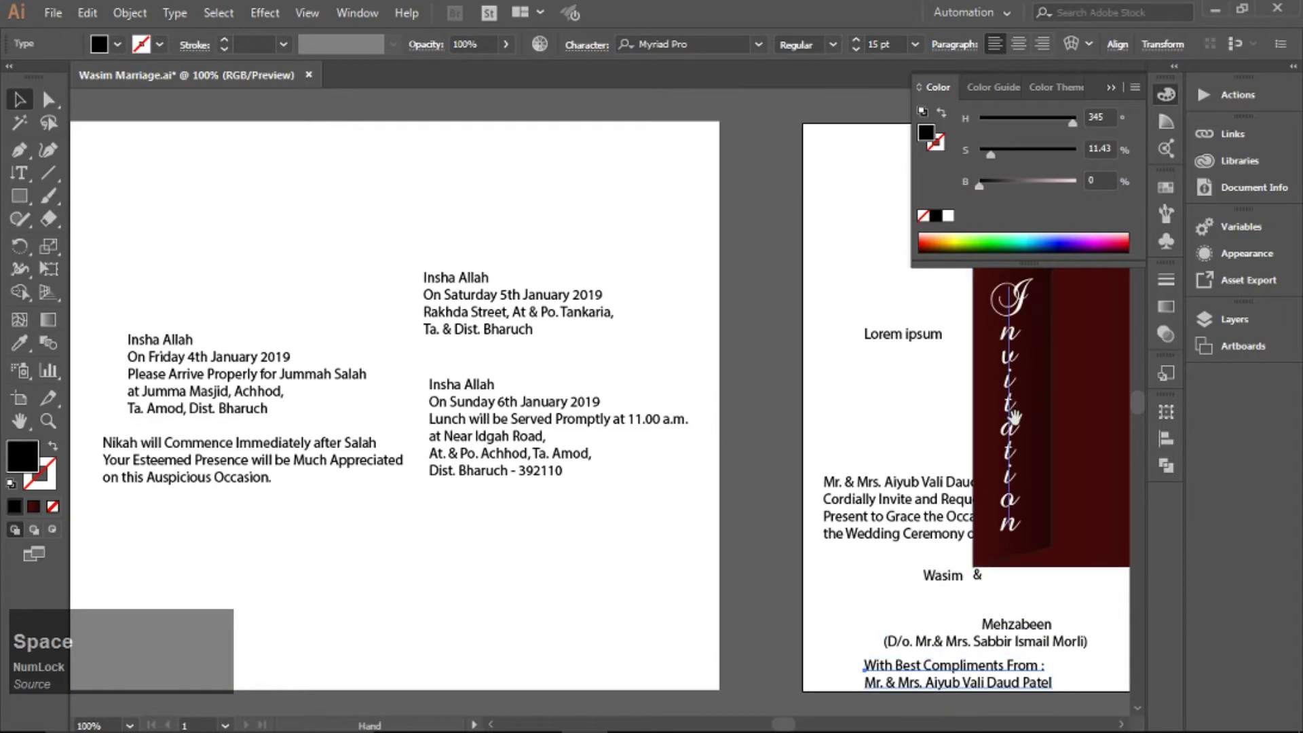
drag(956, 415, 371, 333)
click(492, 516)
drag(306, 425, 561, 247)
click(560, 247)
key(ctrl+z)
right_click(296, 442)
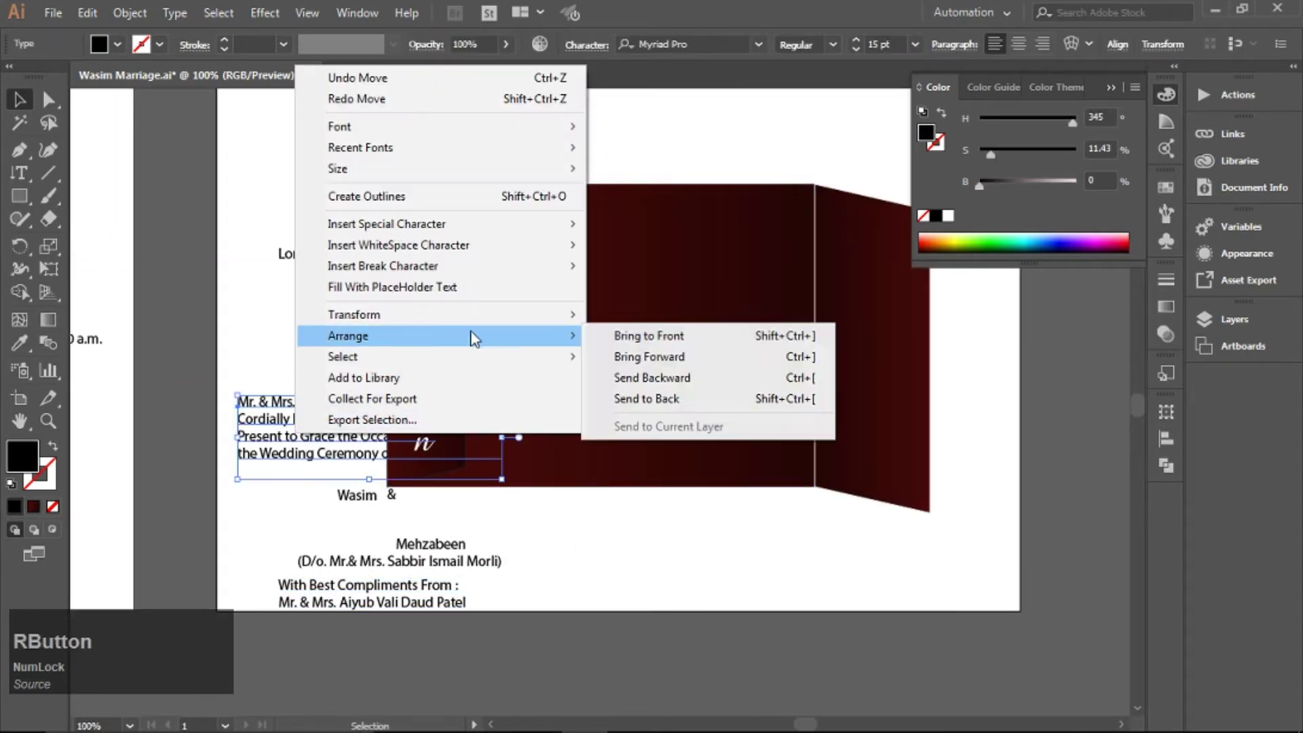
click(631, 337)
drag(333, 449, 682, 236)
click(1019, 45)
Step: Try yellow and white swatches on the invitation paragraph and fill it with the light orange swatch
click(1162, 190)
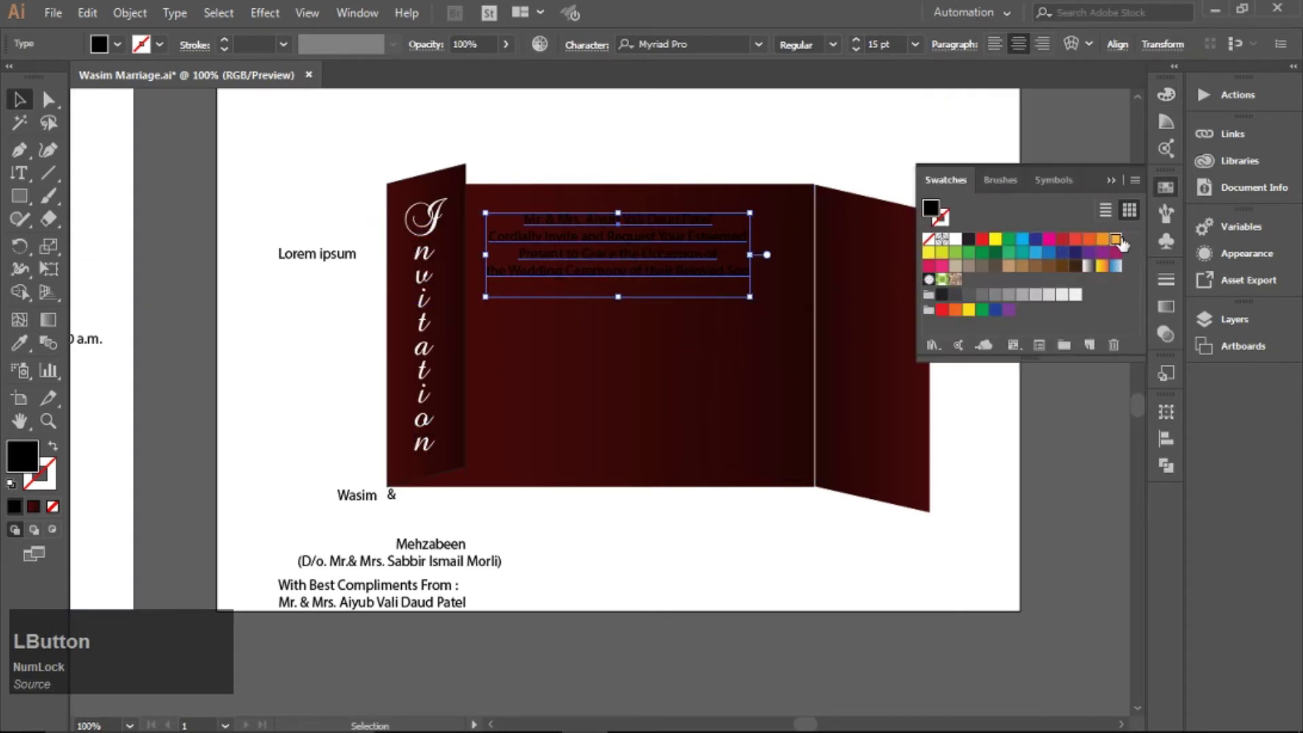
click(1116, 239)
click(928, 255)
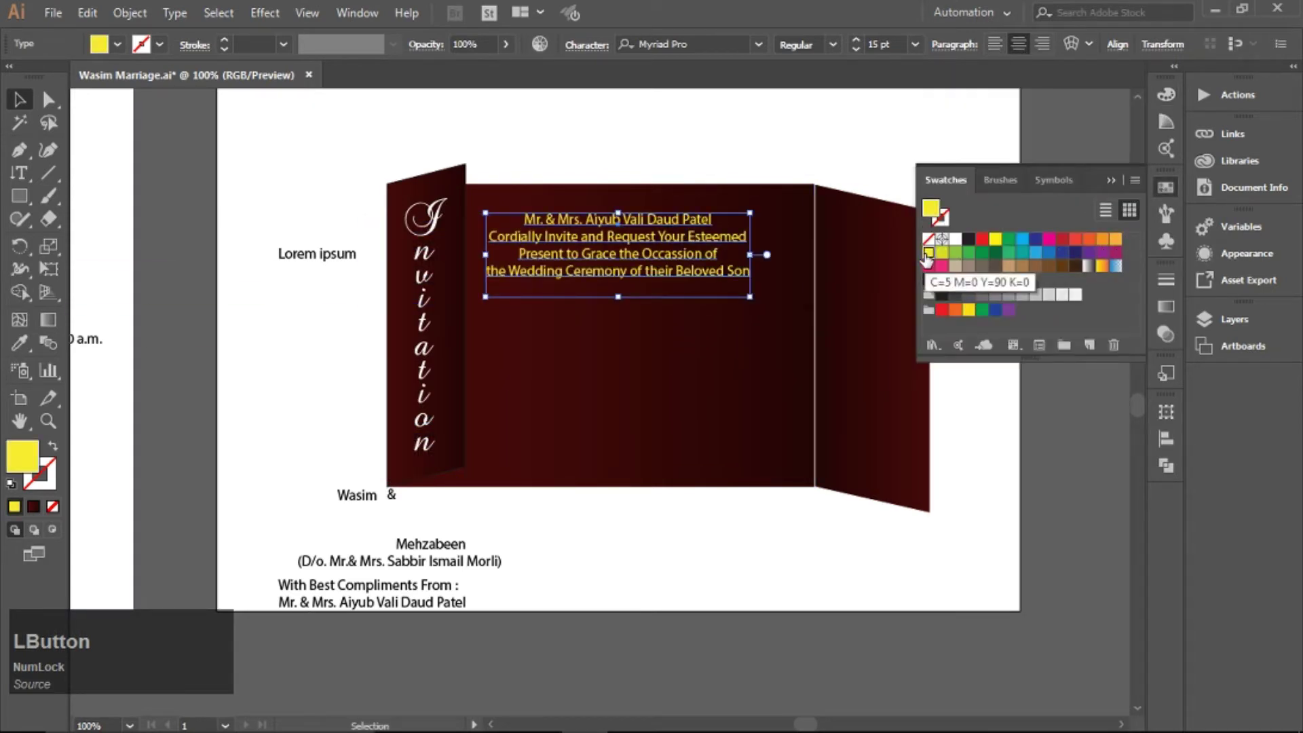
click(1117, 238)
click(955, 238)
click(1114, 242)
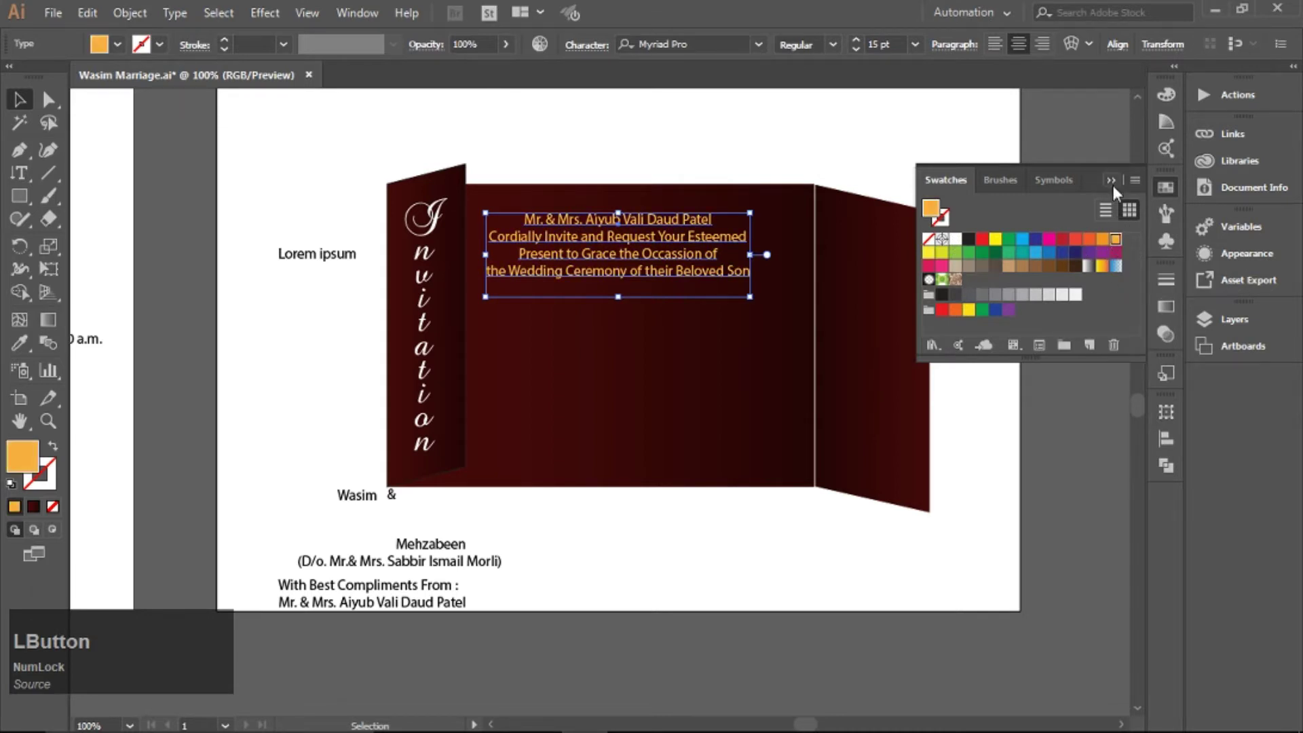
click(935, 203)
click(687, 278)
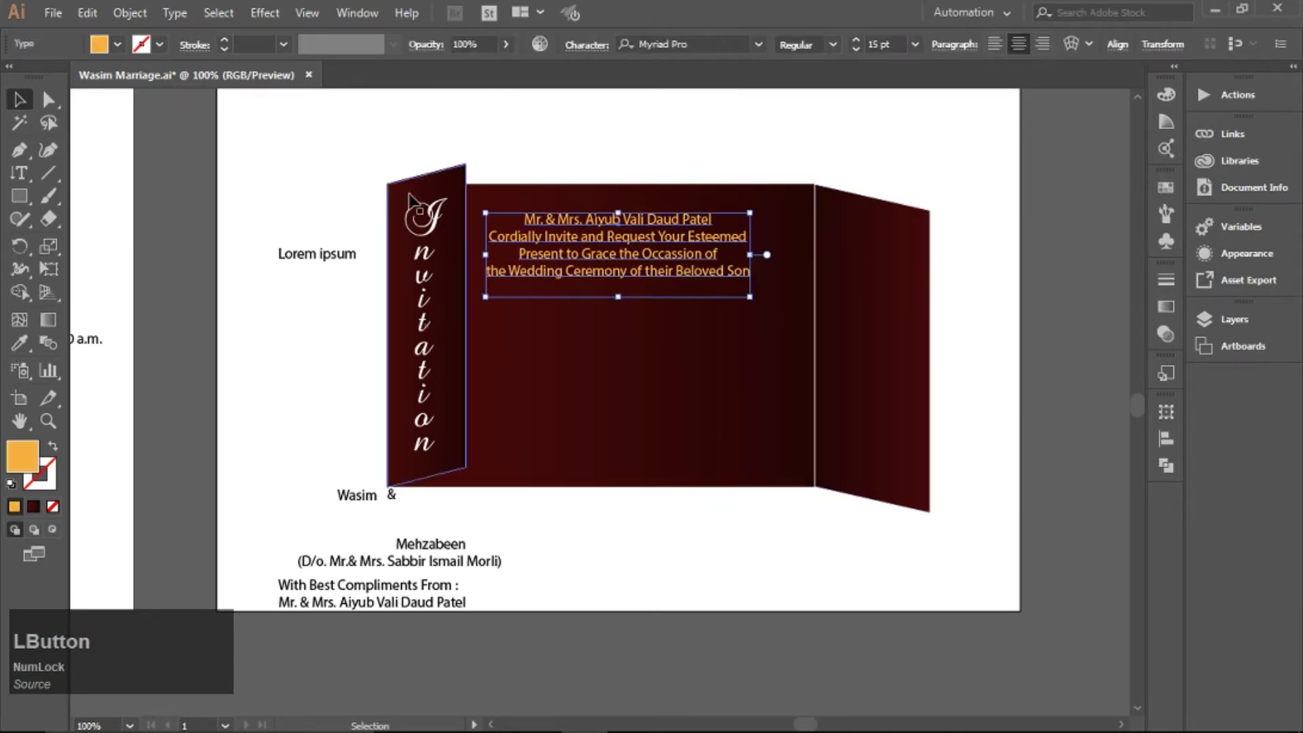
Step: Change the invitation paragraph's font to Nebraska
click(432, 224)
click(619, 232)
click(695, 44)
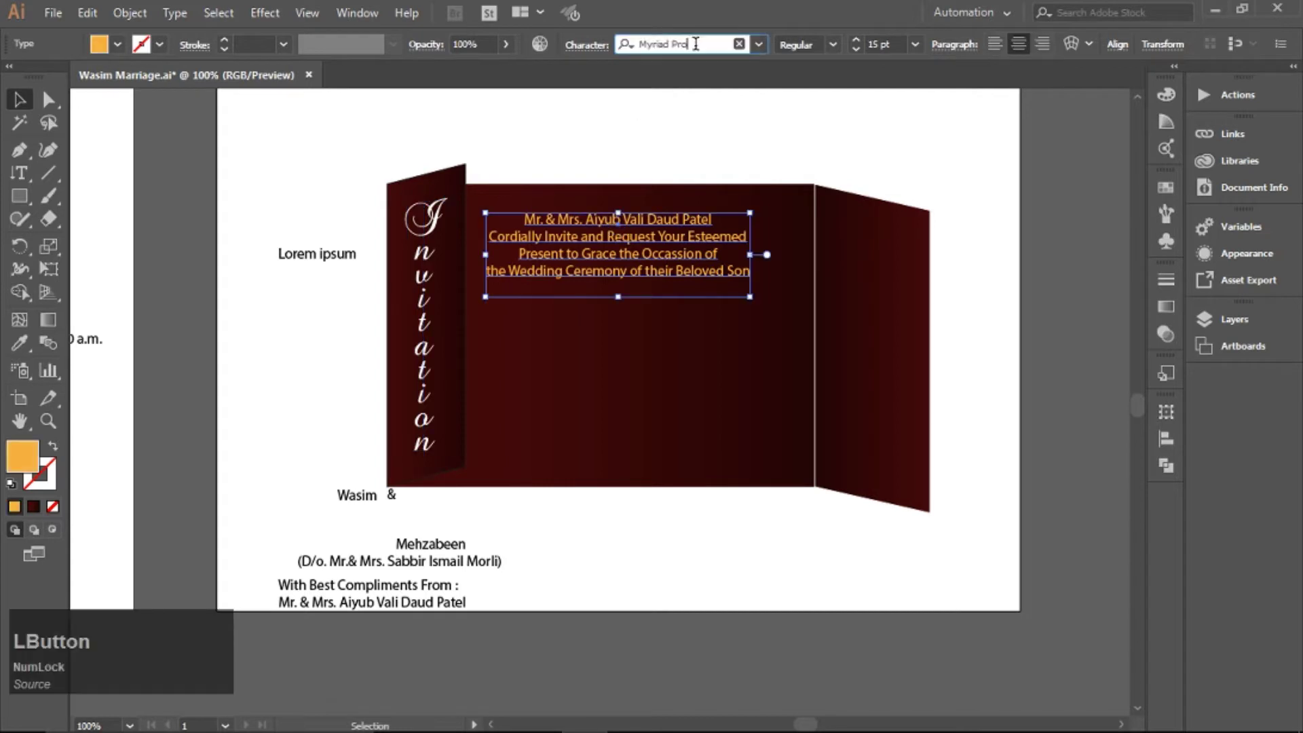
click(759, 44)
scroll(716, 401, down, 15)
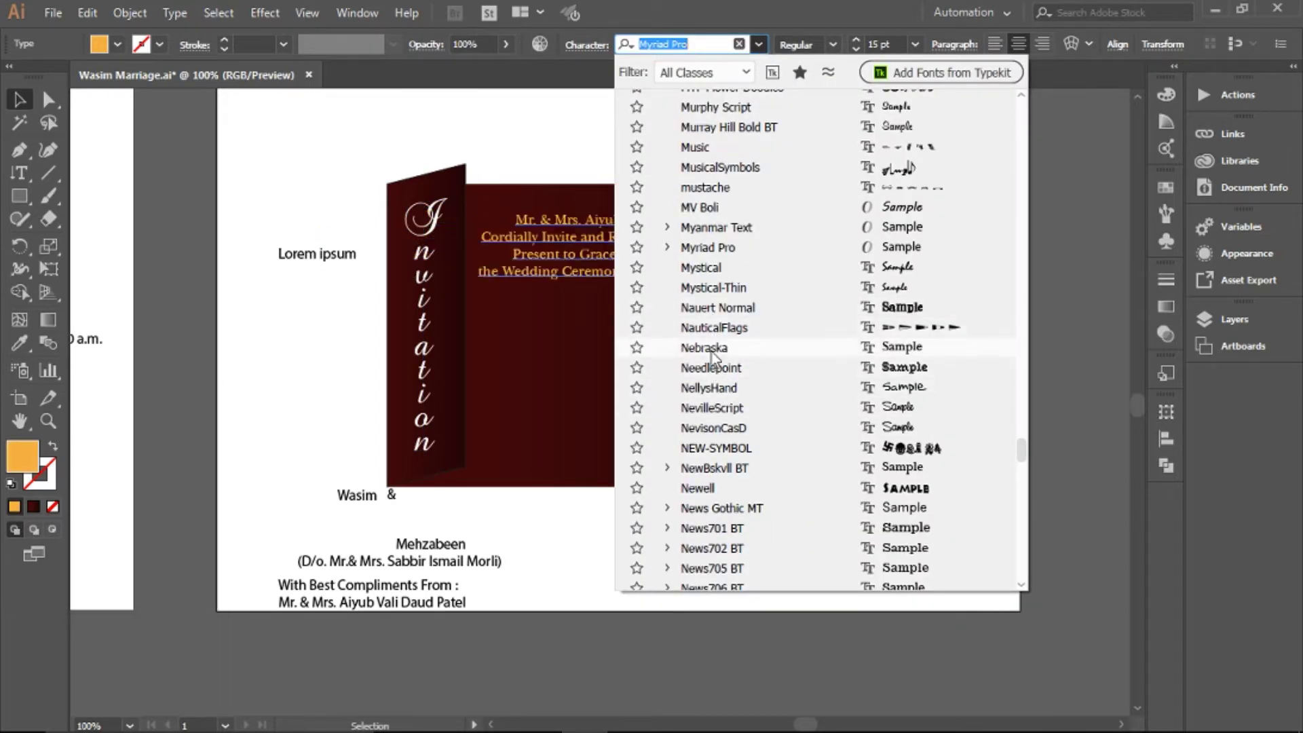
click(714, 467)
click(339, 211)
click(614, 252)
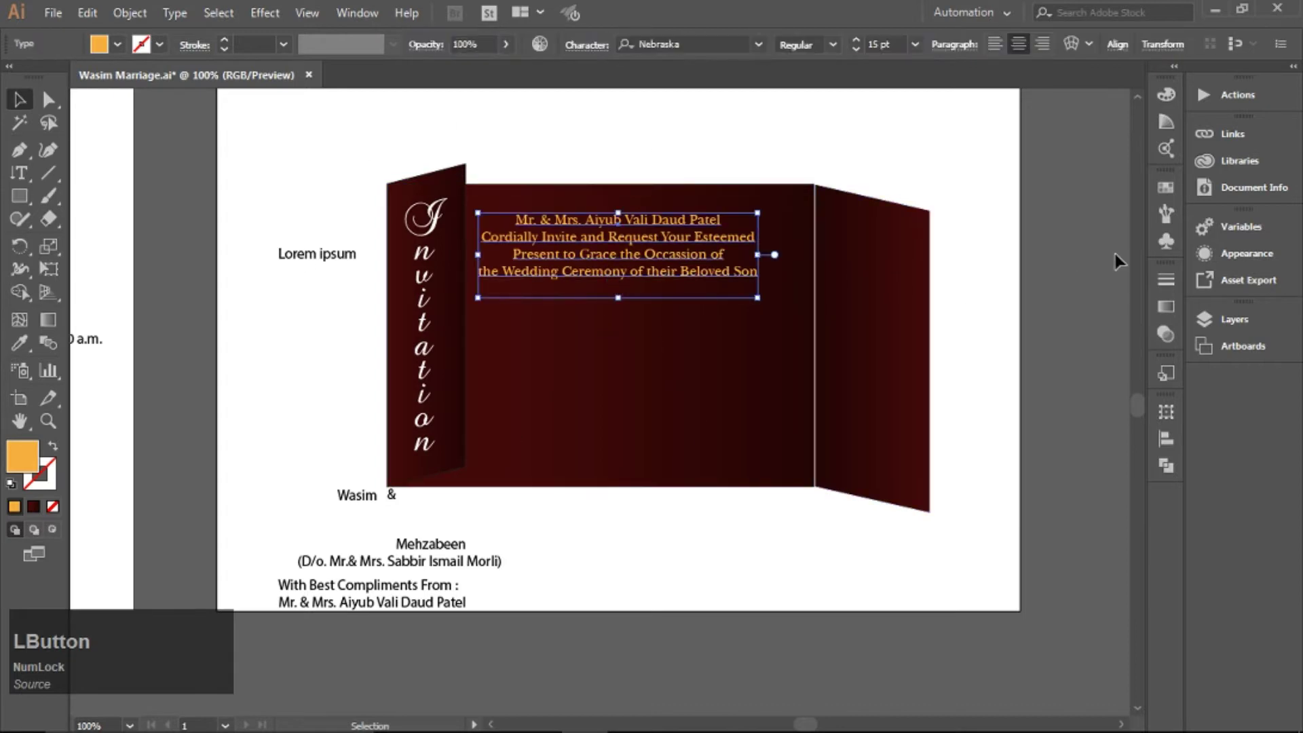
Step: Fill the invitation paragraph with the white swatch
click(1166, 186)
click(955, 239)
click(1044, 230)
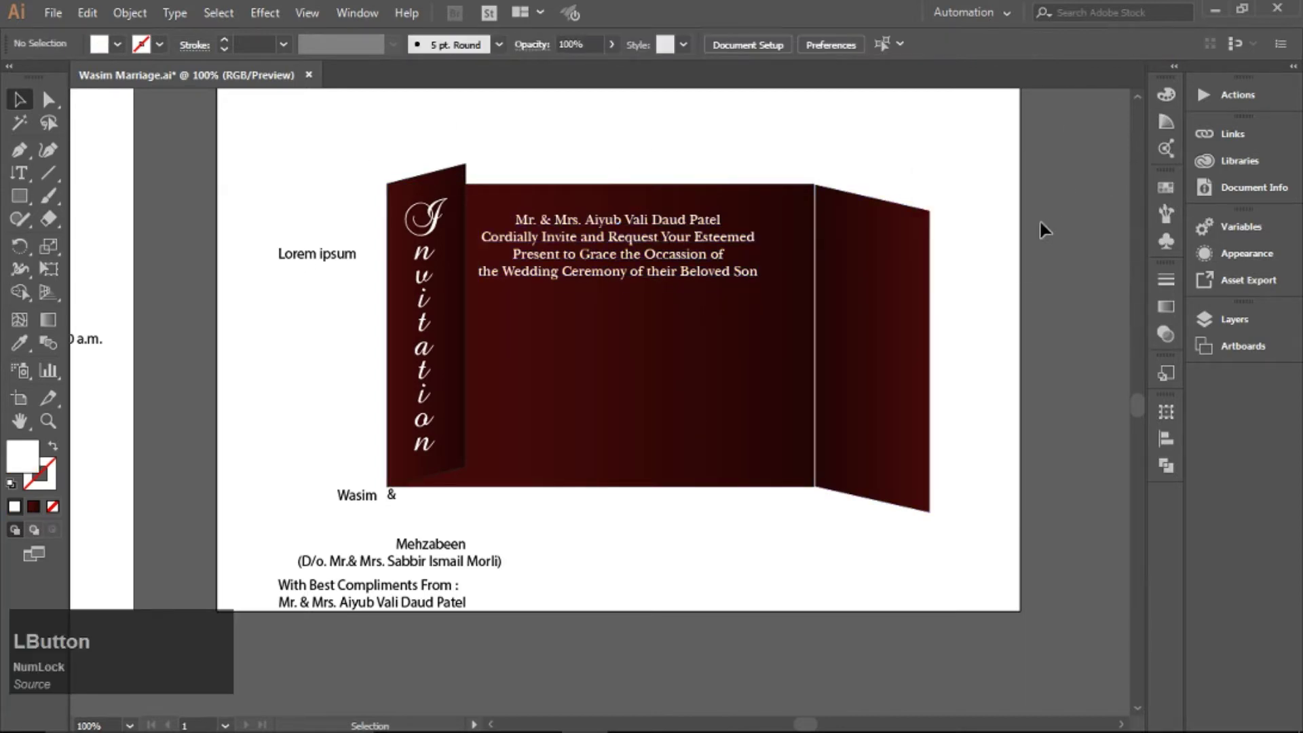
Step: Bring the couple's names, parents' line and compliments text to the front and move them onto the main panel
mouse_move(355, 501)
mouse_down()
mouse_move(508, 326)
mouse_move(356, 501)
mouse_up()
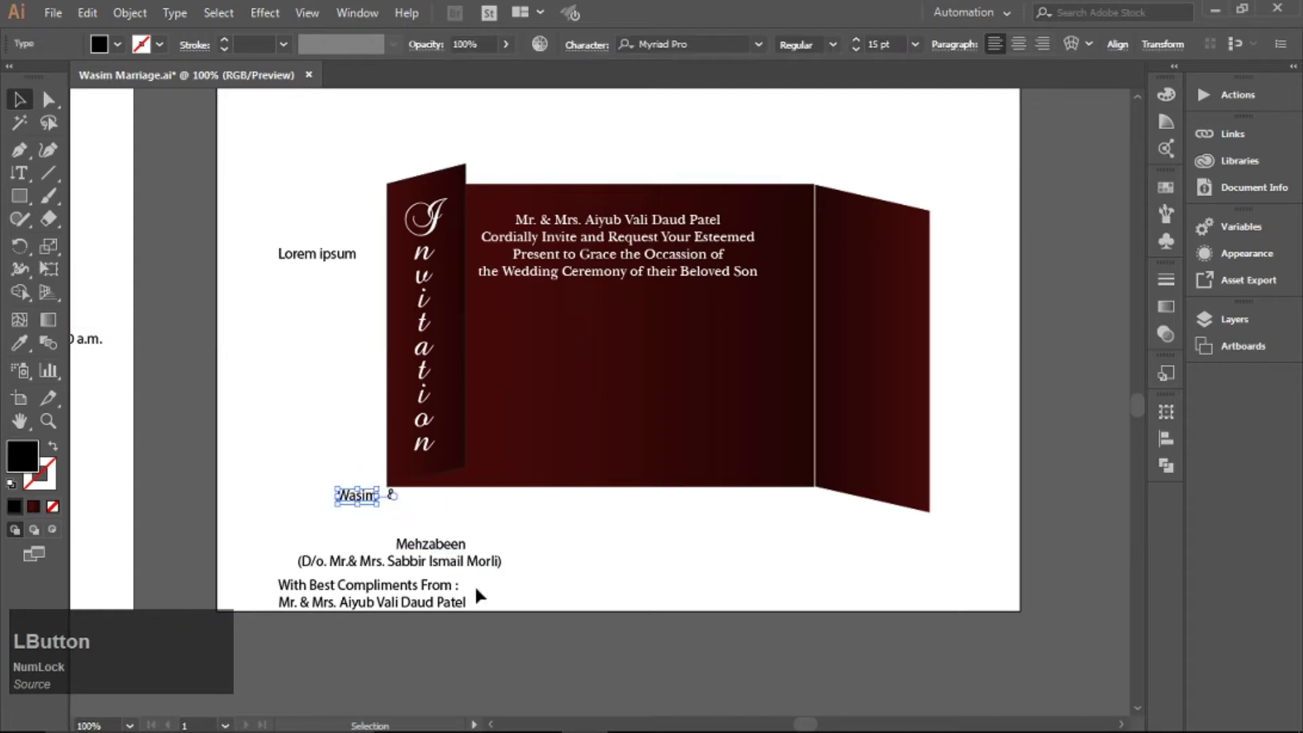
right_click(360, 493)
mouse_move(515, 393)
click(747, 396)
drag(493, 501, 631, 422)
Step: Fill the newly placed card texts with white and delete the "Lorem ipsum" placeholder
click(1166, 187)
click(955, 238)
click(970, 414)
click(1111, 180)
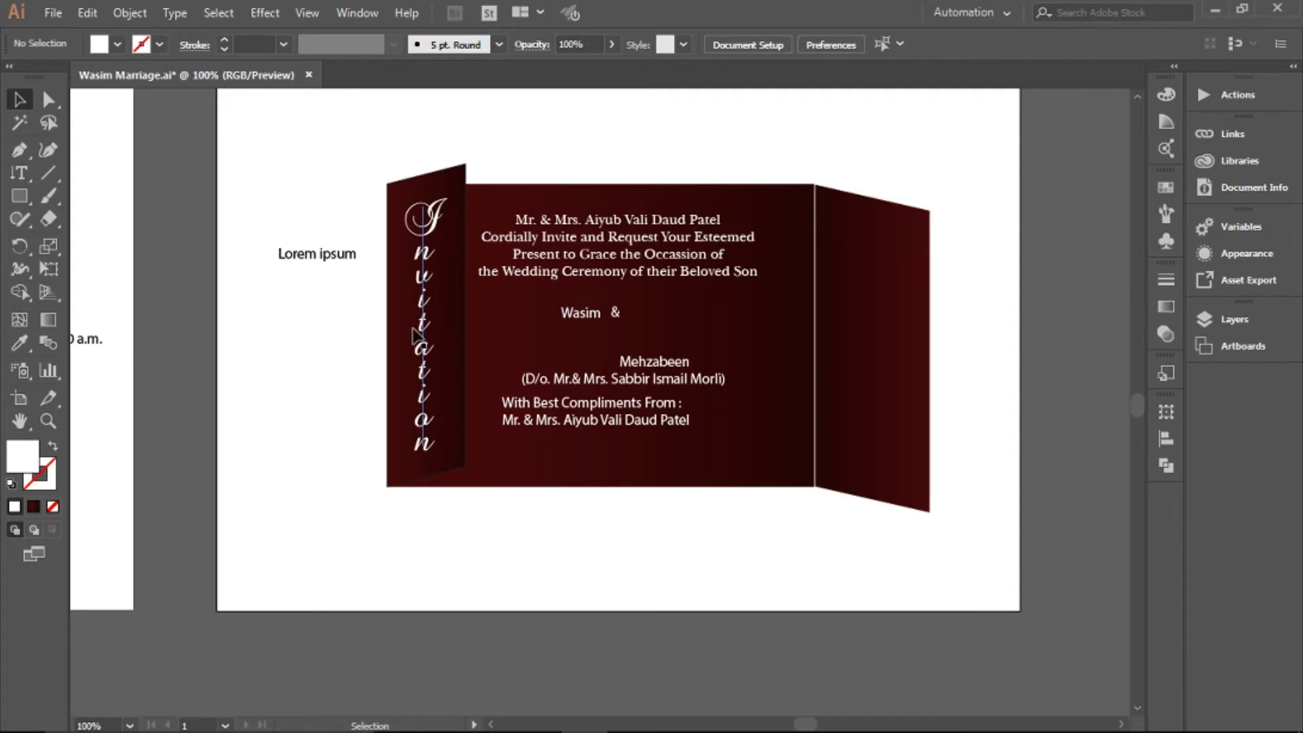
click(316, 254)
key(Delete)
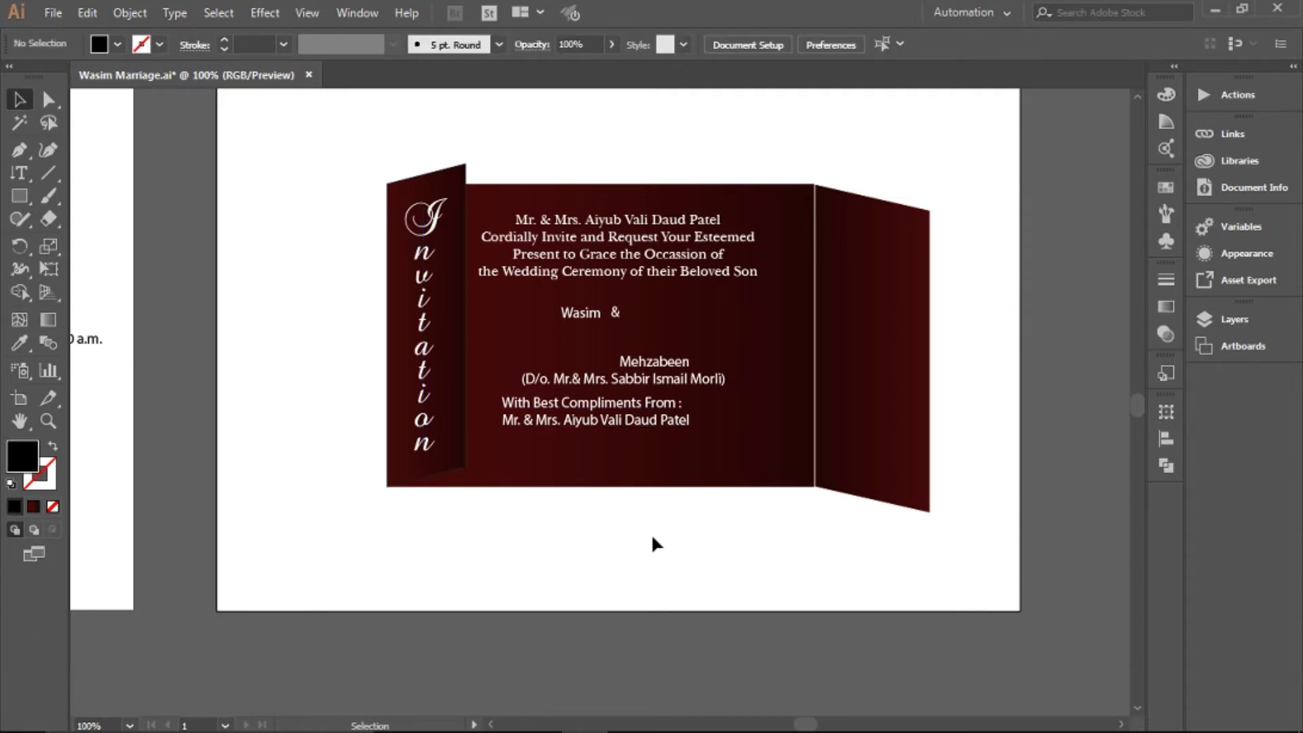
Step: Match the compliments text to the invitation paragraph's style with the Eyedropper and place it near the main panel's bottom
click(628, 435)
shift+click(597, 381)
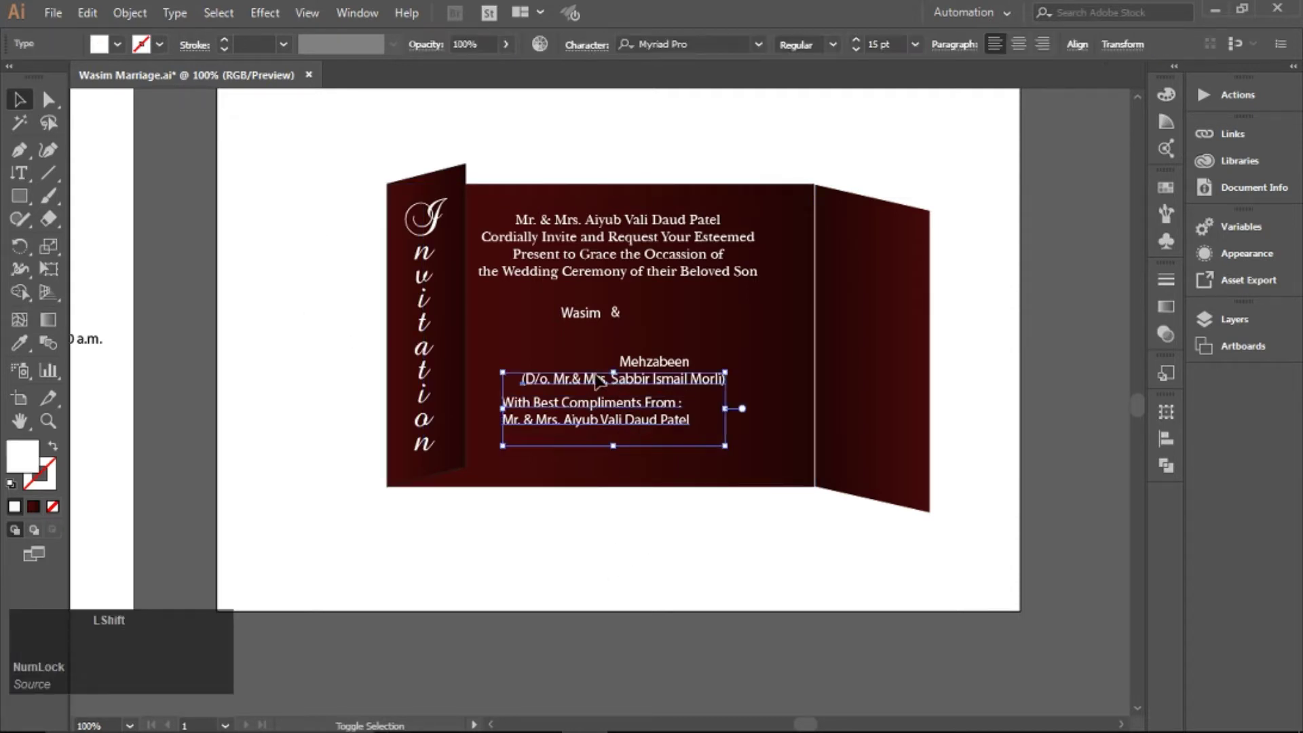
click(572, 494)
click(570, 421)
click(18, 346)
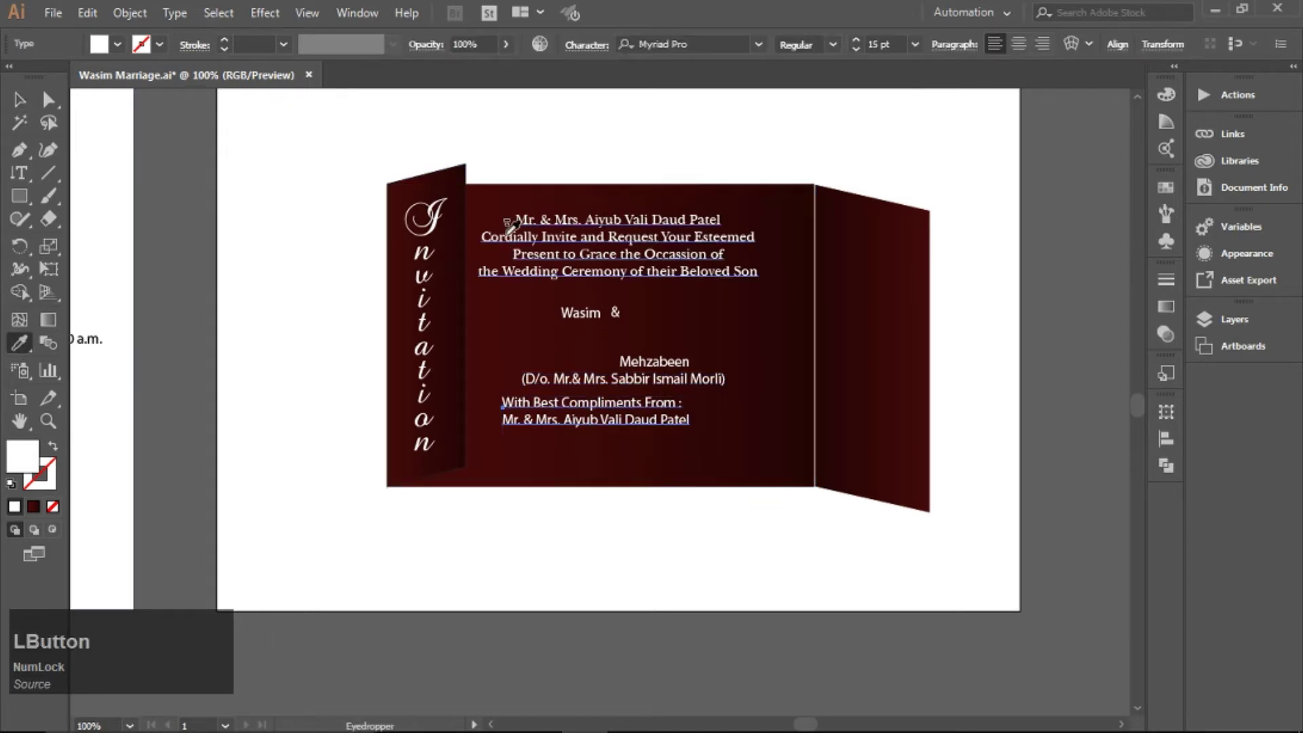
click(508, 231)
click(19, 100)
click(287, 229)
drag(598, 432, 717, 449)
click(776, 521)
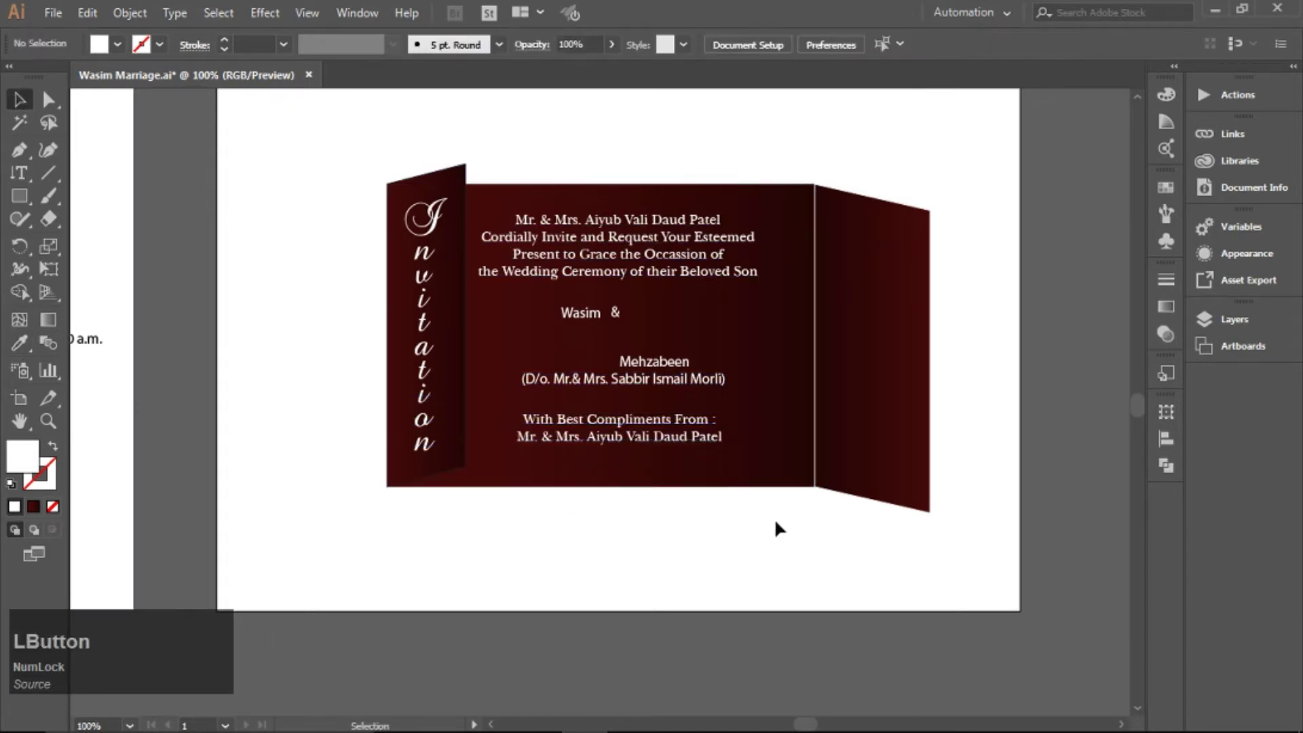
Step: Apply the "Invitation" lettering's script style to the groom's and bride's names with the Eyedropper
scroll(668, 298, up, 1)
click(541, 320)
shift+click(614, 400)
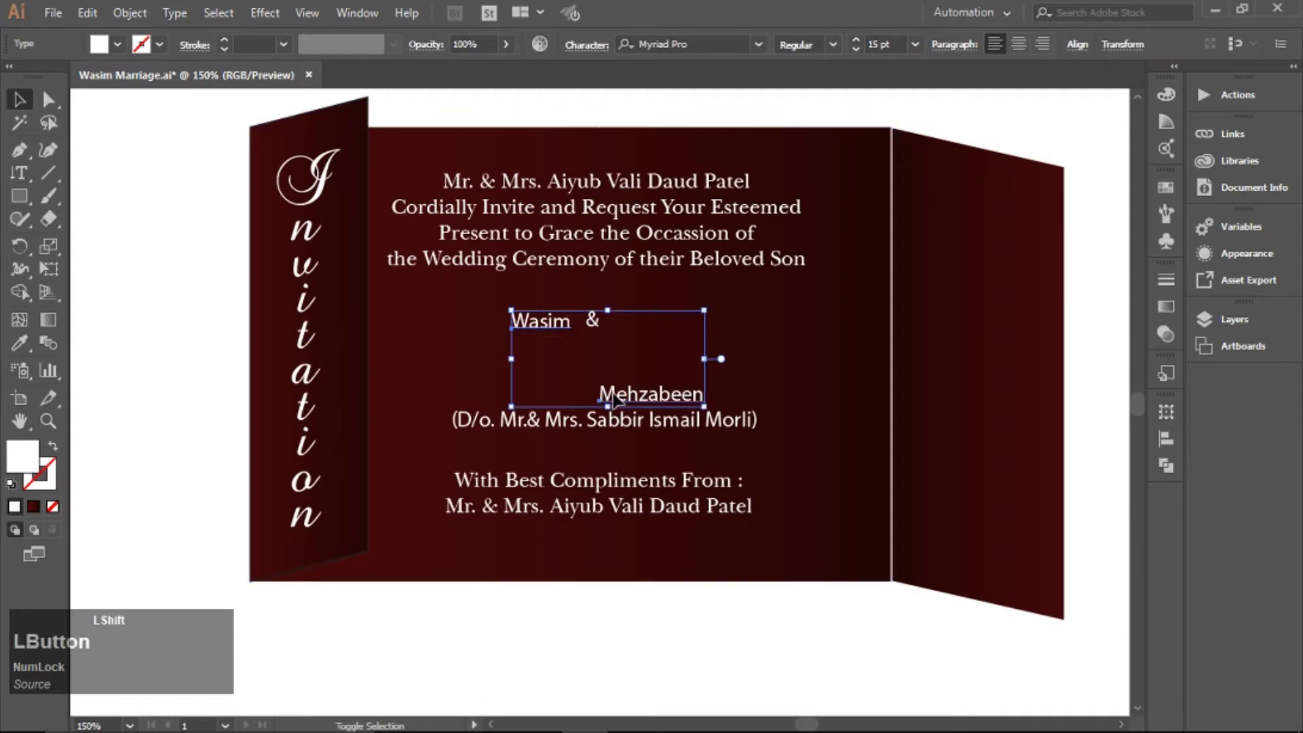
click(19, 344)
click(304, 232)
click(19, 101)
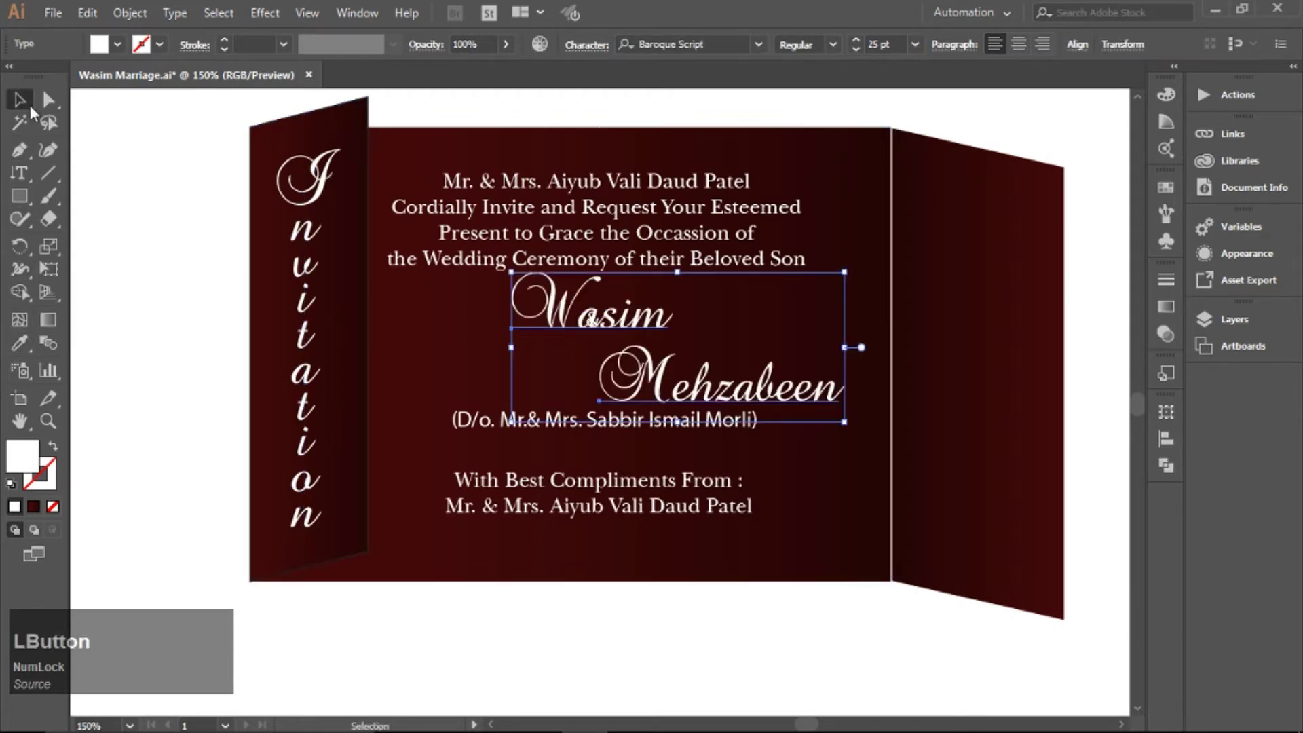
click(169, 210)
Step: Move the groom's name left of the ampersand, and raise the bride's name slightly above the parents' line
drag(597, 319, 494, 331)
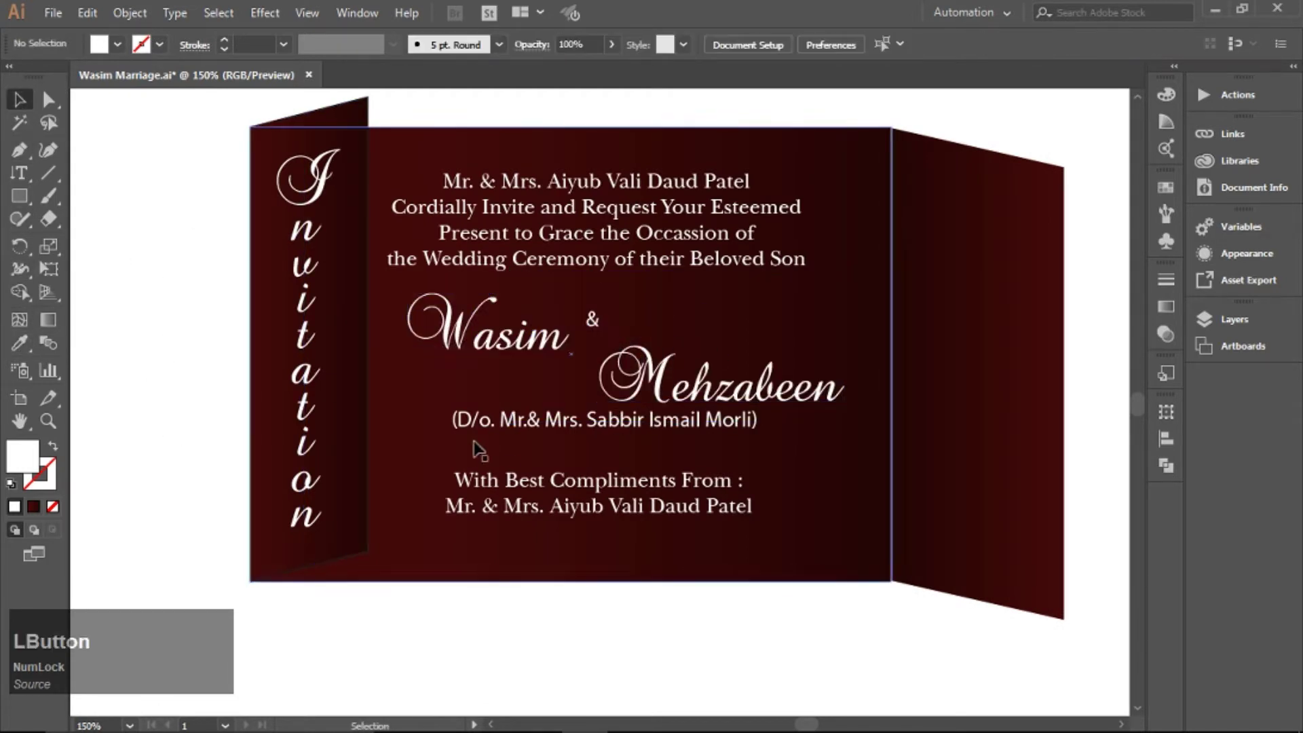
click(728, 390)
drag(727, 391, 727, 376)
click(122, 405)
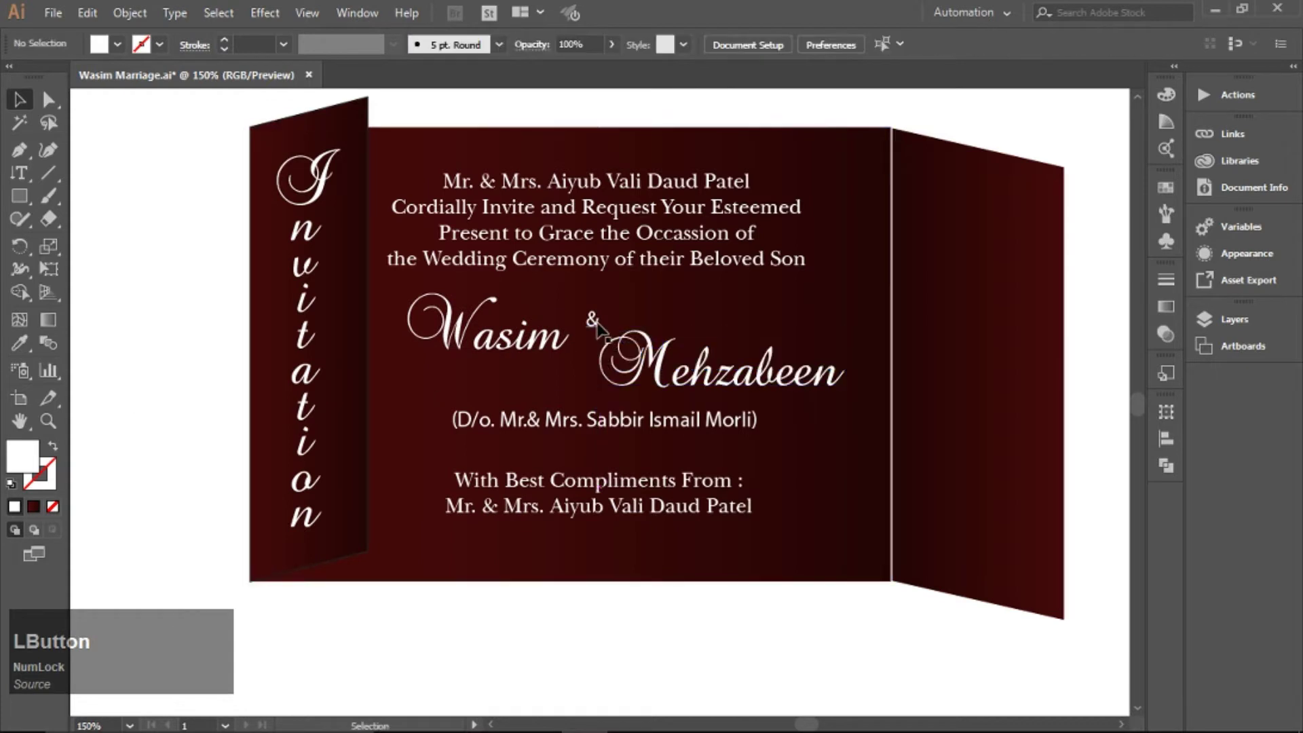
drag(593, 342, 591, 343)
click(168, 385)
drag(492, 349, 477, 341)
click(215, 355)
Step: Move the ampersand up between the names and shift the bride's name about 0.27 in left beneath it
click(752, 384)
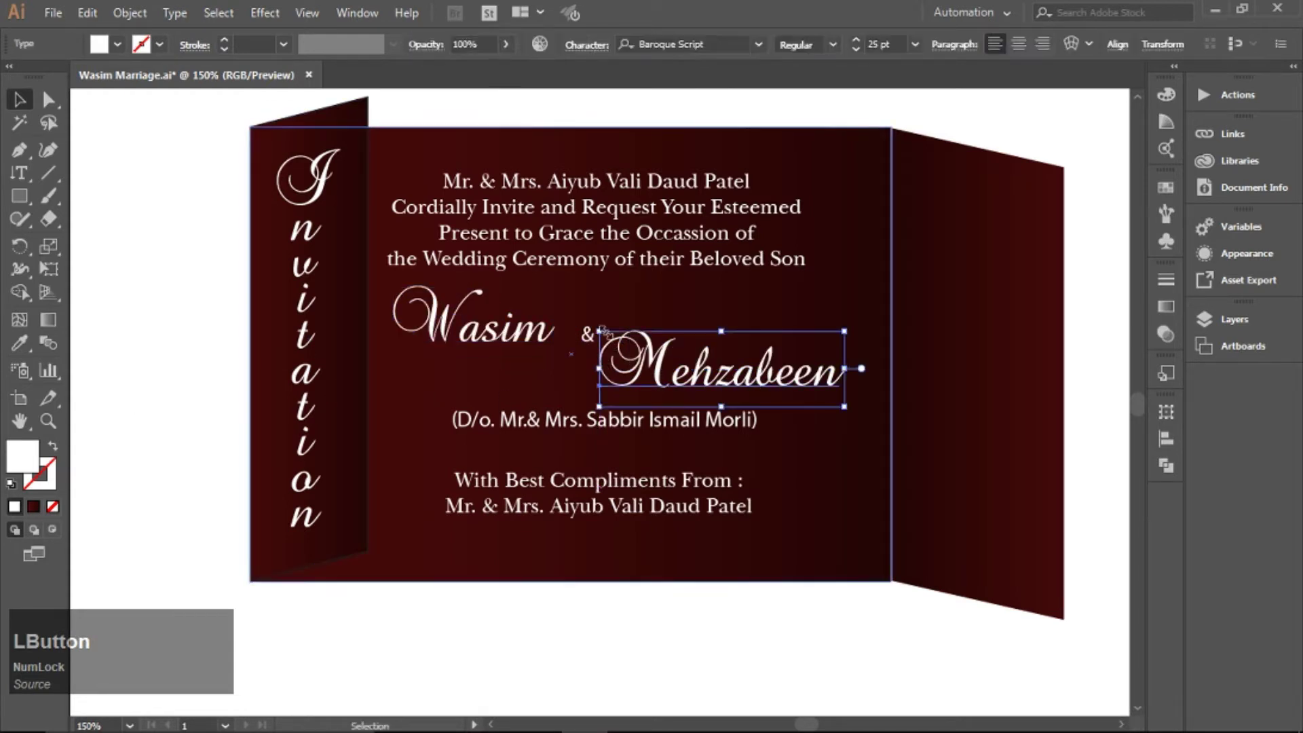
drag(585, 338, 575, 318)
click(207, 350)
drag(657, 364, 631, 359)
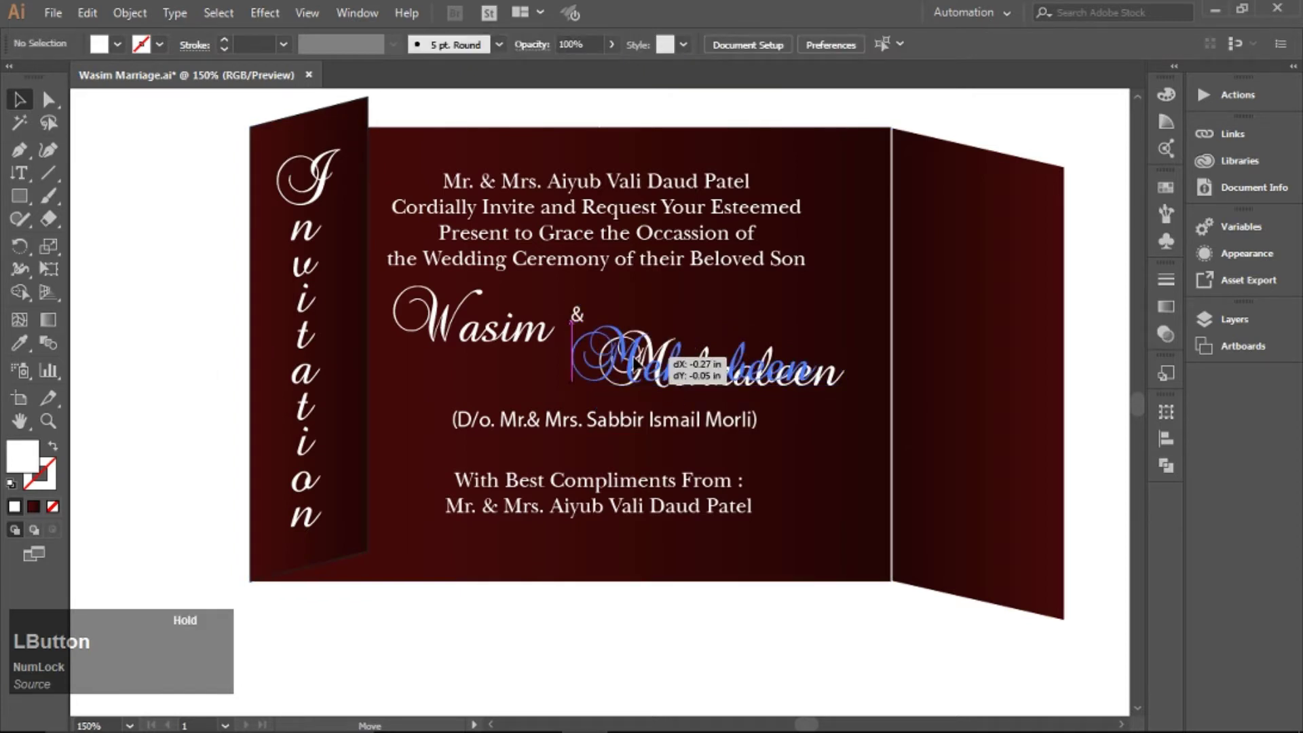
click(182, 392)
Step: Nudge the groom's and bride's names together slightly to the right on the main panel
click(421, 334)
shift+click(699, 383)
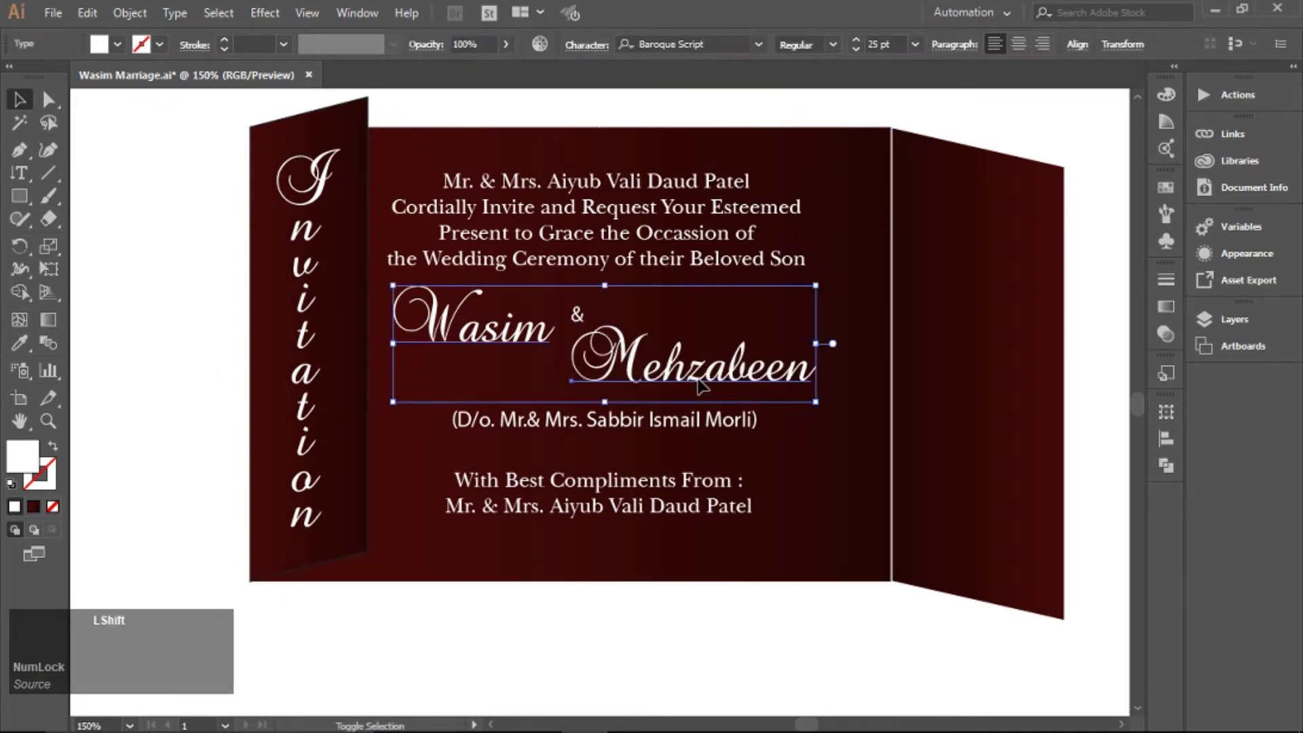
key(Left)
key(Left)
key(Left)
key(Left)
key(Left)
key(Right)
key(Right)
key(Right)
key(Right)
key(Left)
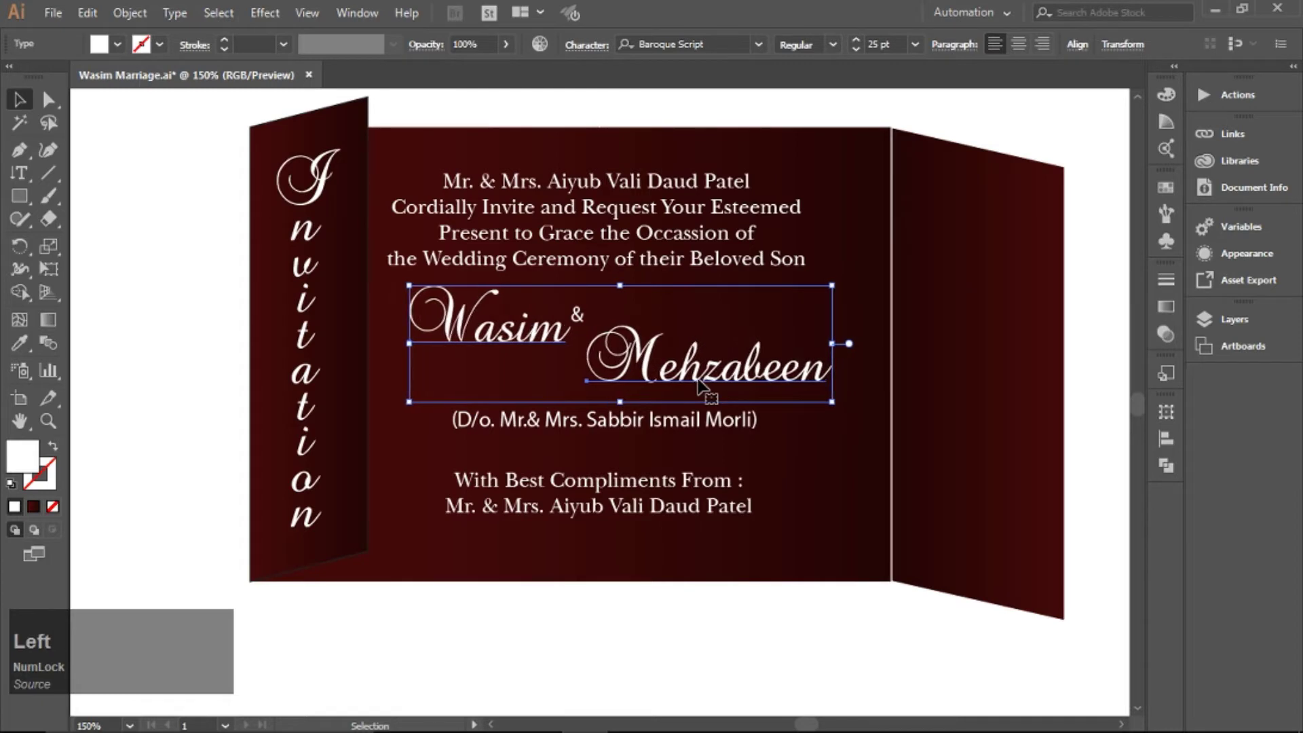
Step: Set the invitation paragraph's font size to 17 pt and shift it right toward the middle of the panel's open area
click(614, 273)
click(881, 44)
text(1)
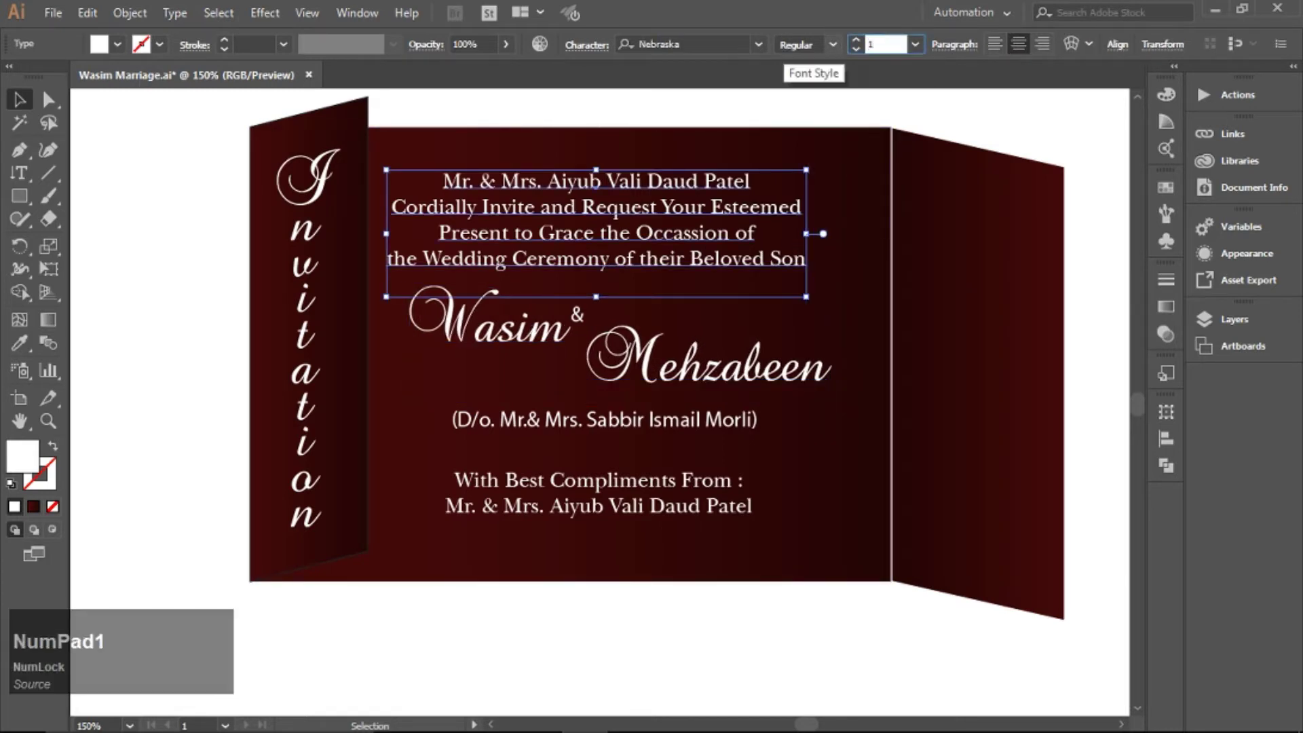
text(7)
key(Return)
drag(677, 209, 710, 211)
click(496, 353)
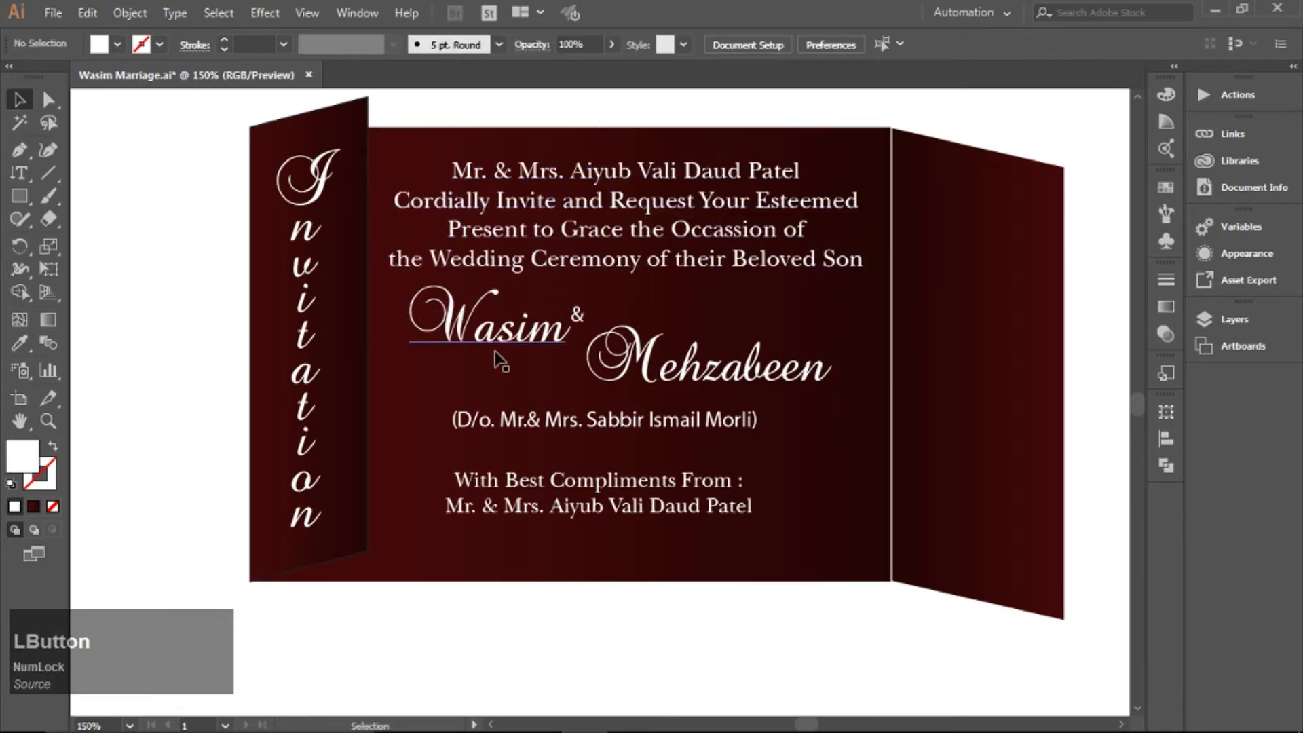
Step: Nudge the invitation paragraph slightly left and down
click(572, 265)
key(Left)
key(Left)
key(Left)
key(Down)
key(Down)
key(Down)
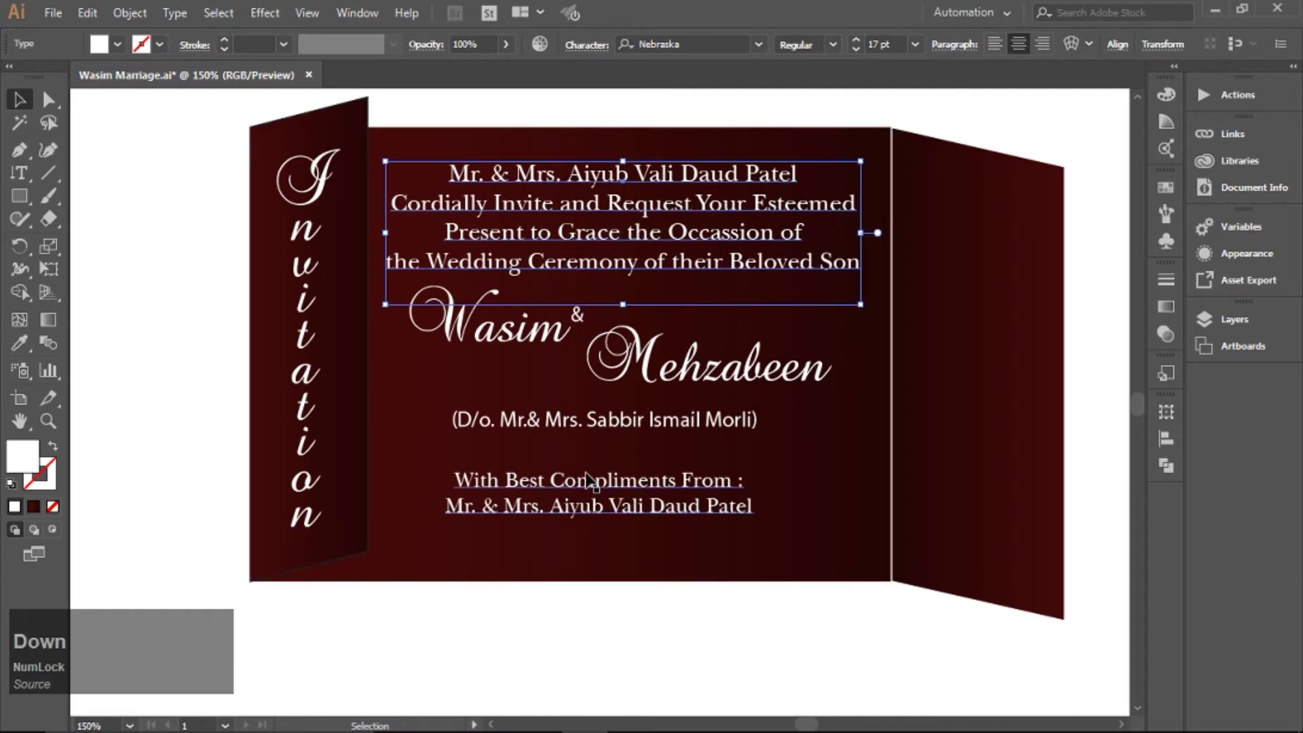
Step: Set the parents' line to 10 pt directly beneath the bride's name and fill it with light orange
drag(611, 420, 776, 402)
key(KP_Enter)
click(718, 426)
click(1166, 187)
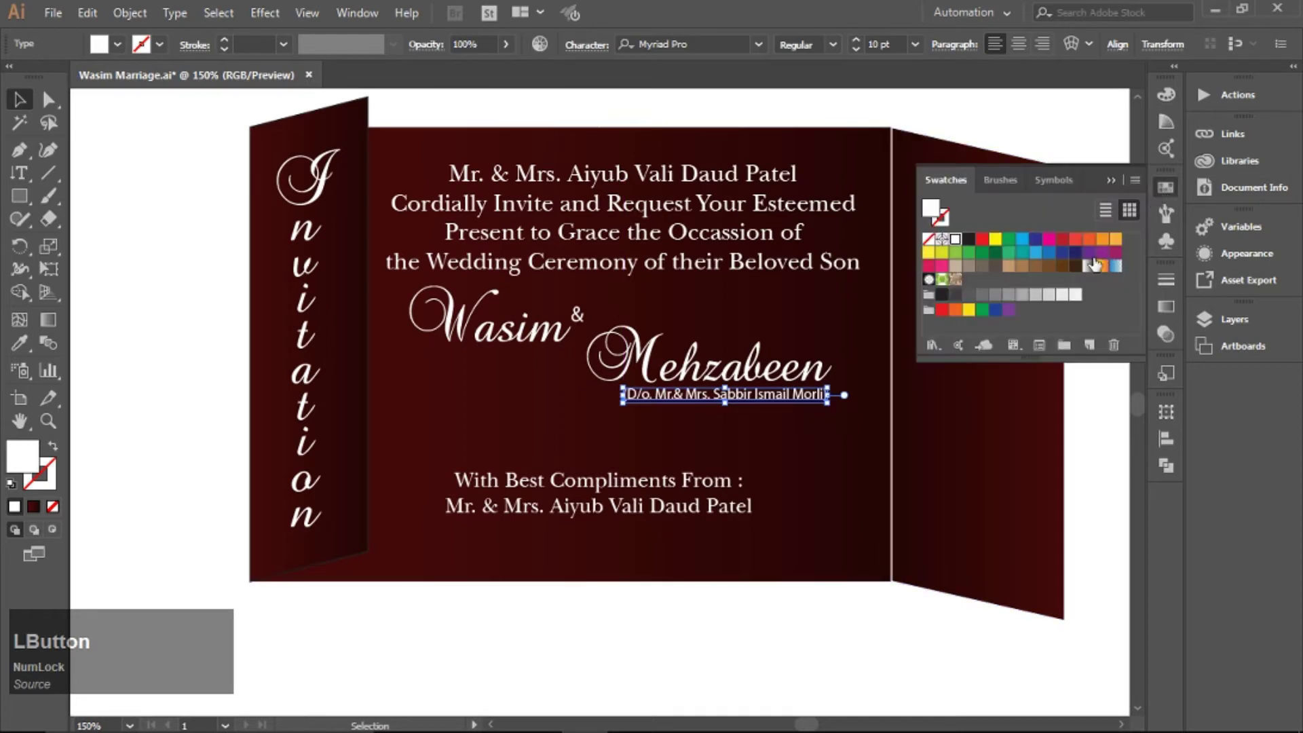
click(192, 309)
Step: Match the compliments text to the invitation paragraph's 17 pt style with the Eyedropper
click(604, 494)
click(19, 343)
click(611, 248)
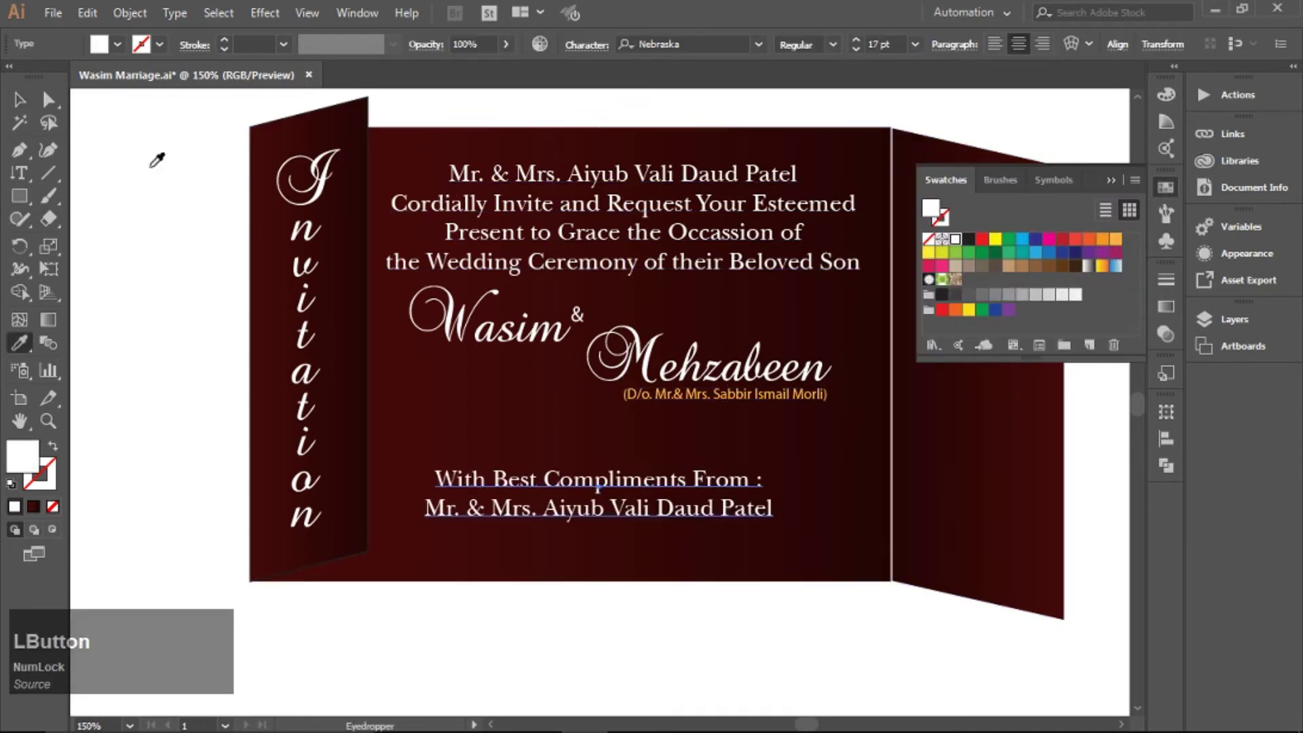
key(v)
click(665, 641)
Step: Spread out the couple's names: bride's name and parents' line down, ampersand down and slightly right, groom's name left
click(689, 373)
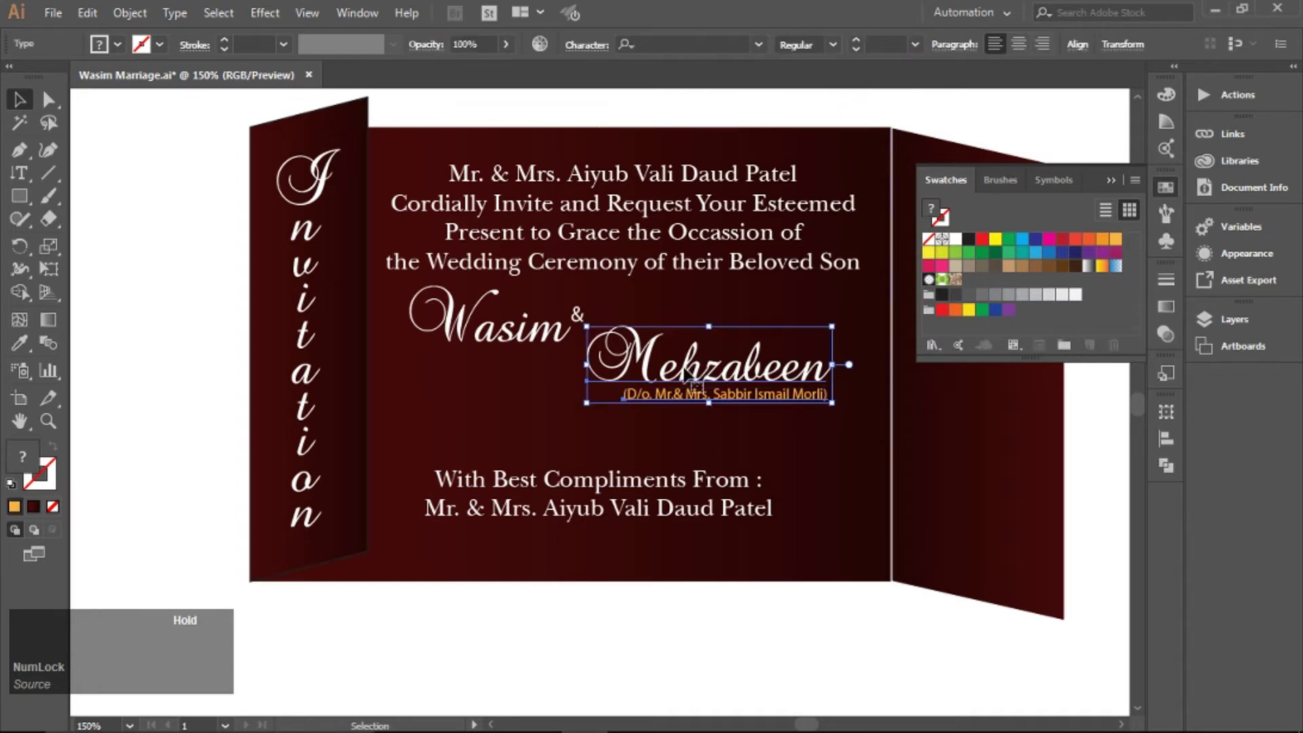
drag(689, 373, 689, 414)
click(652, 629)
drag(582, 324, 598, 345)
click(194, 398)
drag(462, 338, 441, 338)
click(218, 361)
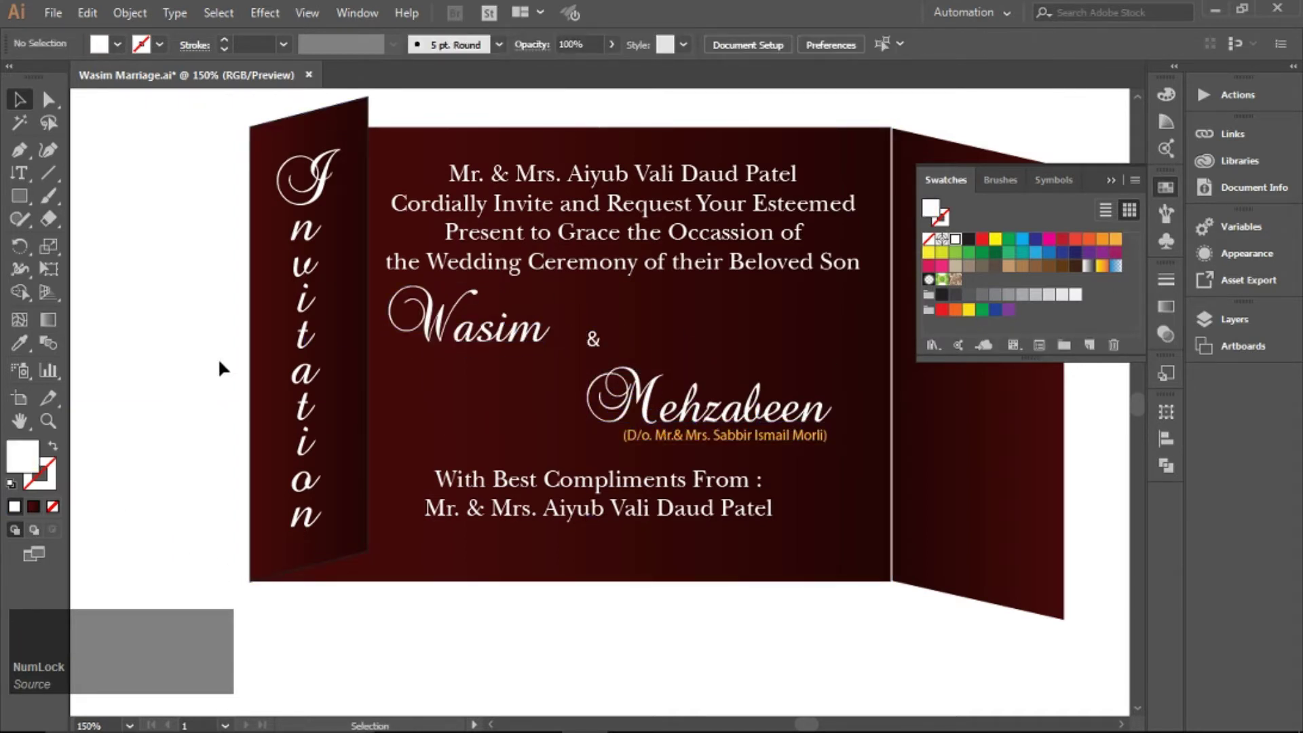
drag(593, 341, 583, 341)
click(880, 689)
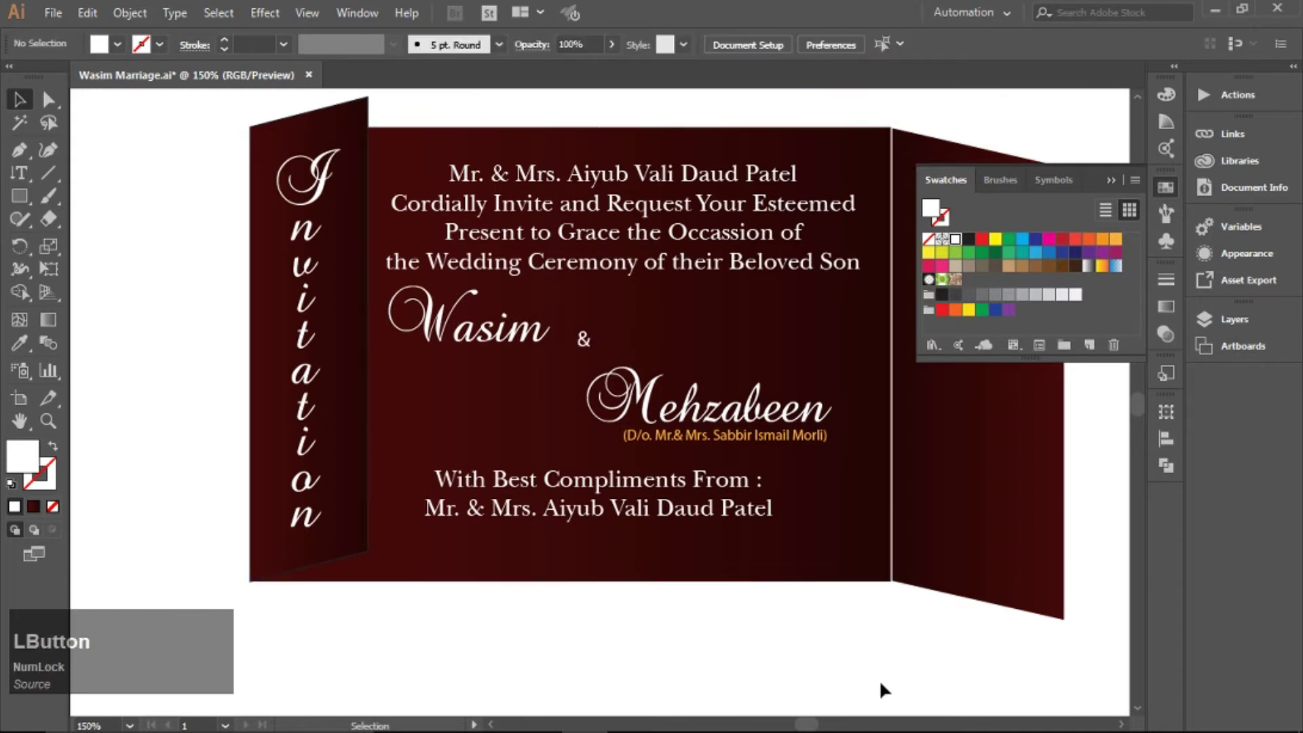
click(1111, 180)
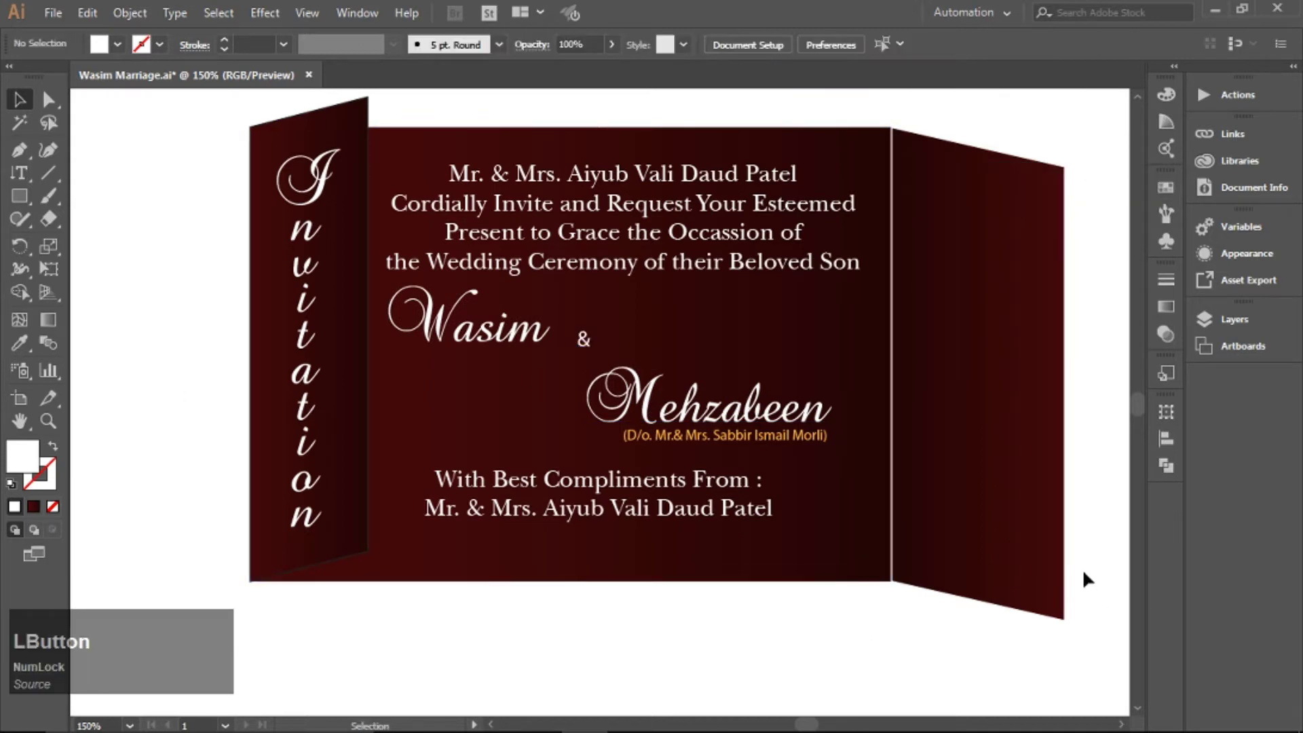
click(1166, 242)
click(1133, 180)
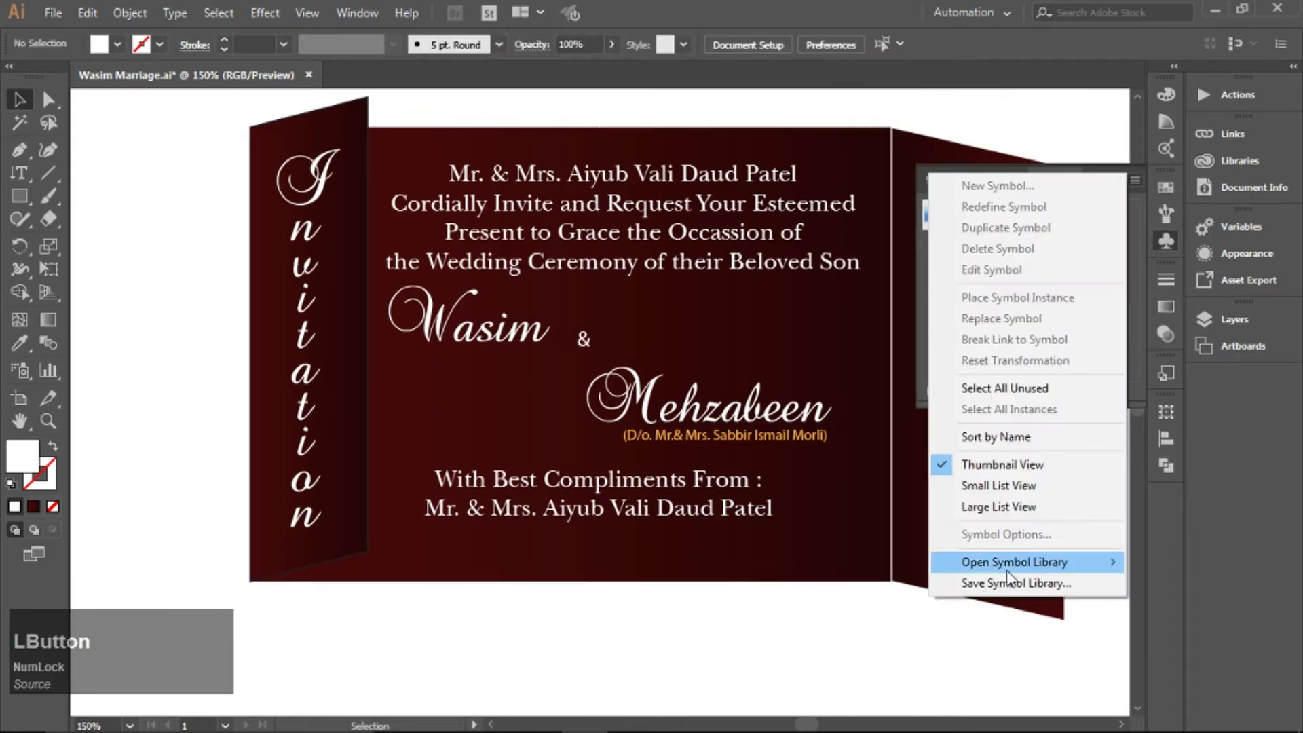
click(560, 669)
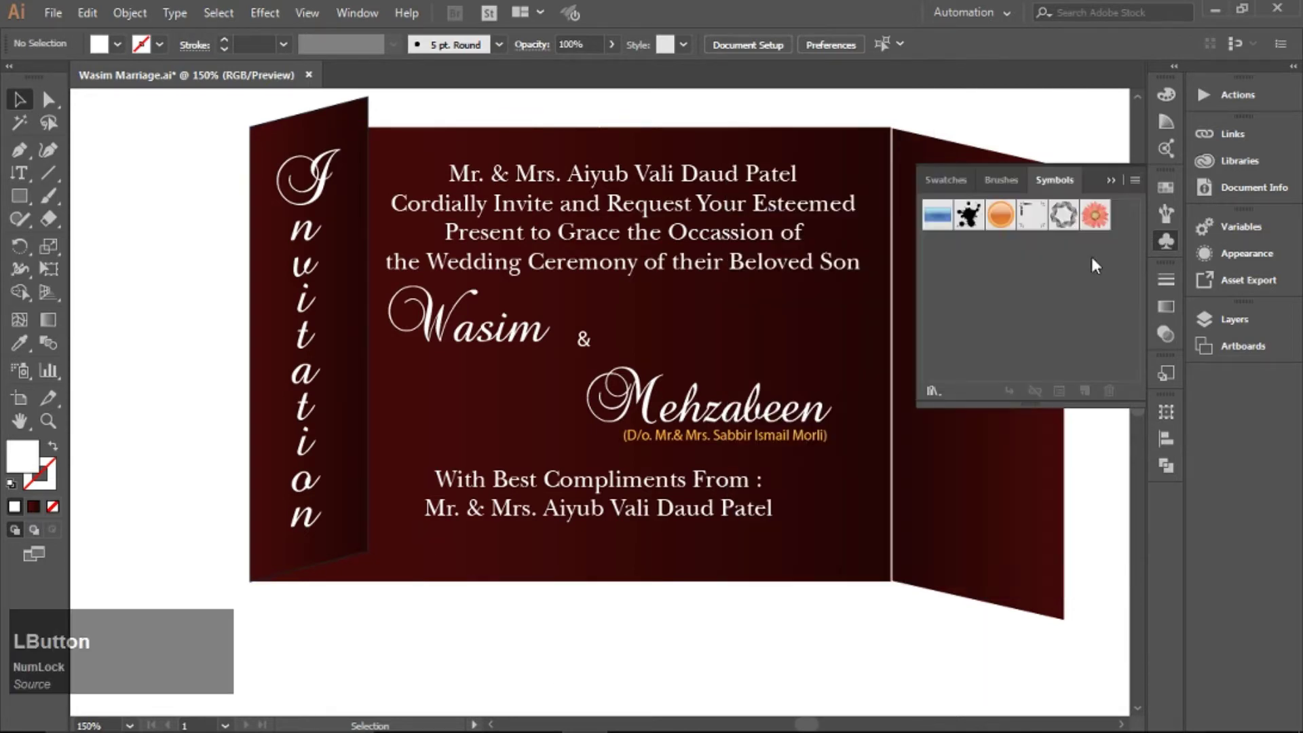
click(1166, 241)
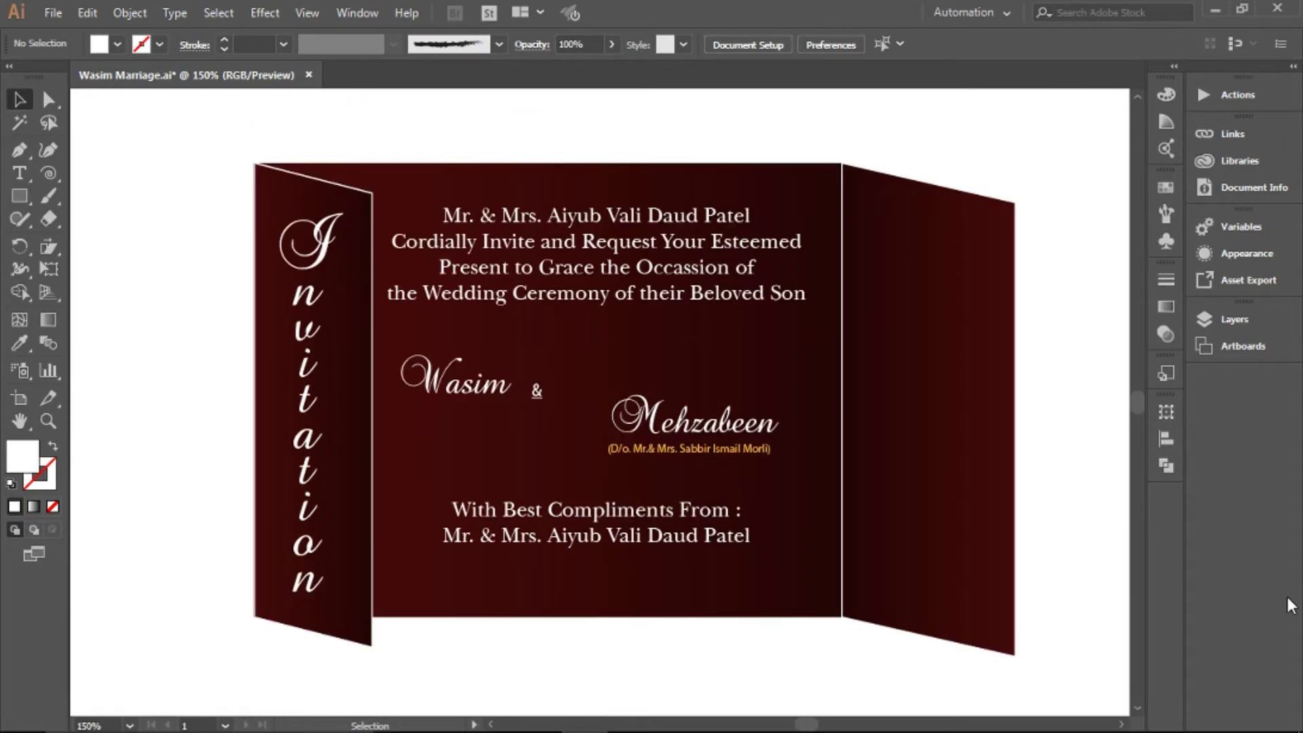
Step: Set the invitation paragraph's font size to 12 pt
click(610, 323)
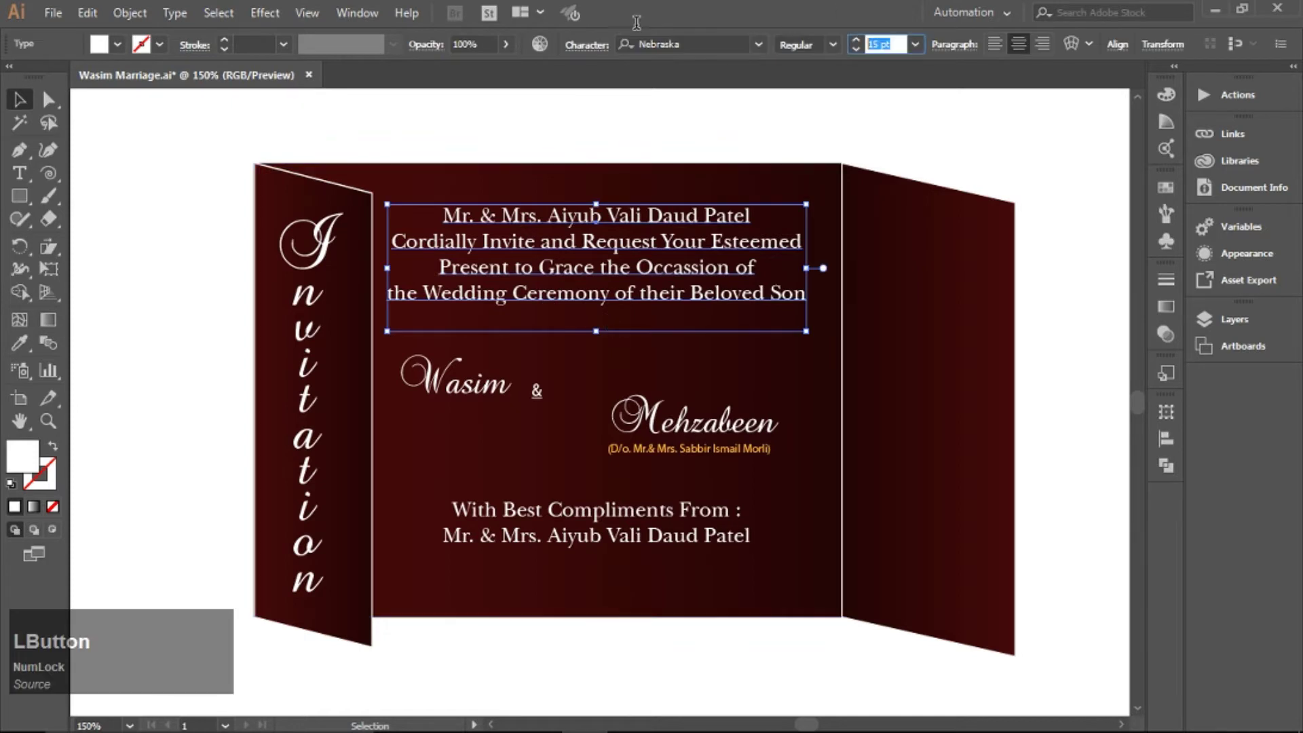
text(12)
key(KP_Enter)
click(608, 136)
click(665, 246)
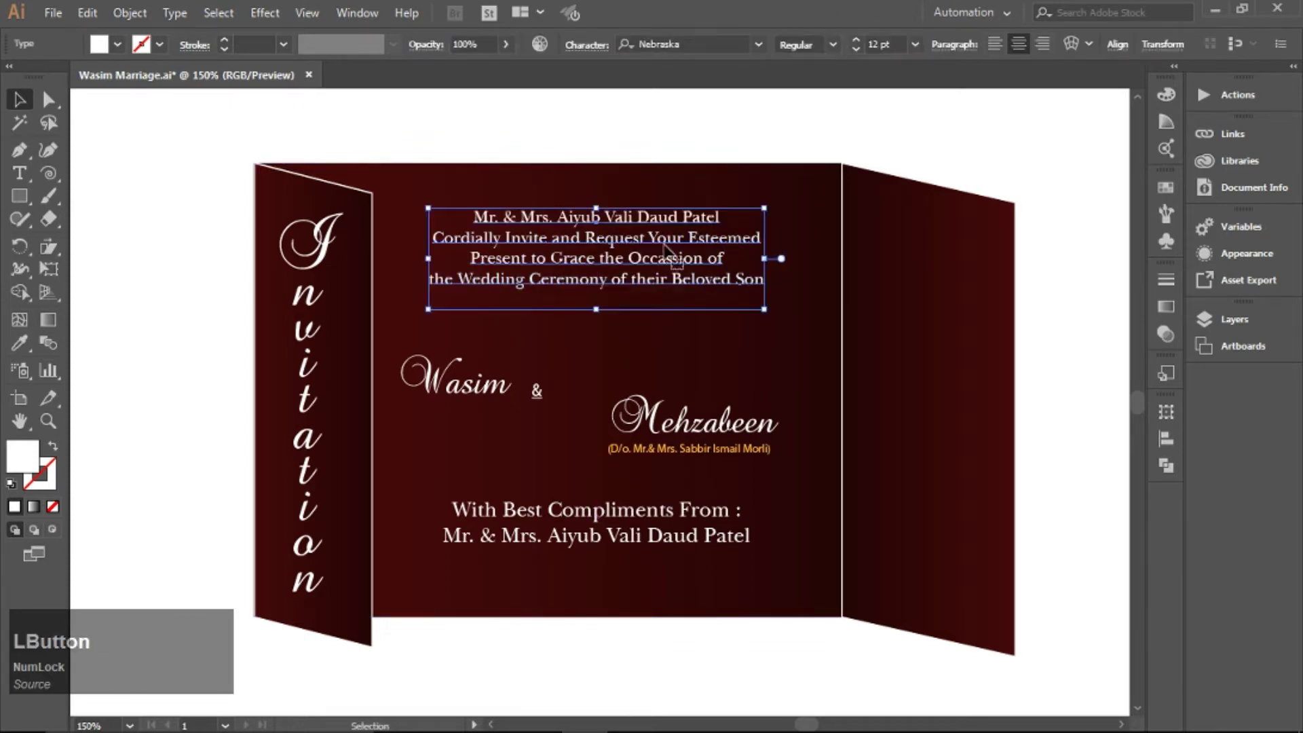
Step: Move the couple's names and the parents' line up close beneath the invitation paragraph and delete the ampersand
click(574, 332)
drag(503, 391, 519, 363)
key(ctrl+z)
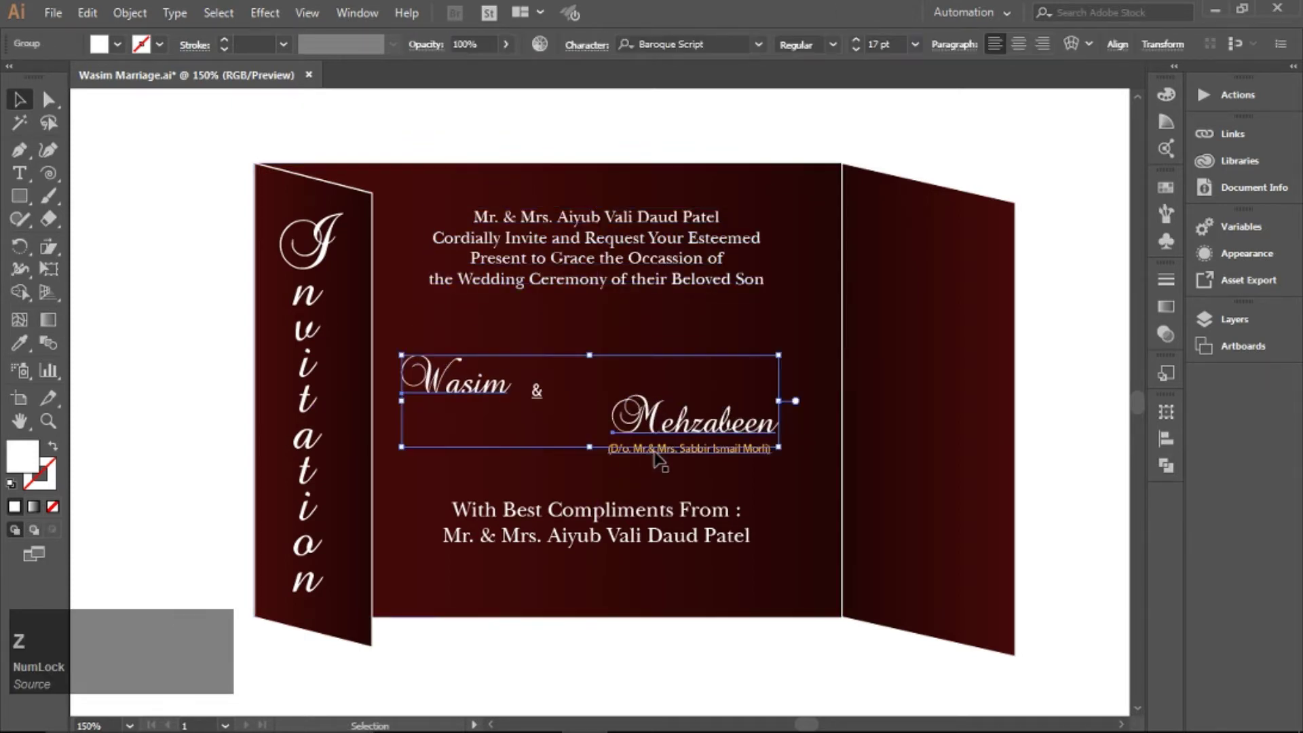
drag(653, 428, 652, 385)
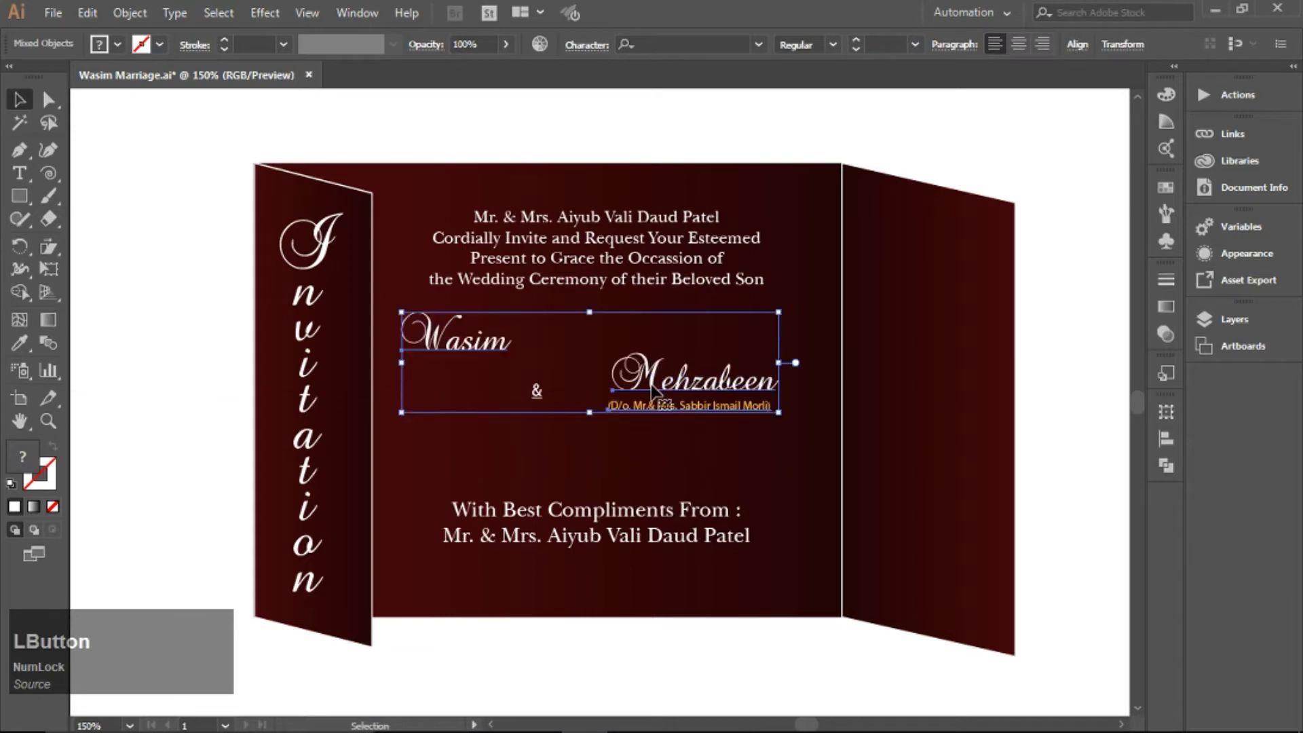
key(Up)
key(Right)
key(Left)
click(535, 393)
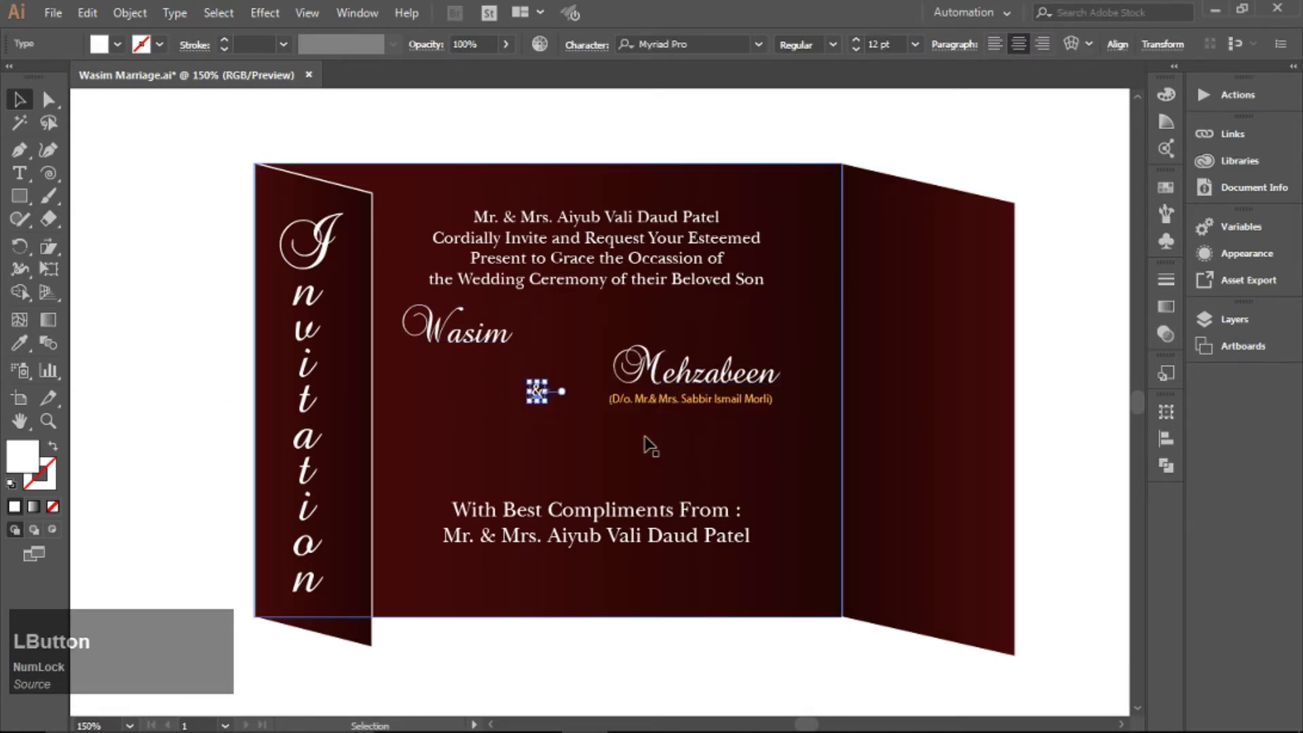
key(Delete)
Step: Set the compliments text to 12 pt nearer the main panel's lower edge and nudge the invitation paragraph slightly down
click(635, 509)
key(KP_Enter)
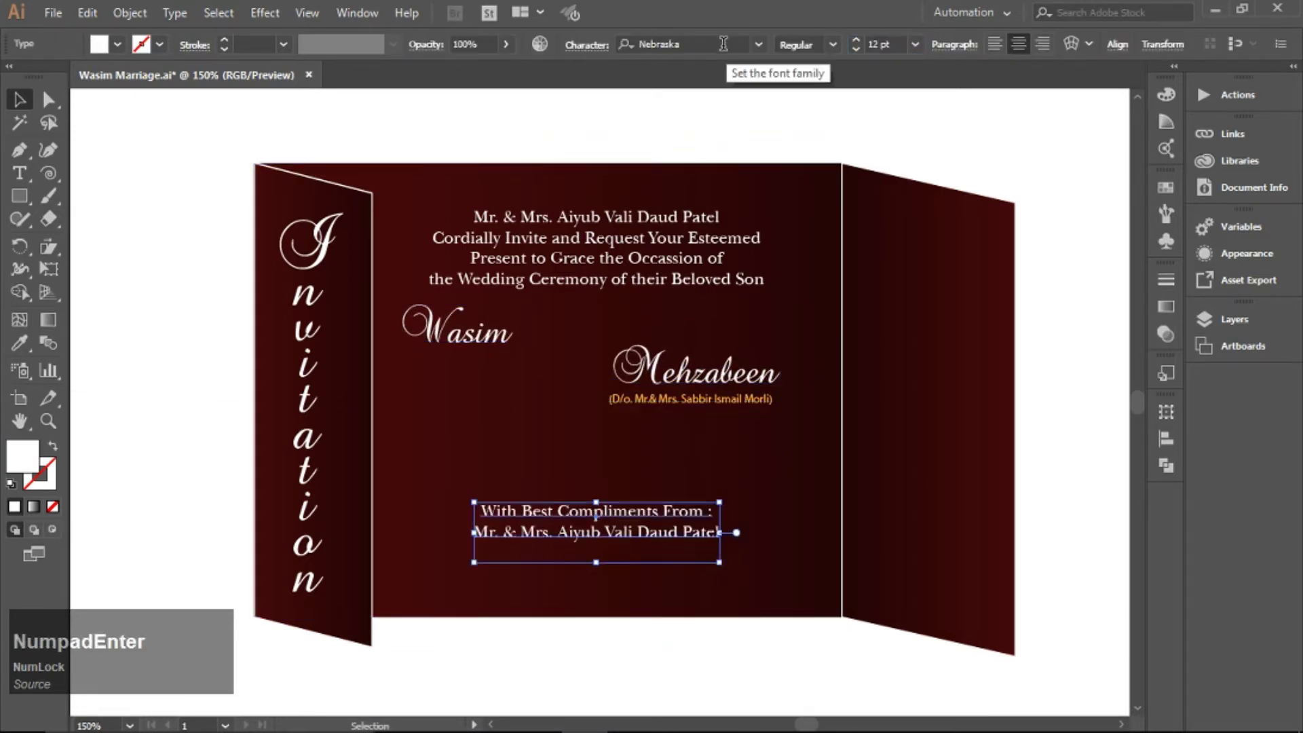
click(155, 377)
drag(612, 550, 611, 574)
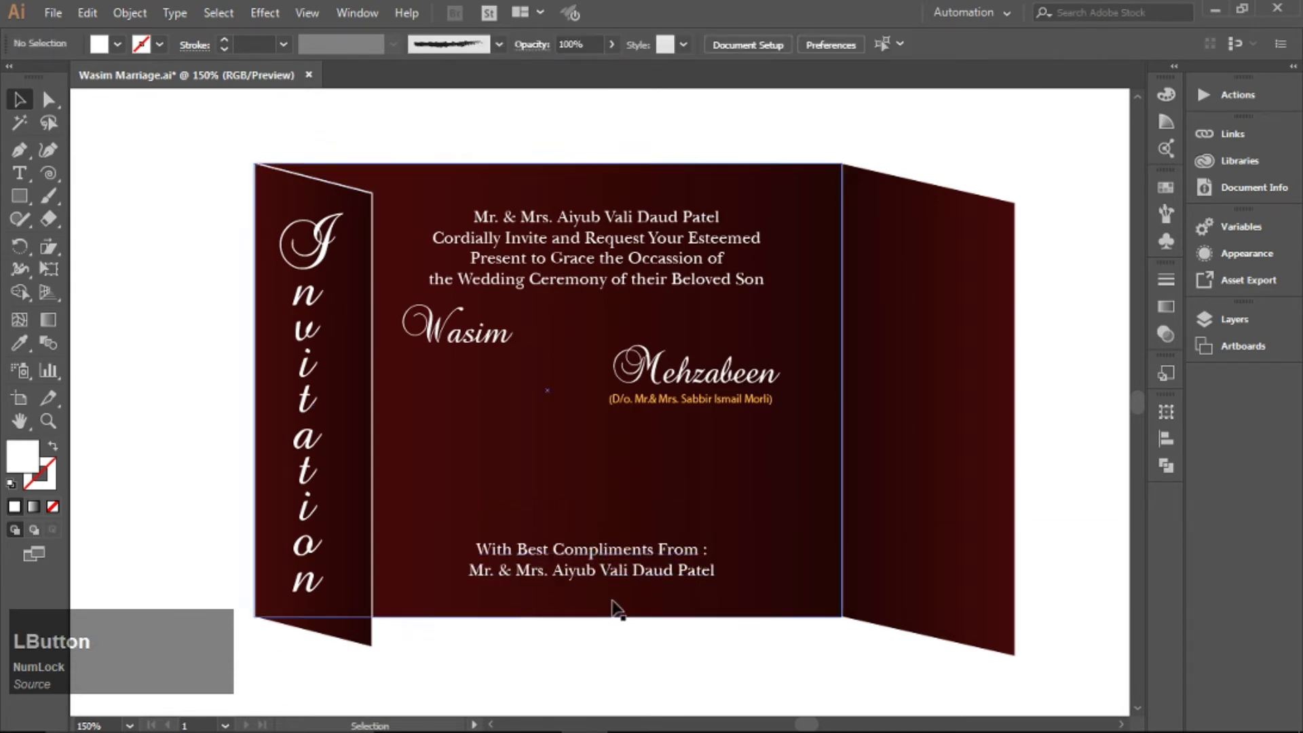
click(625, 621)
click(631, 228)
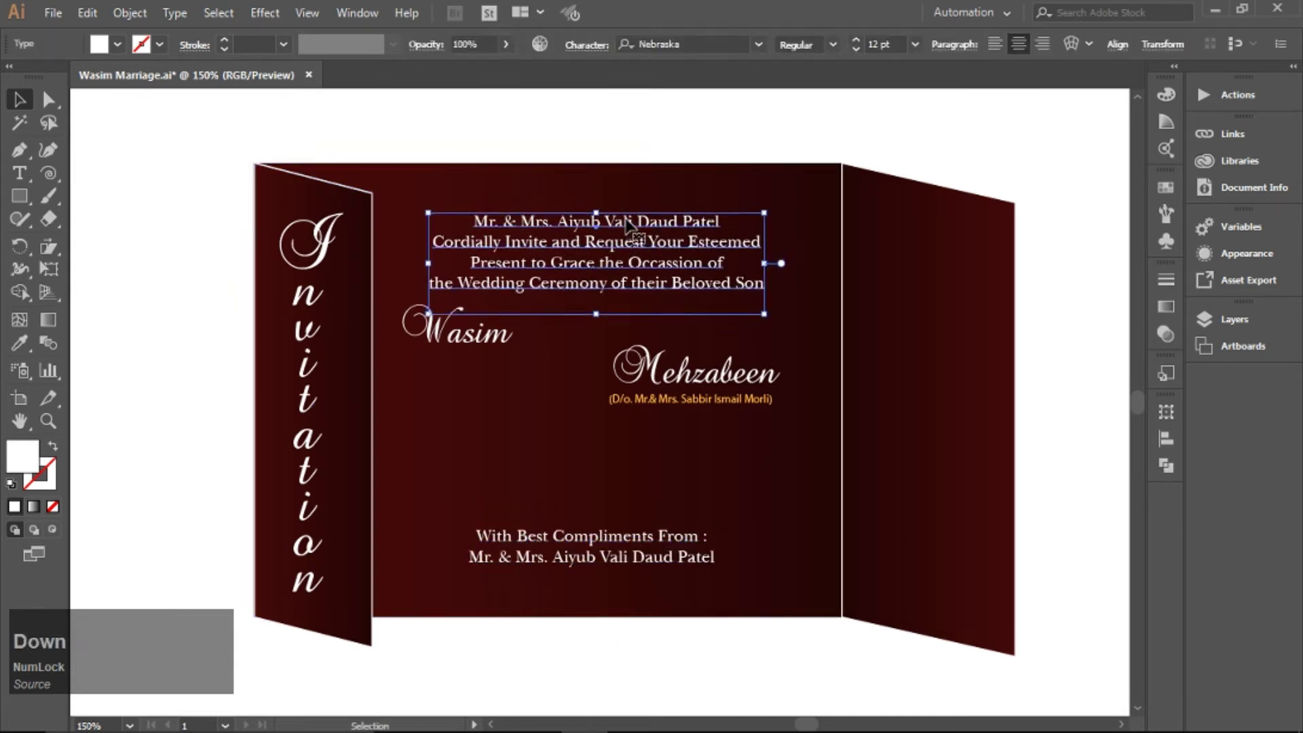
click(193, 207)
Step: Draw a straight horizontal line above the invitation paragraph with the Pen tool, starting near the left fold
click(19, 150)
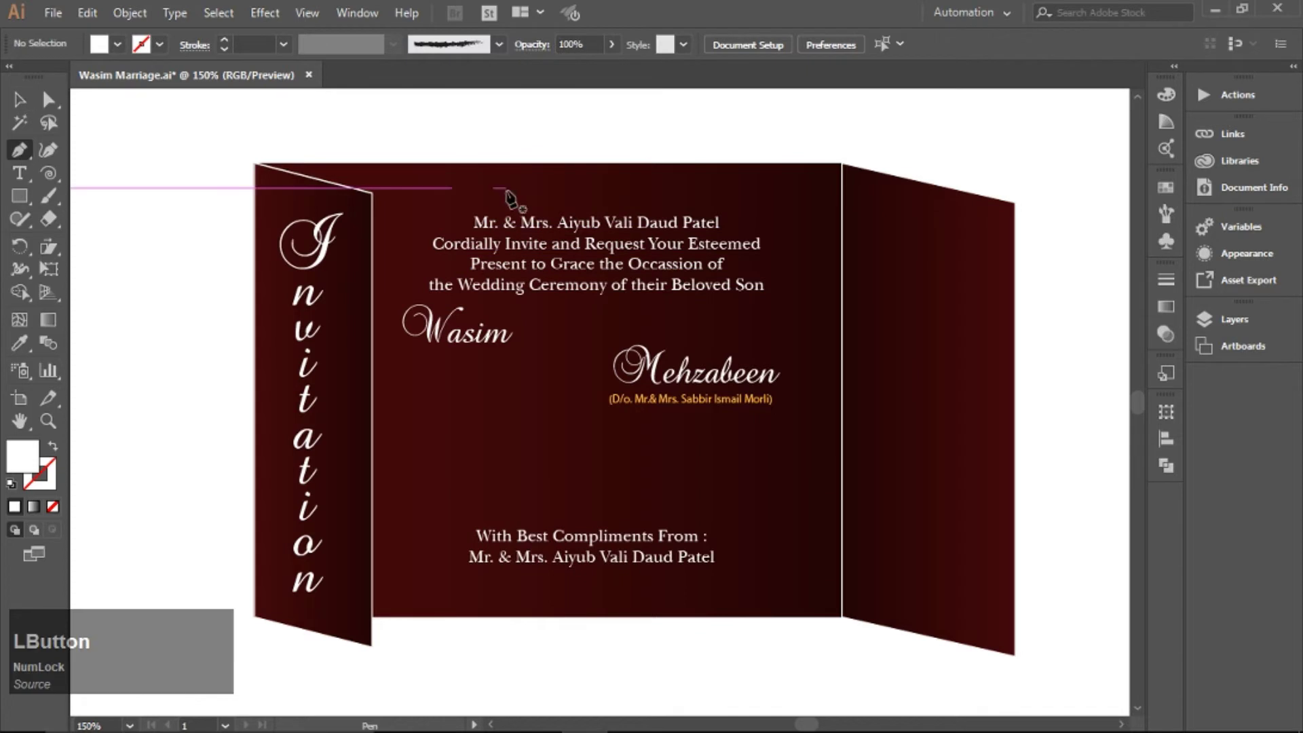
click(384, 195)
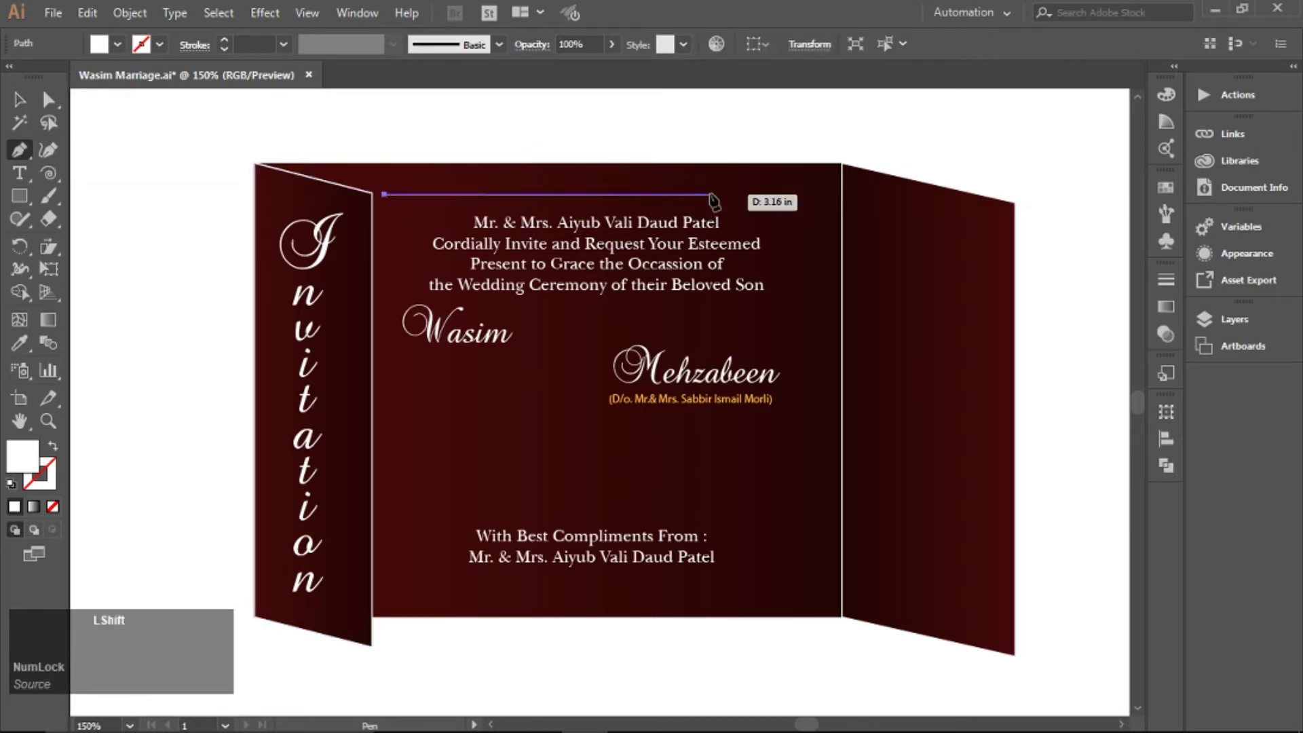
click(750, 196)
key(Escape)
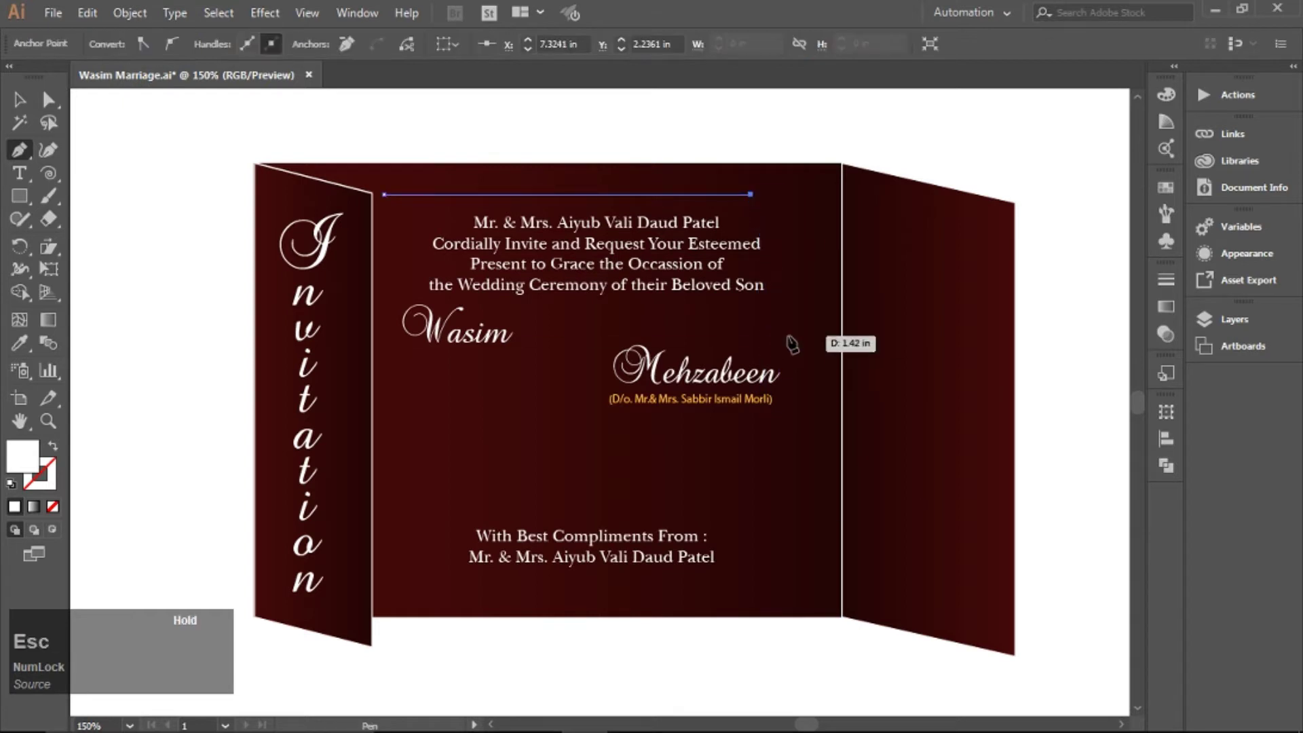
Step: Draw a horizontal line about 3.7 in long beneath the compliments text and a vertical line about 2.3 in tall crossing its right end
click(441, 583)
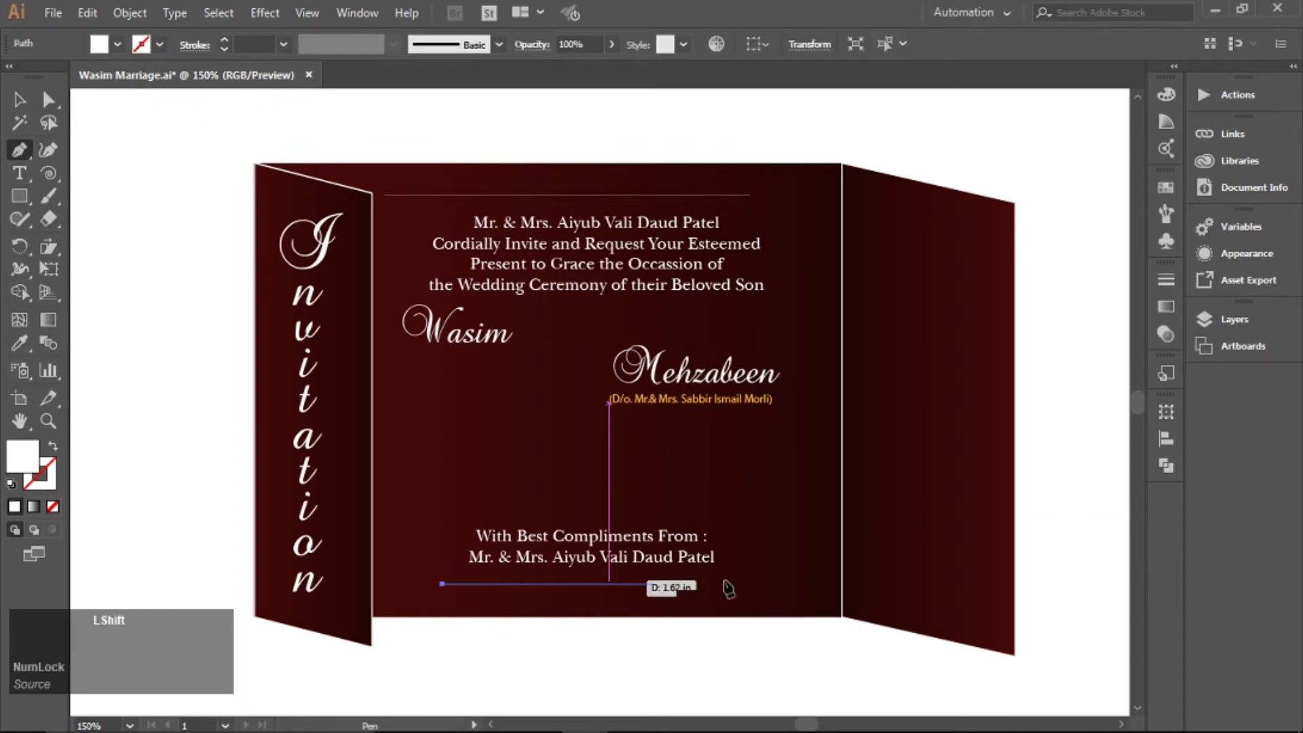
click(818, 584)
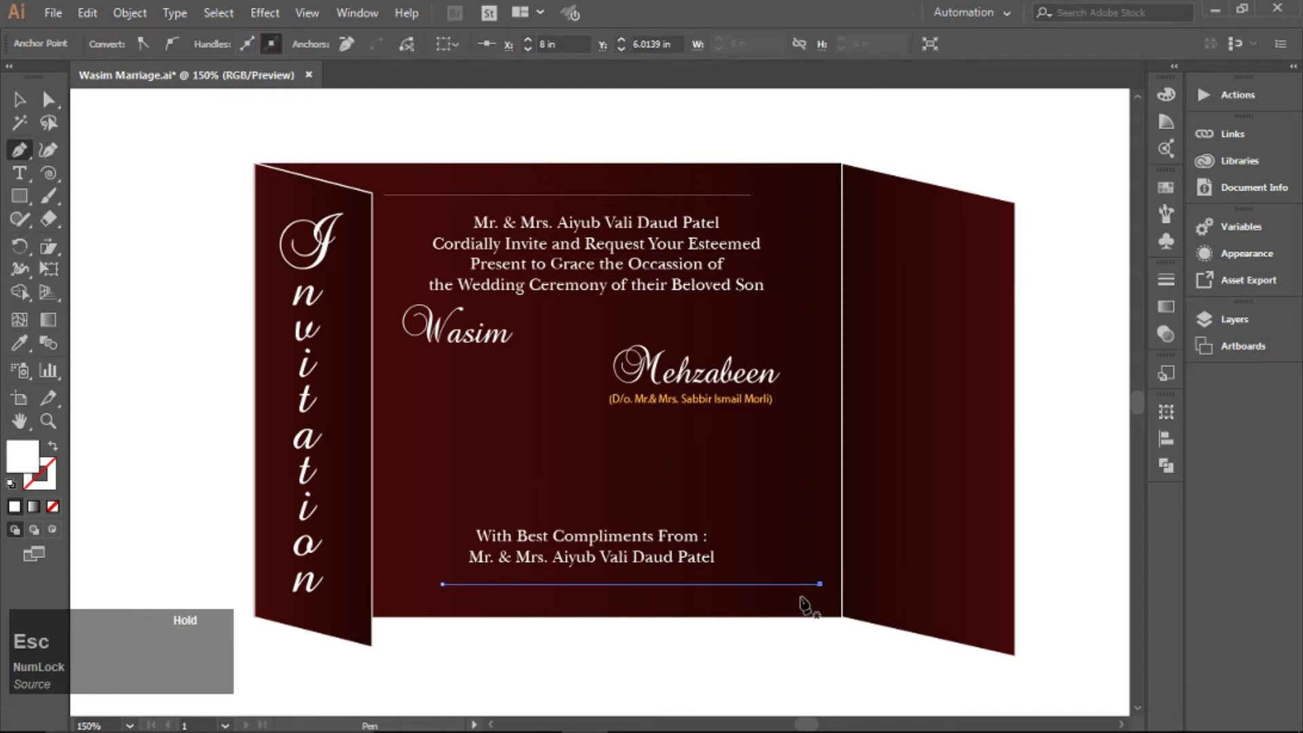
click(798, 599)
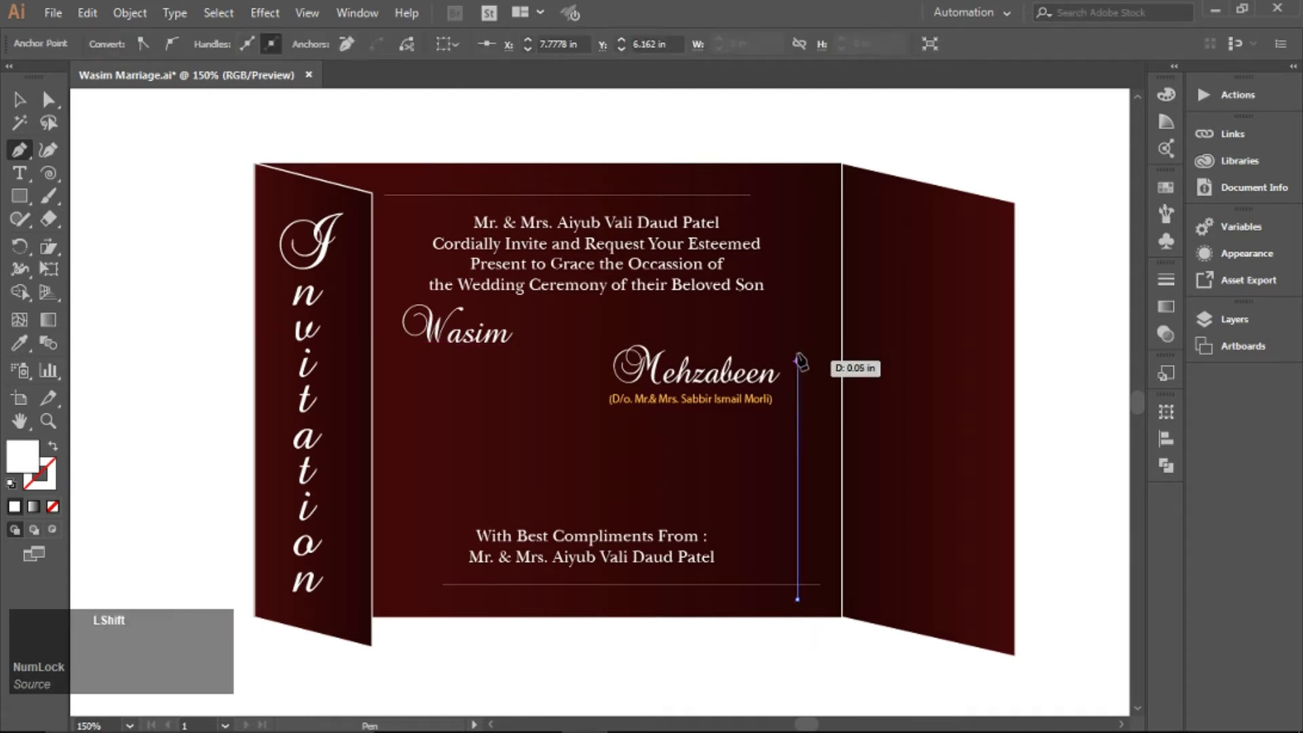
shift+click(798, 360)
key(Escape)
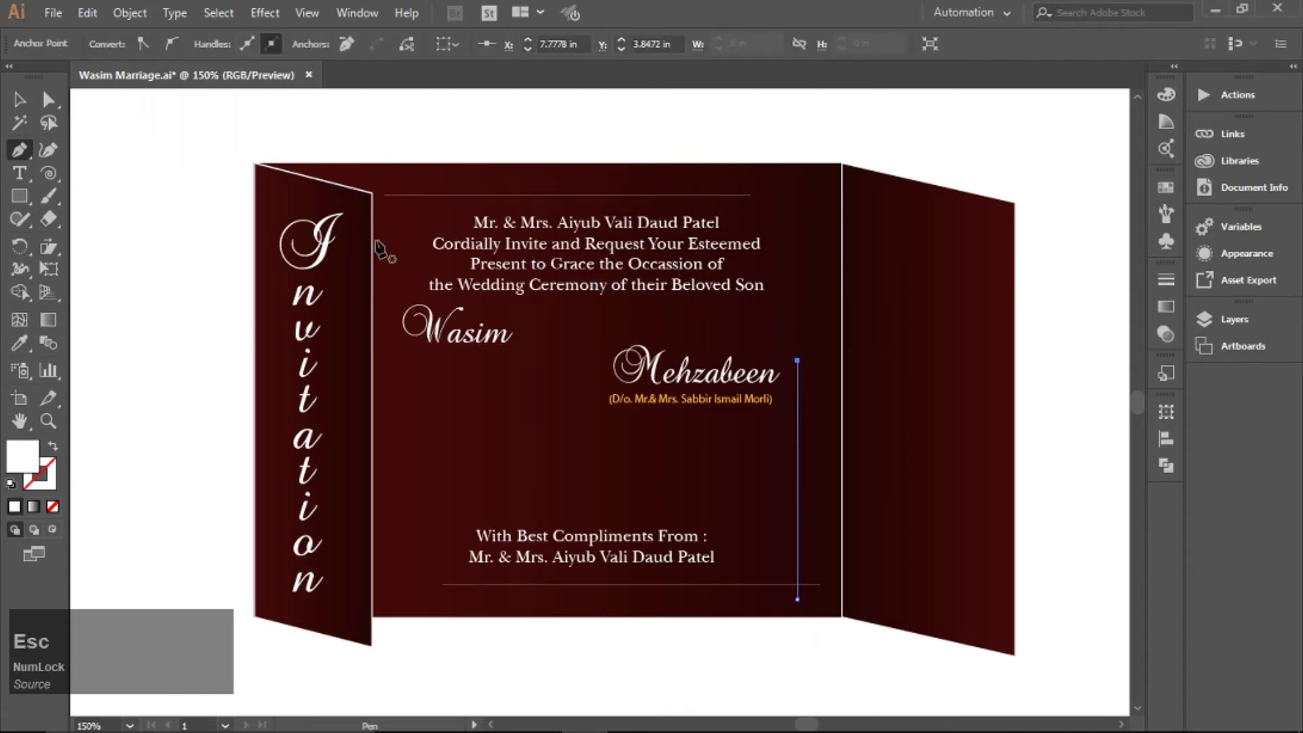
Step: Draw a short vertical line crossed by a slanted line about 0.84 in long in the right flap's upper inner corner
click(859, 188)
shift+click(863, 295)
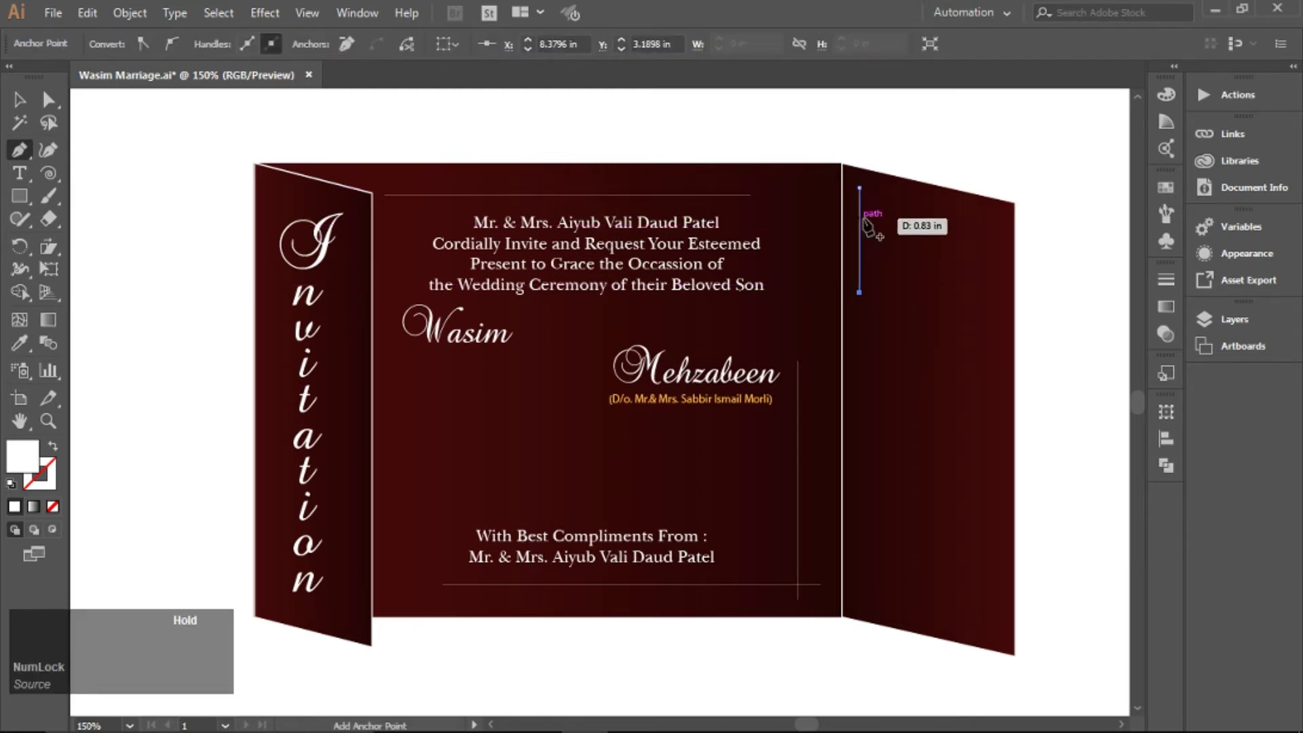
click(849, 203)
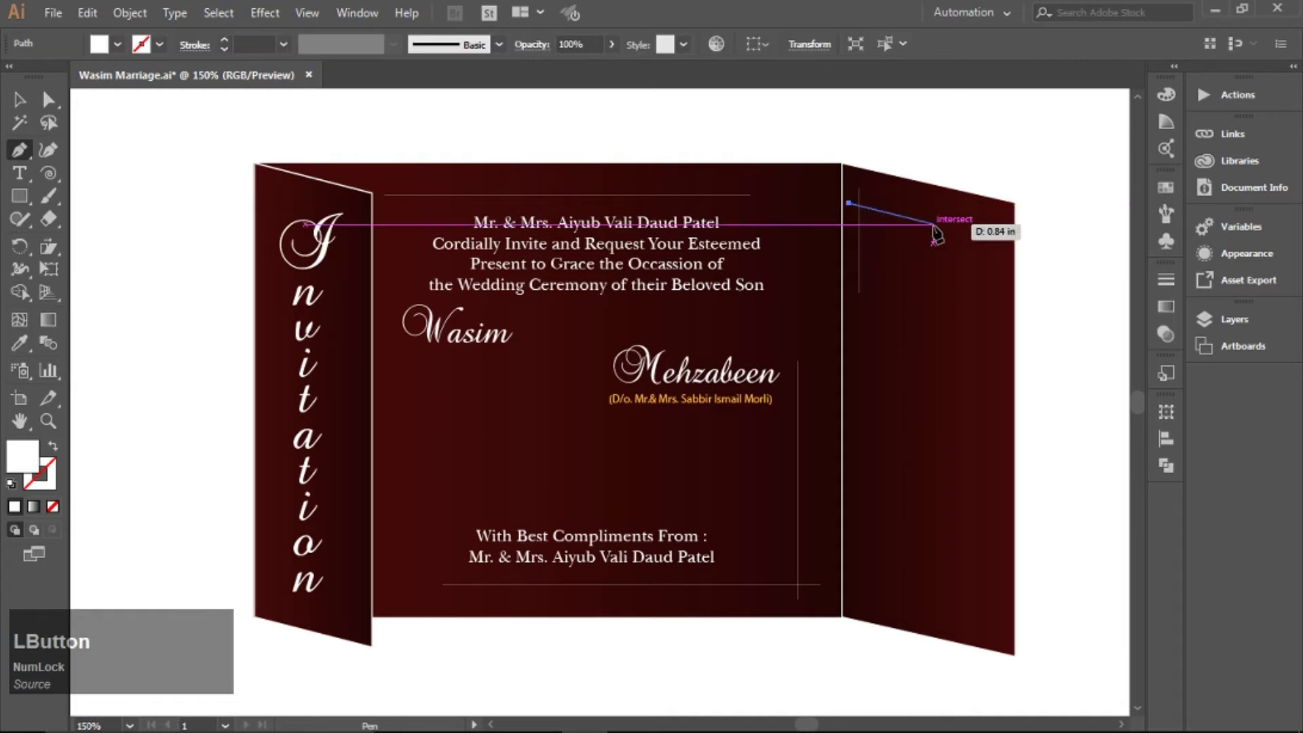
click(933, 224)
key(Escape)
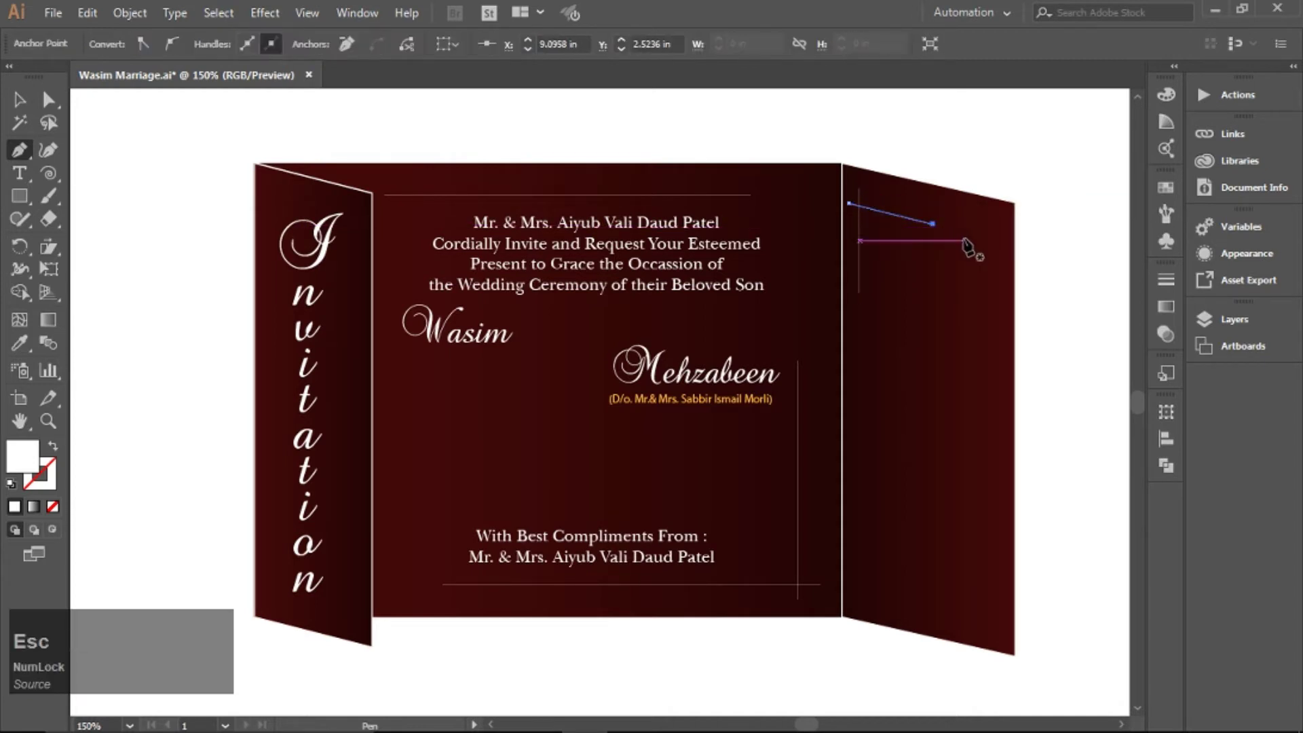
Step: Draw a vertical line about 0.8 in long crossed by a slanted line about 1.12 in long at the right flap's lower outer corner
click(990, 552)
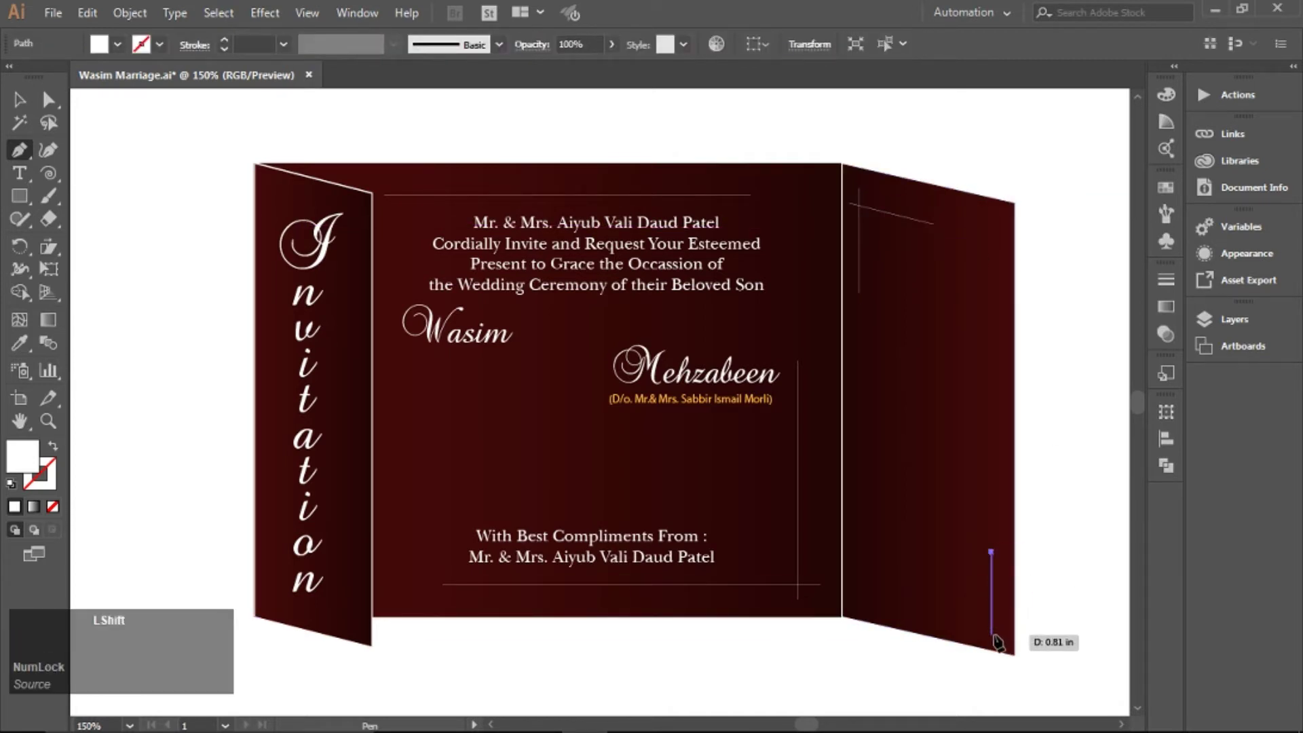
click(997, 638)
key(Escape)
click(1004, 618)
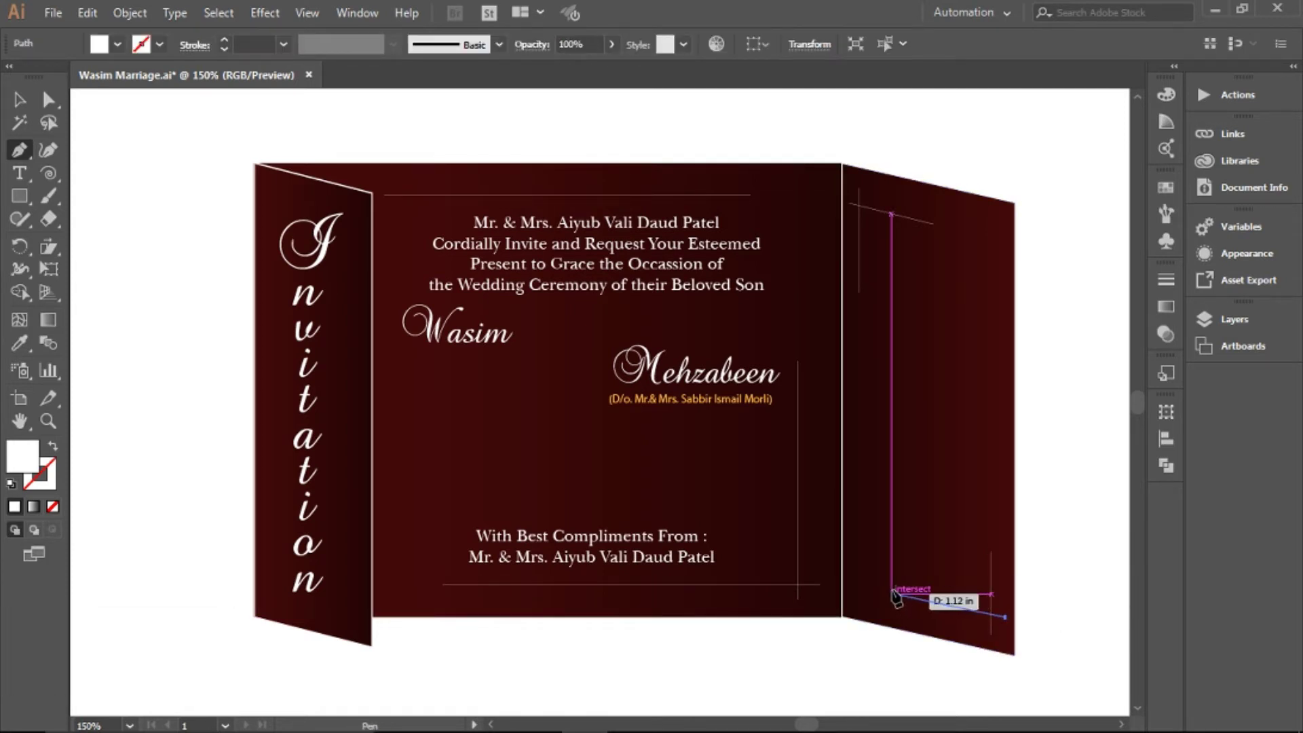
click(891, 592)
key(Escape)
Step: Stretch the vertical line at the right flap's lower outer corner upward
click(19, 100)
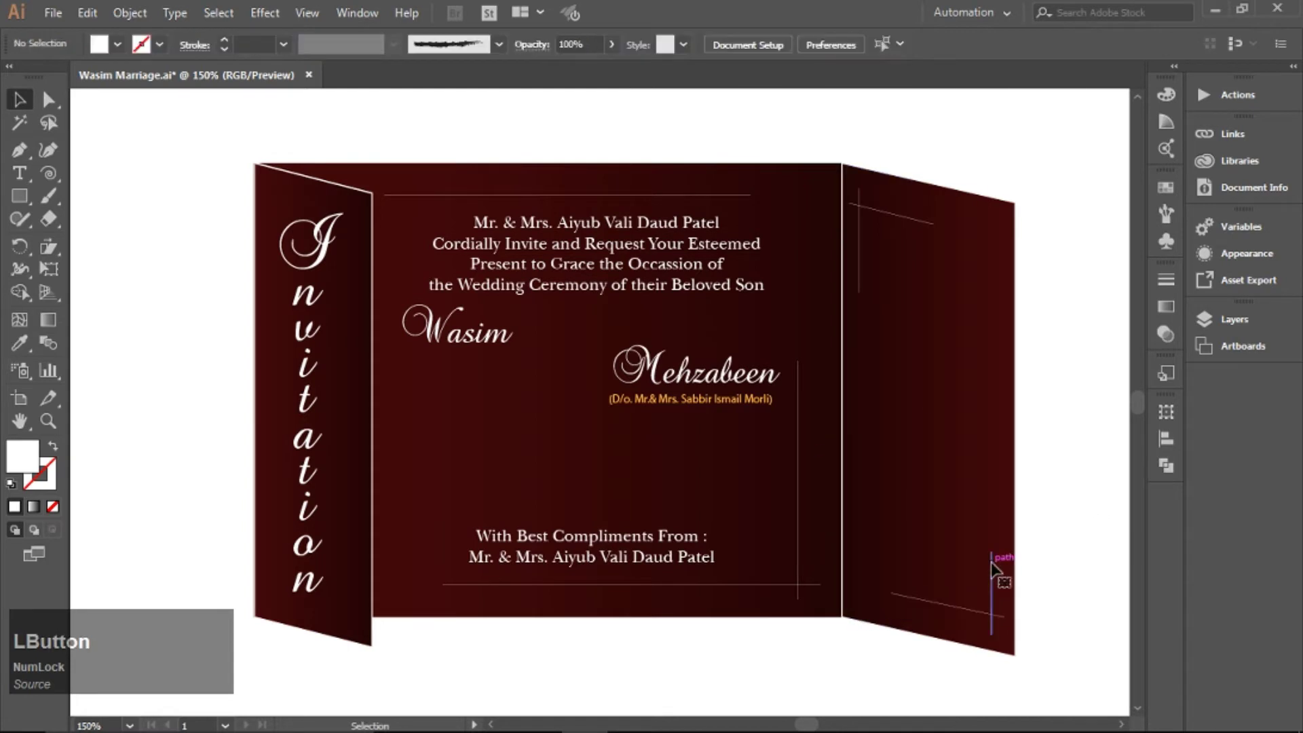
click(992, 583)
click(1072, 501)
Step: Apply a rough charcoal-style brush as a white 1 pt stroke to all the accent lines on the main panel and right flap
click(874, 210)
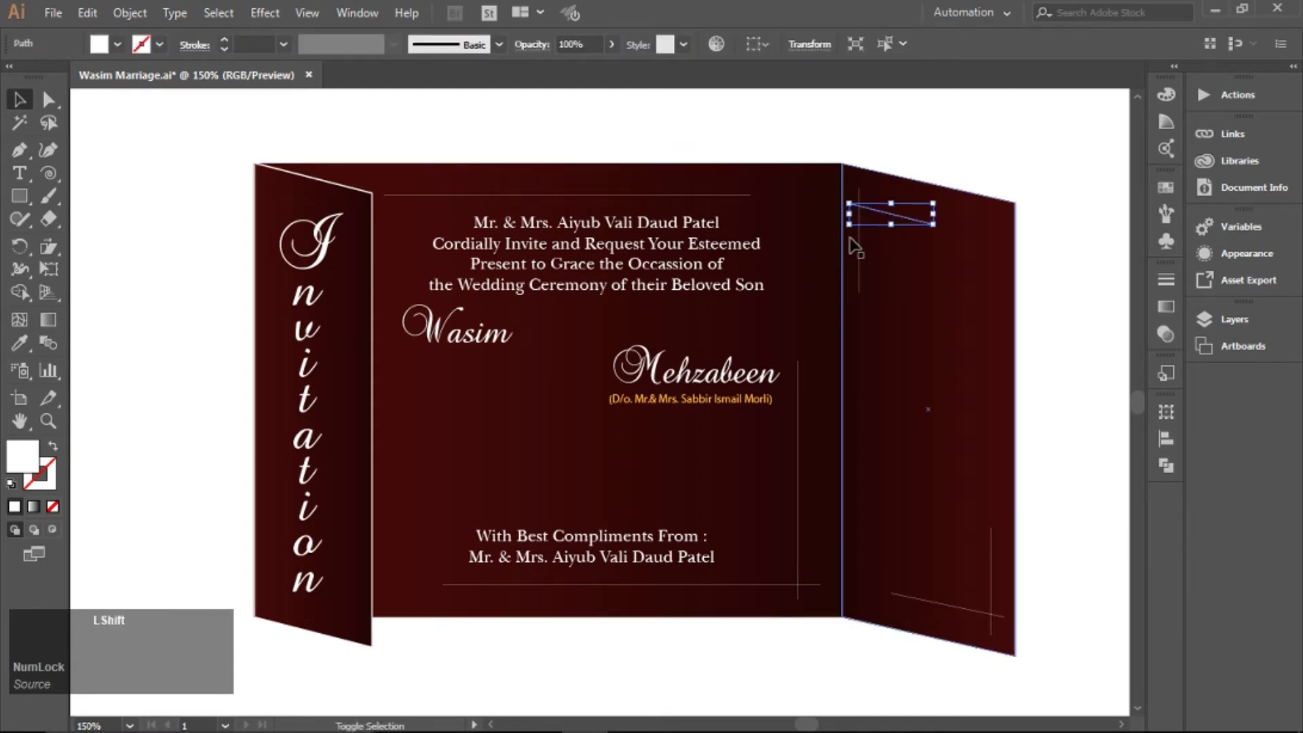
shift+click(860, 262)
shift+click(992, 576)
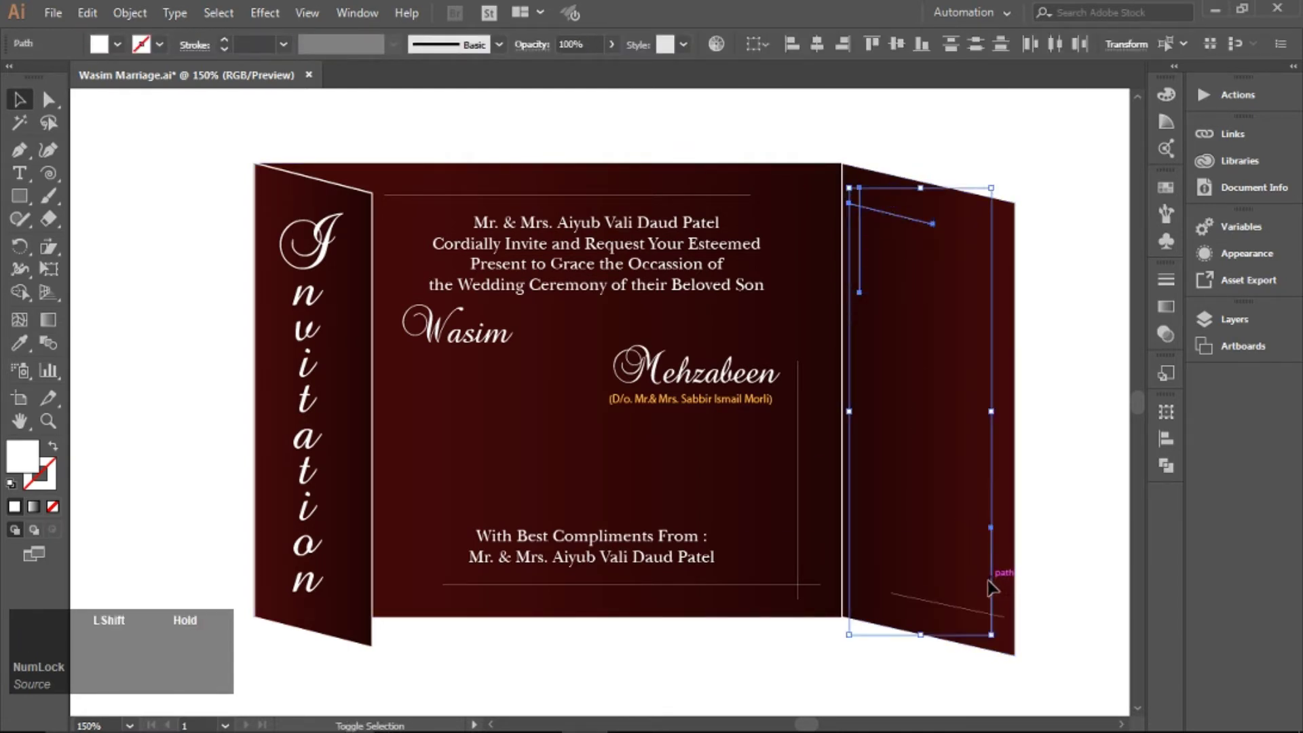
shift+click(751, 584)
shift+click(757, 196)
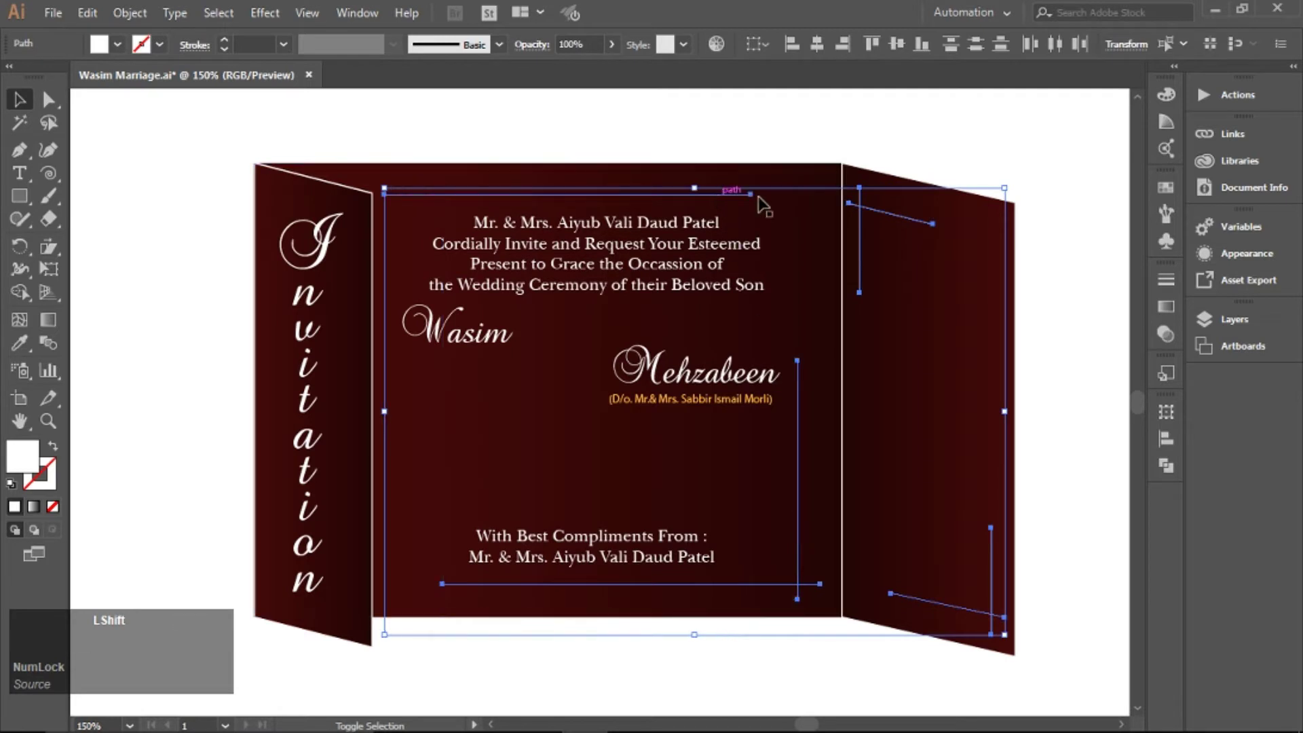
click(1166, 218)
click(1027, 269)
click(1137, 166)
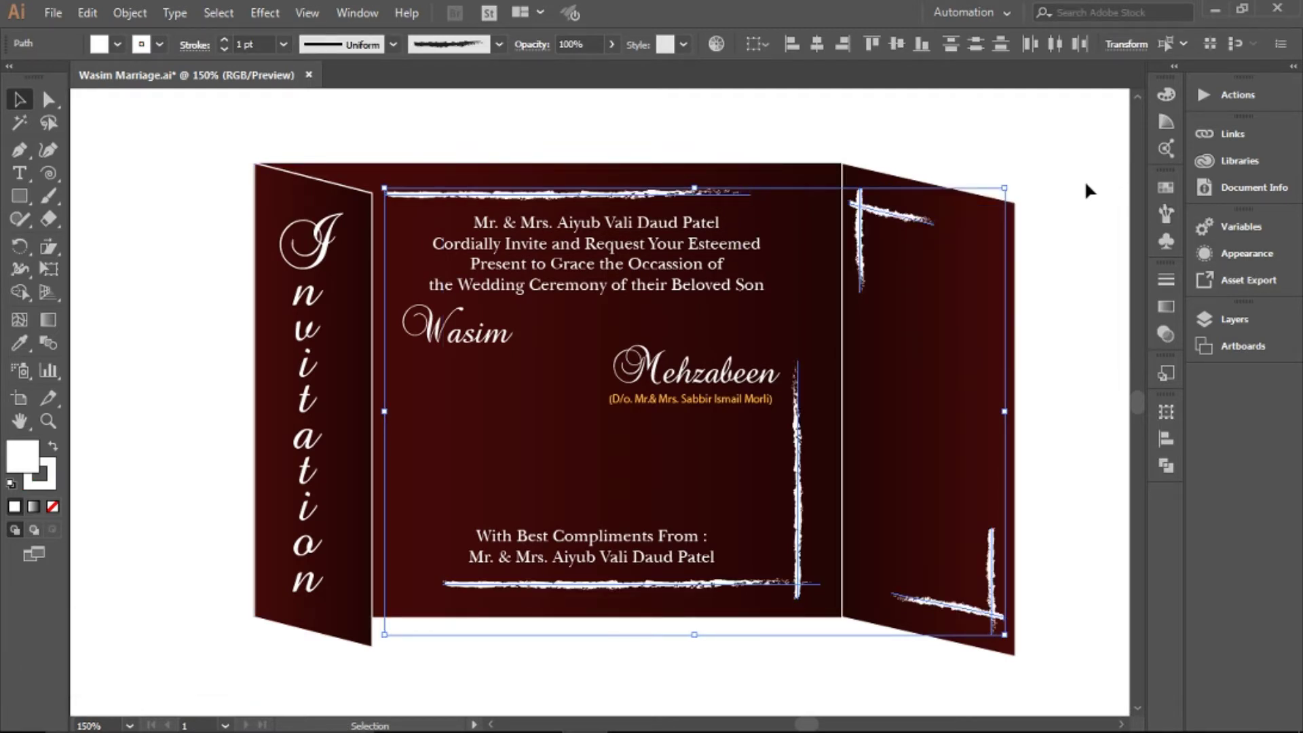
click(1086, 184)
Step: Nudge the main panel's vertical brush line right toward the fold
click(798, 516)
key(Right)
key(Right)
key(Right)
key(Right)
key(Right)
key(Right)
key(Right)
key(Right)
key(Right)
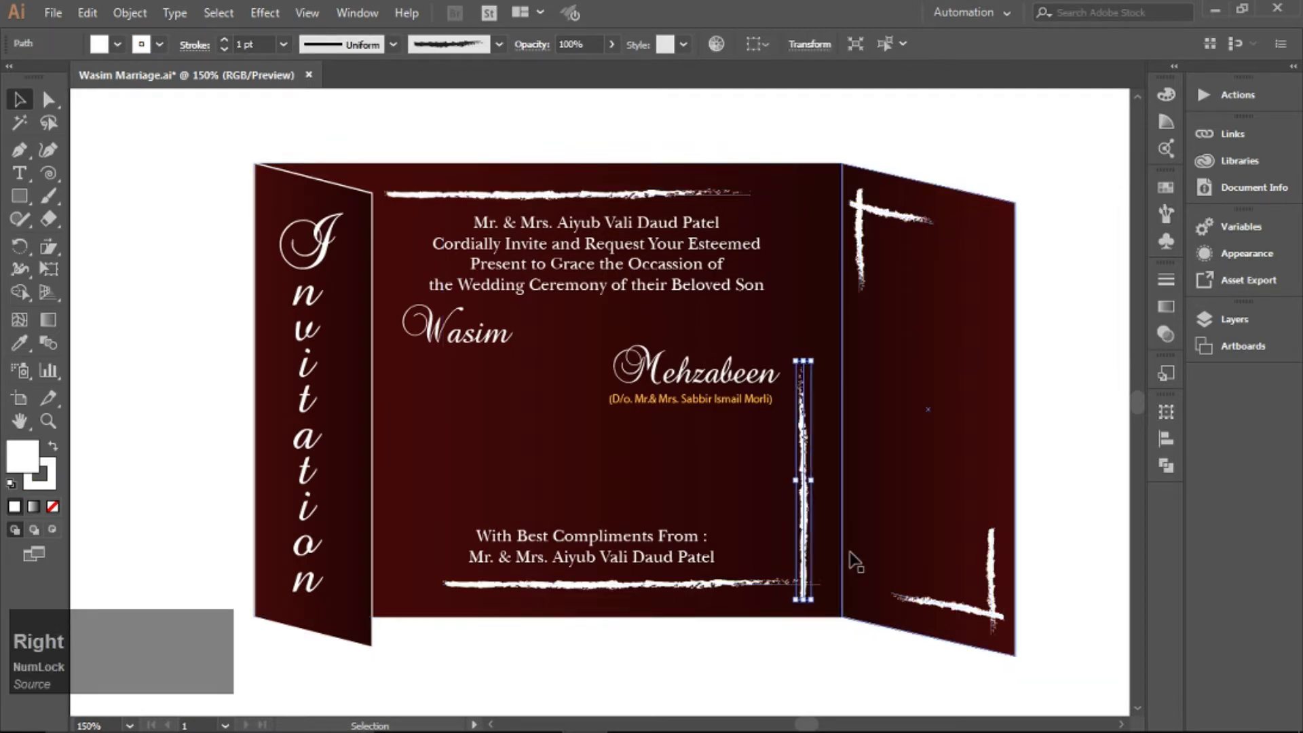
click(736, 604)
Step: Flip the brush line beneath the compliments text horizontally about its right end
click(721, 585)
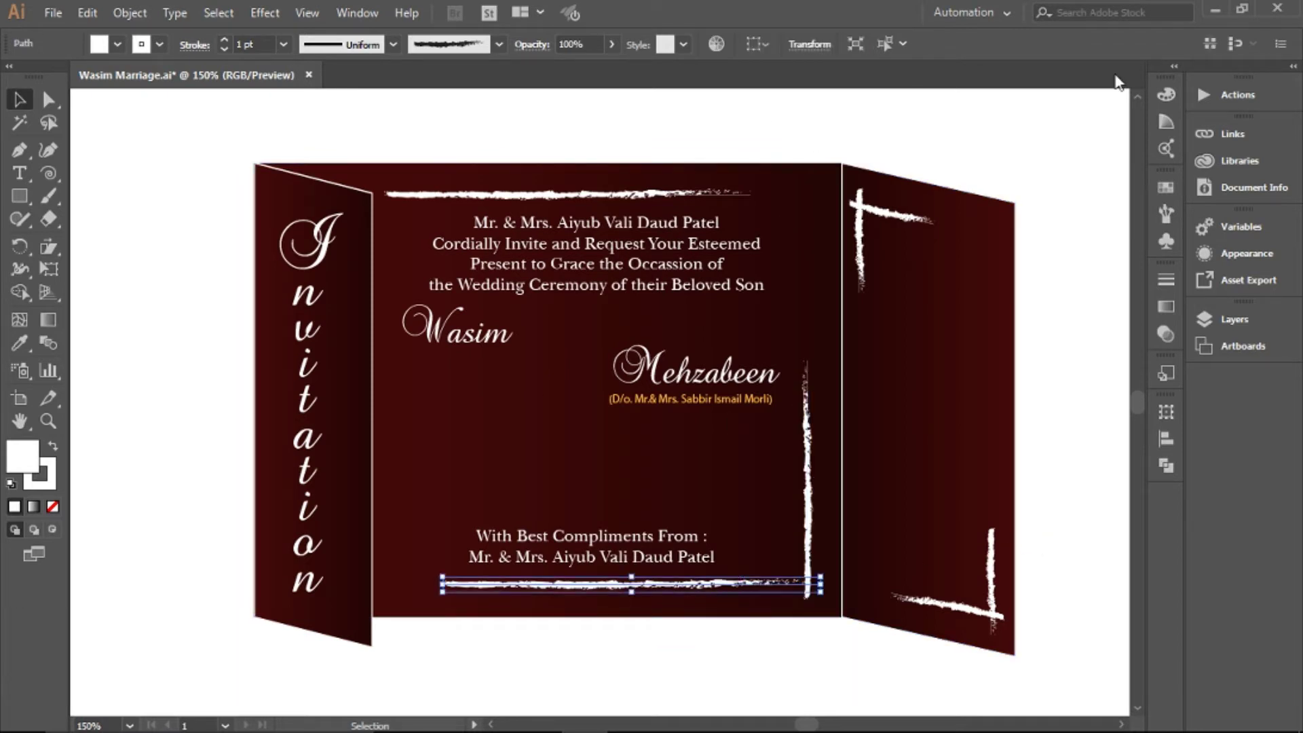
click(811, 44)
click(820, 59)
click(882, 62)
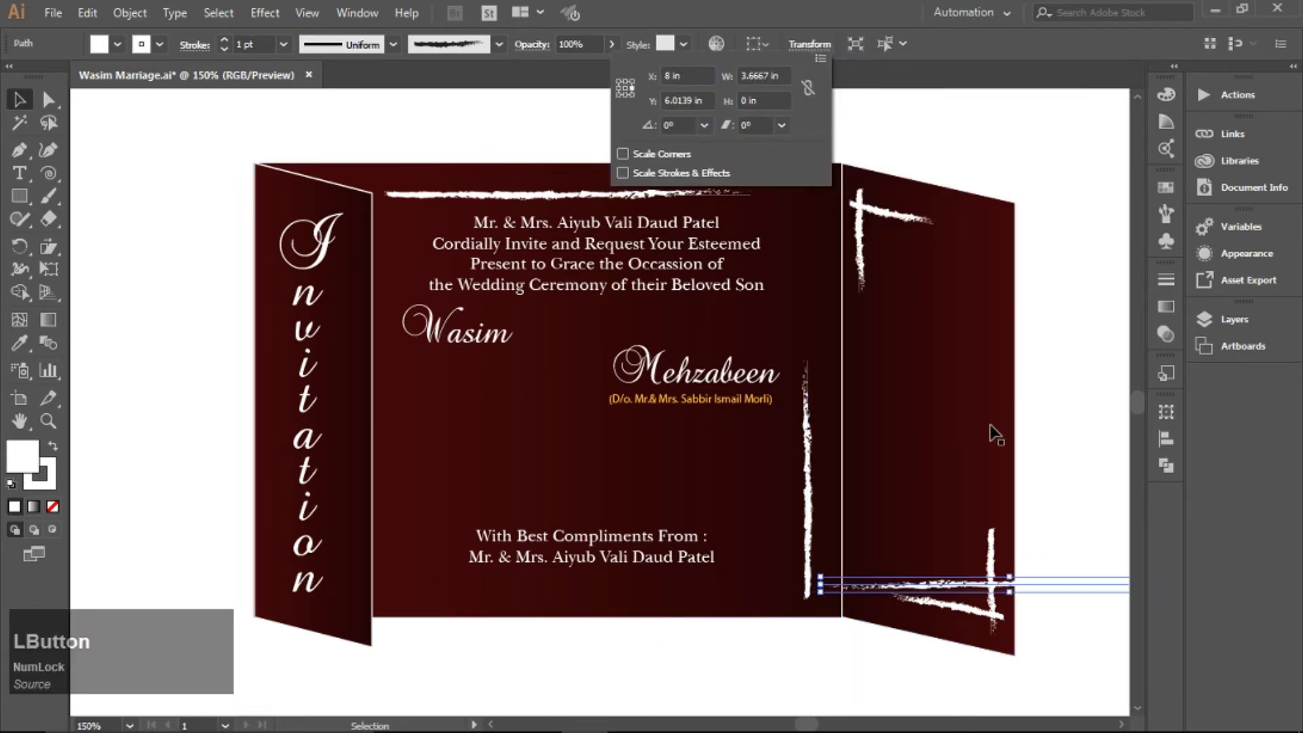
Step: Move the flipped brush line beneath the compliments text so its right end crosses the foot of the main panel's vertical line
click(1071, 585)
drag(788, 586, 757, 589)
click(681, 638)
click(746, 641)
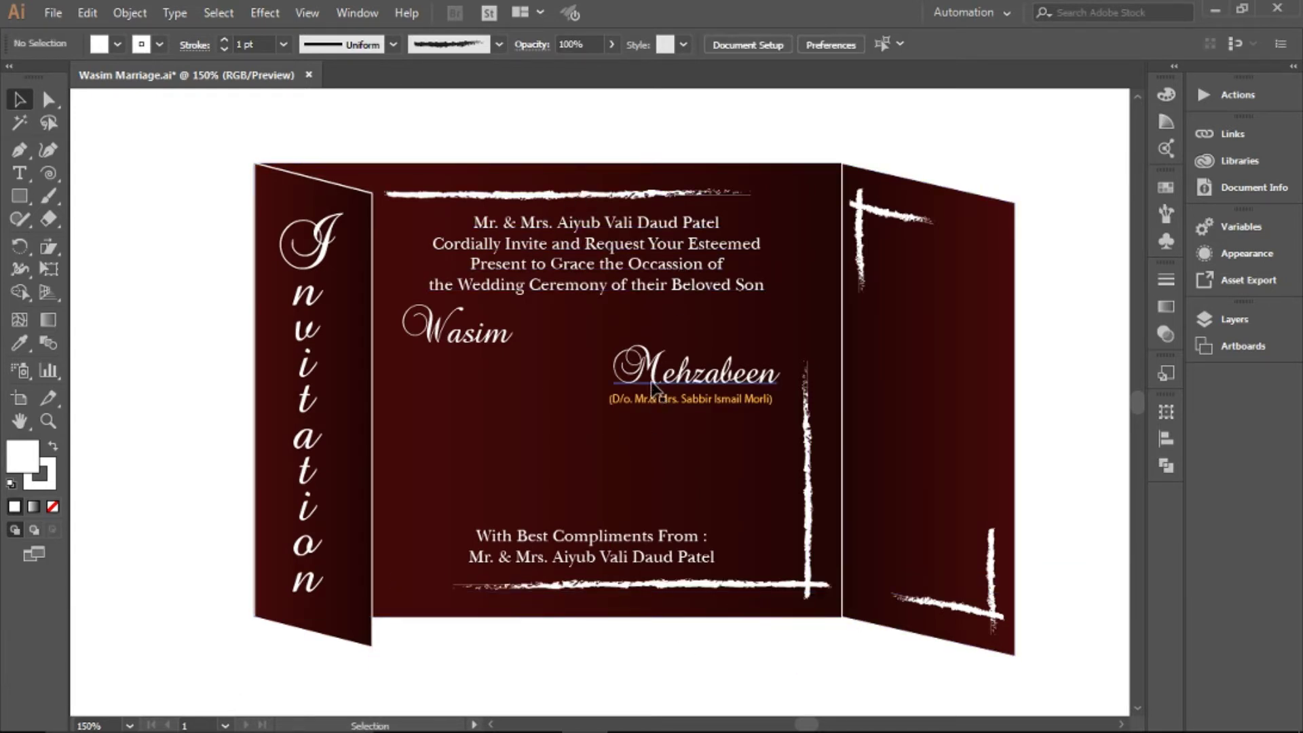
Step: Nudge the two brush strokes in the right flap's upper inner corner slightly right and up
click(866, 218)
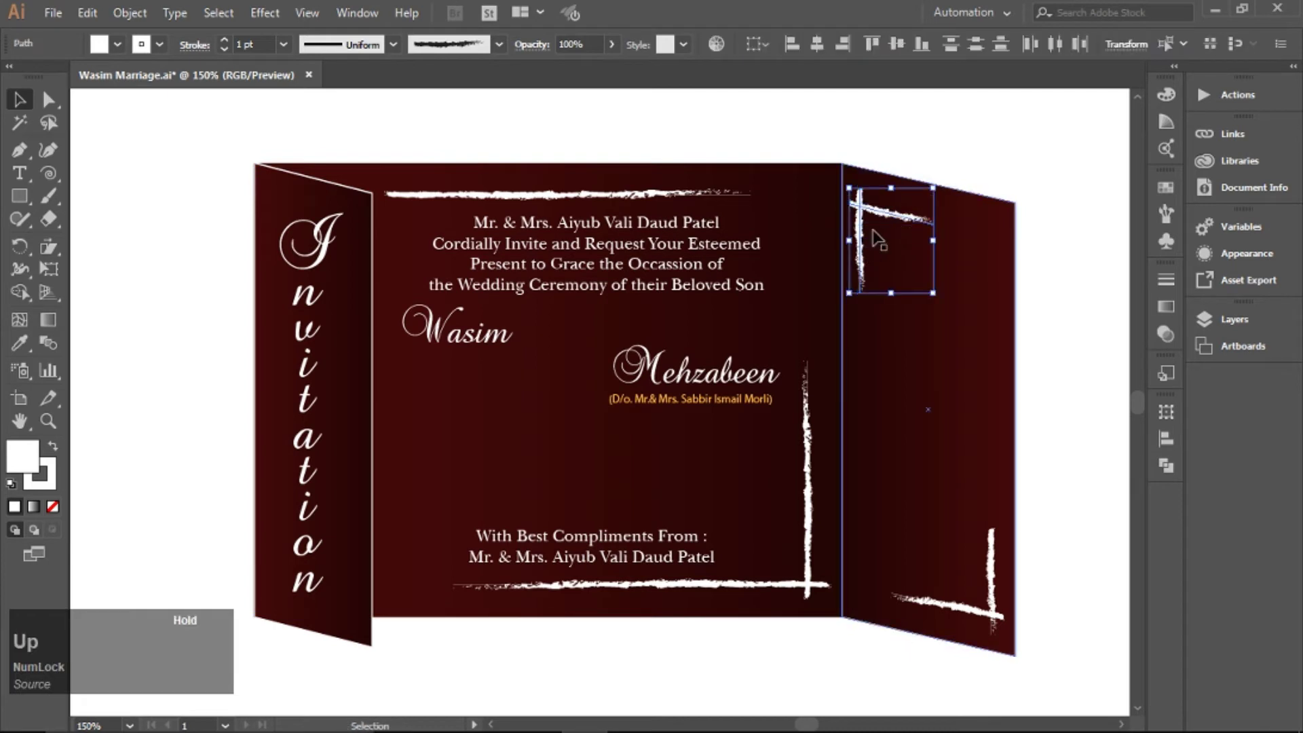
key(Right)
key(Up)
Step: Nudge the two brush strokes in the right flap's lower outer corner down, group them and shrink the group slightly
click(992, 583)
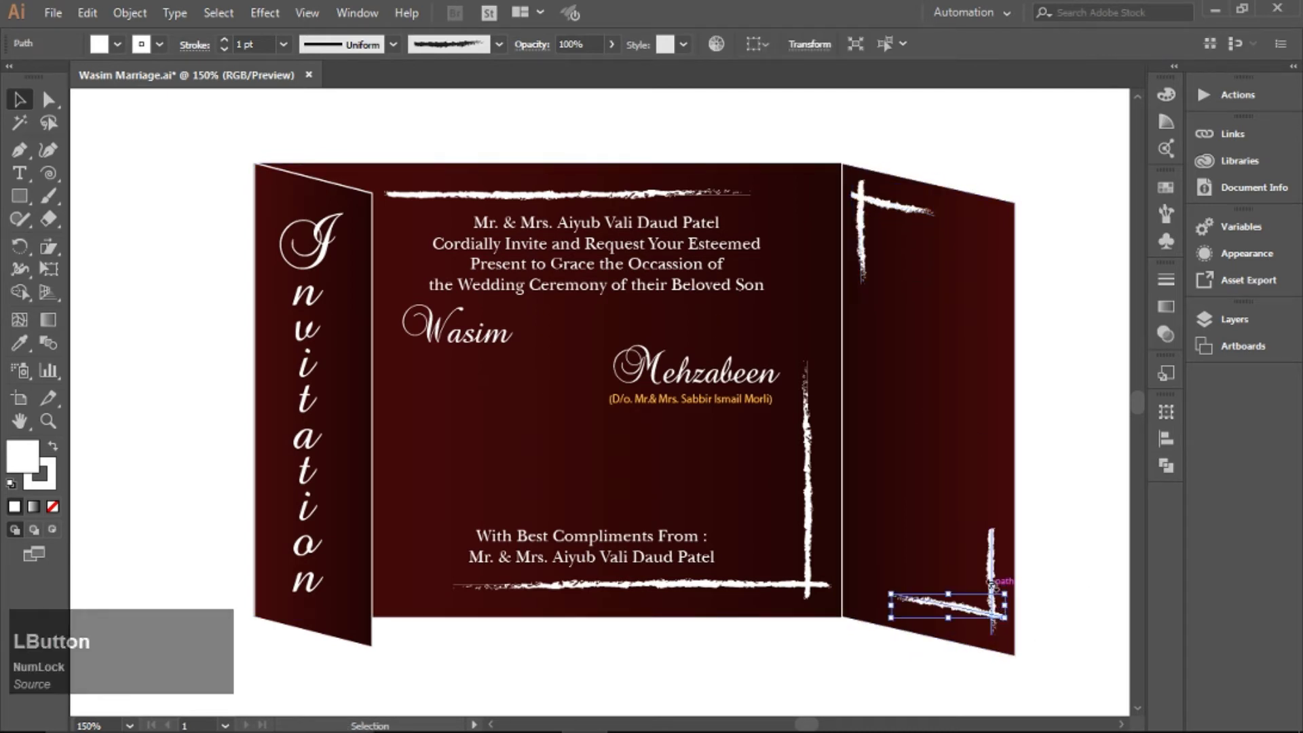
shift+click(992, 576)
key(Down)
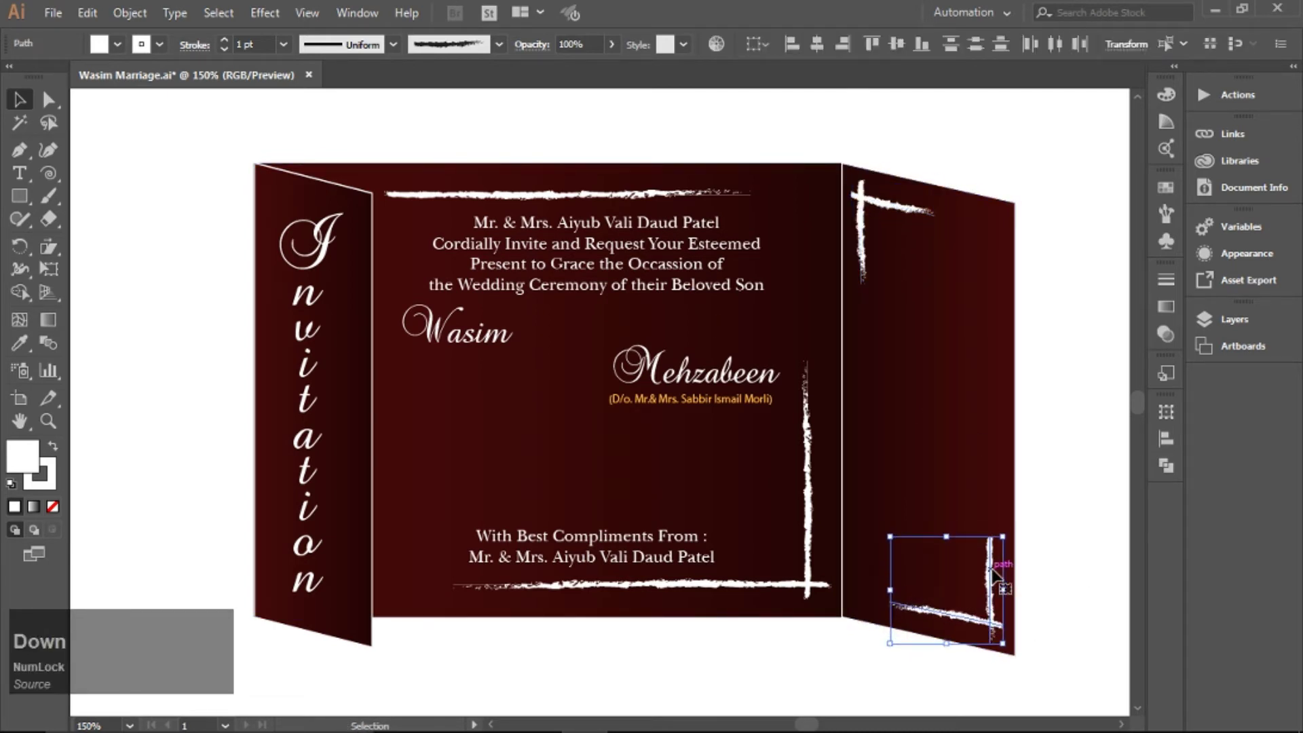
key(ctrl+g)
drag(891, 537, 900, 545)
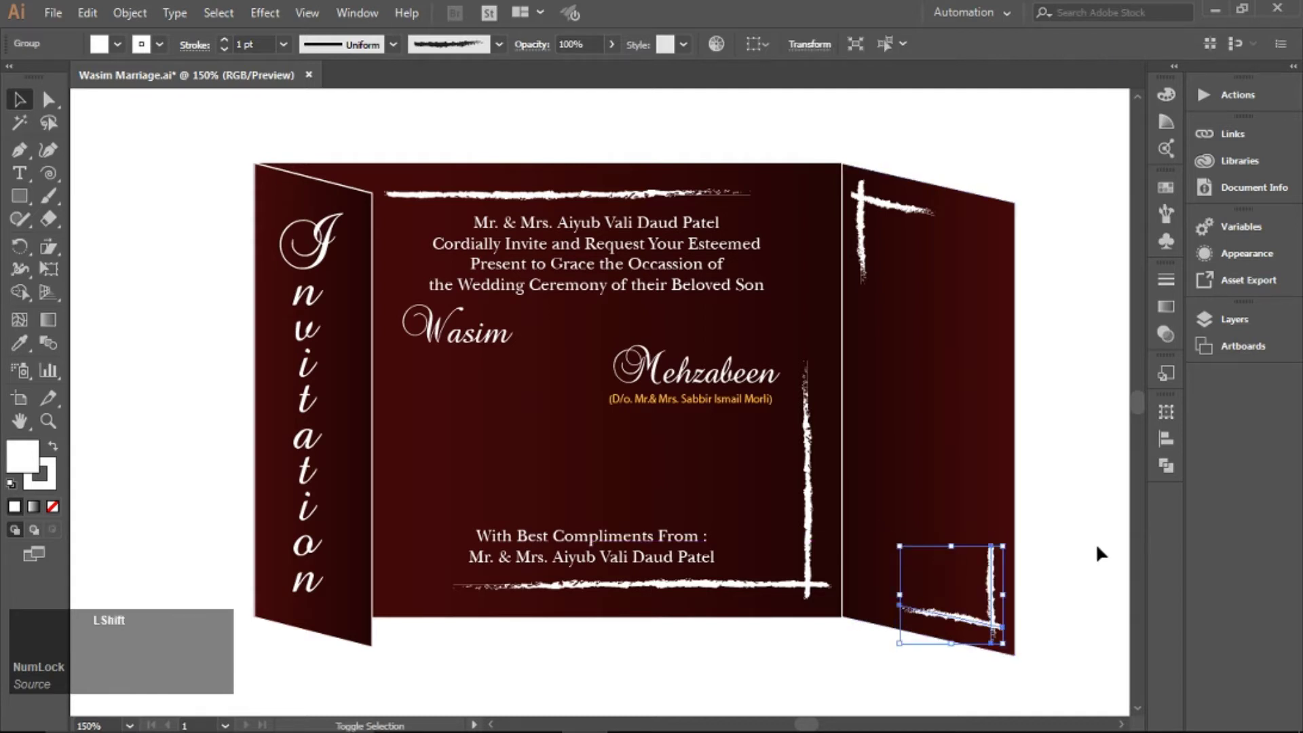
click(1097, 547)
Step: Group the right flap's slanted upper stroke with its lower corner strokes and place a copy over the left flap
click(876, 201)
shift+click(990, 624)
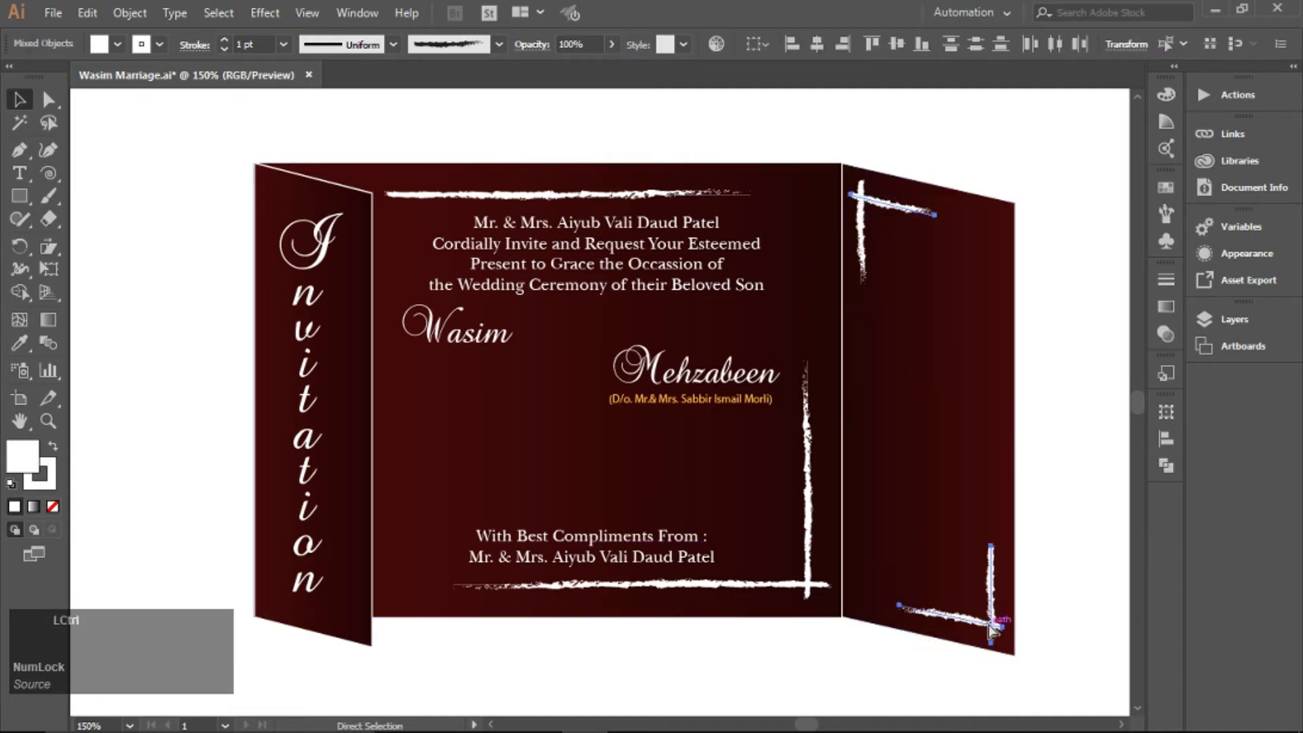
key(ctrl+g)
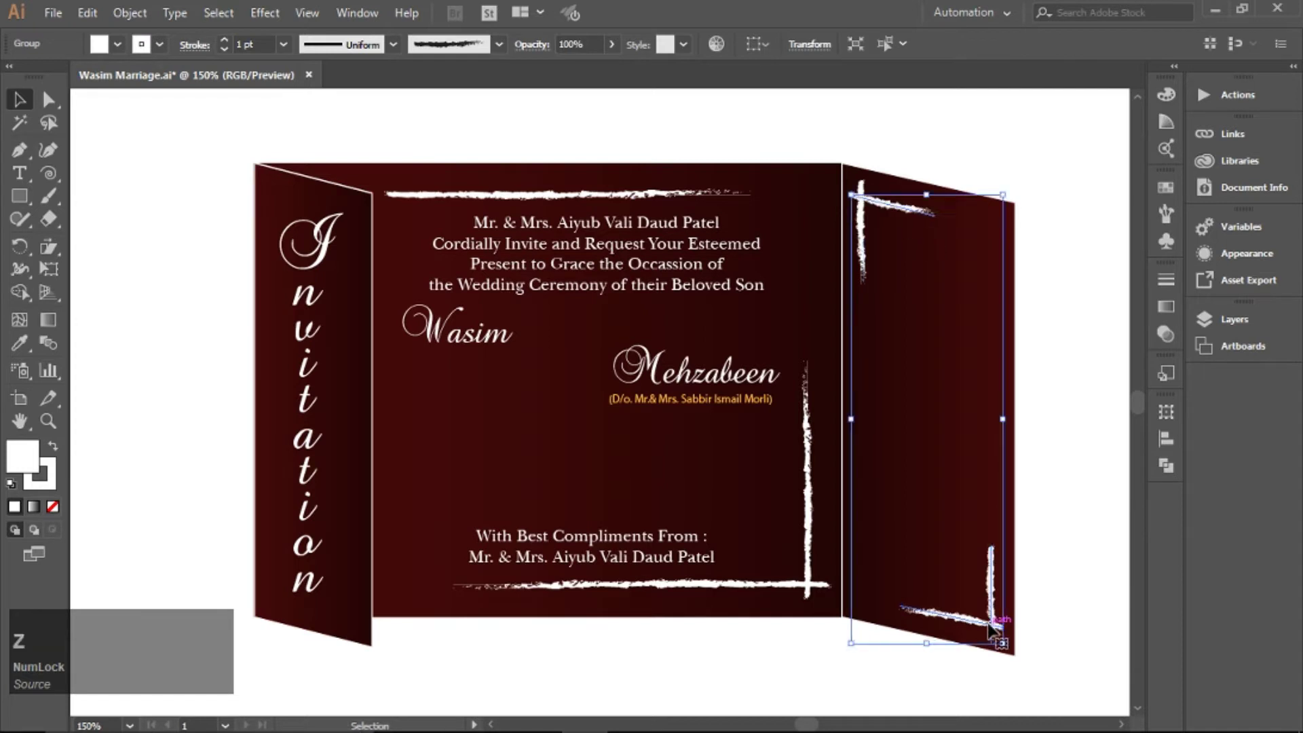
key(ctrl+f)
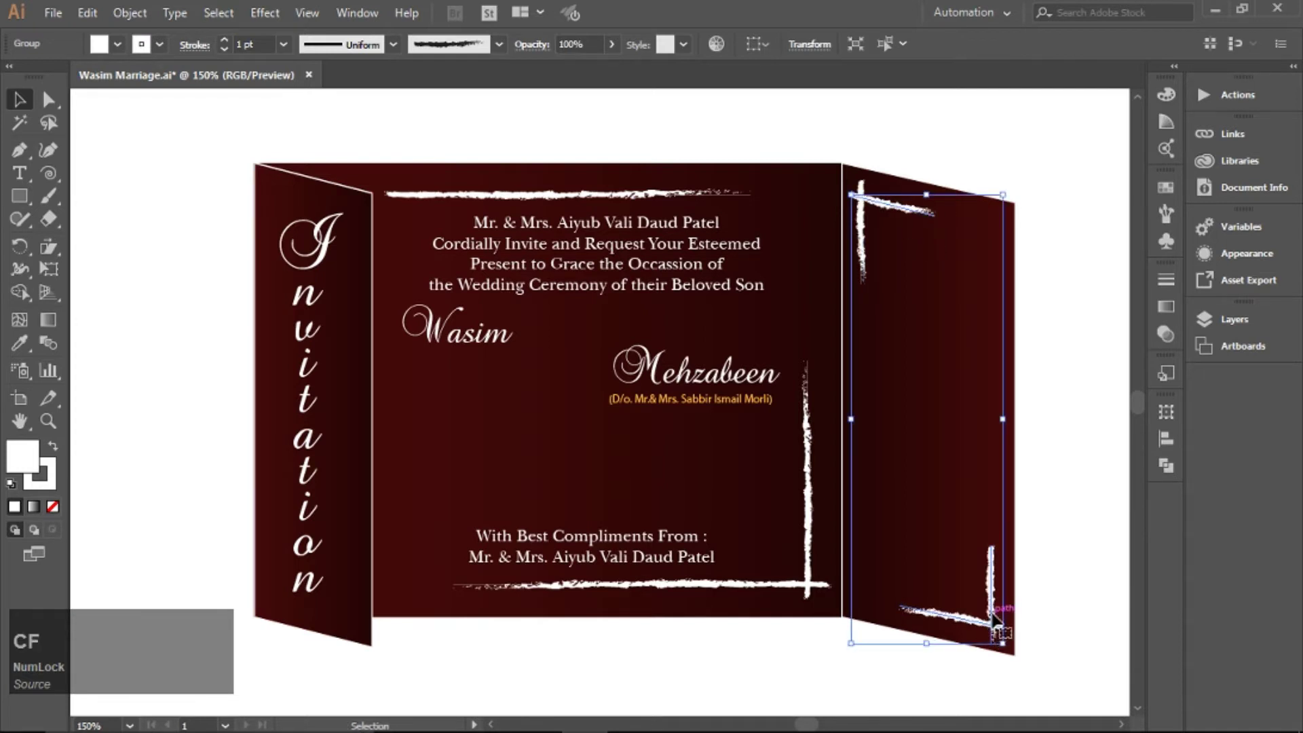
mouse_move(991, 628)
mouse_down()
mouse_move(364, 604)
mouse_move(389, 552)
mouse_move(882, 597)
mouse_move(770, 582)
mouse_move(380, 600)
mouse_move(390, 594)
mouse_move(407, 631)
mouse_up()
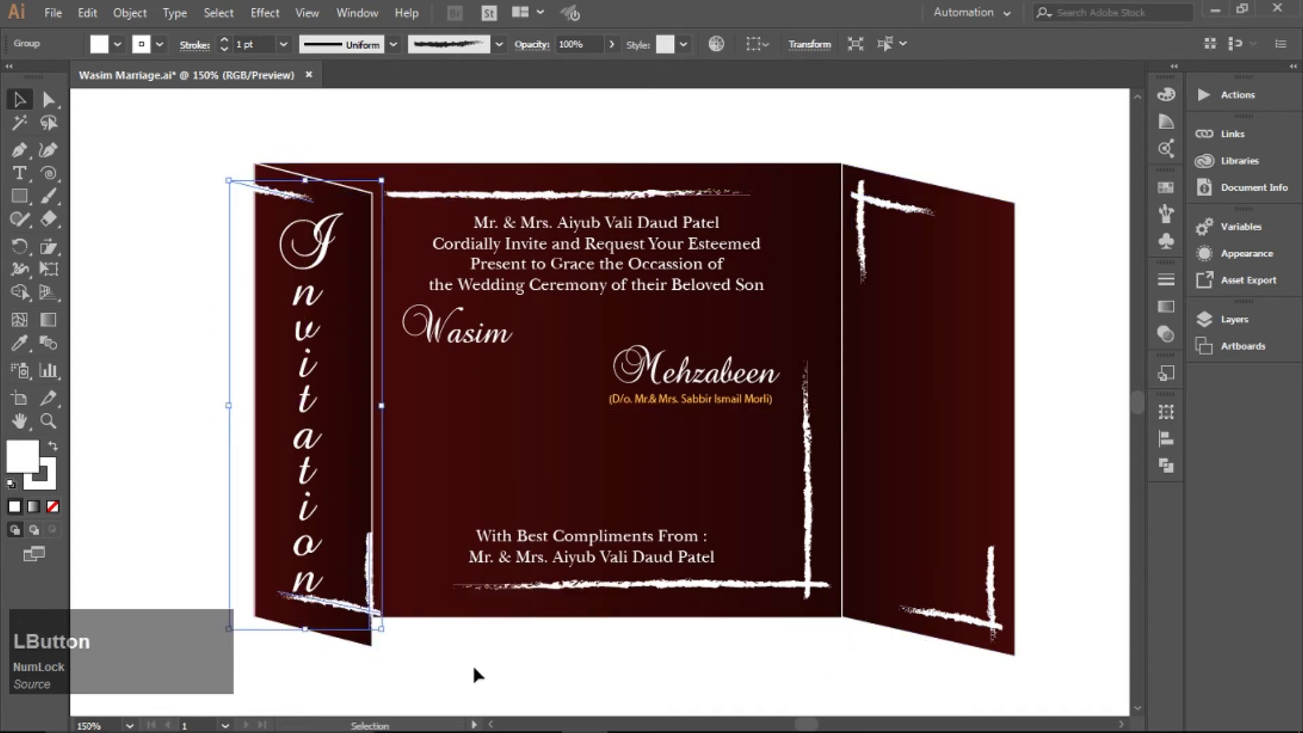
click(473, 668)
Step: Ungroup the copied strokes on the left flap
click(360, 607)
right_click(357, 606)
click(420, 462)
click(411, 662)
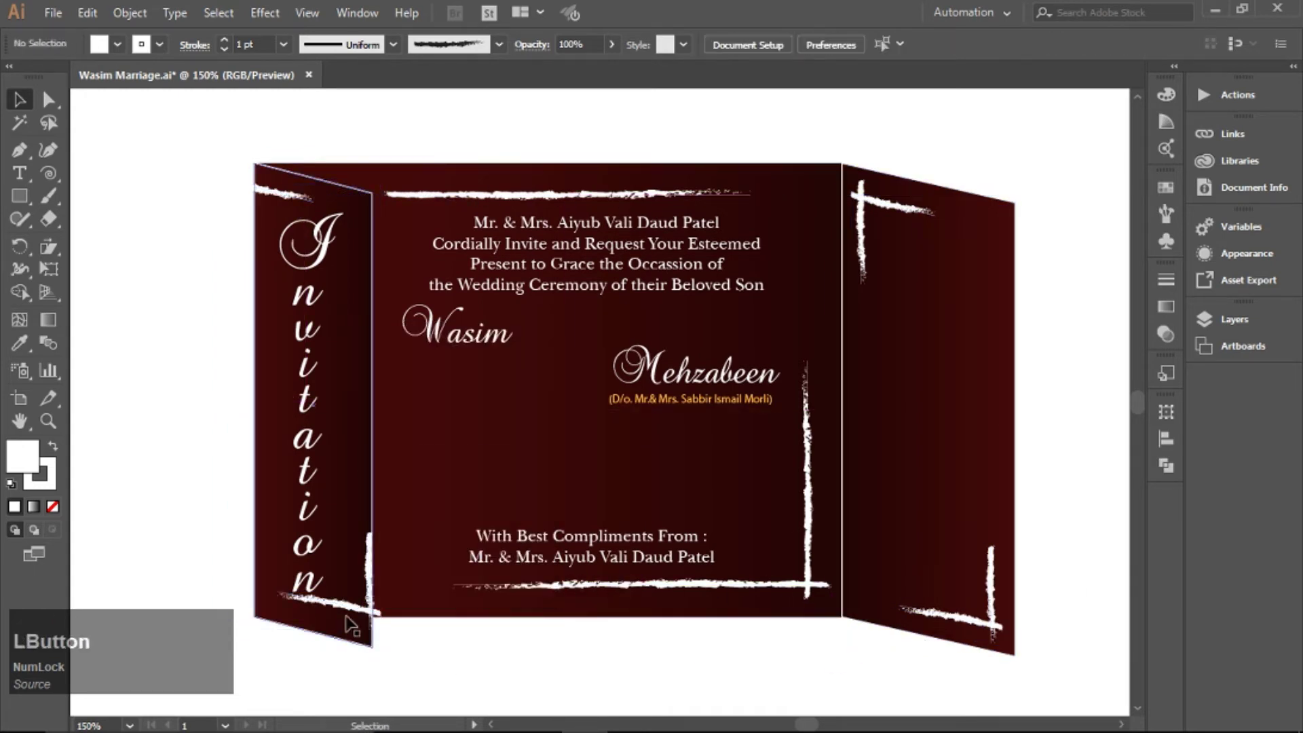
Step: Move the copied lower corner strokes inside the left flap's lower inner corner, shrink them slightly and nudge them down
click(368, 566)
shift+click(369, 566)
click(366, 568)
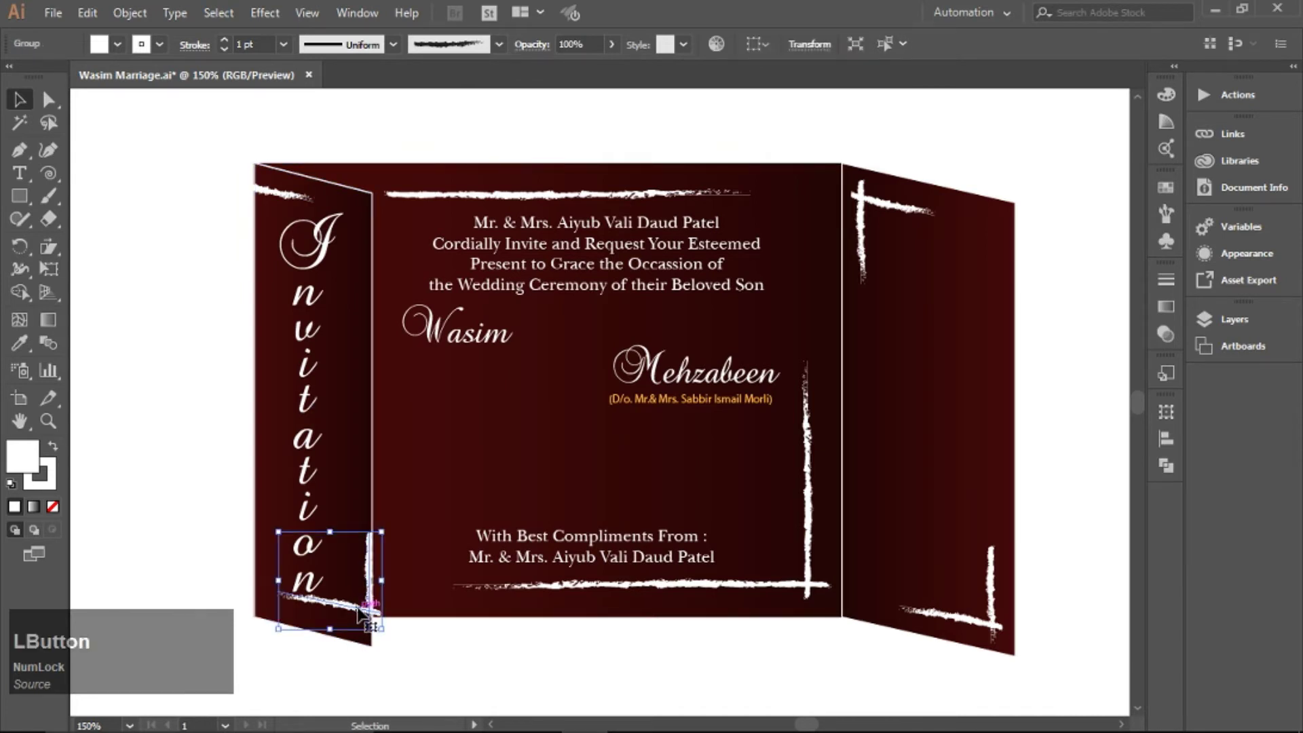
mouse_move(357, 609)
mouse_down()
mouse_move(333, 620)
mouse_move(340, 613)
mouse_up()
drag(262, 537, 270, 541)
key(Down)
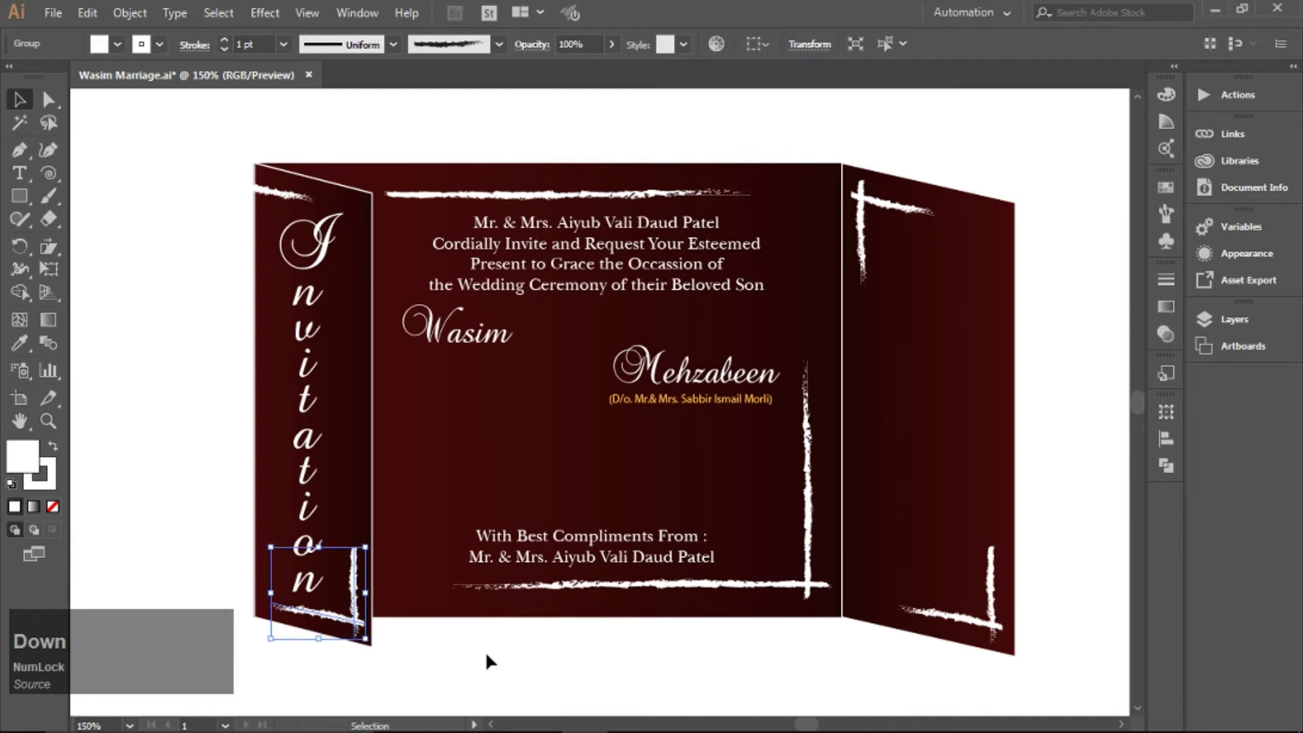
Step: Delete the copied slanted stroke at the top of the left flap
click(449, 629)
click(272, 194)
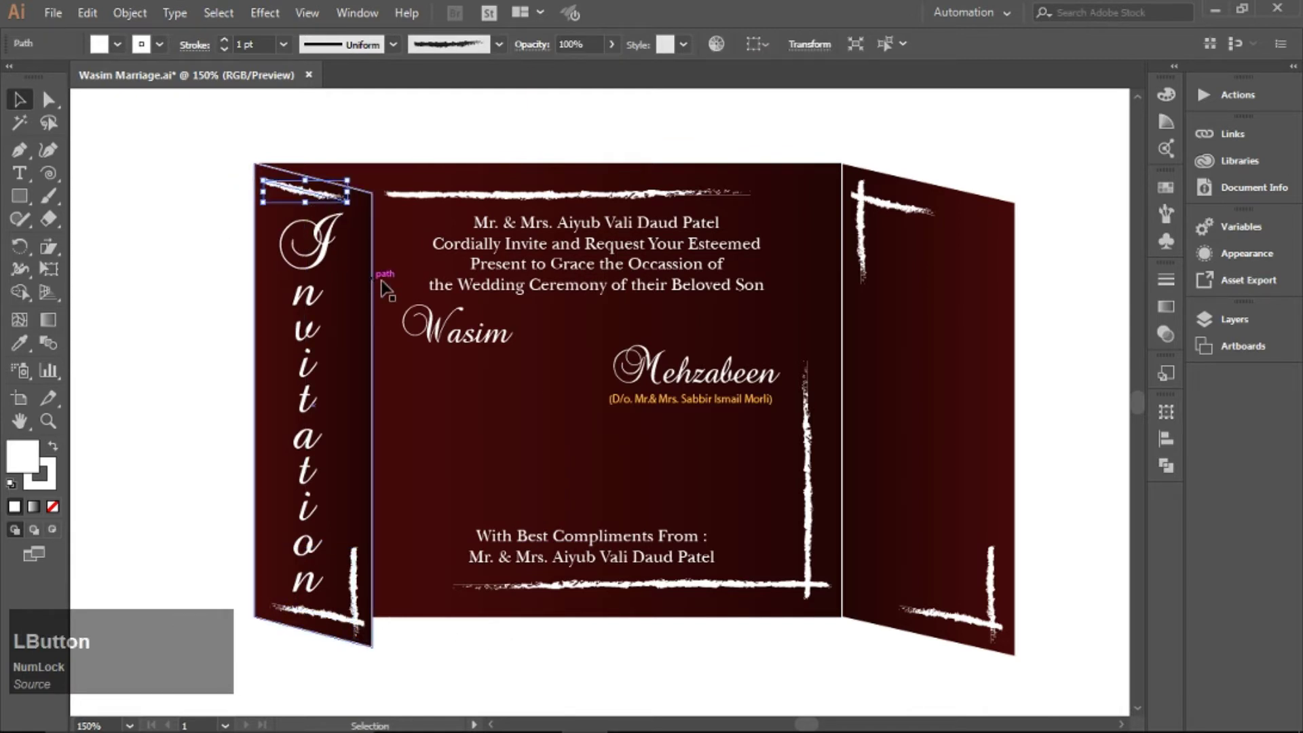
key(Delete)
Step: Ungroup the right flap's upper slanted stroke from its lower corner strokes
click(868, 243)
shift+click(866, 236)
right_click(890, 206)
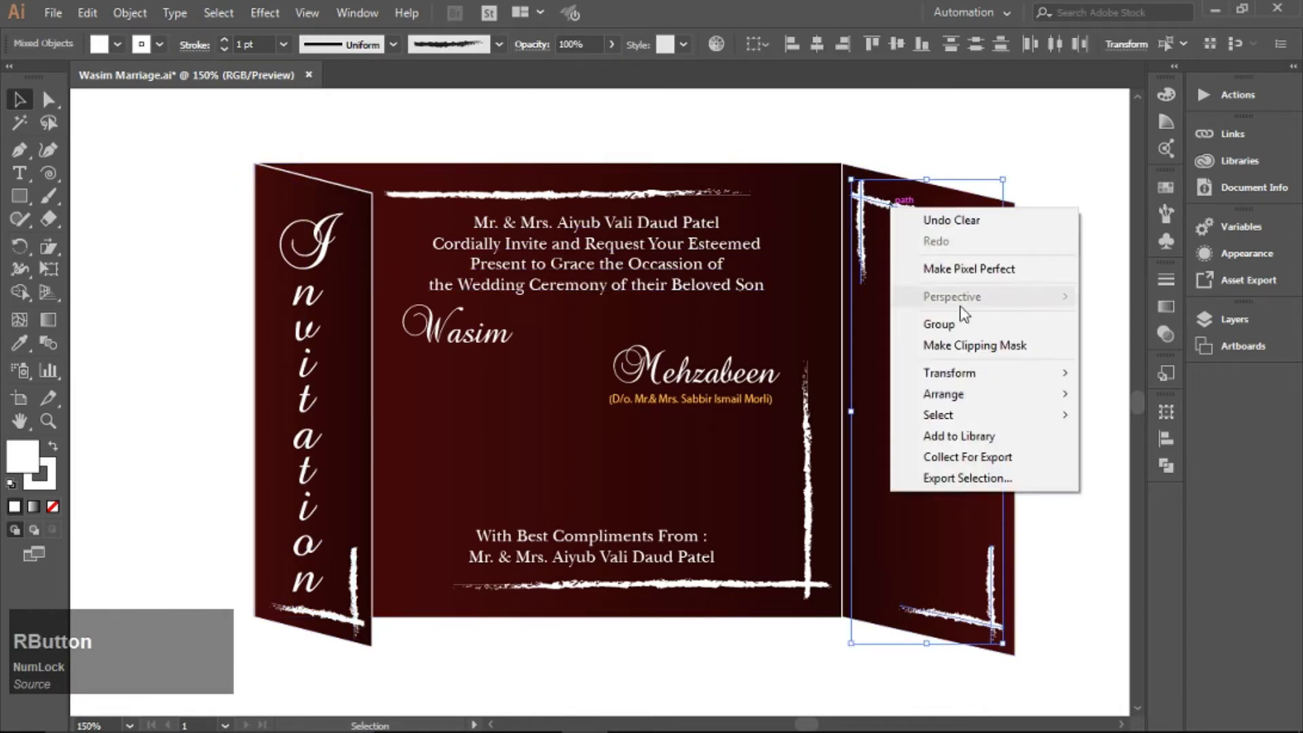
click(1101, 572)
right_click(985, 623)
right_click(992, 574)
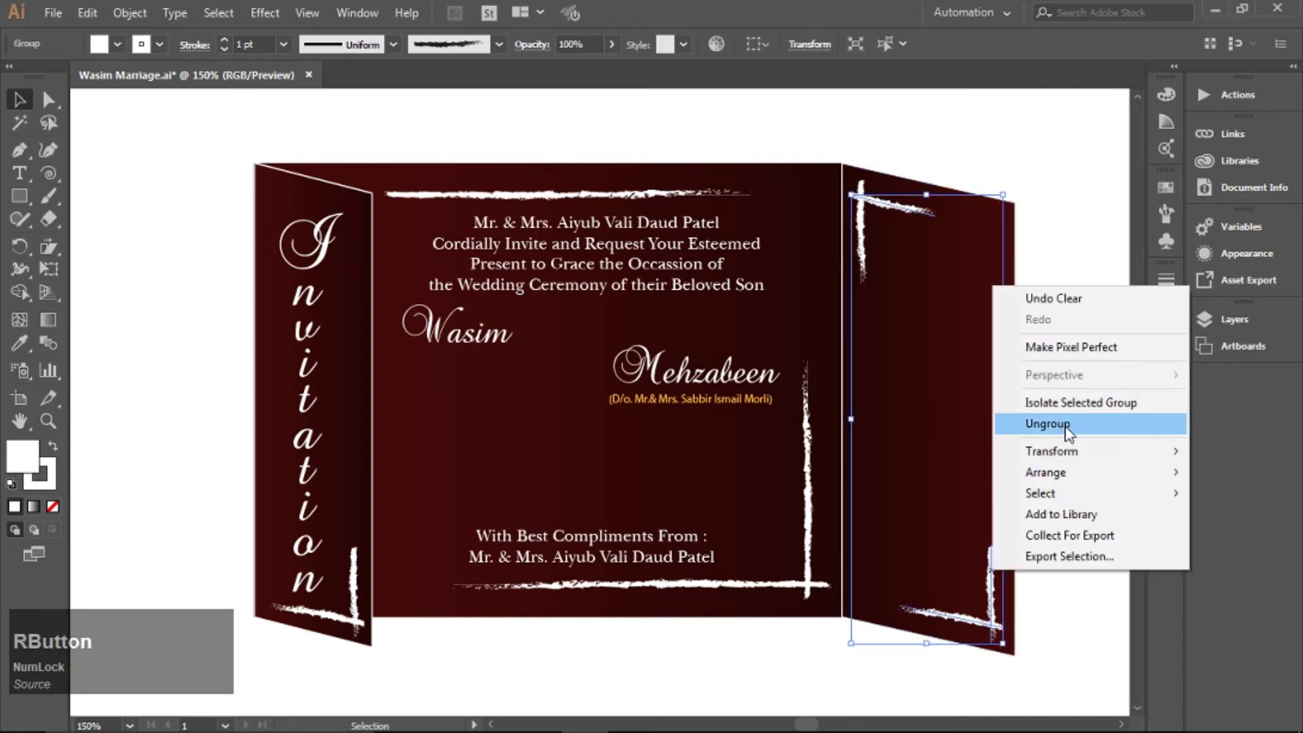
click(1045, 428)
Step: Group the two strokes in the right flap's upper corner and copy the group to the left flap's upper outer corner
shift+click(862, 238)
right_click(861, 239)
click(918, 354)
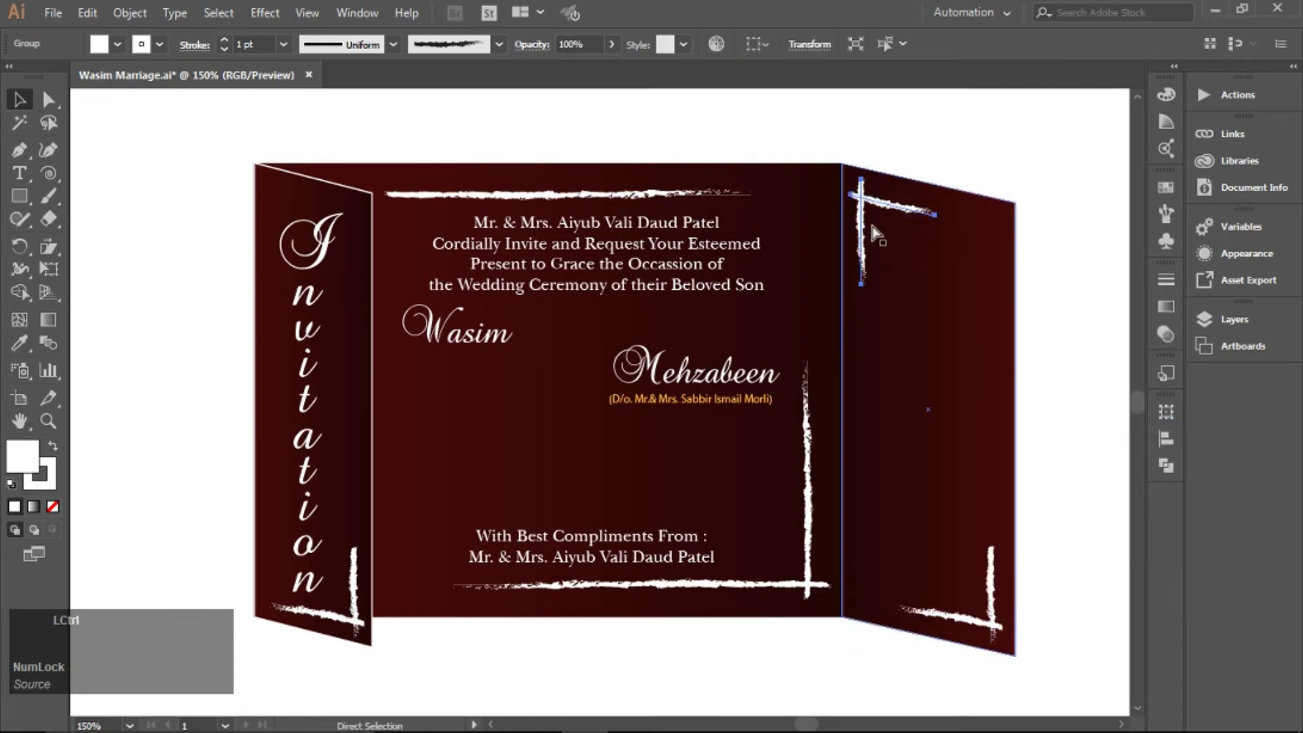
drag(885, 223, 299, 220)
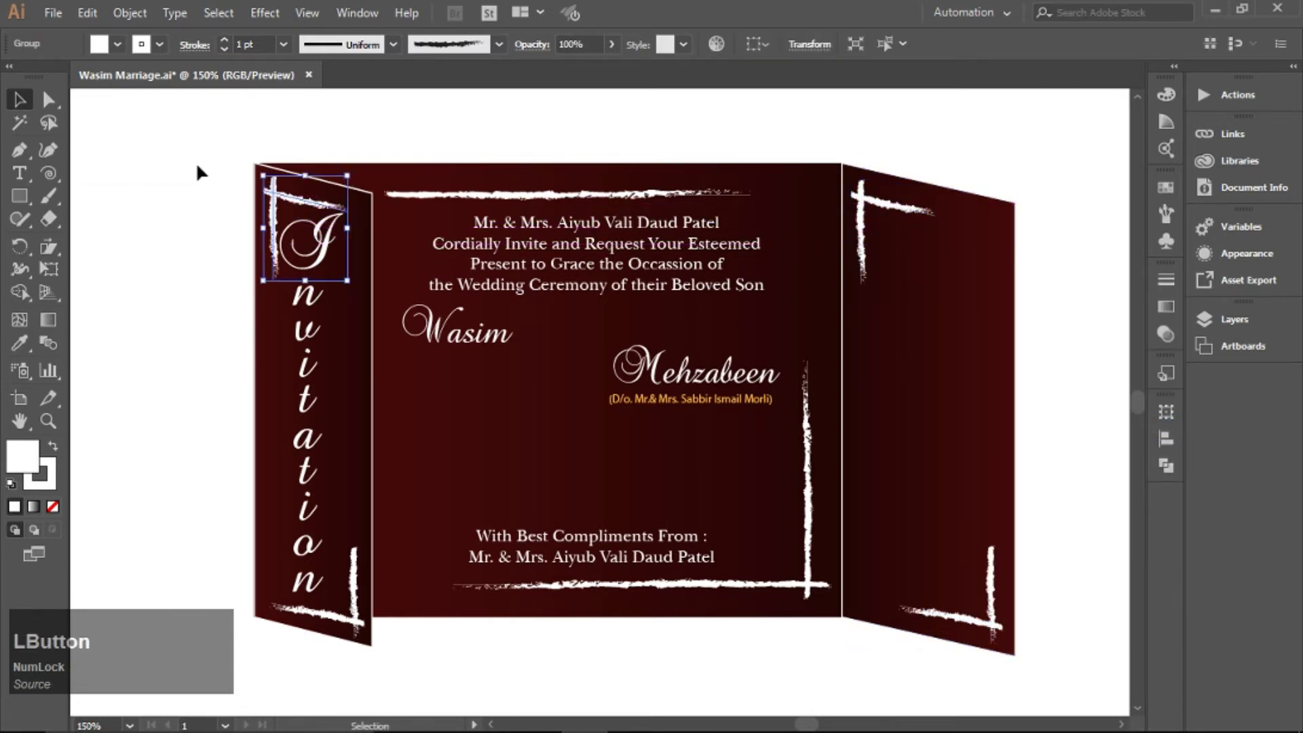
Step: Shrink the copied upper corner strokes so they fit beside the "I" of the left flap's lettering
click(196, 162)
click(284, 243)
drag(339, 271, 338, 269)
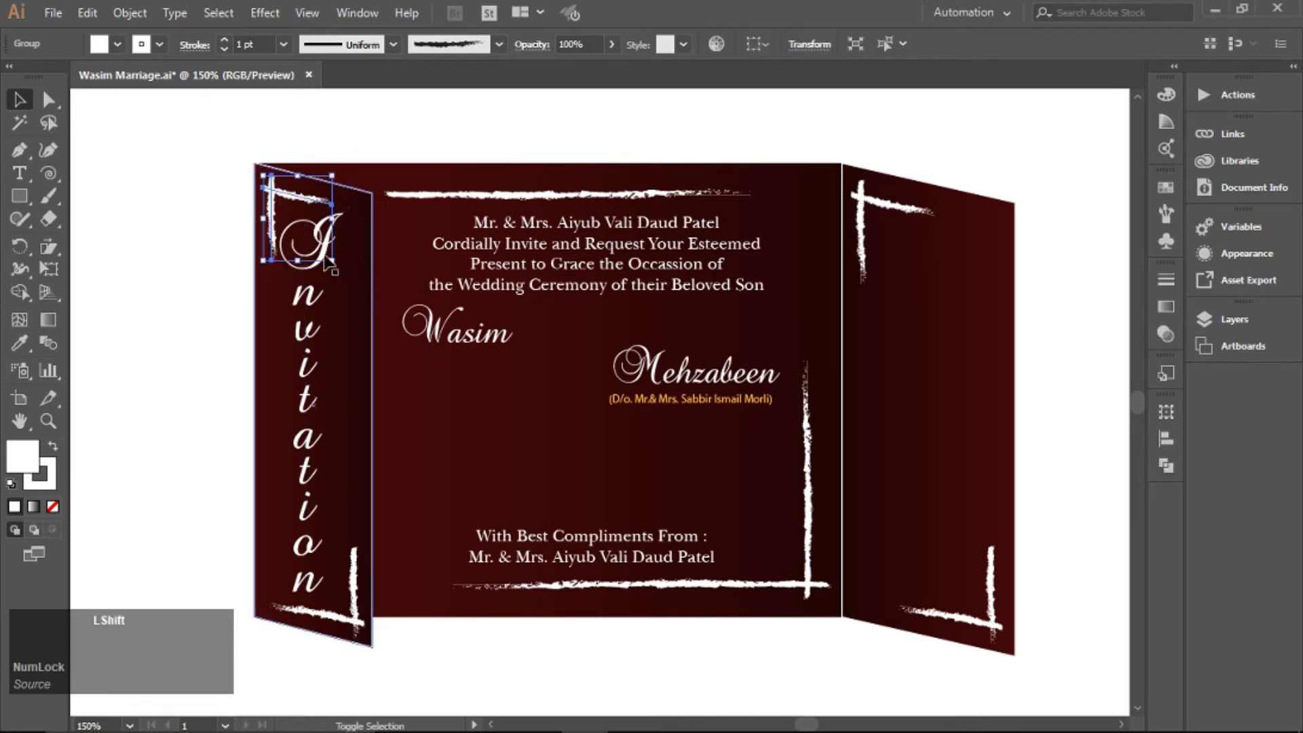
click(180, 202)
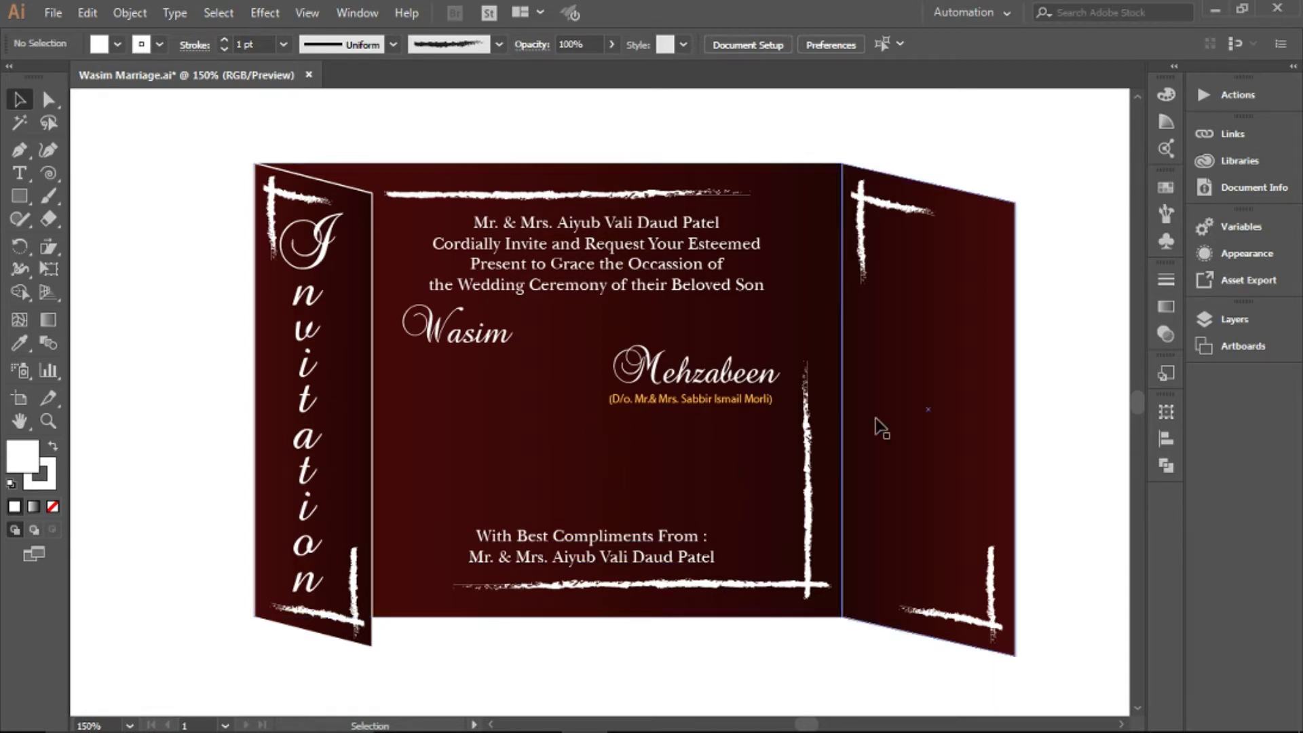
Step: Draw a small white-stroked spiral in the middle of the right flap and rotate it 270°
click(48, 173)
drag(907, 395, 922, 429)
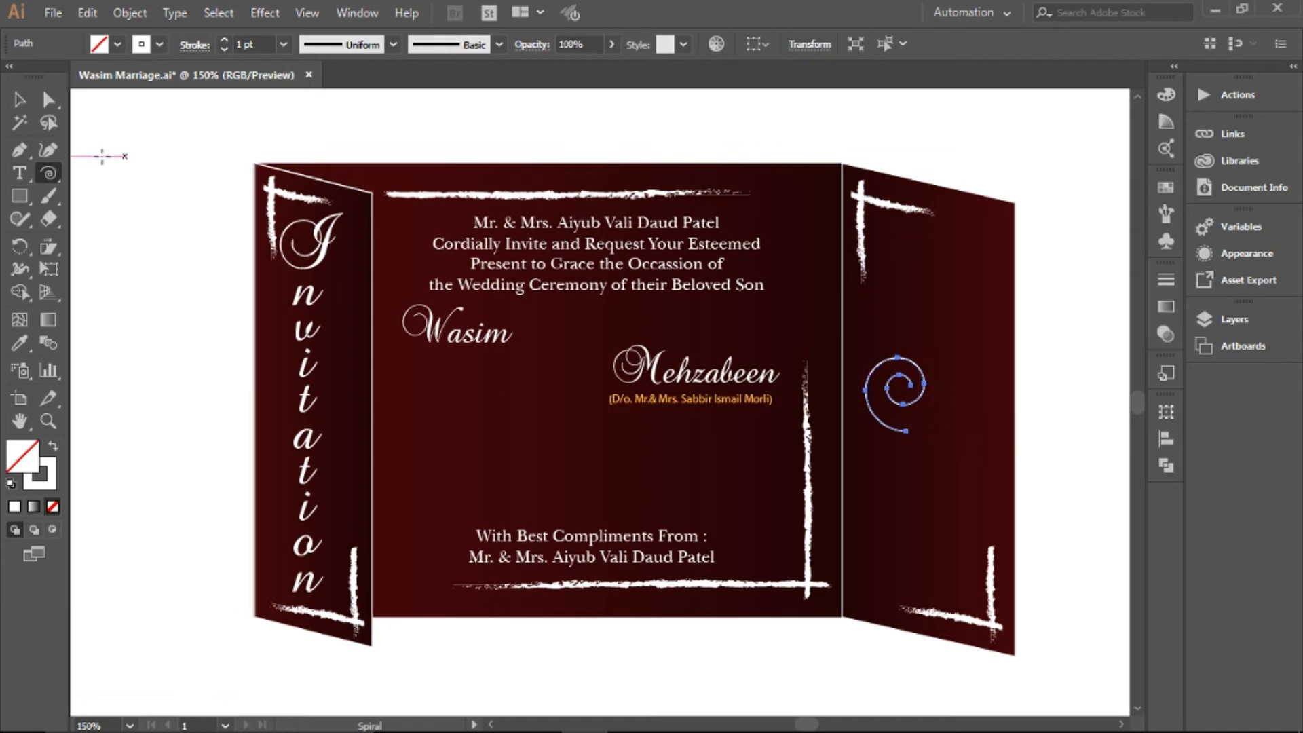
click(19, 102)
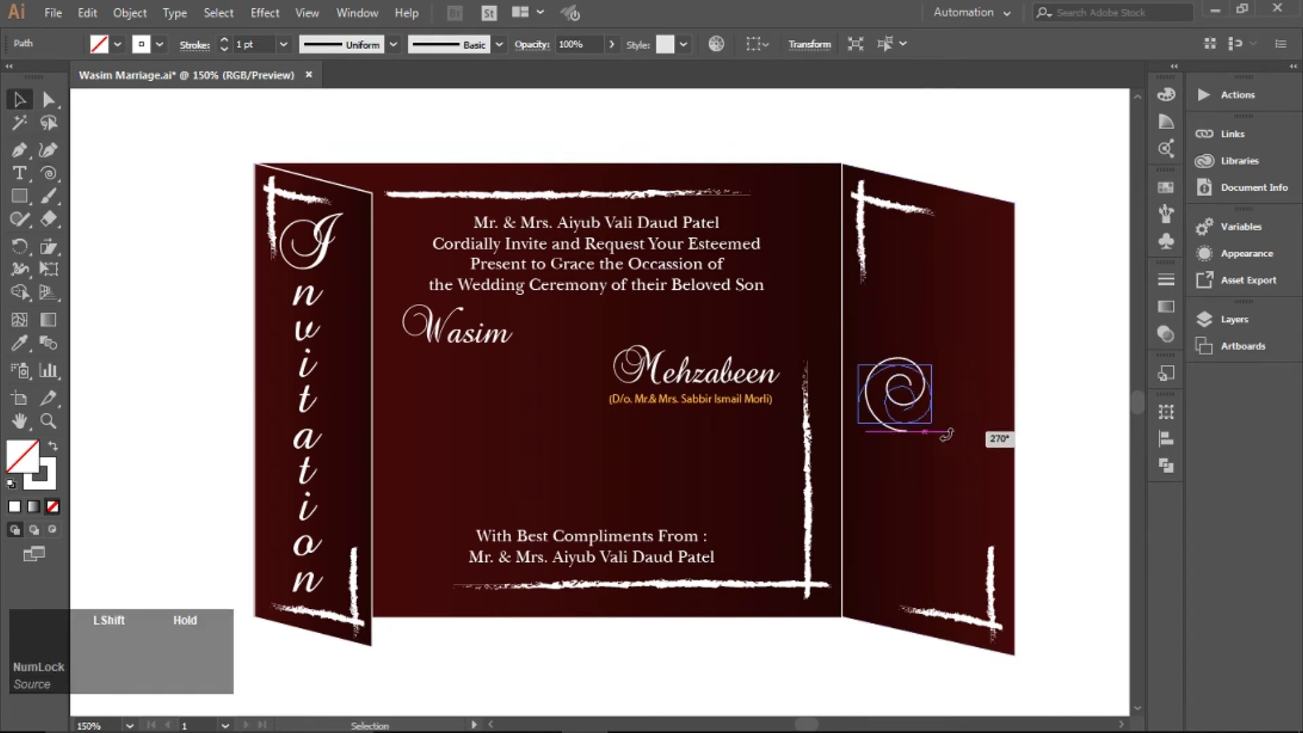
click(1039, 451)
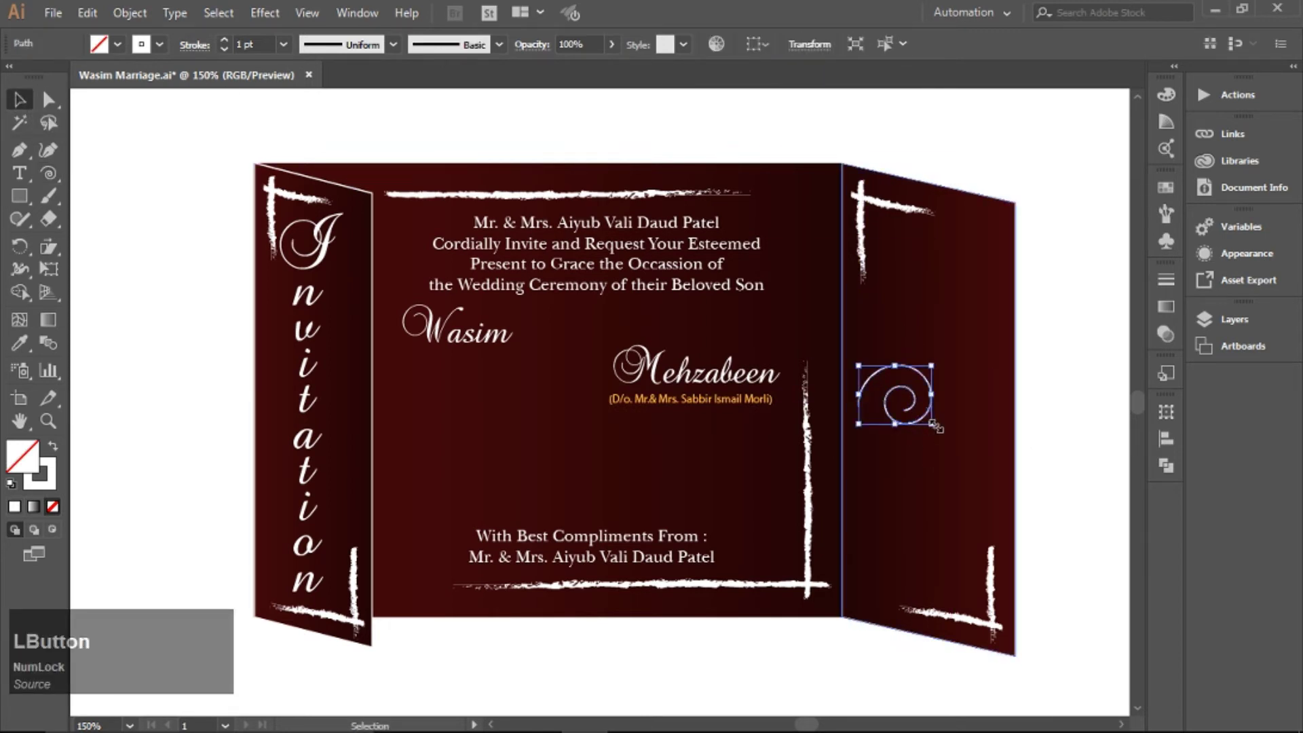
Step: Shrink the spiral, move it to the right end of the main panel's top line and apply the charcoal-style brush at 0.75 pt
drag(932, 425, 766, 241)
click(1042, 438)
click(1166, 214)
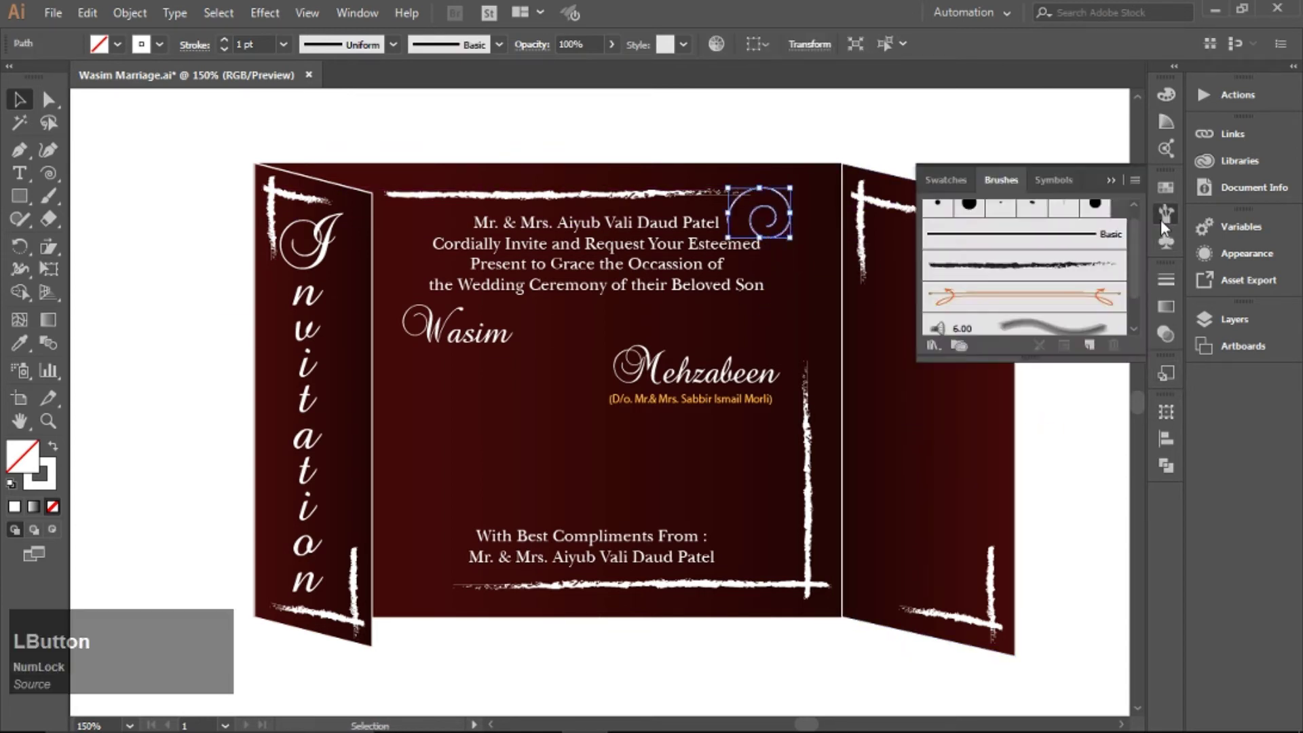
click(1023, 265)
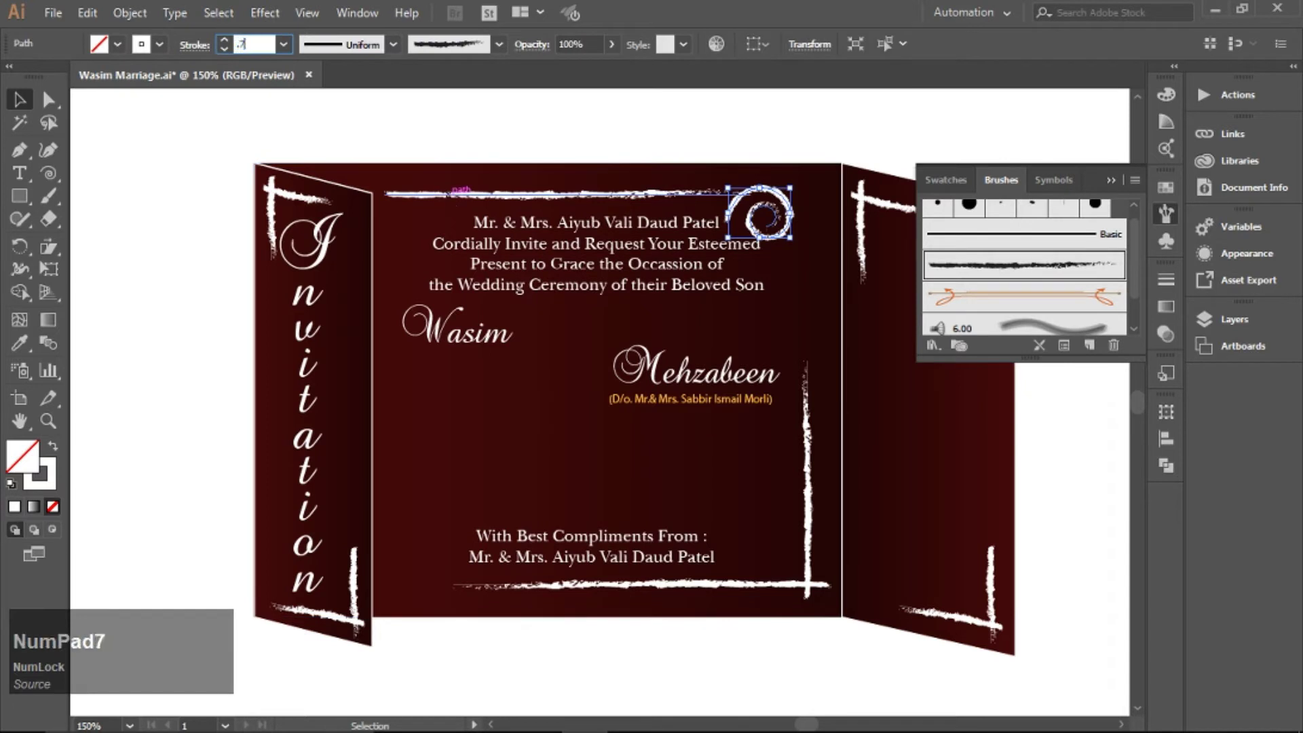
click(1026, 157)
Step: Shrink the brushed spiral further and rotate it so its outer end meets the main panel's top line
click(778, 237)
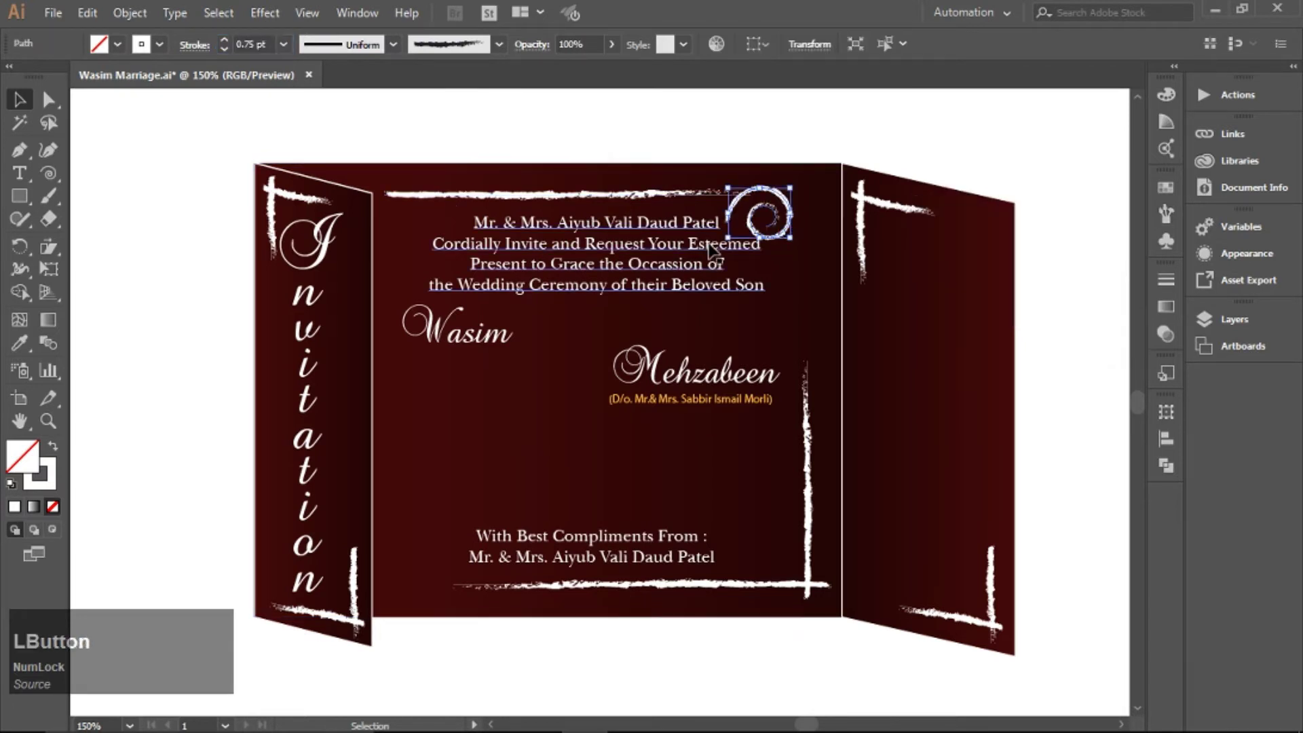
drag(796, 237, 772, 206)
click(872, 148)
scroll(764, 193, up, 4)
drag(865, 183, 865, 312)
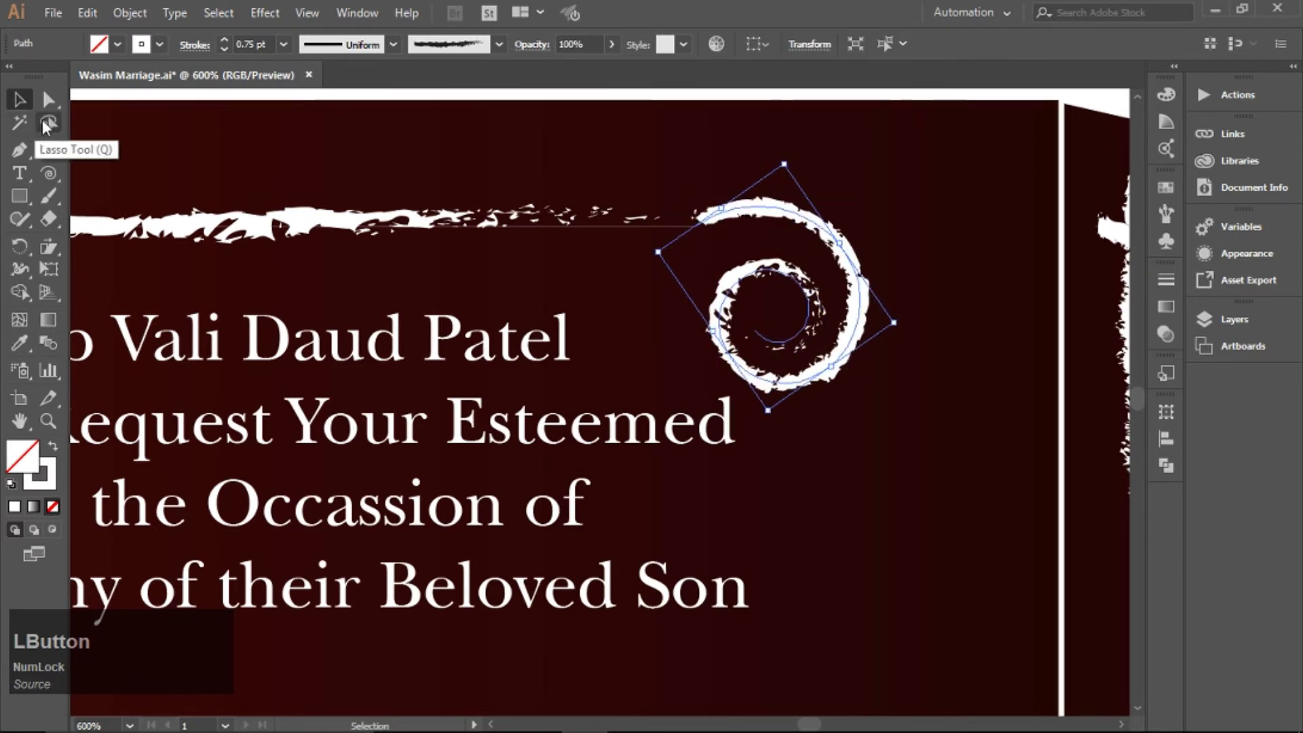
Step: Reshape the spiral's outer end point so its curve flows smoothly into the main panel's top line
click(49, 100)
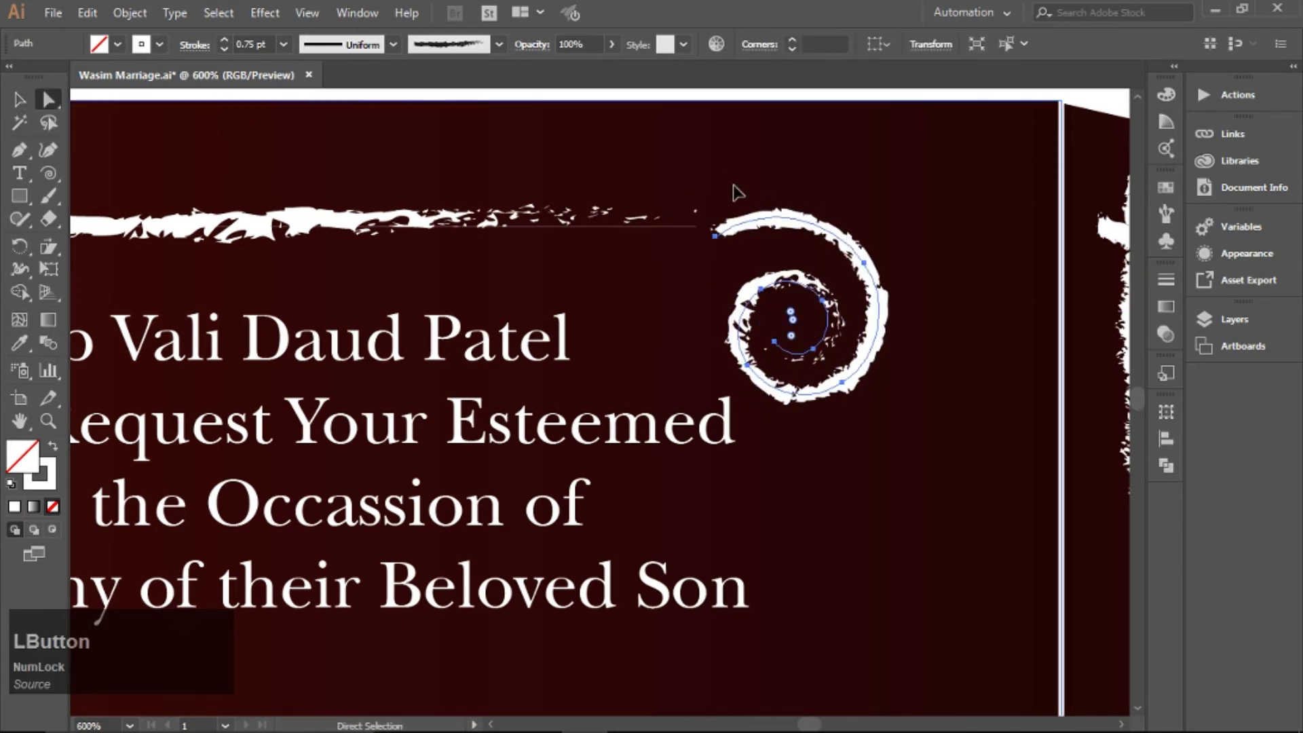
mouse_move(756, 231)
mouse_down()
mouse_move(743, 204)
mouse_move(755, 216)
mouse_up()
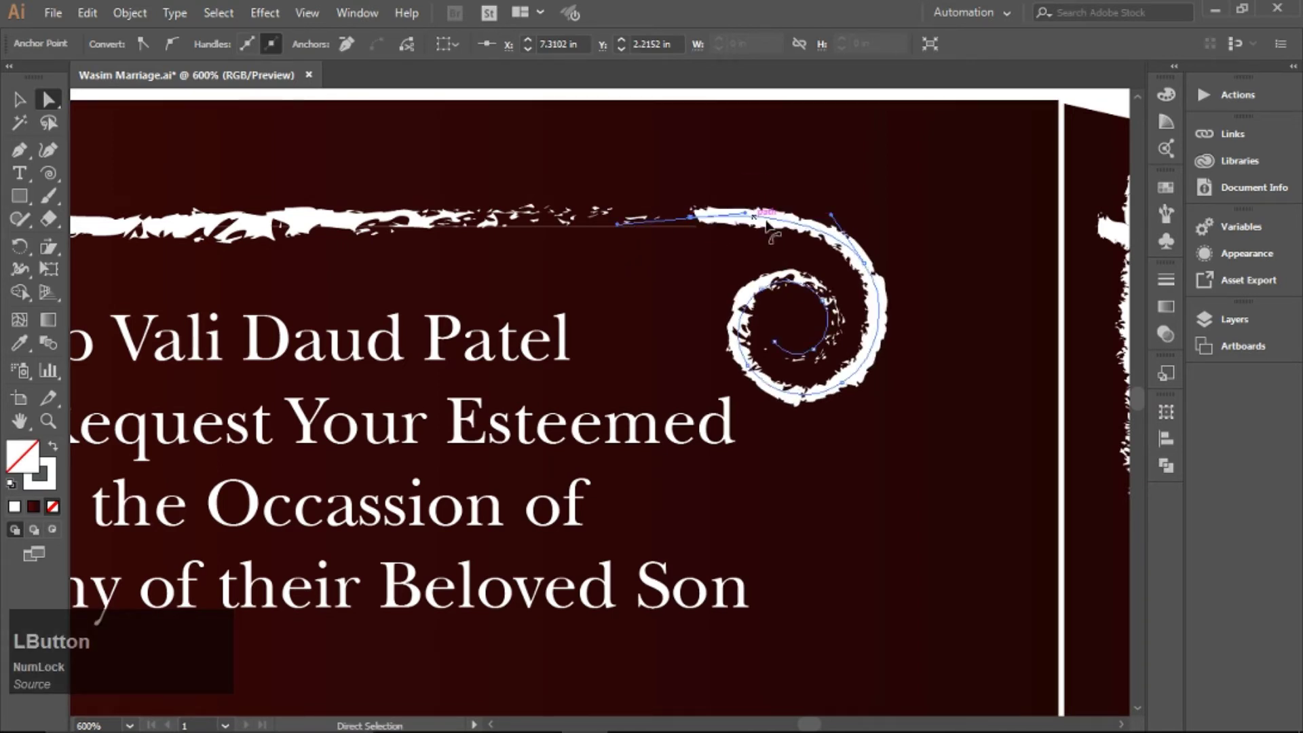
key(v)
scroll(860, 271, down, 2)
click(735, 144)
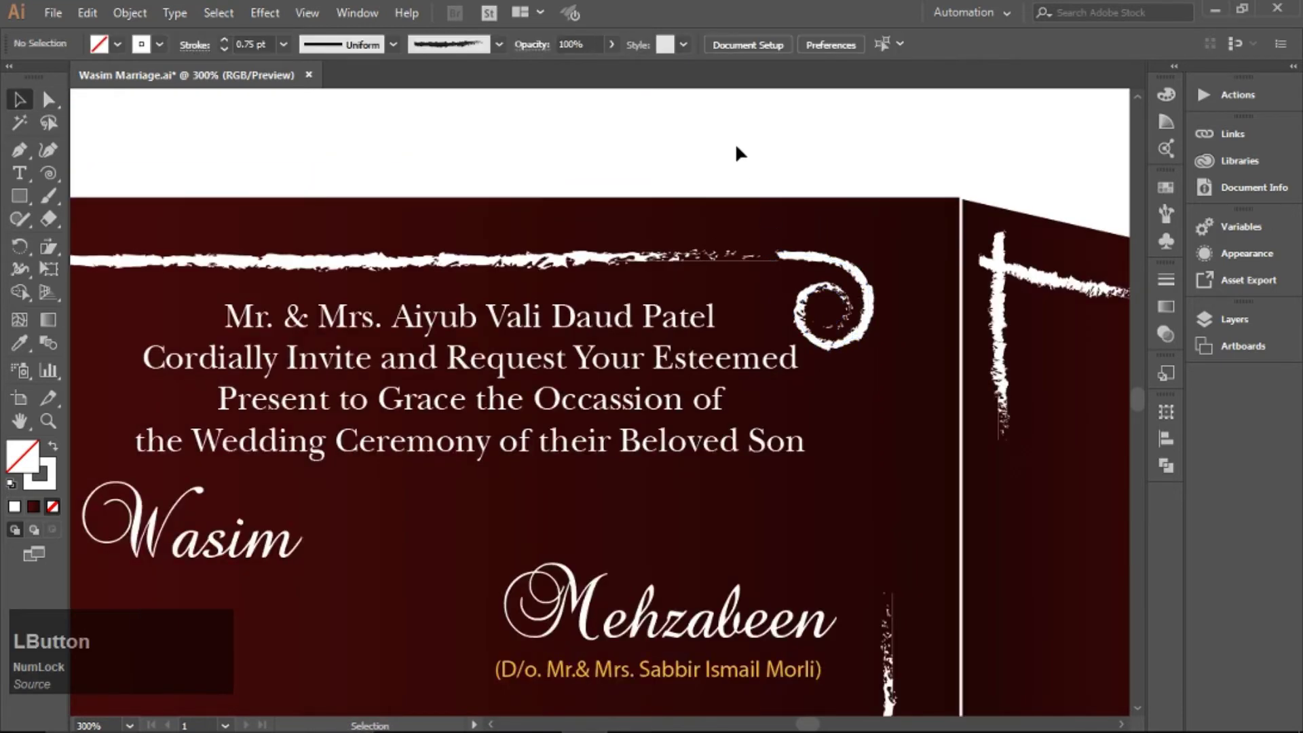
Step: Copy the spiral to the left end of the line beneath the compliments text, turned so its tail meets that line
click(861, 342)
drag(893, 317, 426, 656)
click(831, 278)
click(907, 402)
Step: Move the lower spiral left toward the flap and stretch the bottom line left to meet it, about 3.94 in wide
scroll(814, 334, down, 1)
scroll(814, 333, down, 1)
click(217, 558)
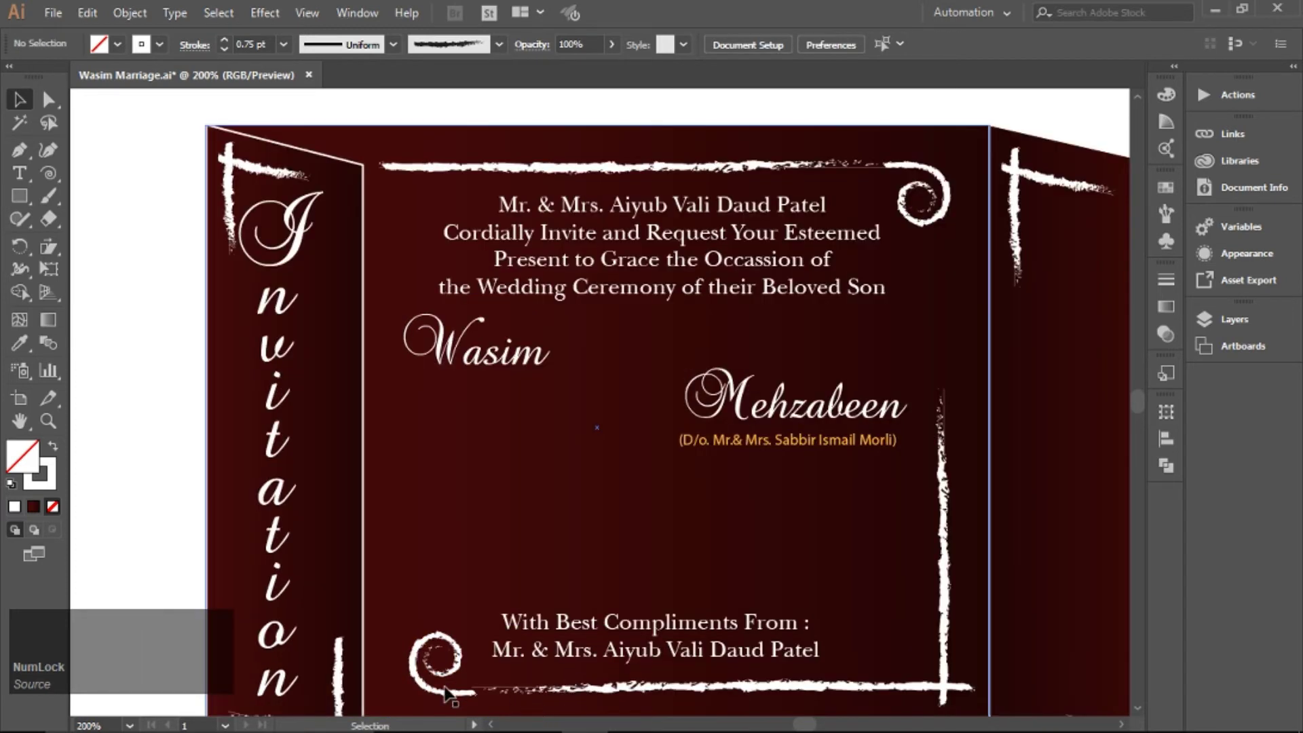
click(440, 688)
click(525, 689)
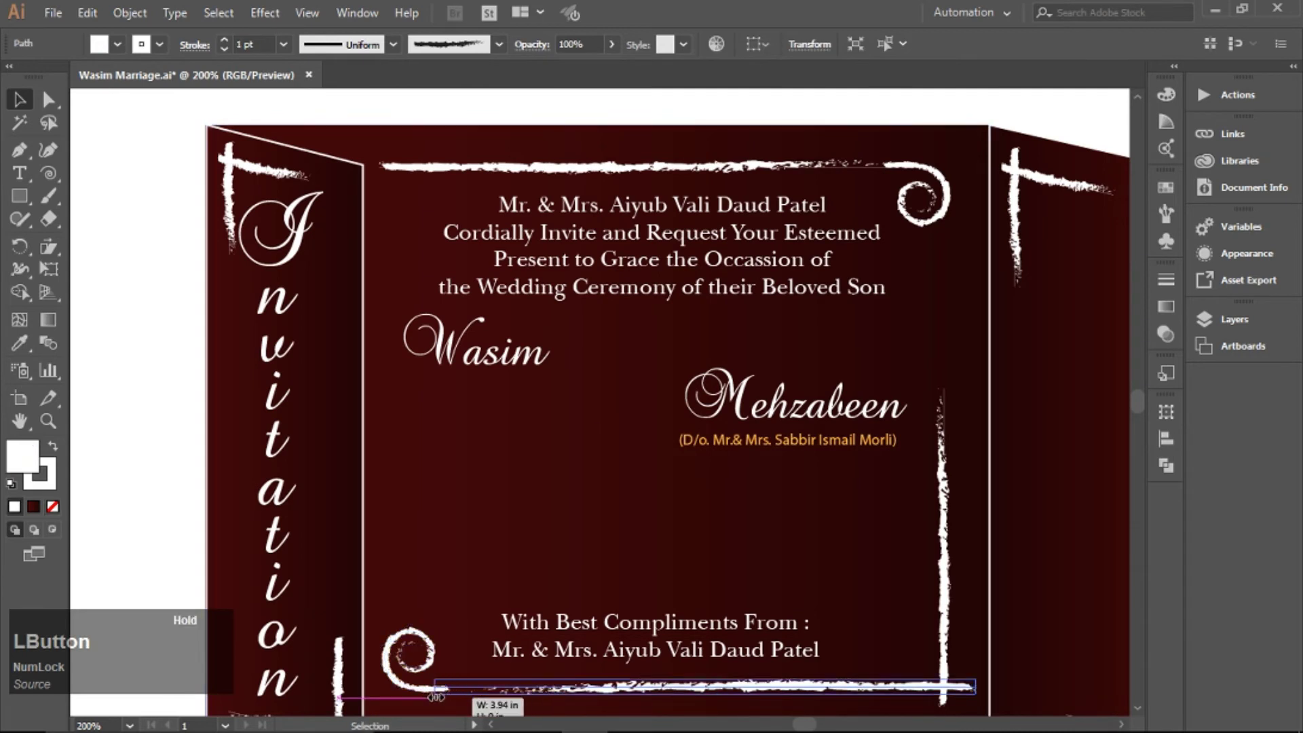
drag(436, 697, 436, 697)
click(140, 555)
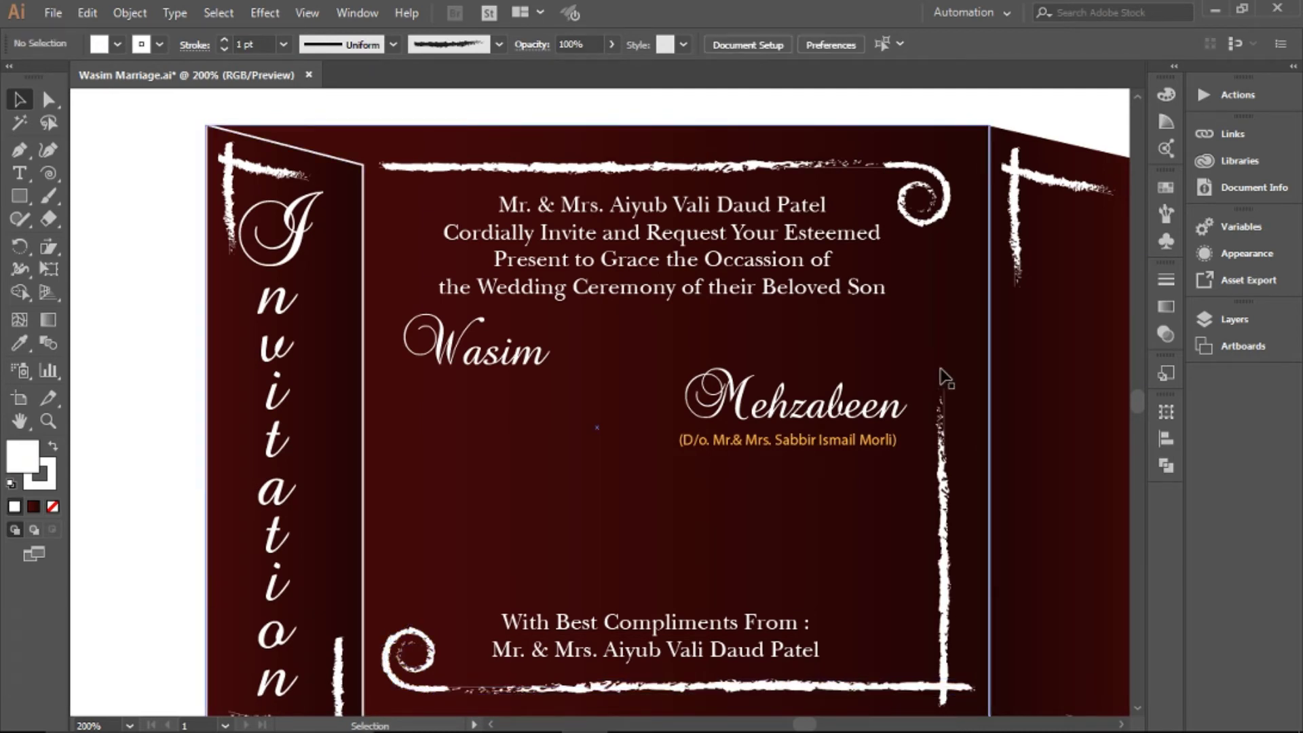
Step: Stretch the main panel's top brush line left until it overlaps the left flap's inner edge
click(378, 172)
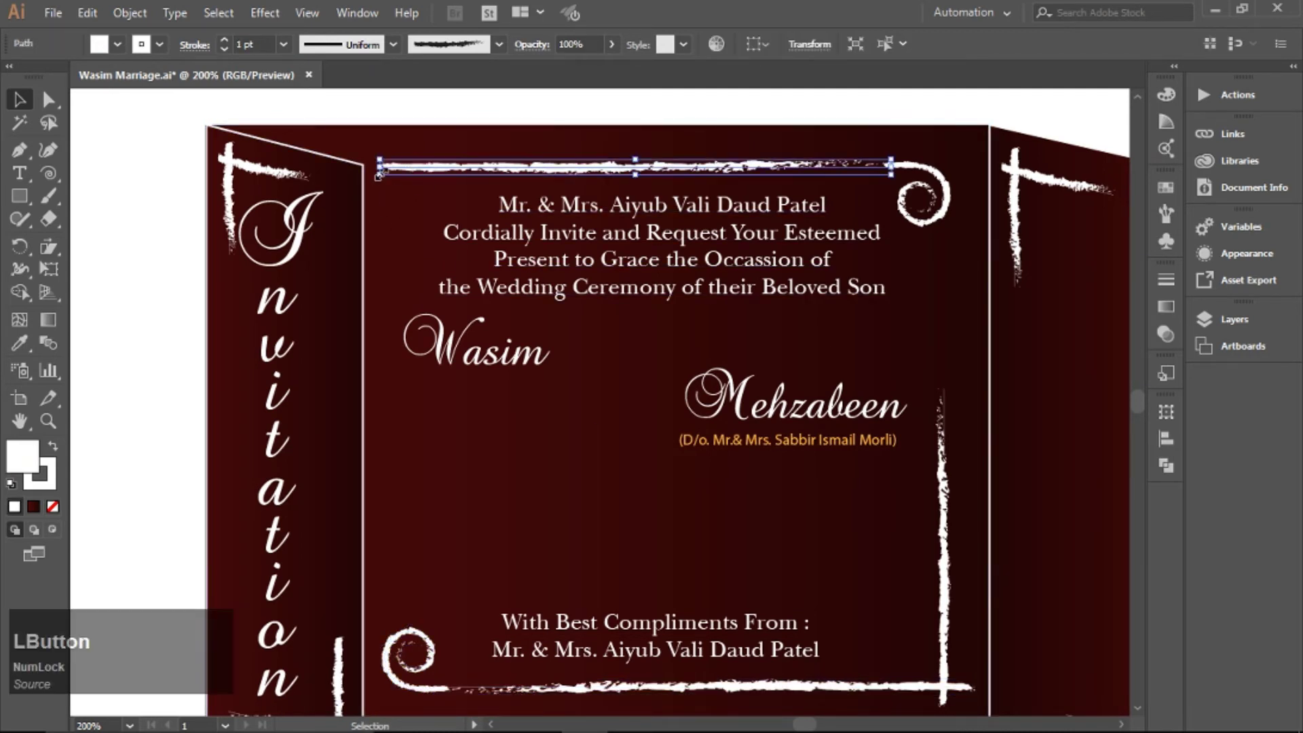
click(79, 209)
key(ctrl+minus)
Step: Bring the left flap together with its lettering and corner accents to the front, above the main panel's top brush line
click(326, 211)
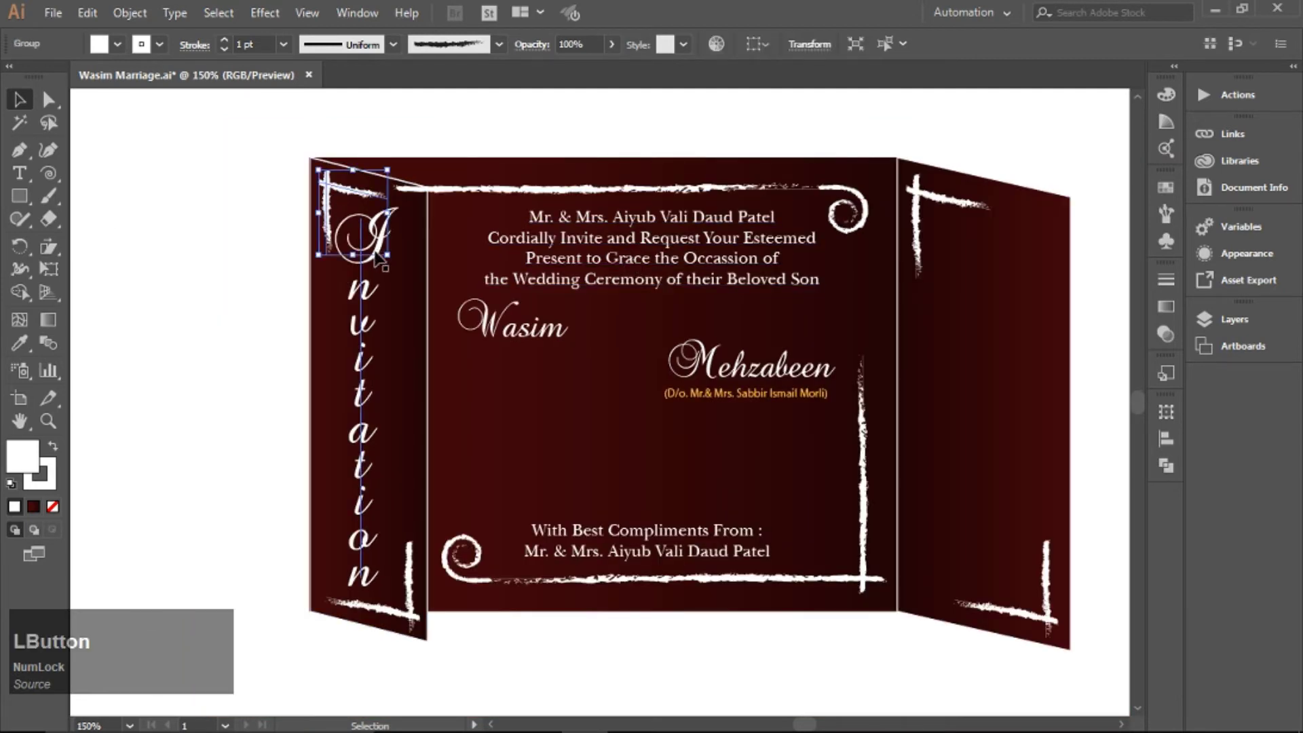
shift+click(421, 540)
right_click(401, 189)
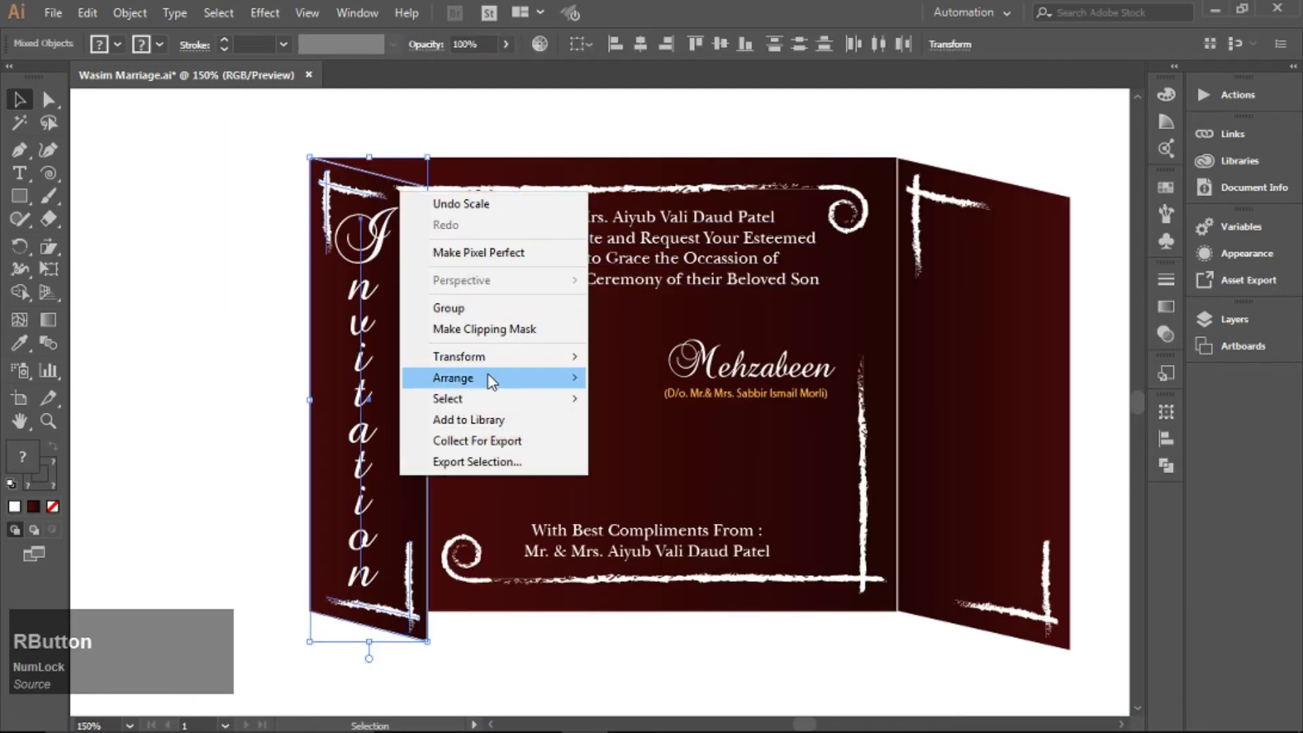
mouse_move(488, 378)
click(631, 378)
click(102, 319)
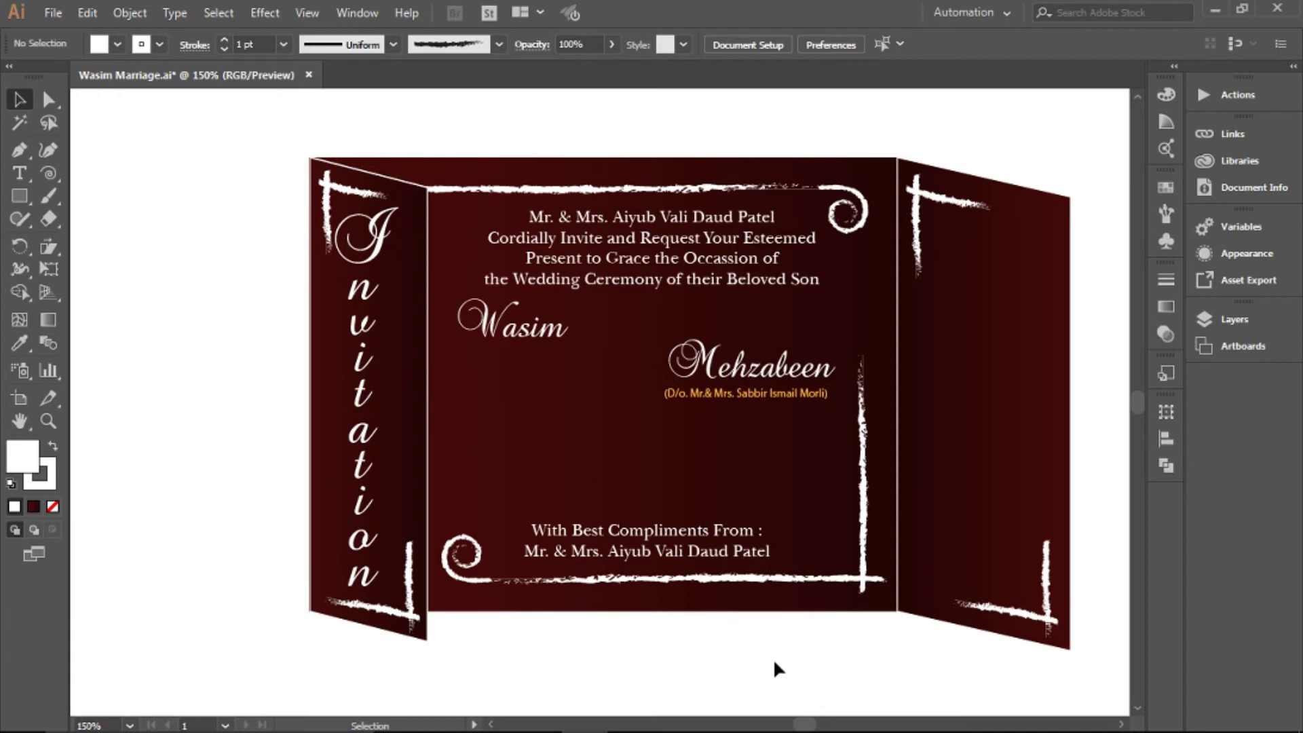
Step: Move the "Nikah will Commence Immediately after Salah" paragraph from beside the artboard onto the main panel, just above the compliments text
key(space)
drag(933, 452, 631, 437)
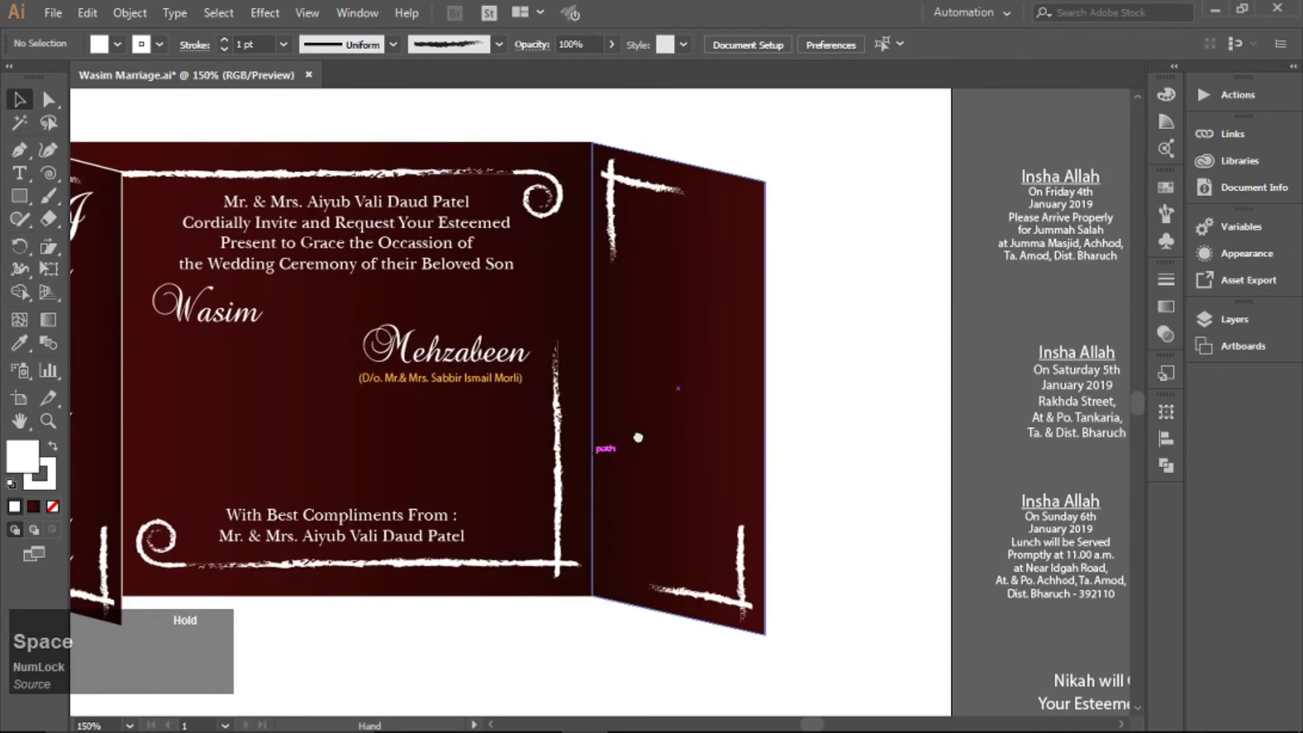
drag(1090, 687, 196, 446)
key(space)
drag(362, 537, 581, 538)
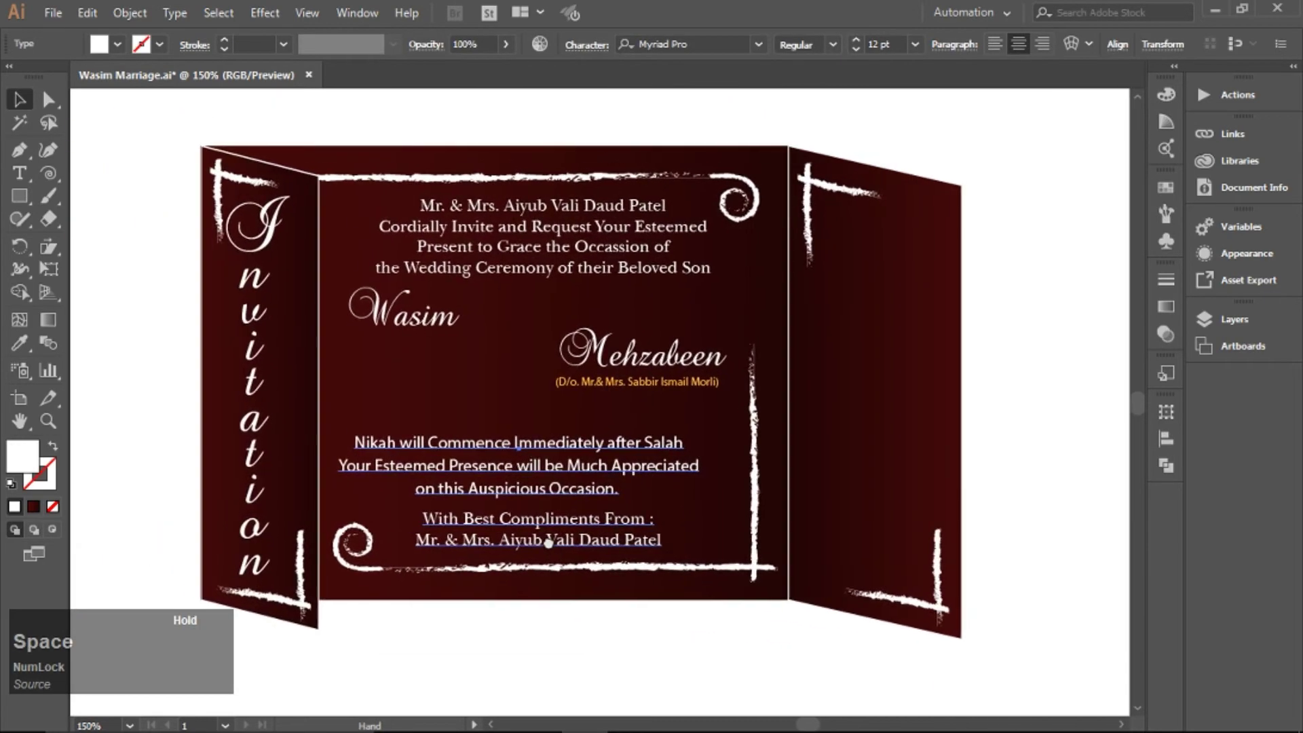
click(622, 663)
drag(563, 469, 574, 460)
click(623, 646)
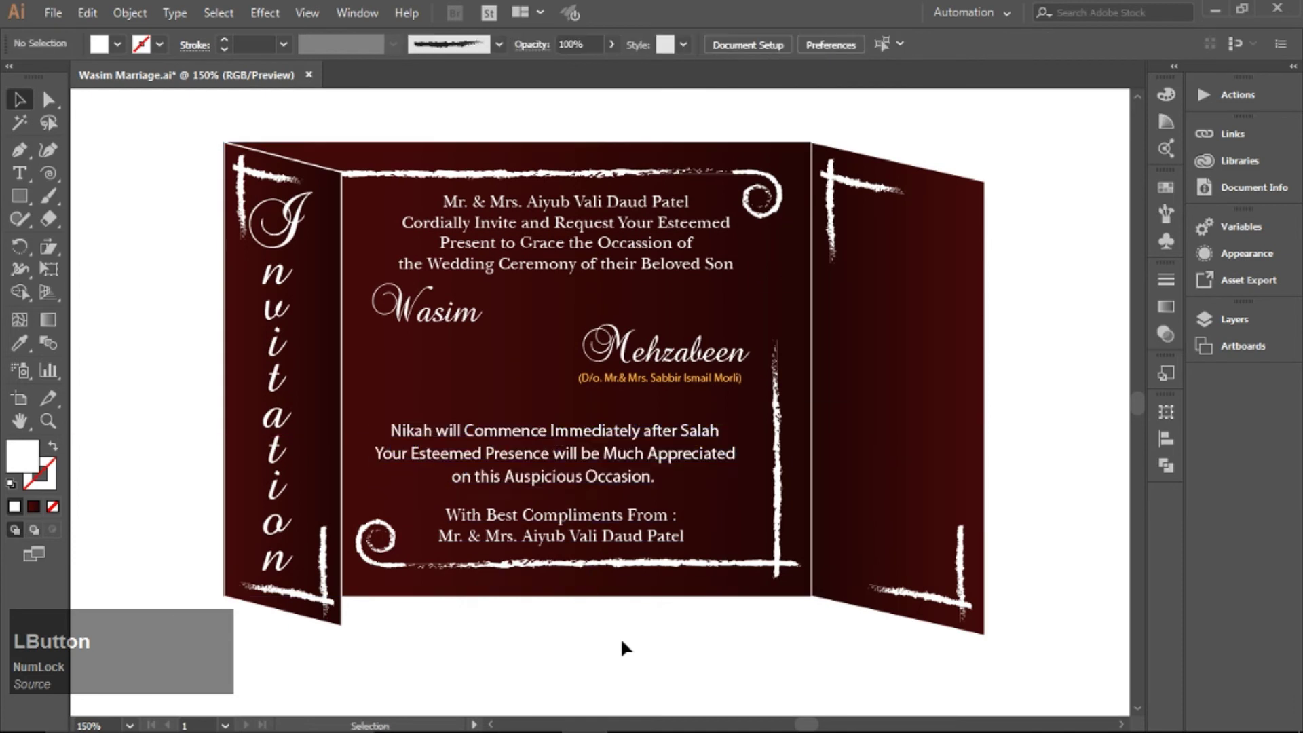
Step: Nudge the Nikah paragraph up to open a gap above the compliments text, and slightly right
click(587, 469)
key(Up)
key(Up)
key(Up)
key(Up)
key(Up)
key(Right)
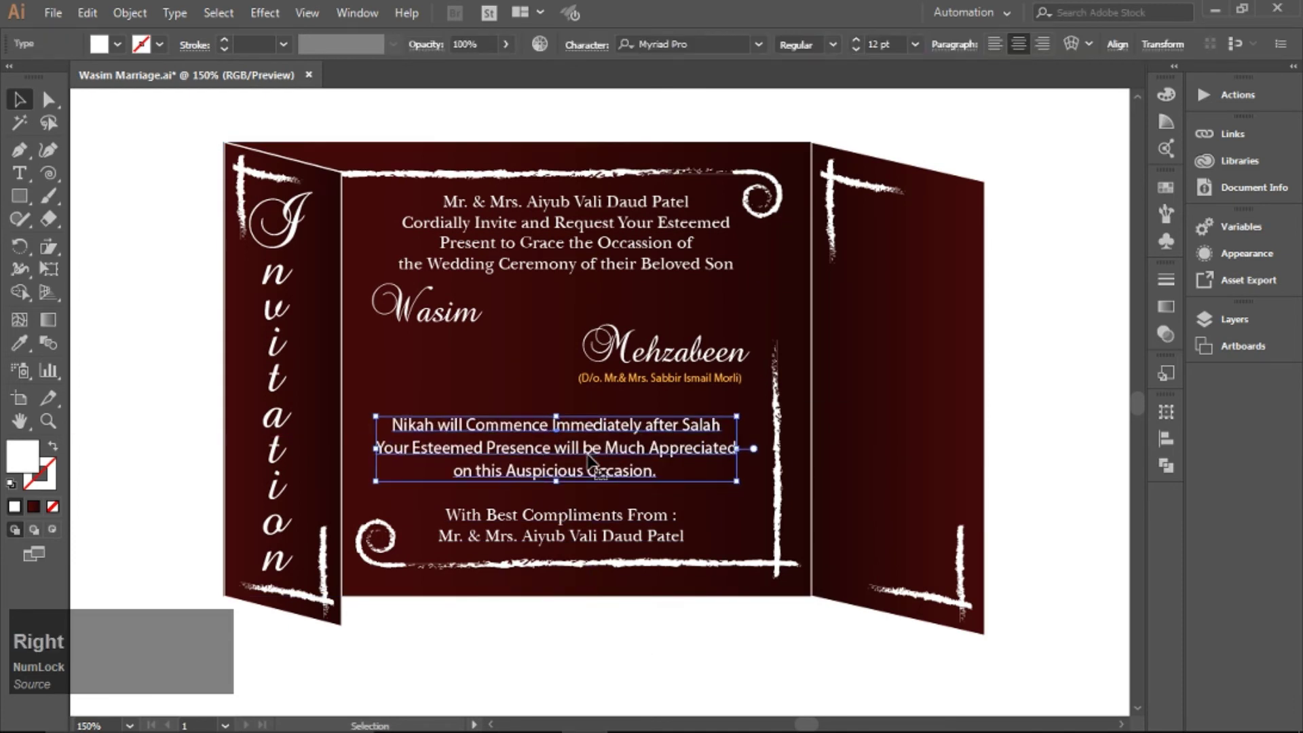
Step: Align the opening invitation text, the Nikah paragraph and the compliments text to a common horizontal center
shift+click(597, 526)
shift+click(553, 270)
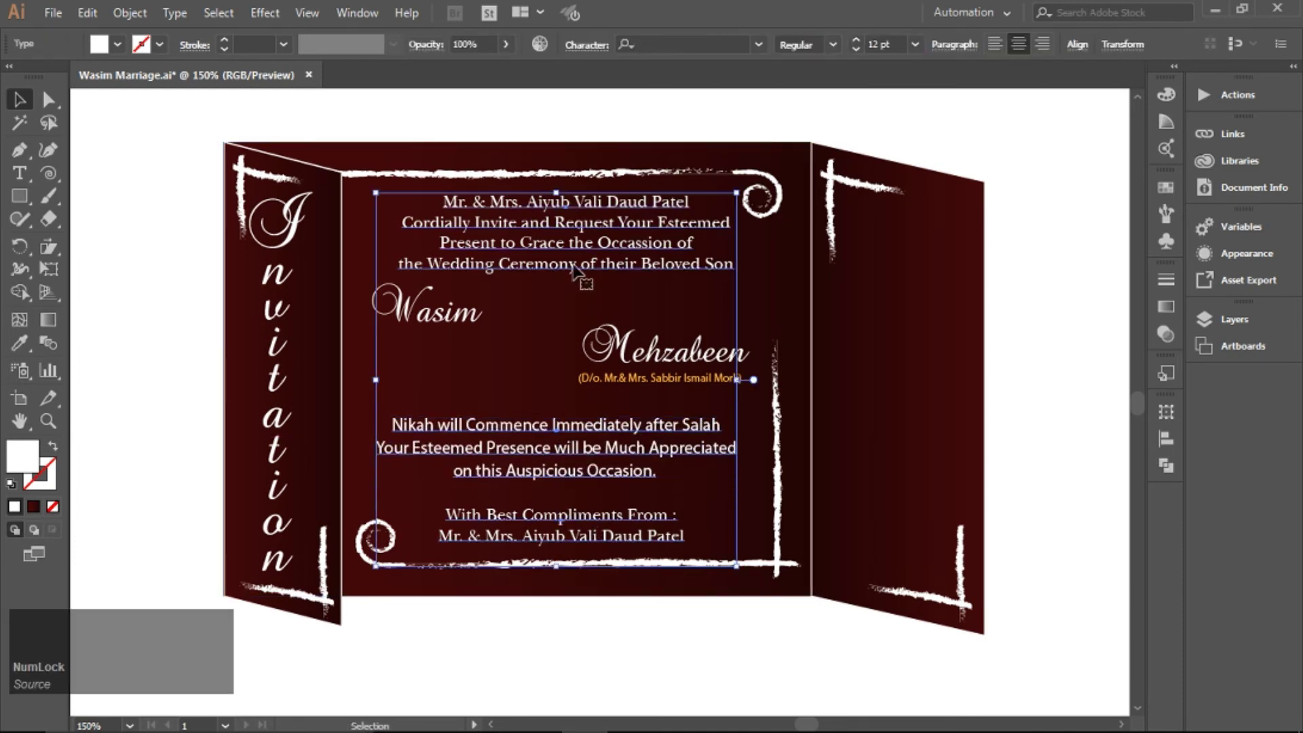
click(1166, 439)
click(983, 454)
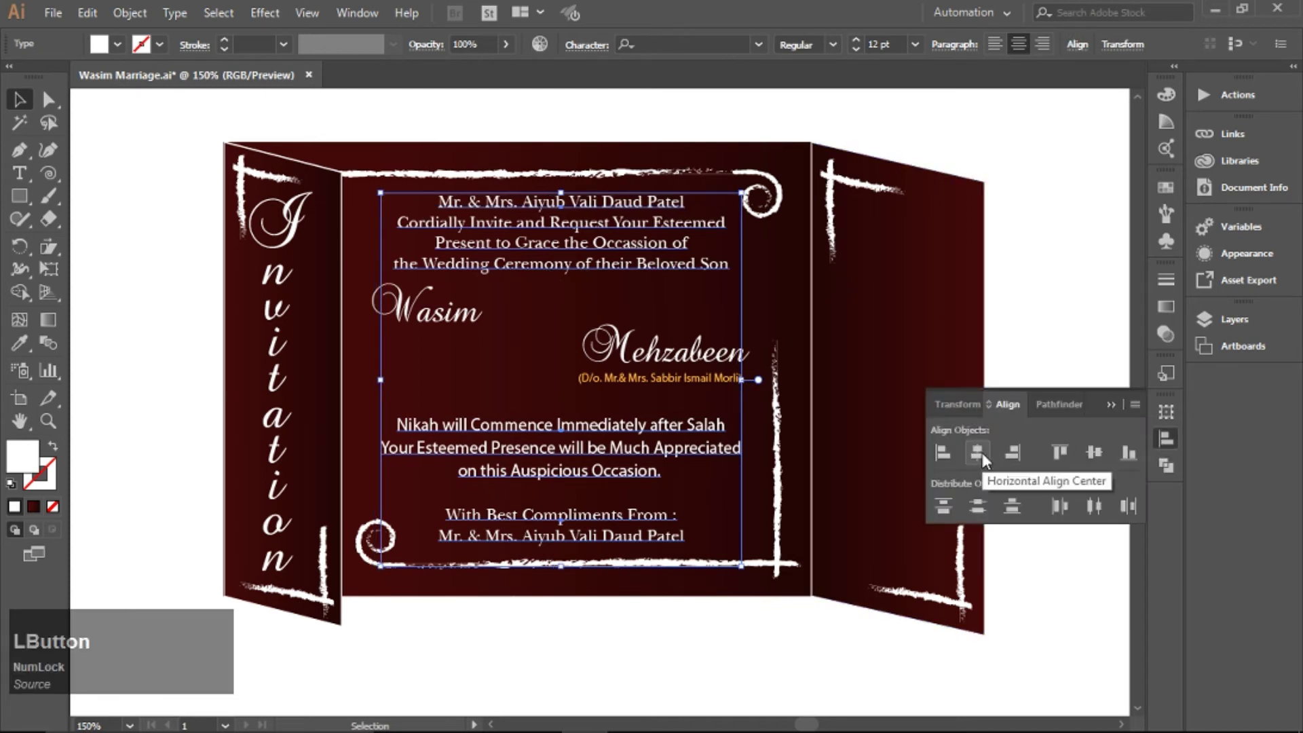
click(1118, 401)
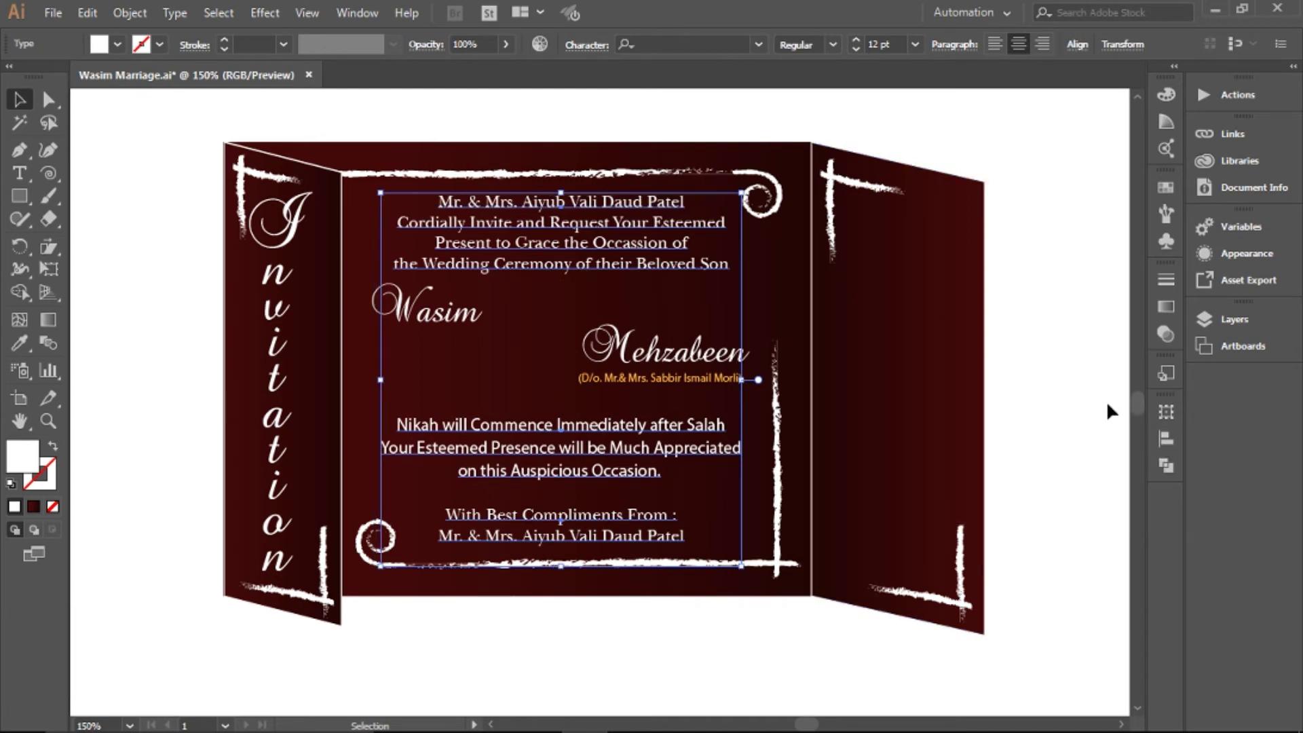
Step: Nudge the groom's name down and slightly right, clear of the opening invitation text
click(631, 616)
click(451, 328)
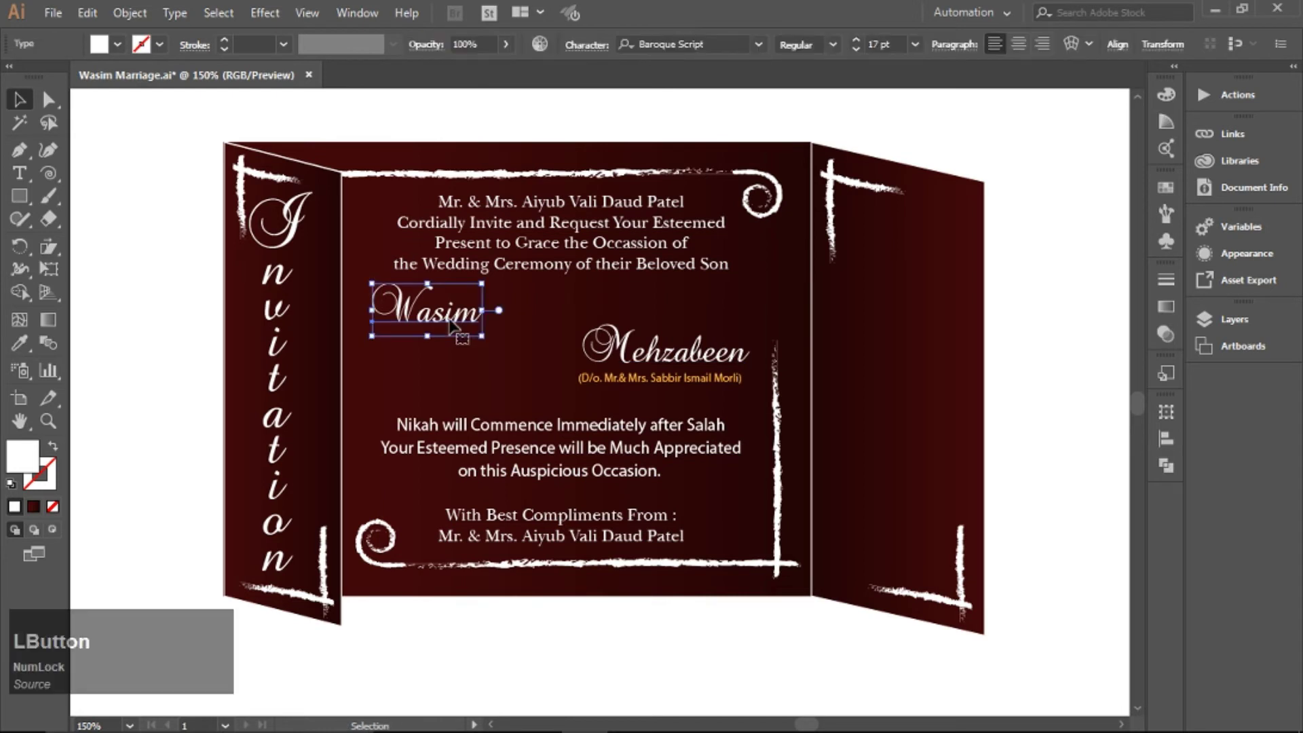
key(Down)
key(Down)
key(Down)
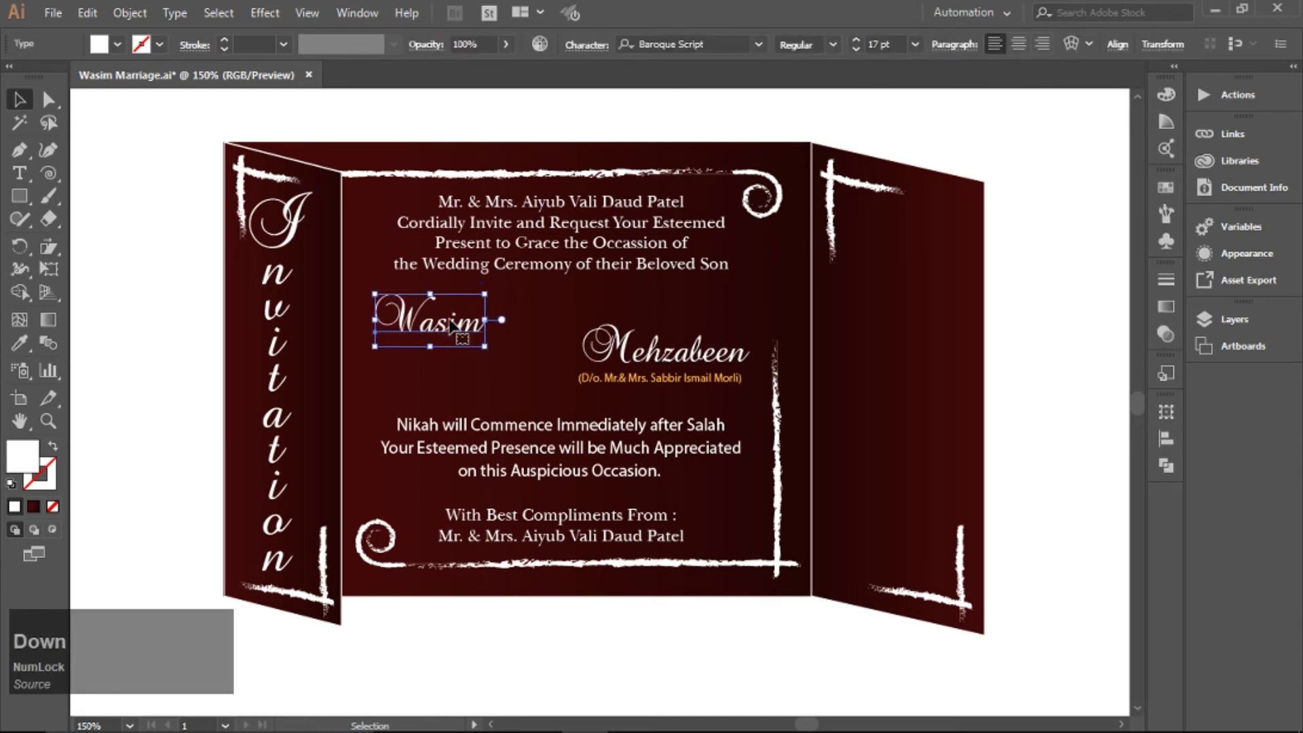
Step: Nudge the orange parentage line up and right beneath the bride's name, and shift it and both names slightly left together
click(706, 379)
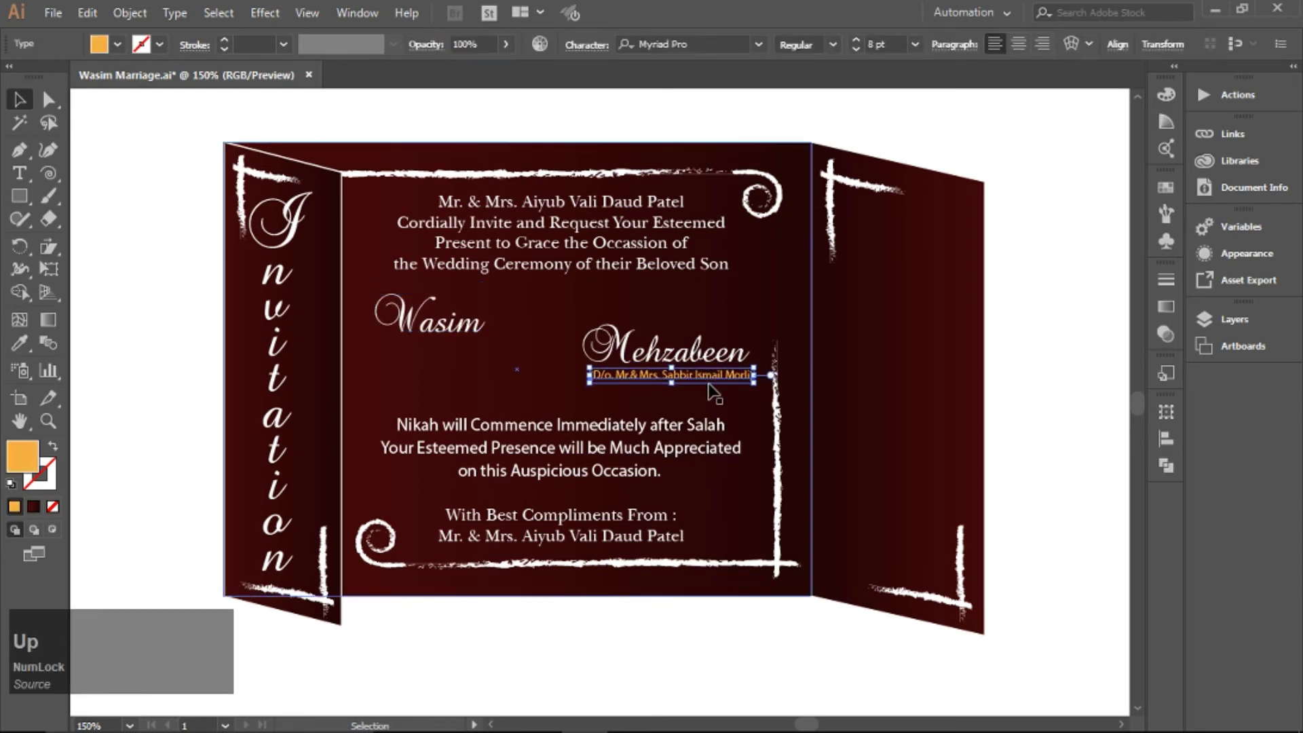
click(1029, 411)
click(670, 361)
shift+click(646, 377)
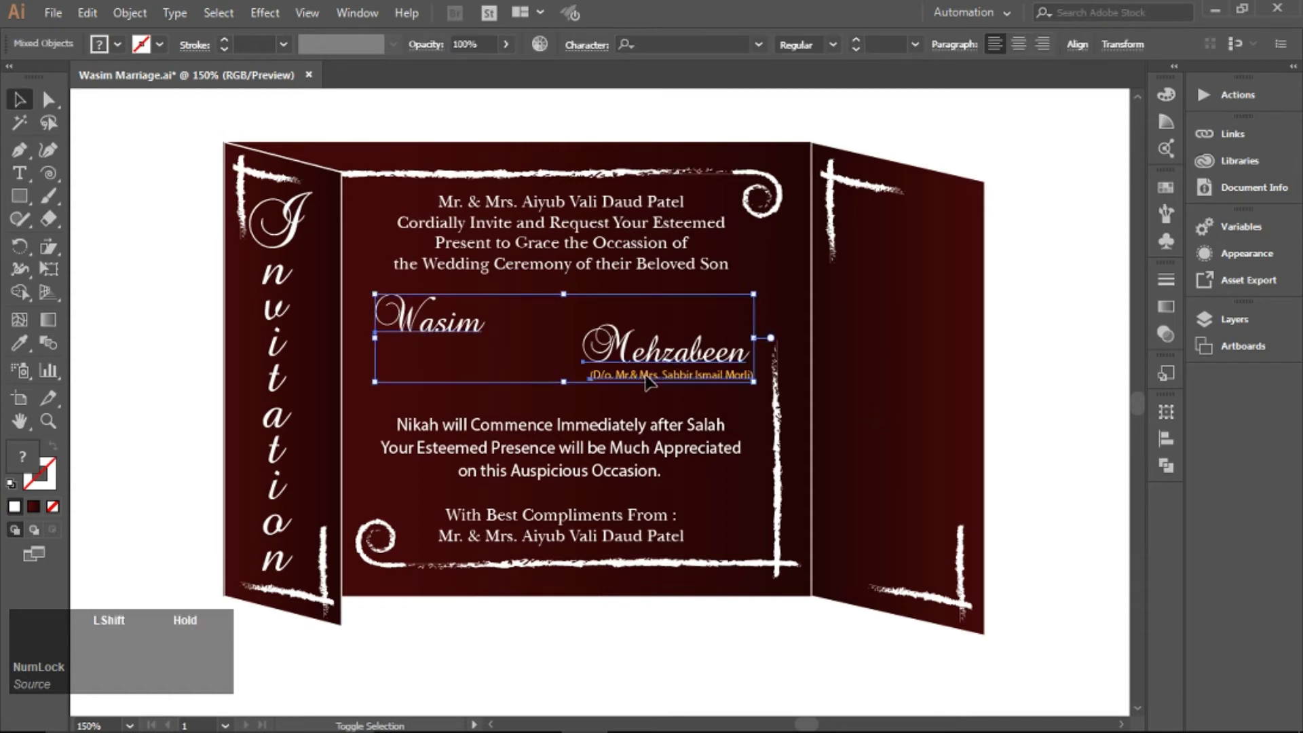
key(Left)
click(1036, 407)
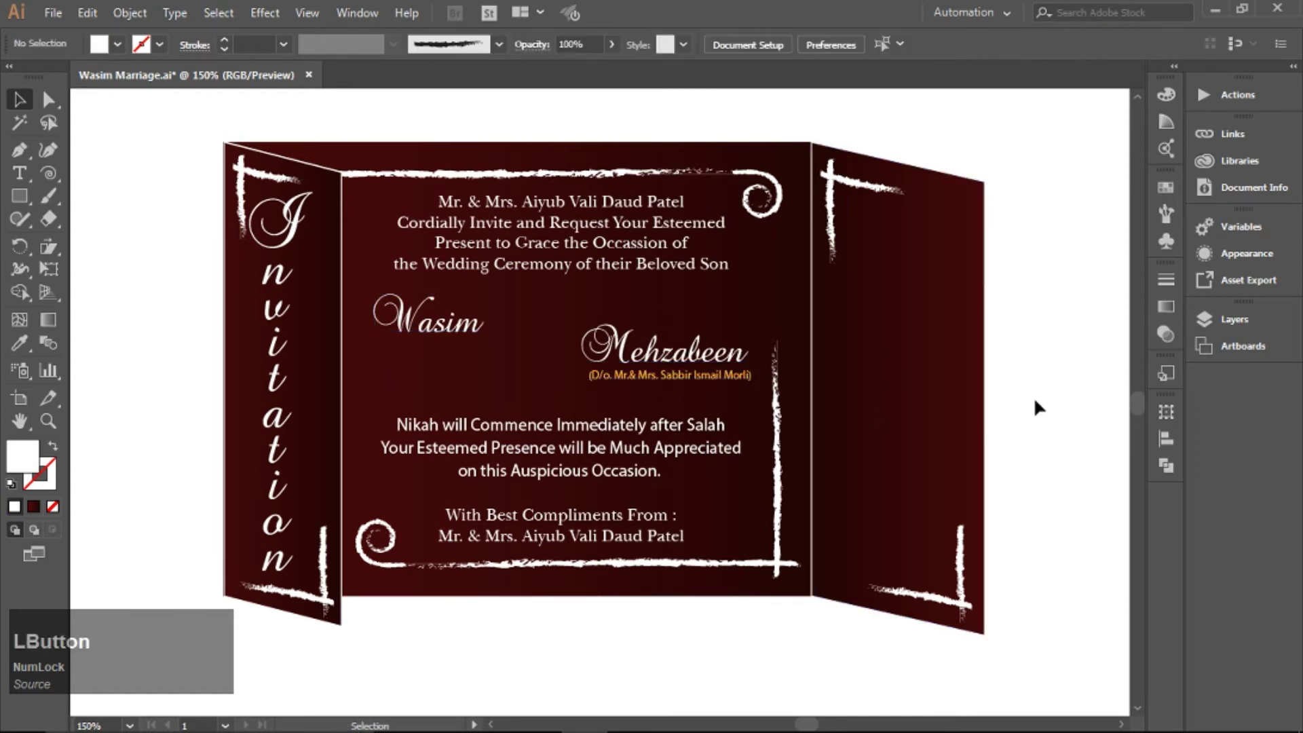
Step: Place the clasped hands image between the groom's and bride's names, adjusting it until it sits evenly in the gap
drag(1046, 310, 788, 504)
drag(1039, 263, 268, 543)
drag(529, 530, 777, 339)
click(619, 651)
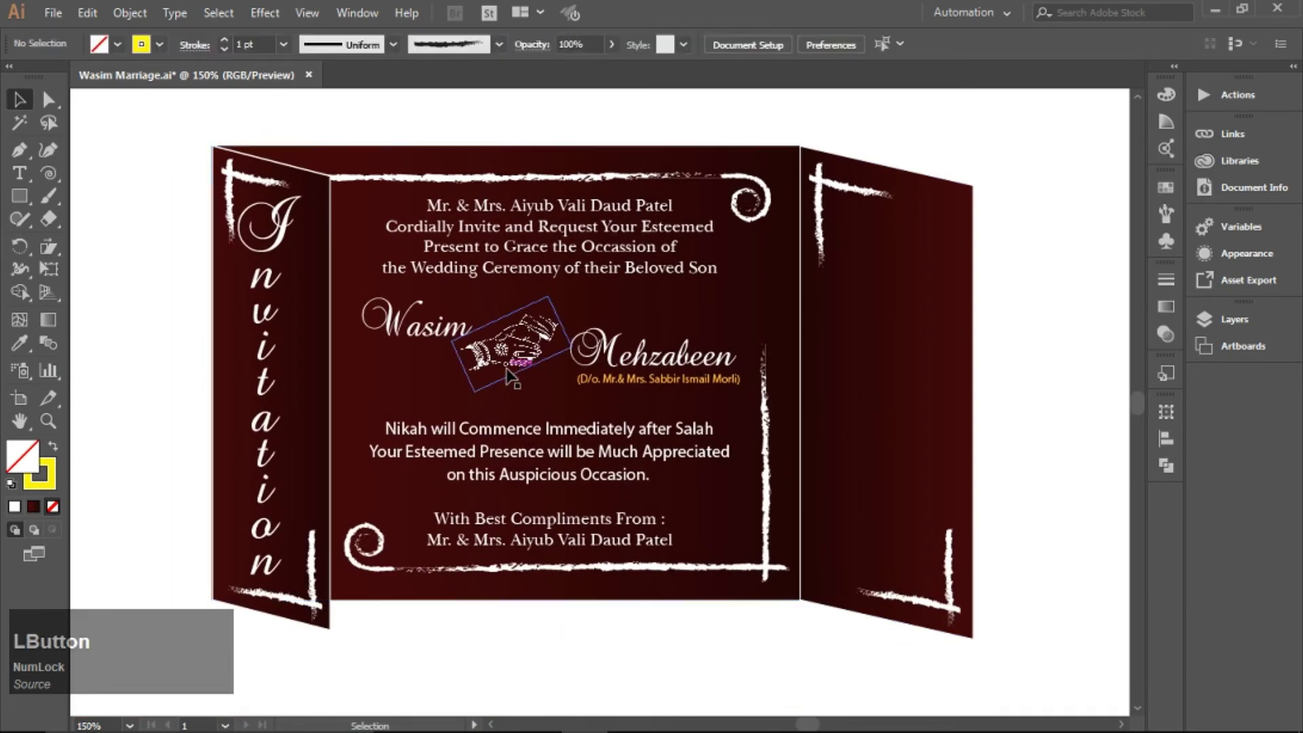
drag(511, 362, 517, 358)
click(161, 395)
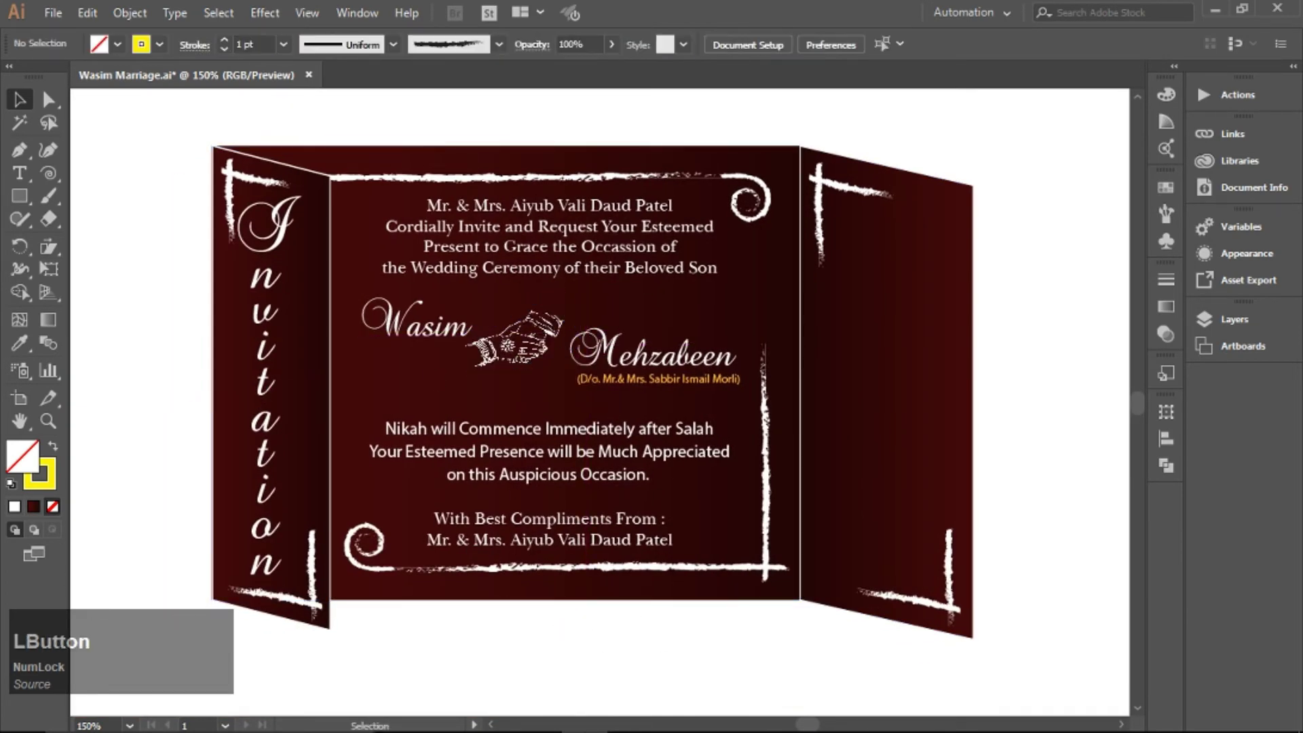
click(518, 360)
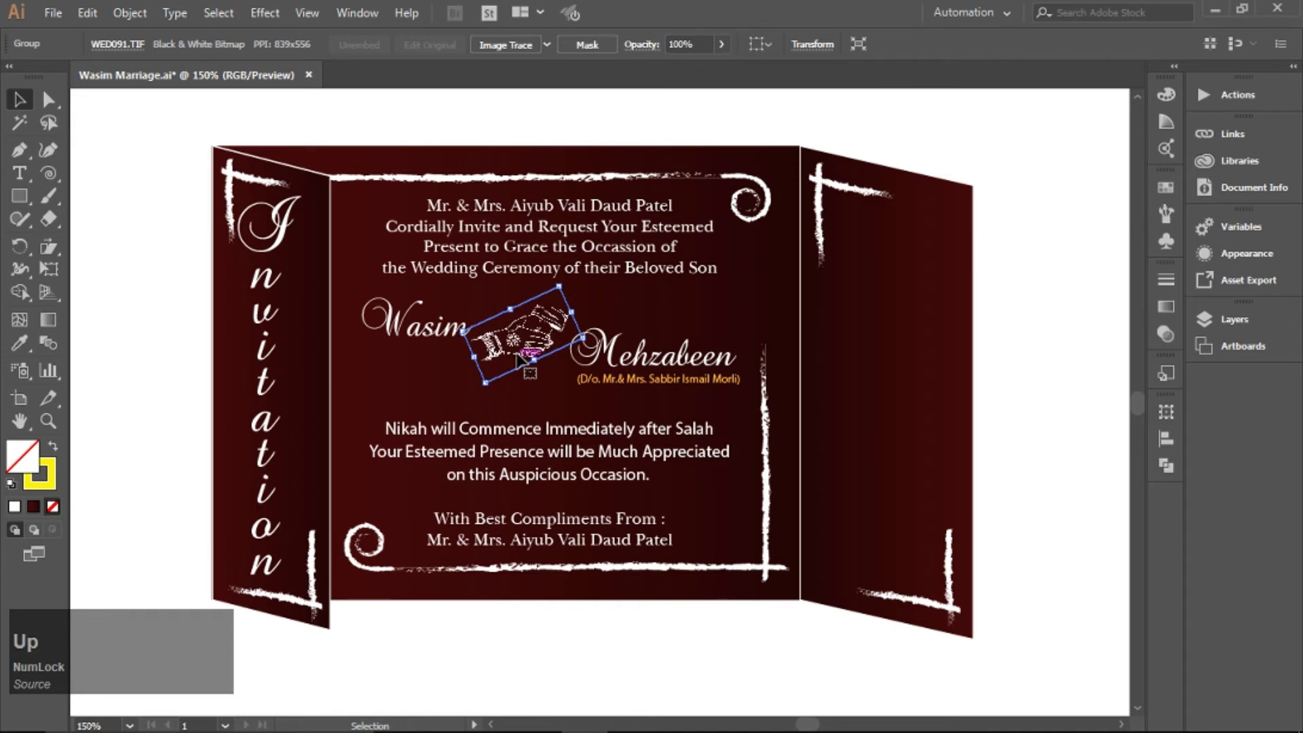
click(270, 620)
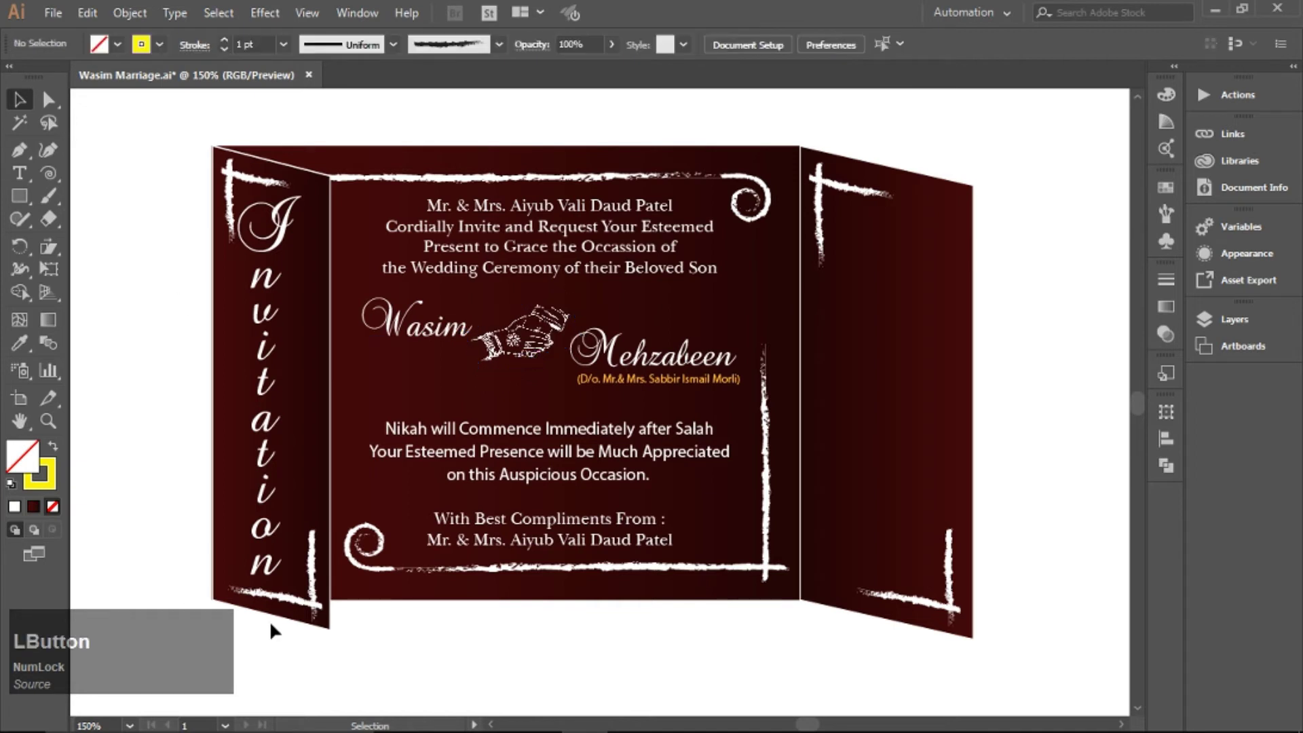
Step: Increase the Nikah paragraph's line spacing, set its font size to 11 pt and nudge it up slightly
click(572, 460)
click(587, 44)
scroll(597, 200, up, 3)
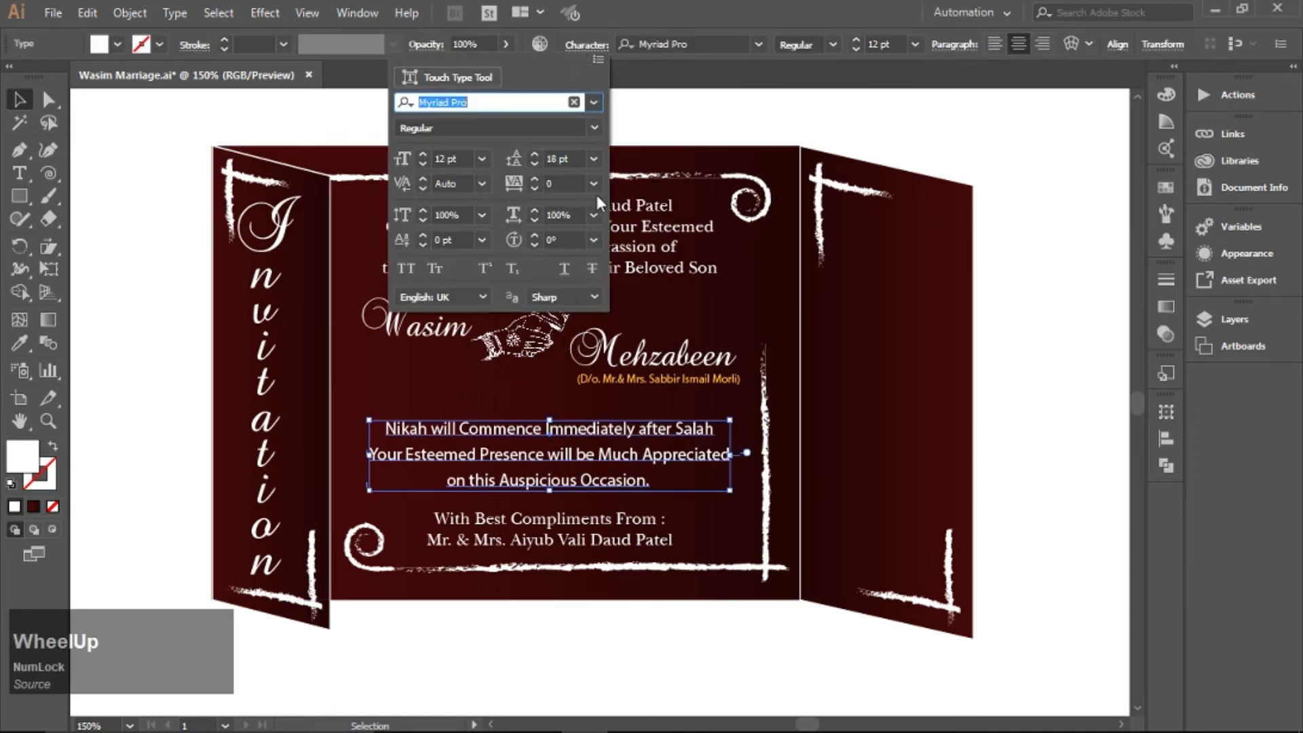
click(868, 53)
text(11)
key(Return)
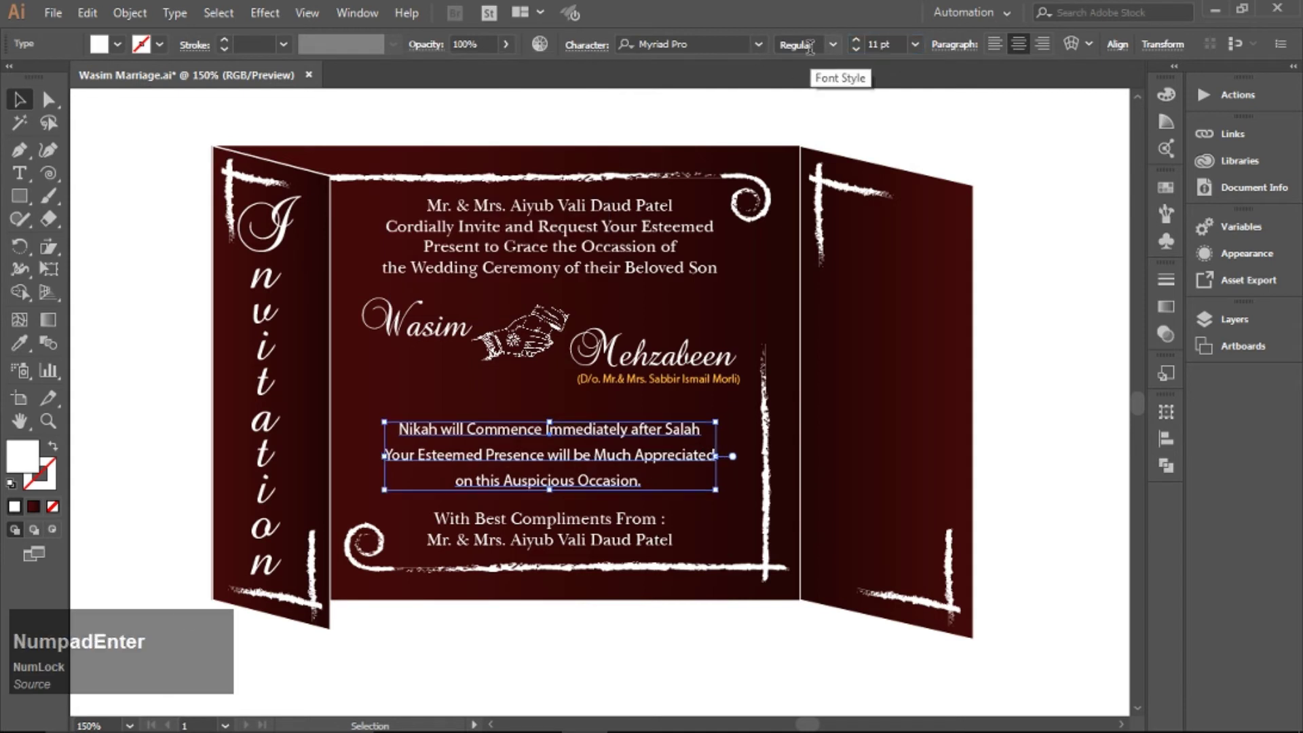
click(625, 654)
click(566, 443)
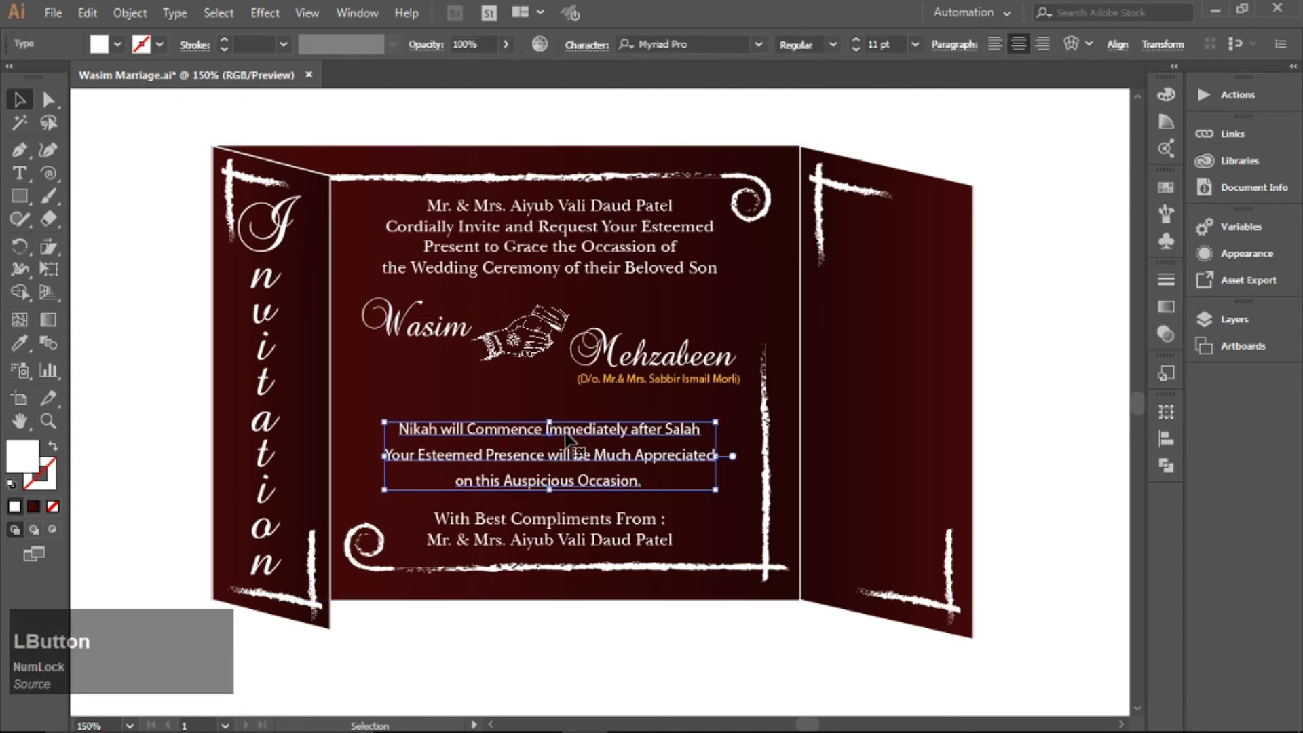
key(Up)
Step: Fill the Nikah paragraph with the light orange swatch, softened to a paler, less saturated orange
click(1166, 187)
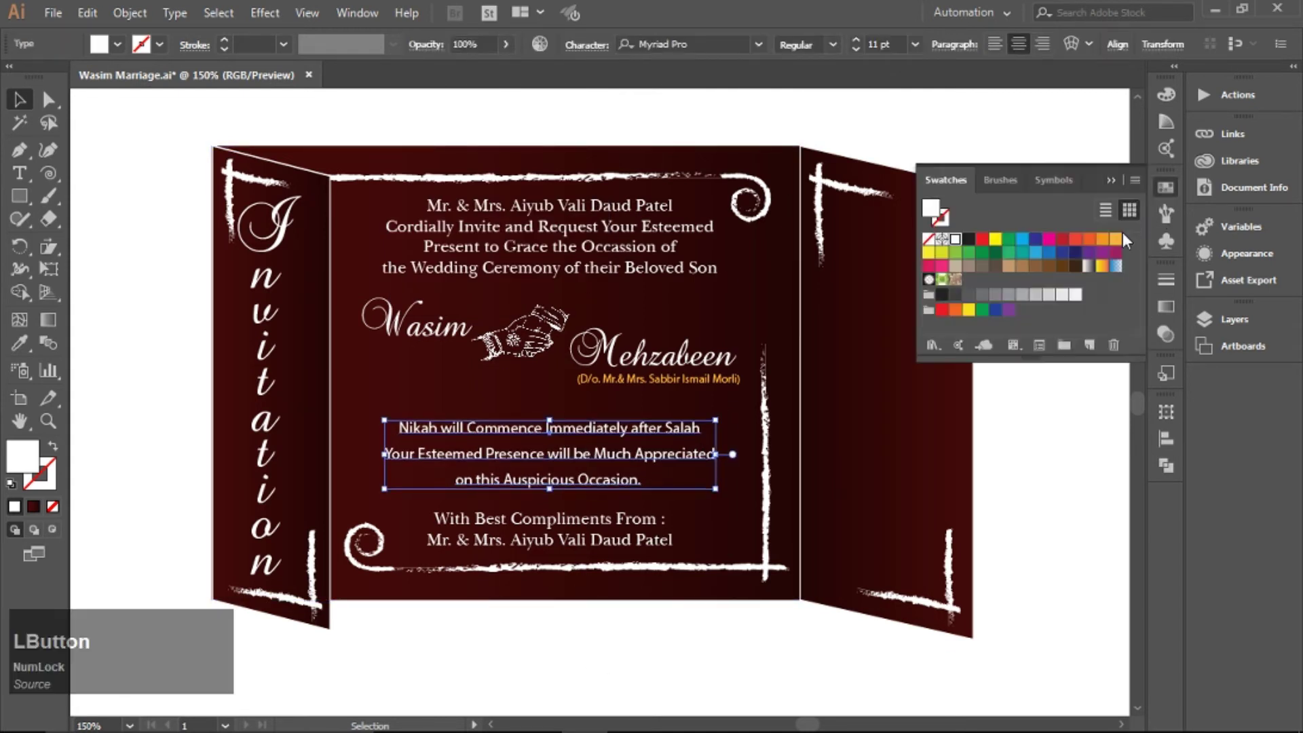
click(1115, 240)
double_click(16, 461)
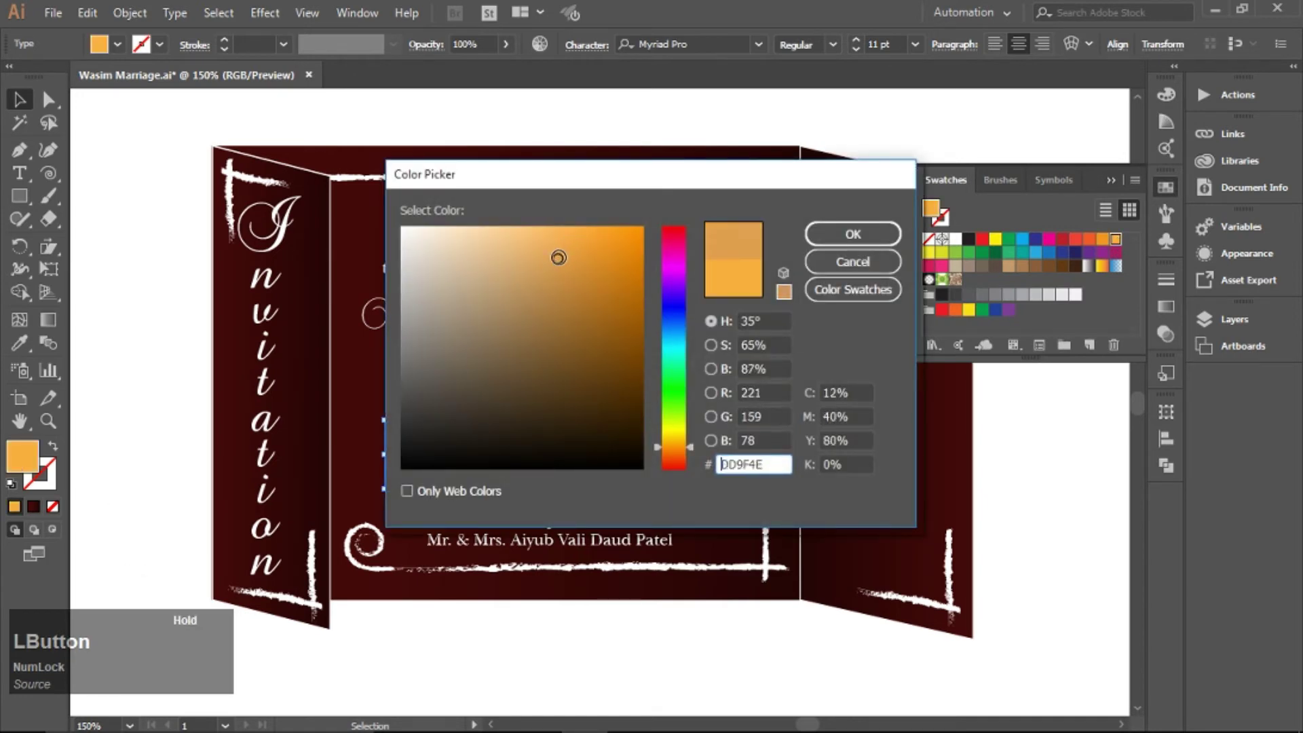
click(853, 233)
click(637, 619)
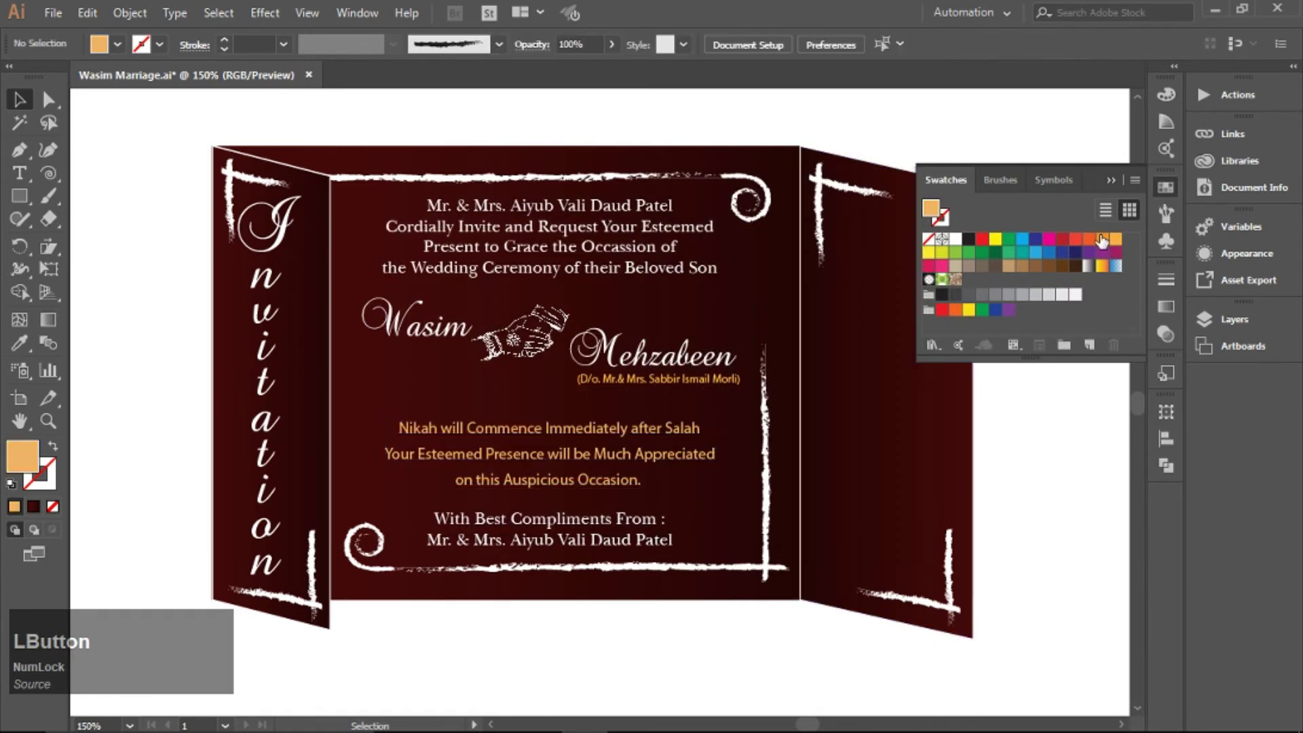
Step: Soften the fill of the parentage line under the bride's name to a paler orange like the Nikah paragraph's
click(651, 384)
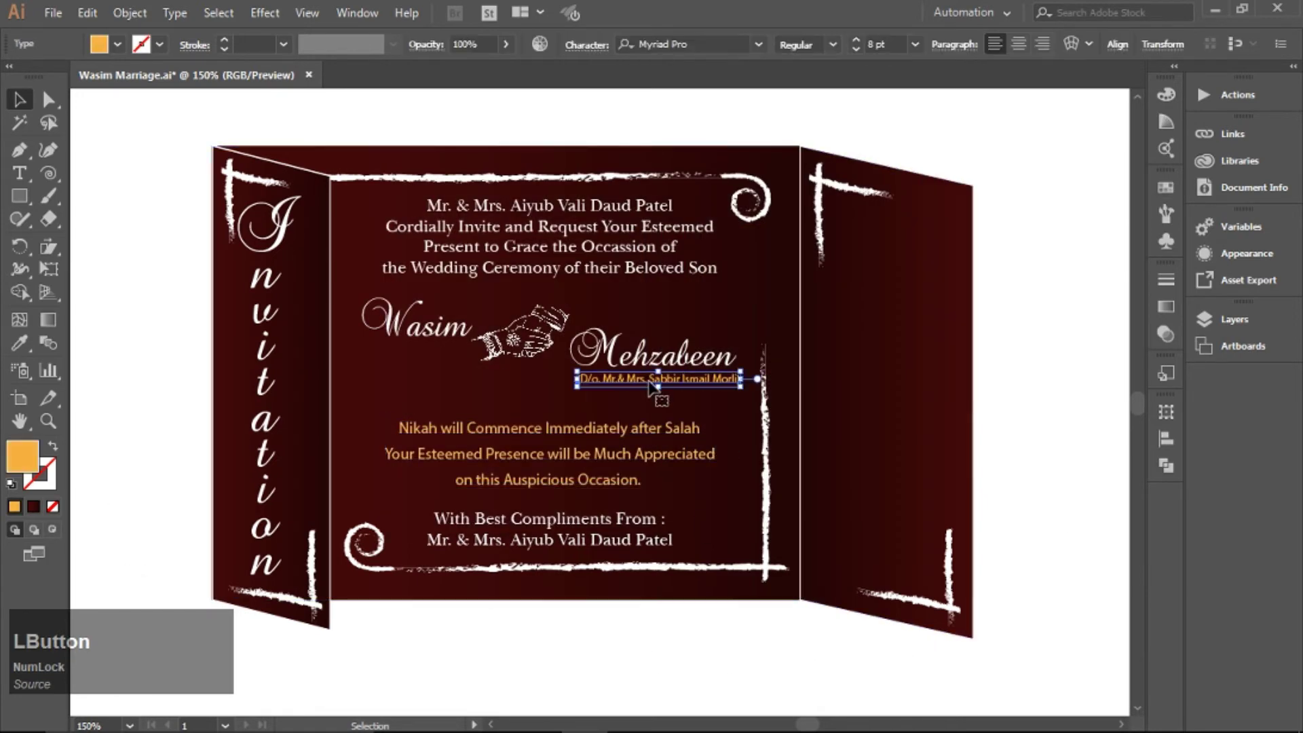
double_click(33, 463)
click(853, 233)
click(1045, 346)
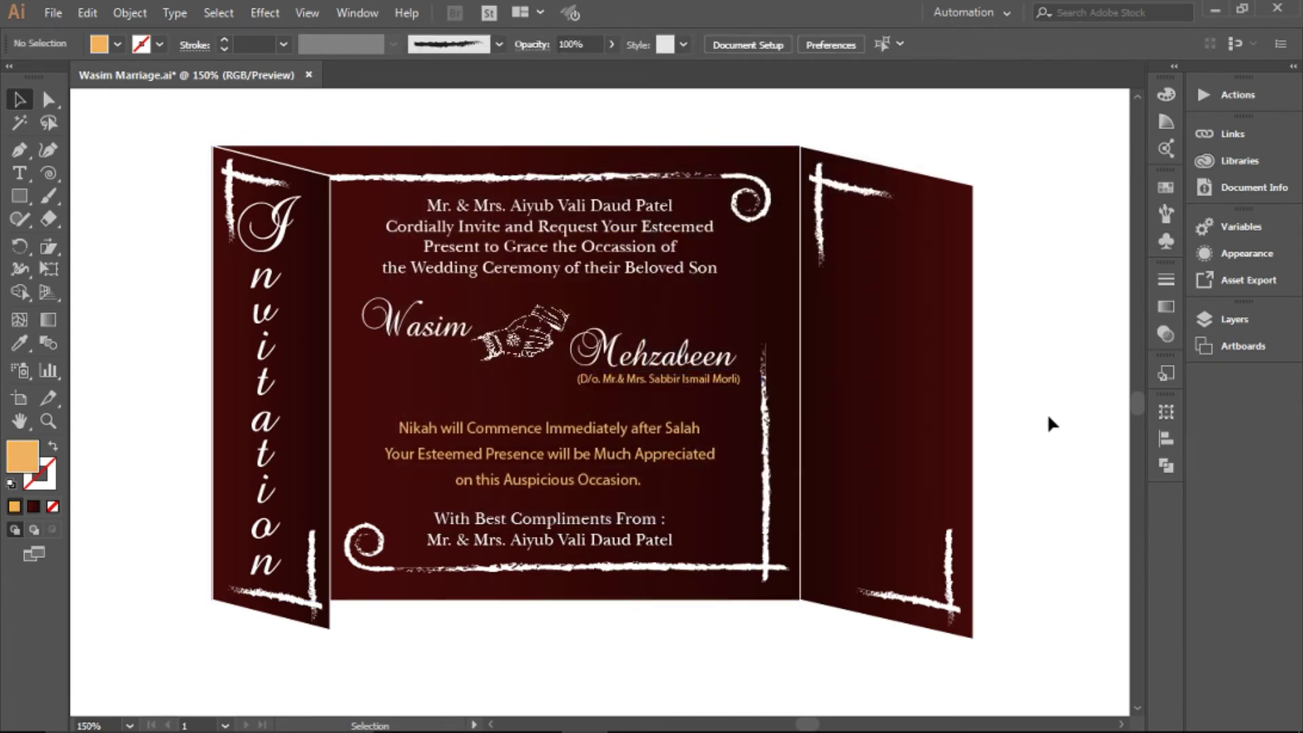
Step: Nudge the compliments text up slightly from the bottom brush line
click(585, 531)
key(Up)
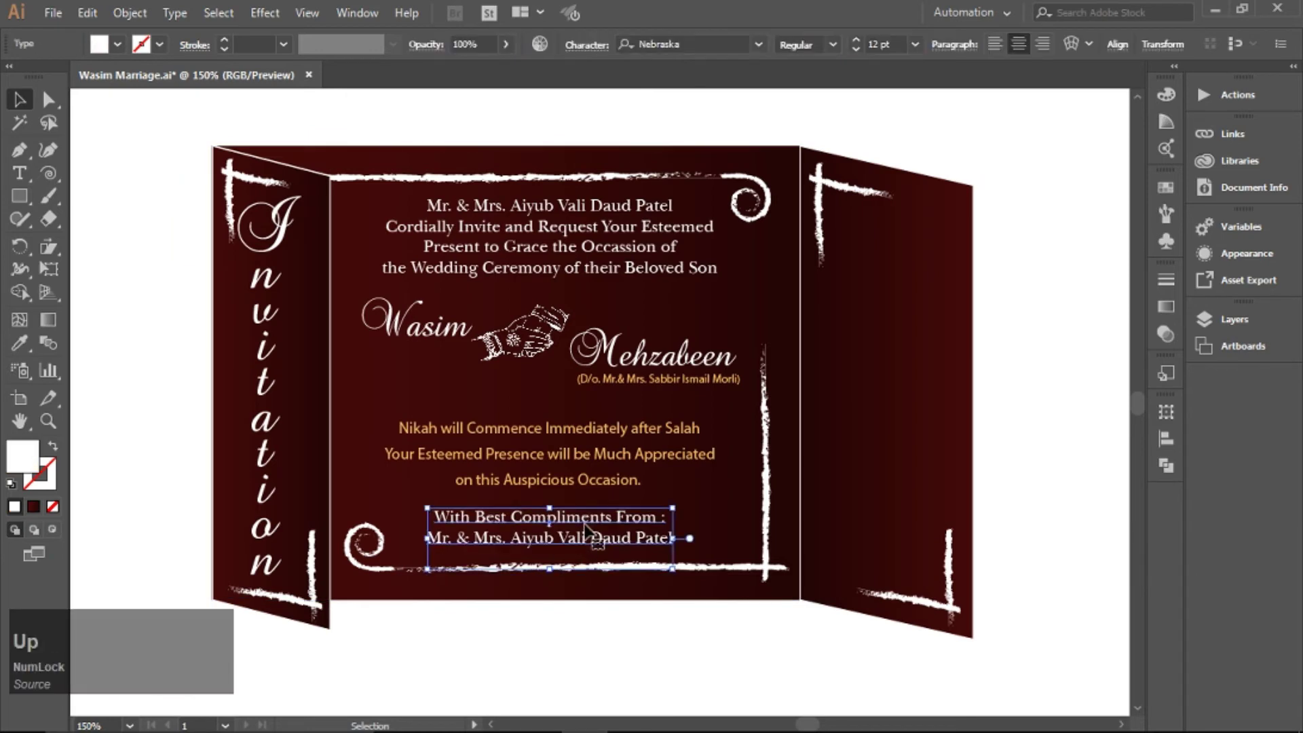
click(587, 650)
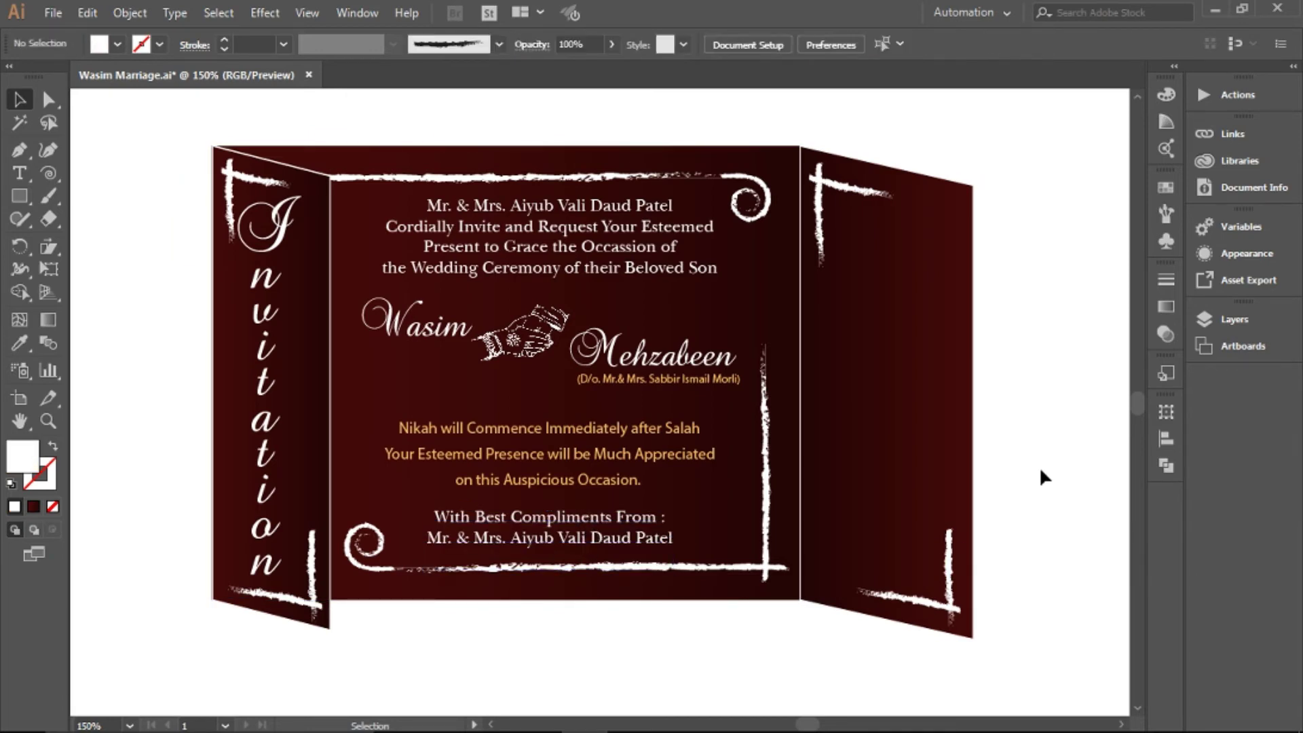
Step: Move the three "Insha Allah" event text blocks for Friday, Saturday and Sunday onto the right flap, stacked in date order
key(space)
drag(1041, 409, 770, 420)
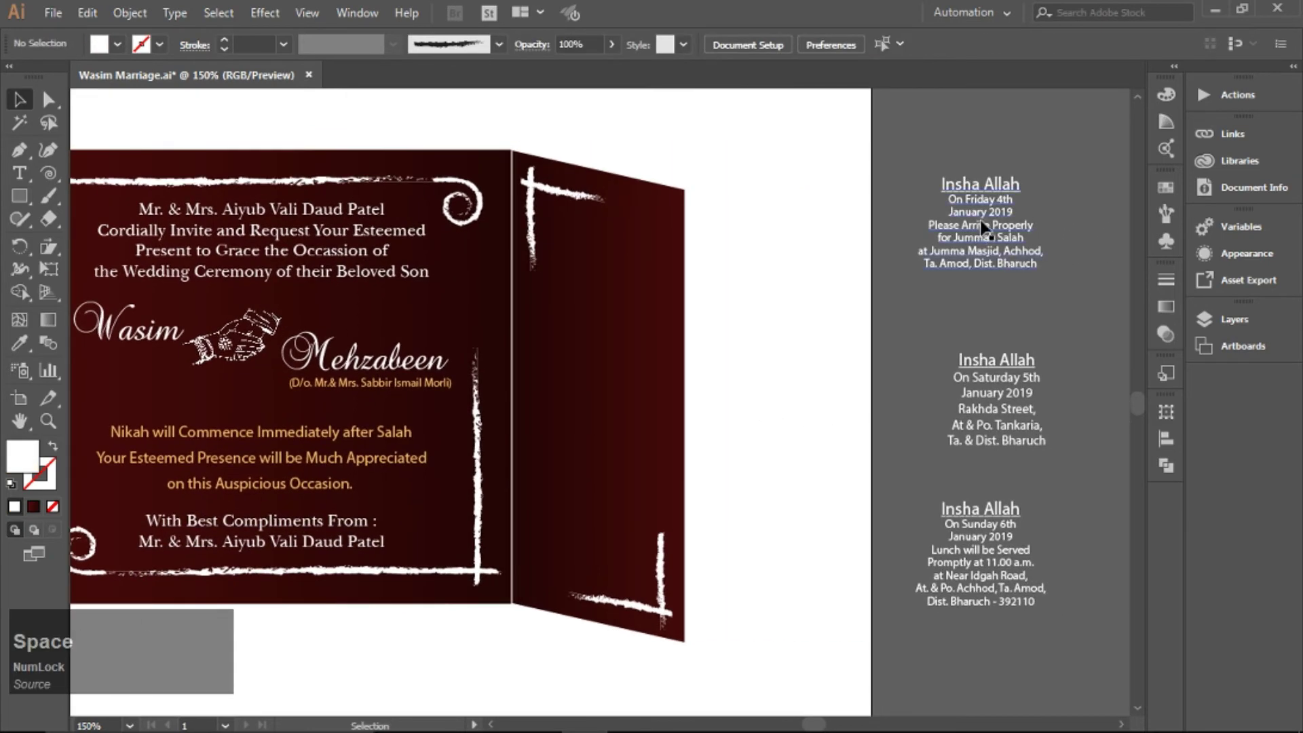
drag(987, 224, 610, 263)
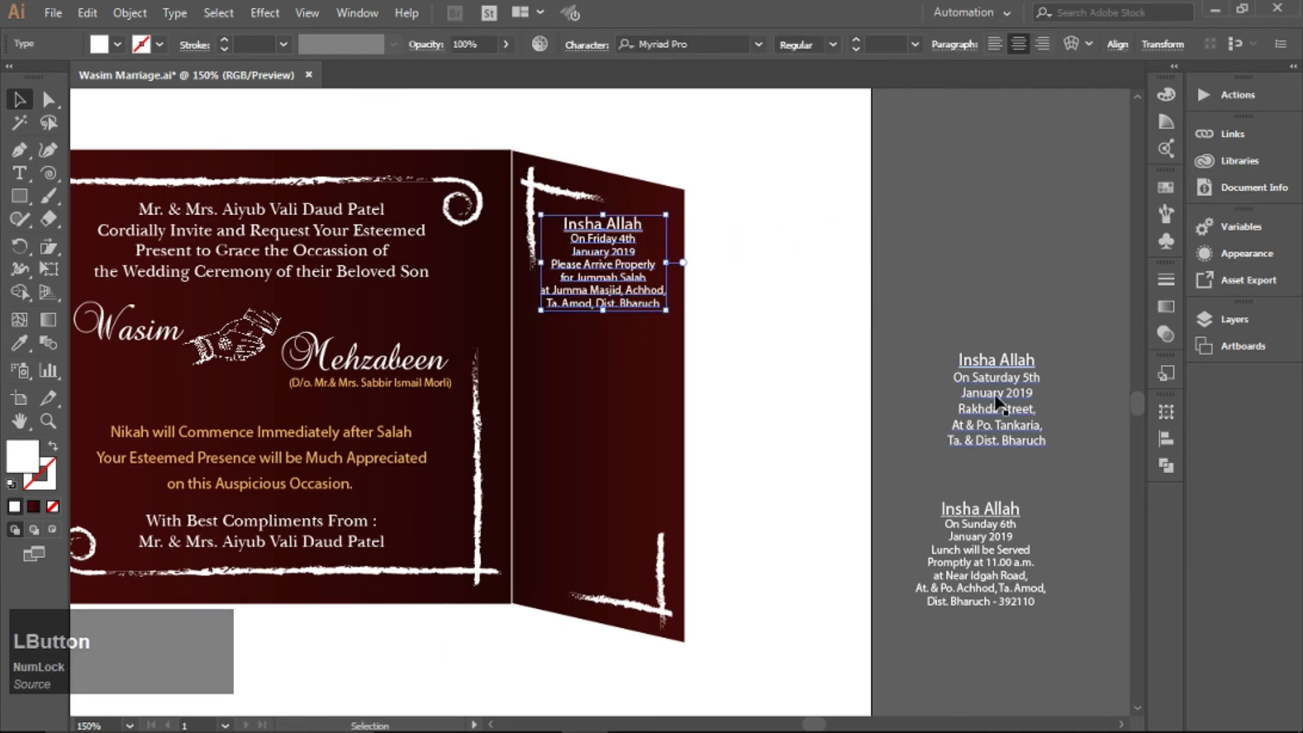
drag(989, 387, 588, 389)
drag(983, 559, 592, 536)
click(756, 516)
key(space)
drag(731, 471, 1043, 463)
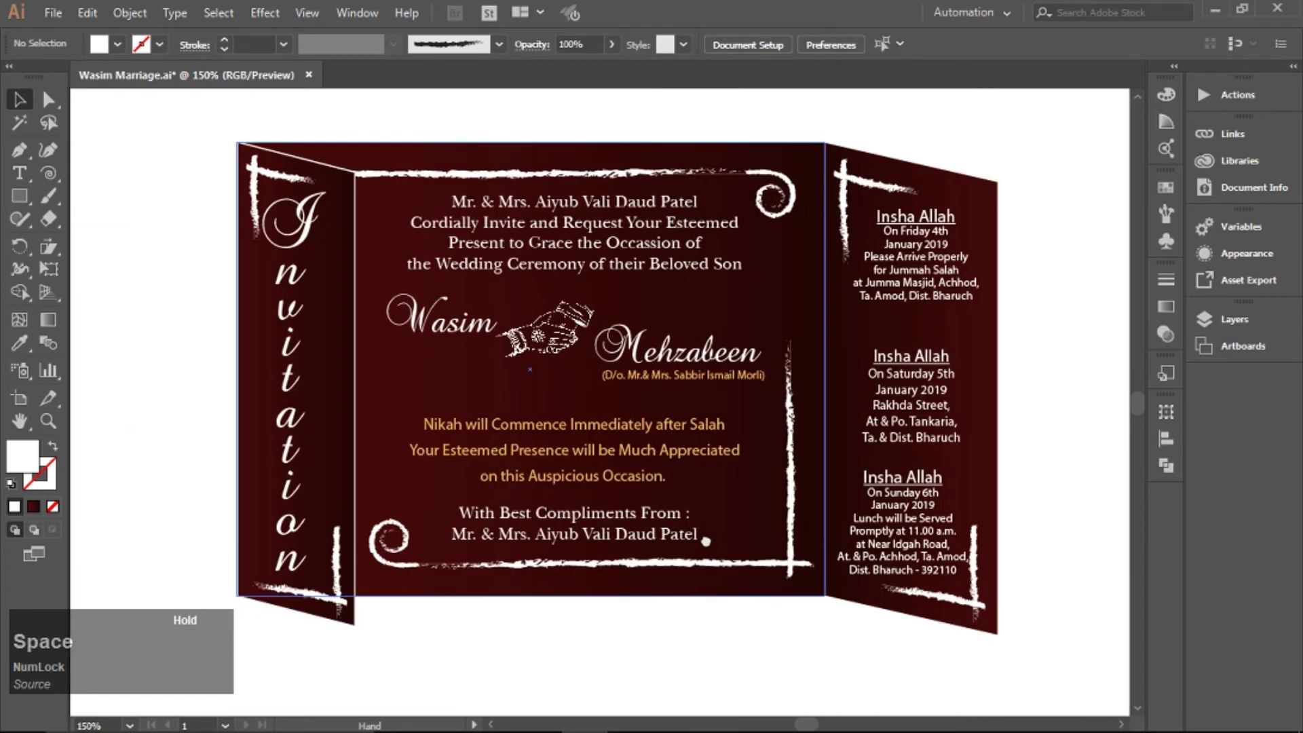
Step: Move the Saturday and Sunday event blocks up a little and align all three event blocks to a common horizontal center
drag(903, 427, 903, 416)
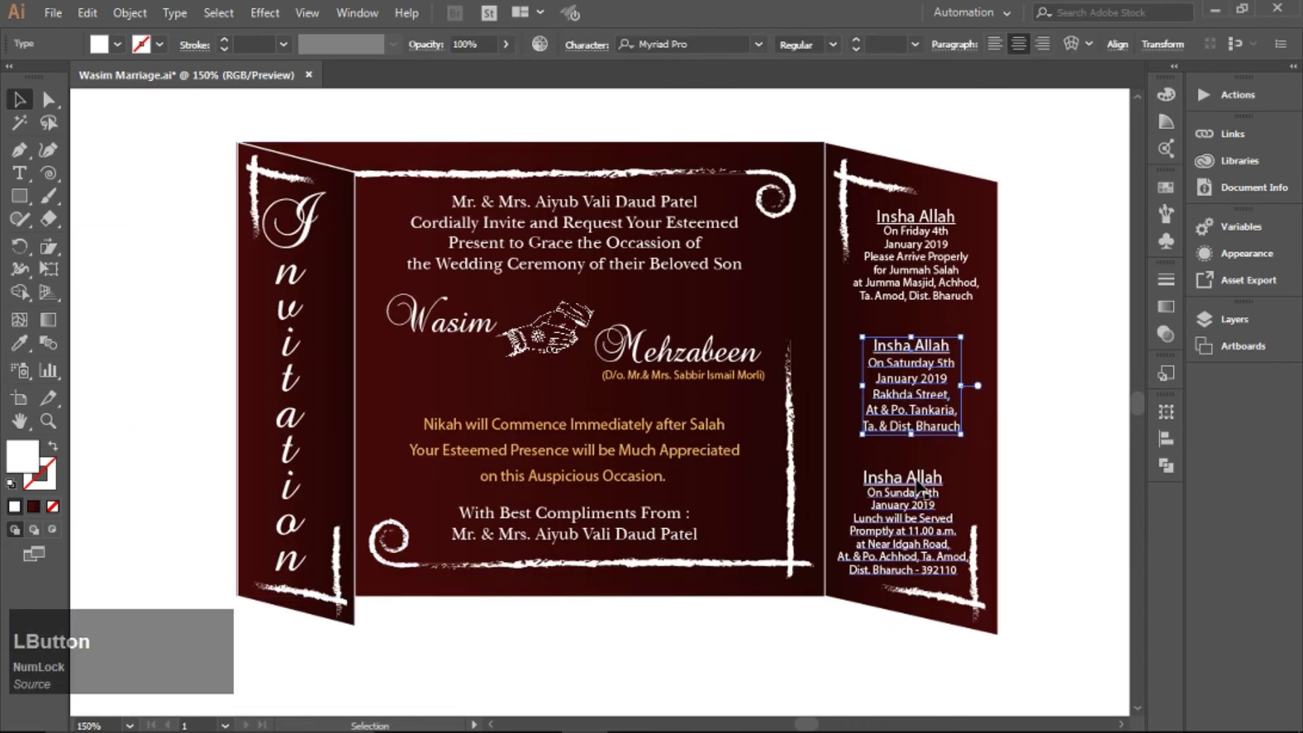
drag(937, 482, 946, 474)
shift+click(931, 422)
shift+click(927, 284)
click(1166, 438)
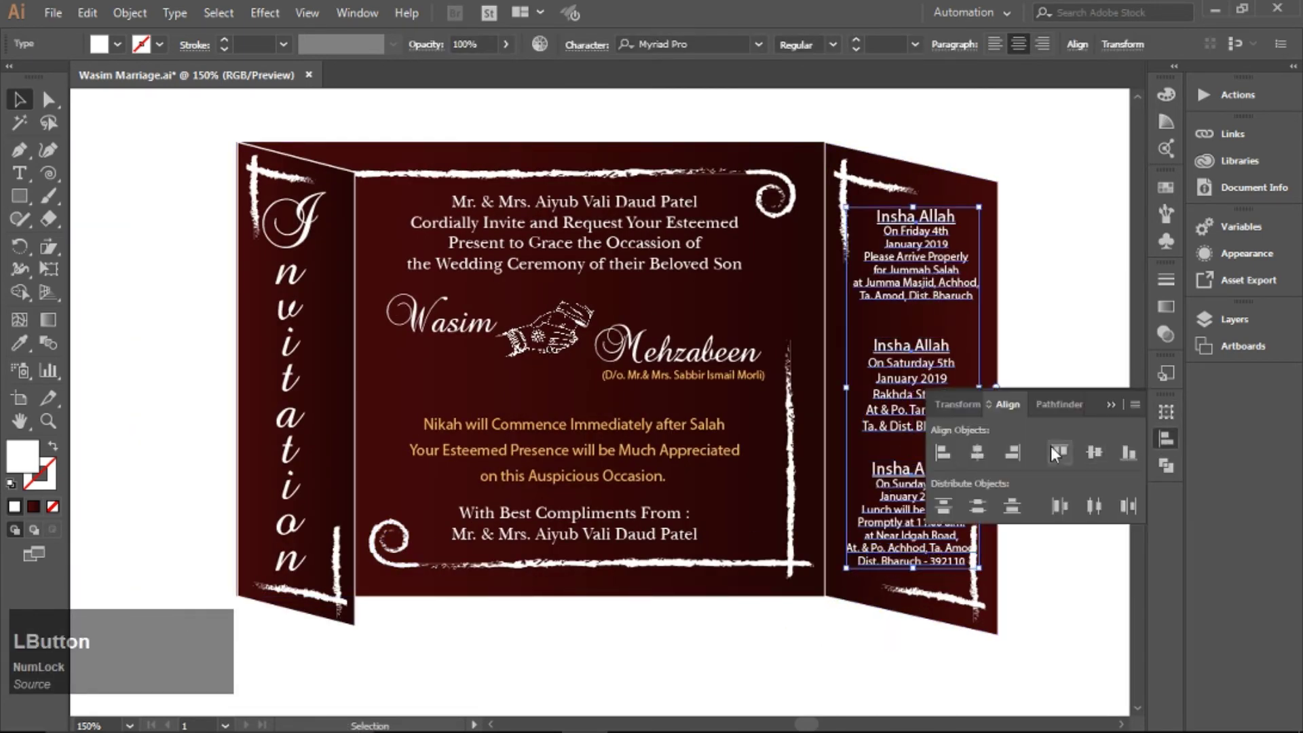
click(977, 453)
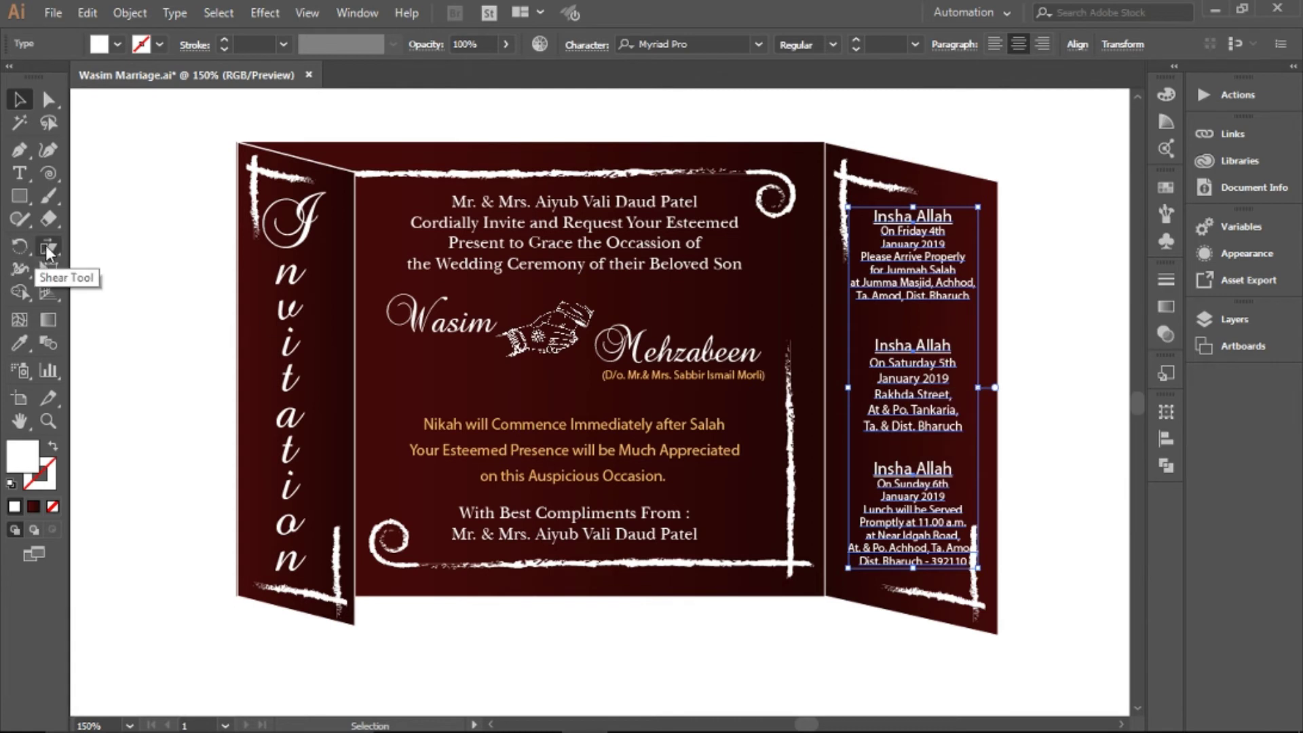
Step: Shear the three event text blocks vertically so their lines slope down like the right flap's edges
drag(51, 246, 119, 270)
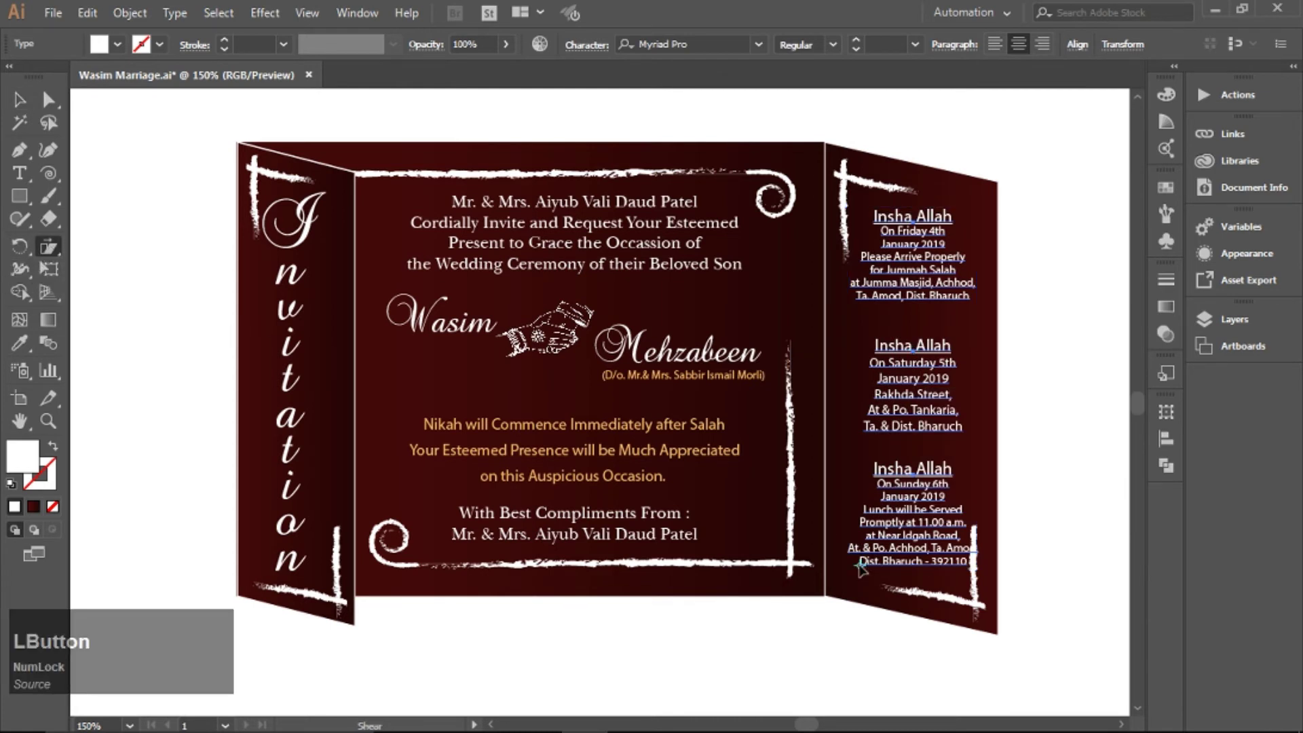
drag(981, 303, 967, 326)
click(19, 99)
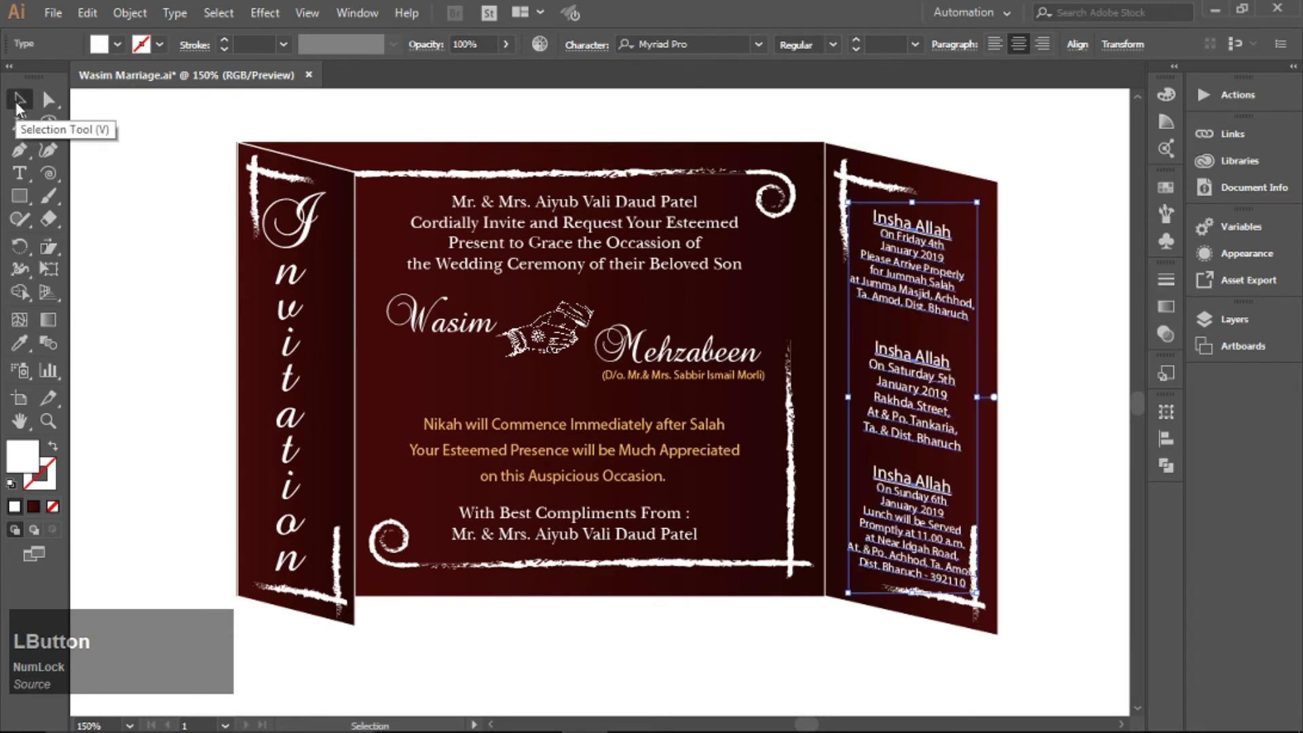
click(1069, 404)
Step: Nudge the Friday event block slightly upward on the right flap
click(920, 311)
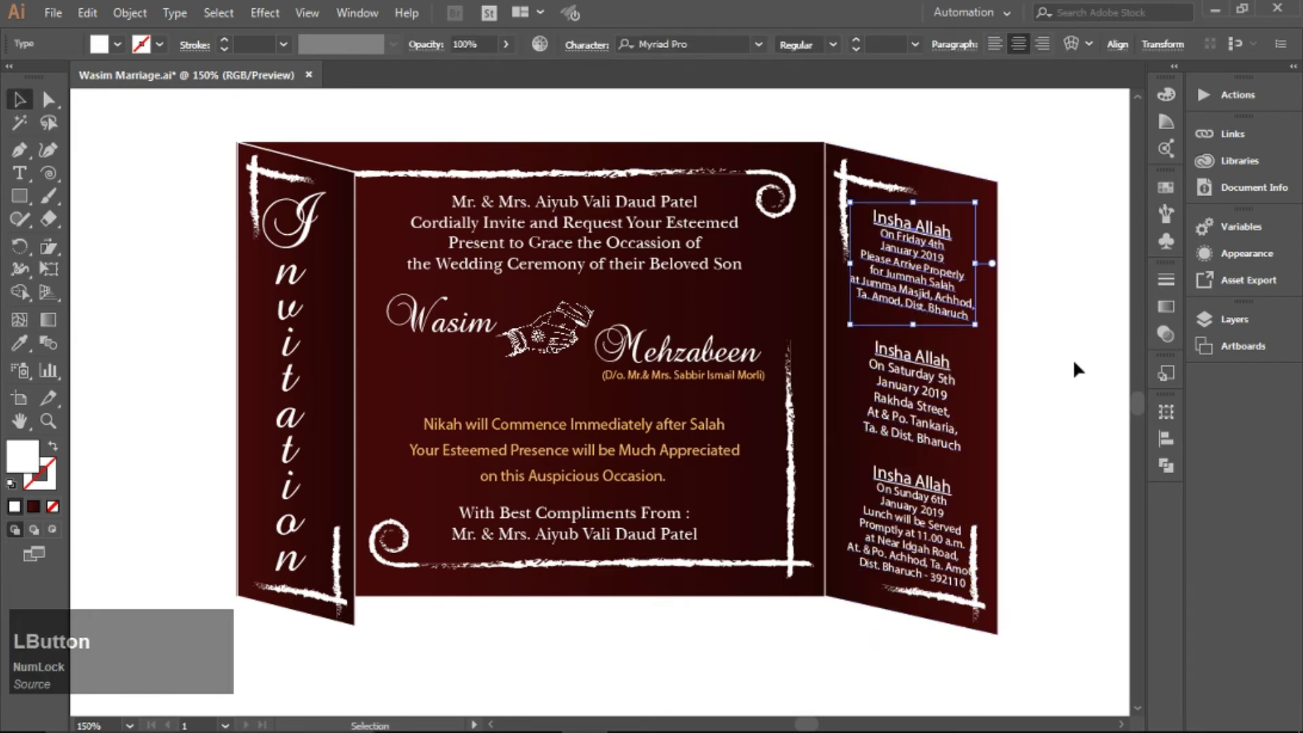
key(Up)
key(Up)
key(Up)
key(Up)
key(Up)
key(Up)
click(1073, 365)
Step: Nudge the Saturday event block slightly upward to follow the Friday block
click(905, 370)
key(Up)
key(Up)
key(Up)
key(Up)
key(Up)
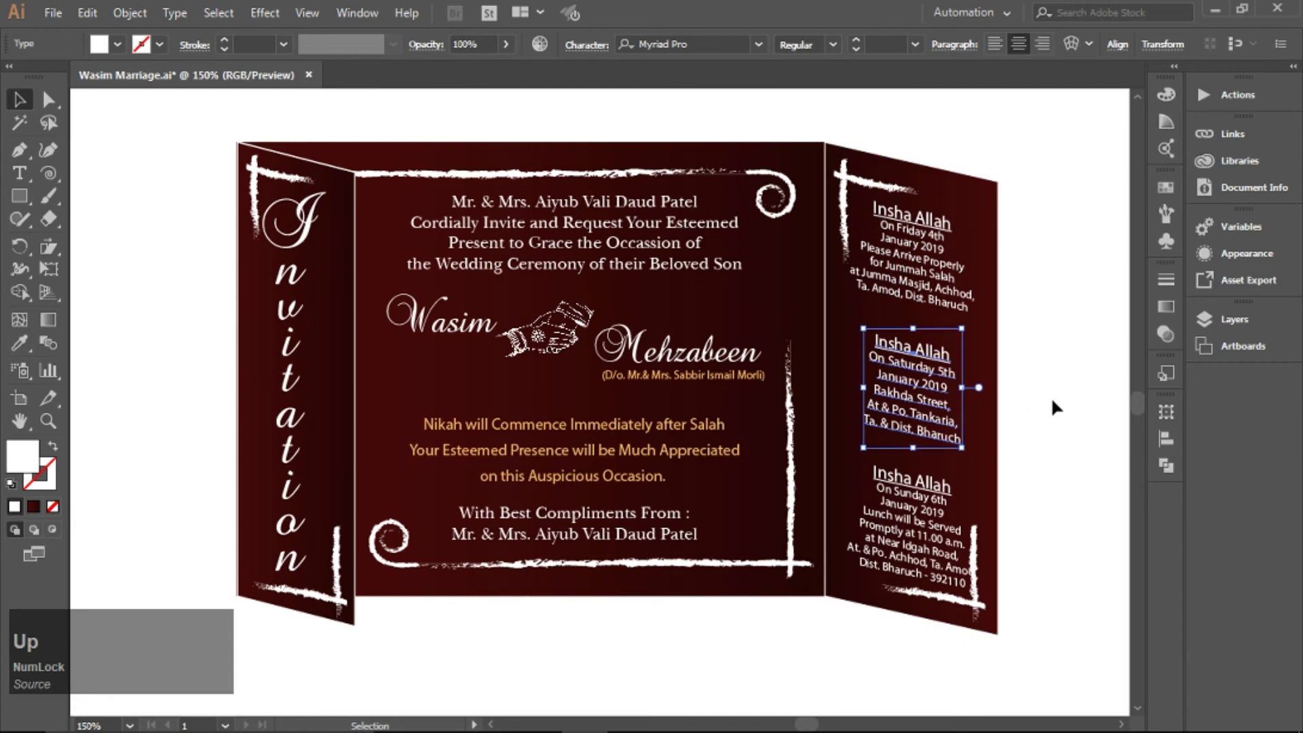
click(1053, 405)
Step: Shift the Sunday event block left and slightly up, clear of the flap's corner brush stroke
click(939, 543)
key(Left)
key(Left)
key(Left)
key(Left)
key(Left)
key(Left)
key(Left)
key(Left)
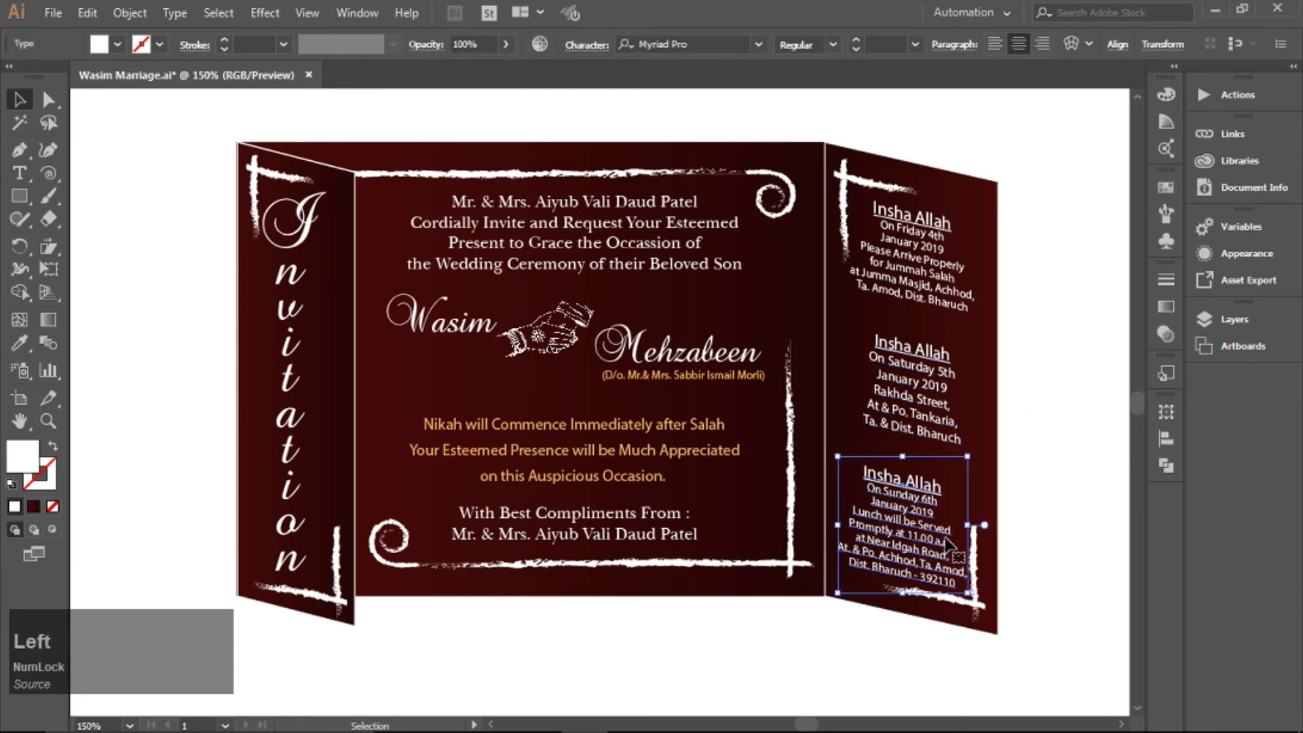
key(Up)
key(Up)
key(Up)
click(1043, 549)
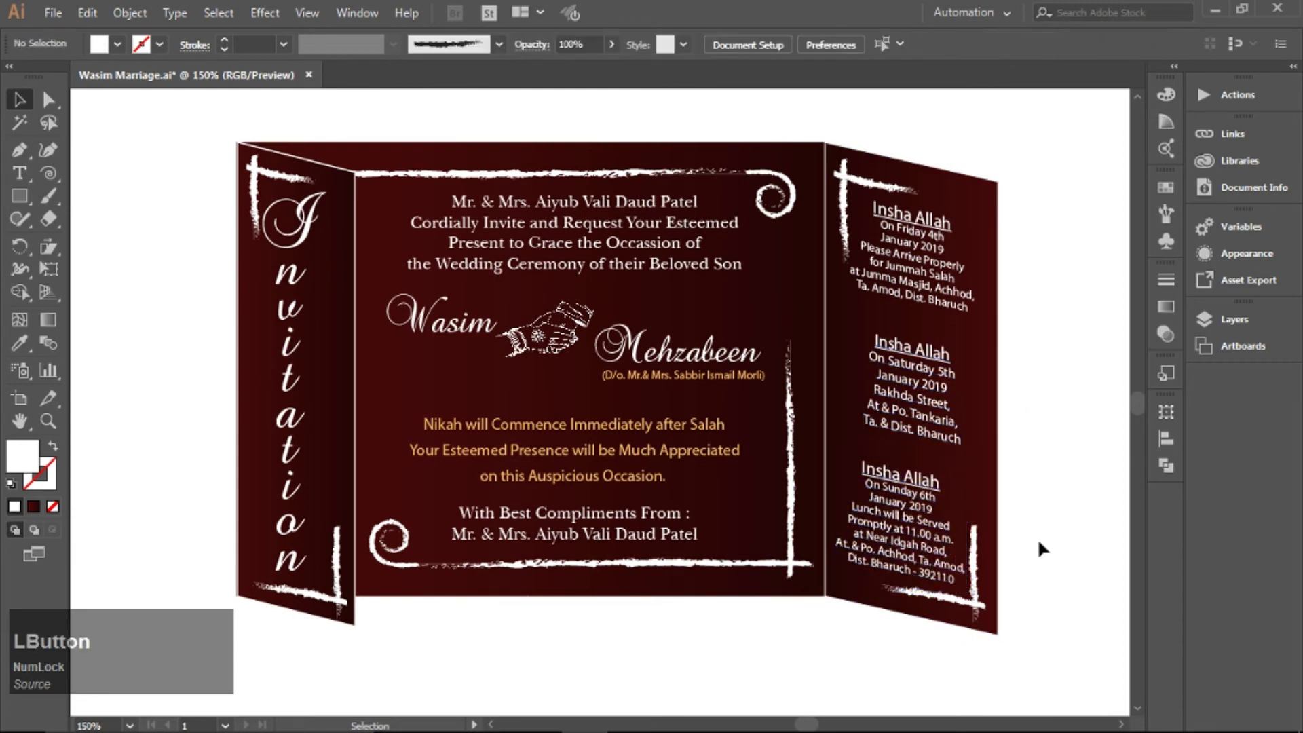
Step: Fine-tune the Saturday block slightly left and up, and the Friday block slightly up, to even out the event text
click(922, 410)
click(1041, 442)
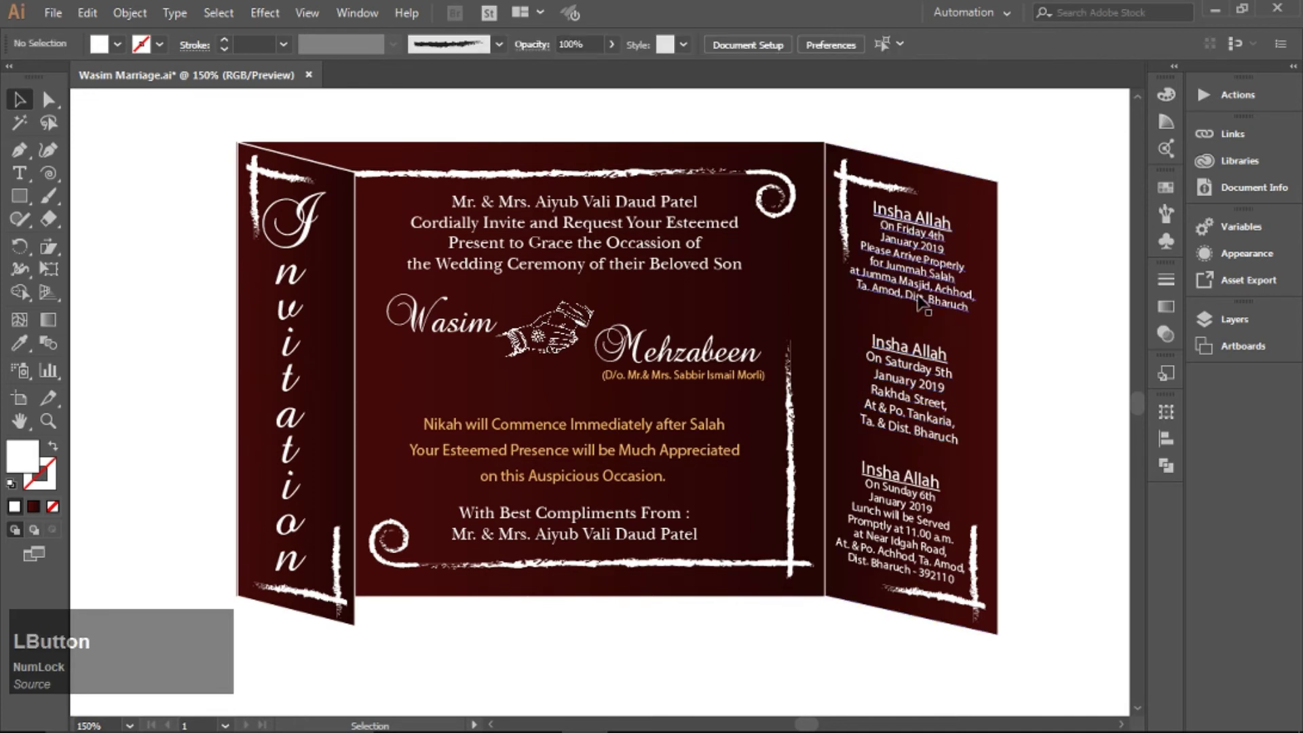
click(922, 304)
key(Up)
key(Up)
key(Up)
key(Up)
click(1025, 355)
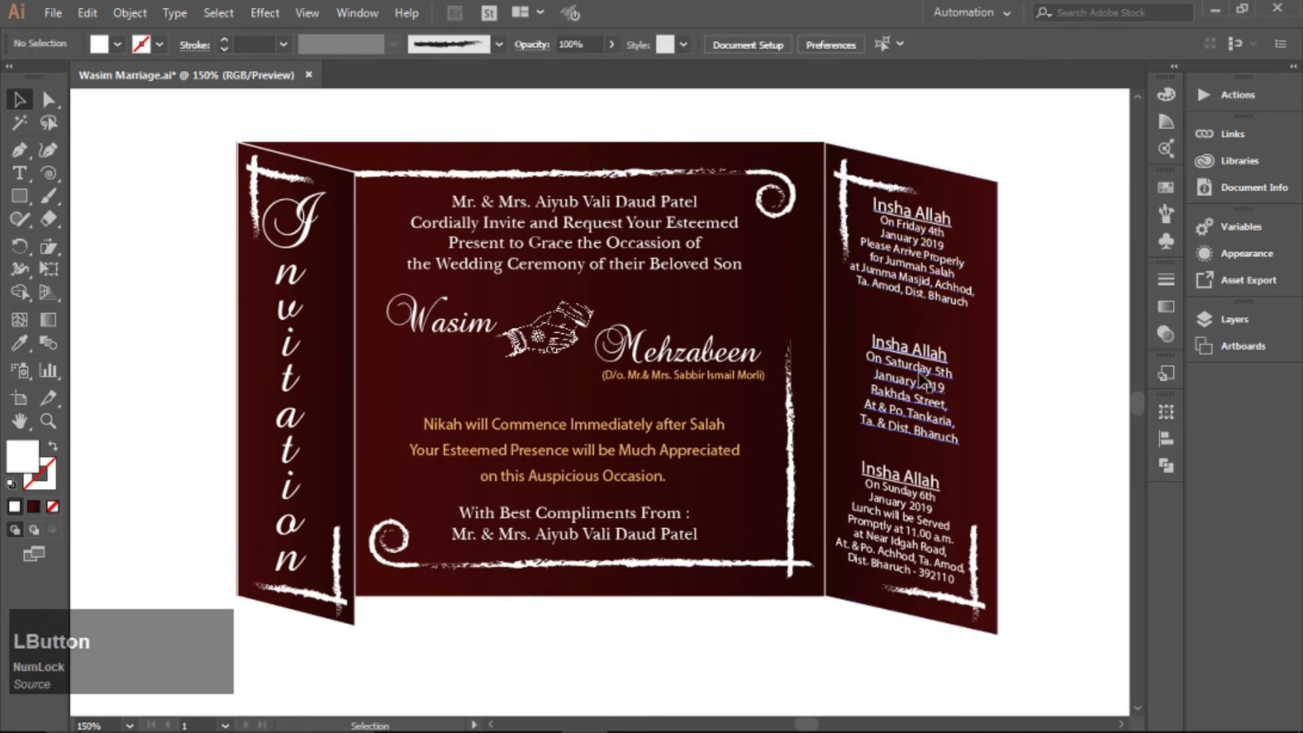
click(922, 380)
key(Up)
key(Up)
key(Up)
key(Up)
click(1059, 399)
Step: Place an instance of the Vector Grime ink splatter symbol over the center panel
click(1166, 240)
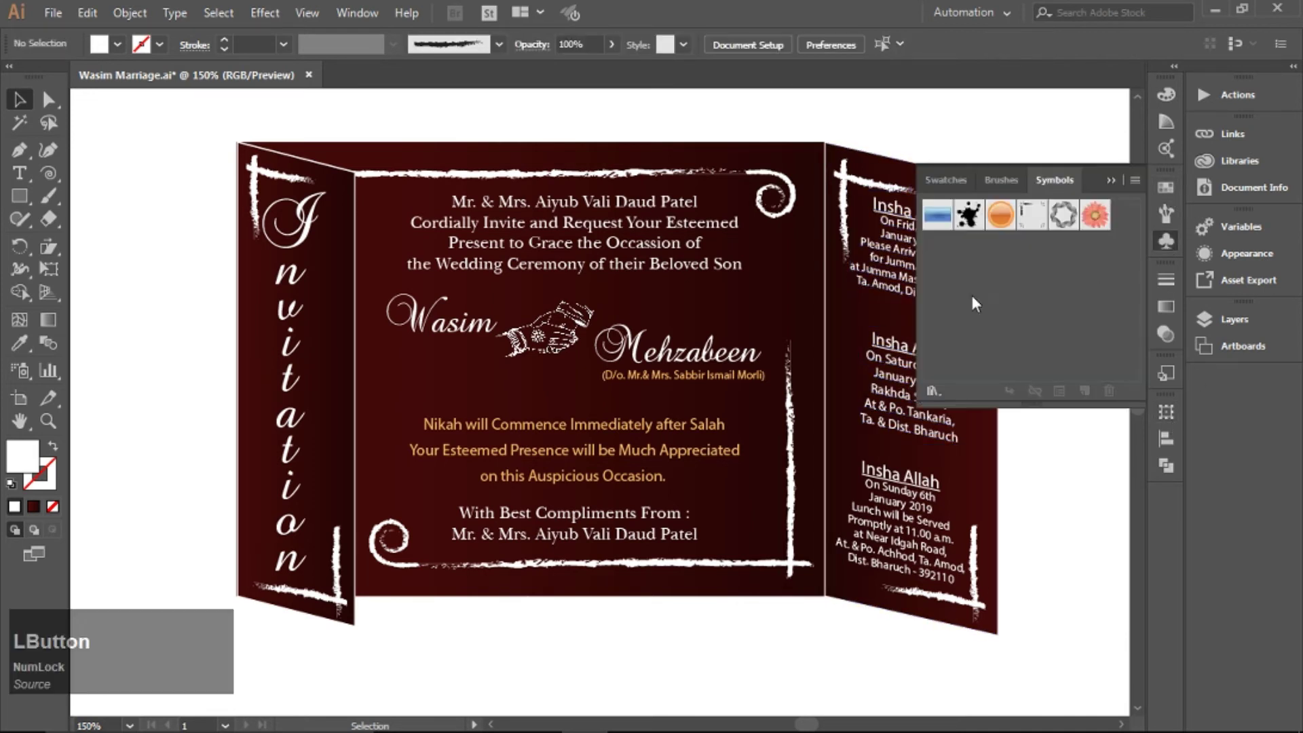
drag(719, 370, 742, 304)
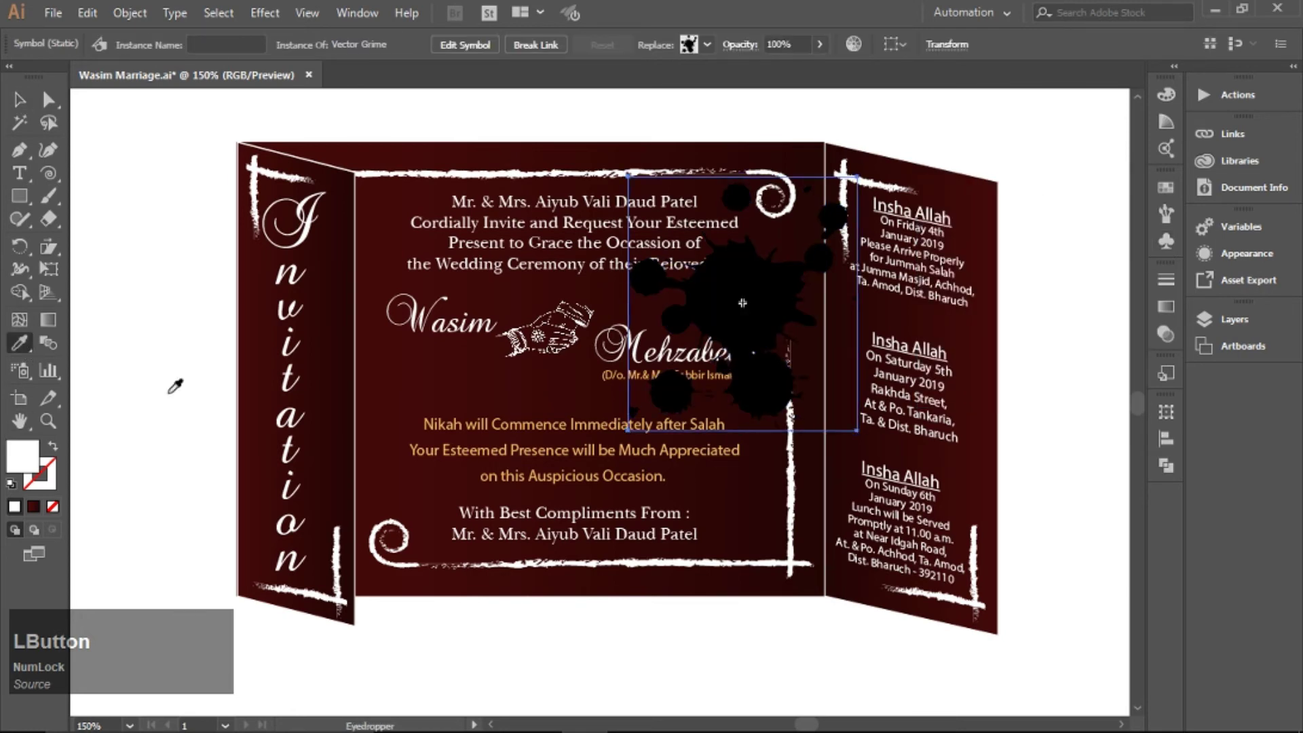
key(v)
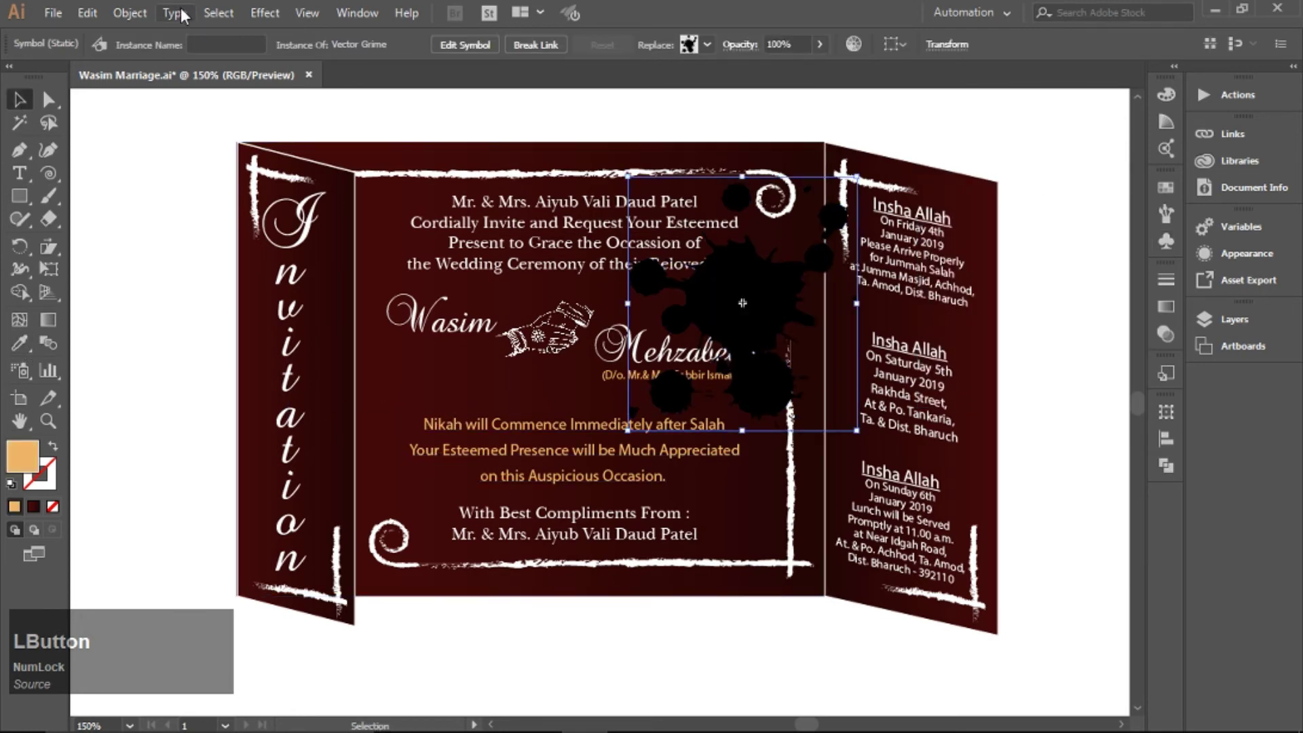
Step: Try to recolor the splatter symbol with the orange sampled from the Nikah paragraph
click(130, 12)
click(159, 190)
click(19, 343)
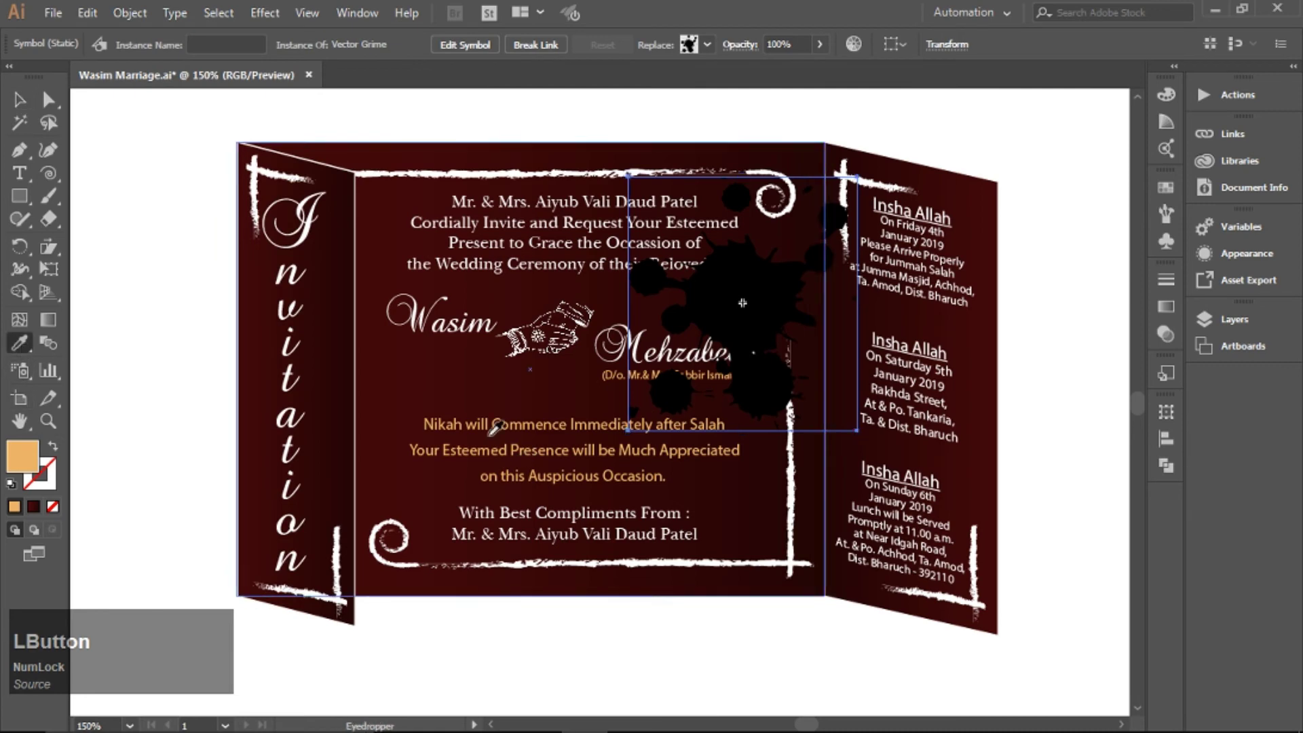
click(497, 425)
click(19, 100)
click(441, 123)
Step: Move the splatter down over the center panel's lower edge and try to fill it with an orange swatch
drag(745, 291, 758, 552)
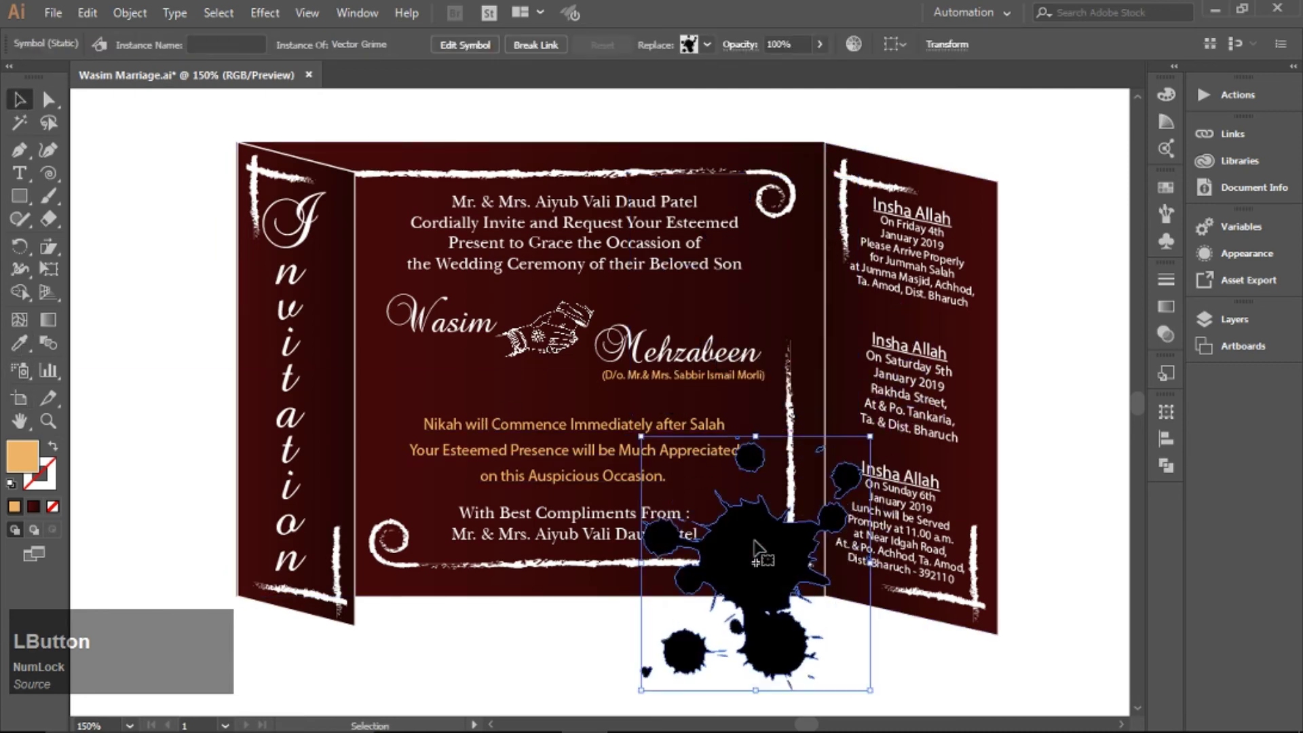
click(130, 13)
click(197, 239)
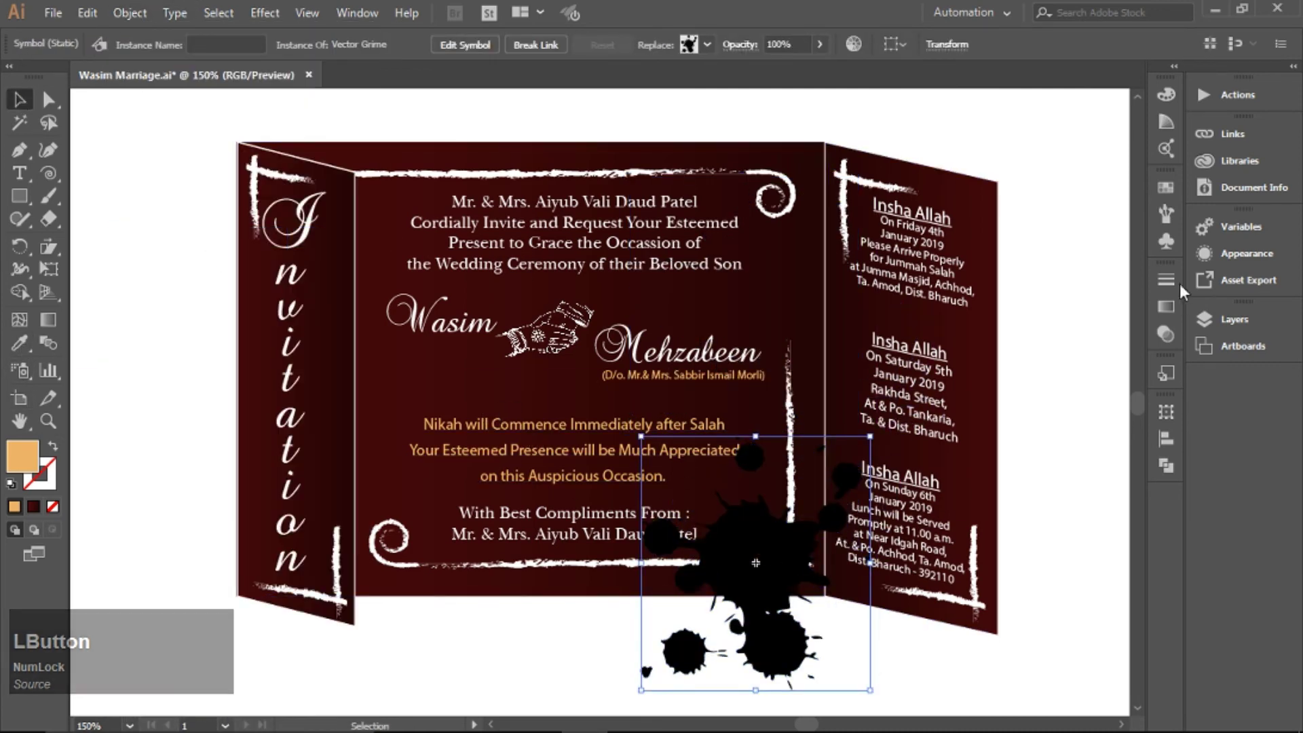
click(1166, 188)
click(1165, 187)
click(1034, 389)
click(812, 676)
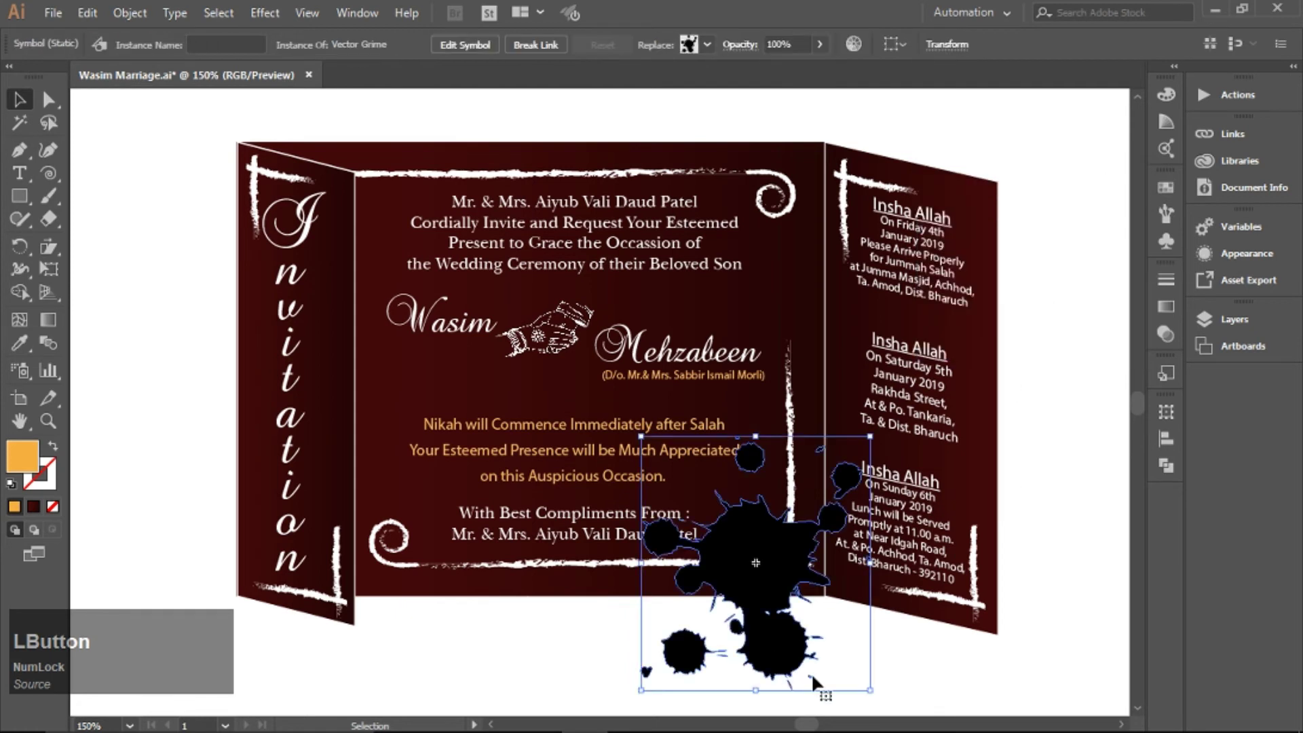
Step: Break the splatter's link to its symbol and fill the artwork with the orange swatch
right_click(756, 563)
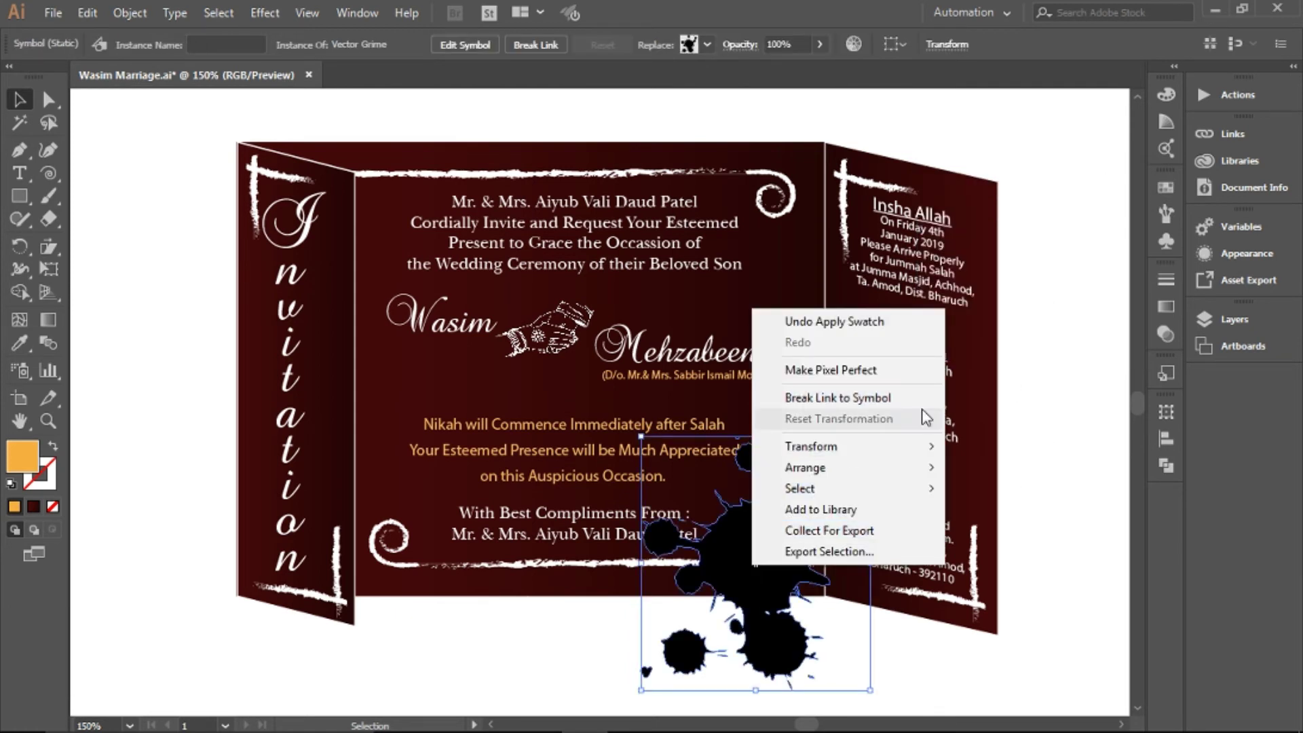
click(910, 391)
click(1166, 187)
click(1122, 235)
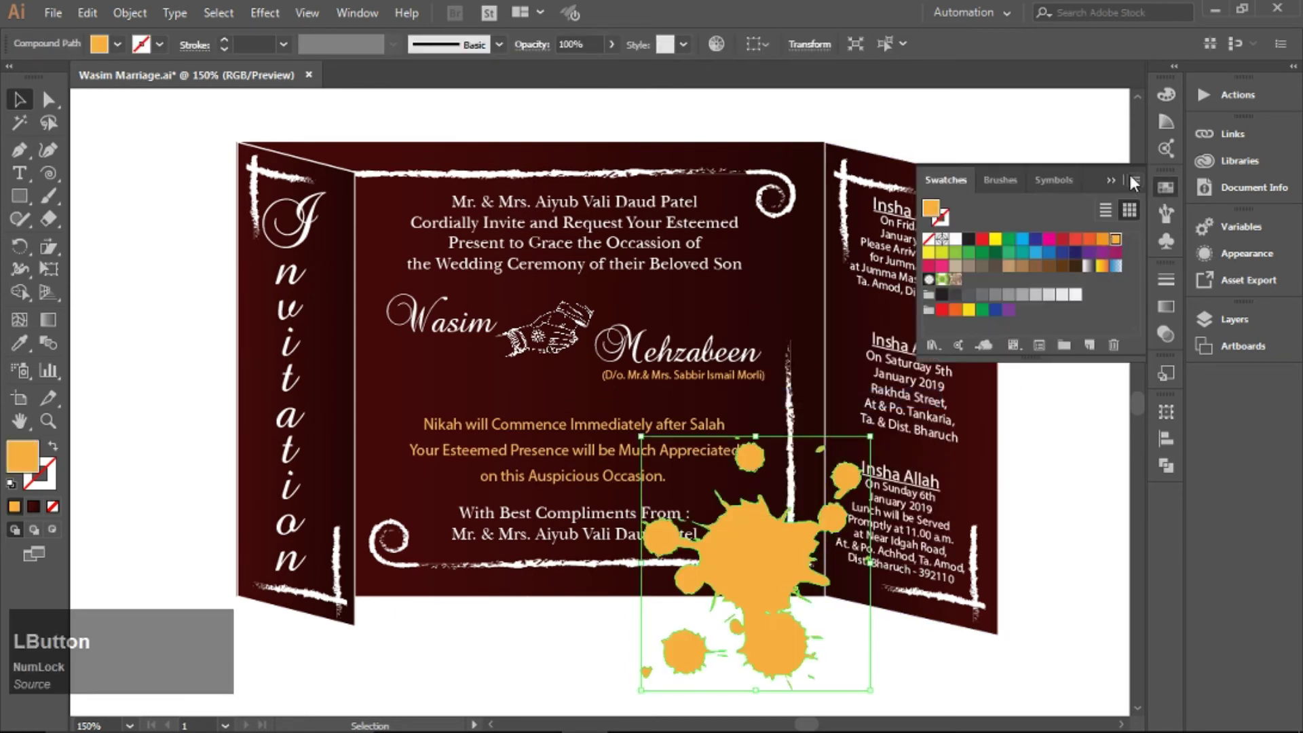
Step: Shrink the orange splatter and place copies around the center panel's text and, smaller, between the event blocks on the right flap
drag(870, 436, 778, 539)
click(737, 665)
drag(758, 587, 913, 324)
click(753, 599)
click(475, 665)
click(733, 663)
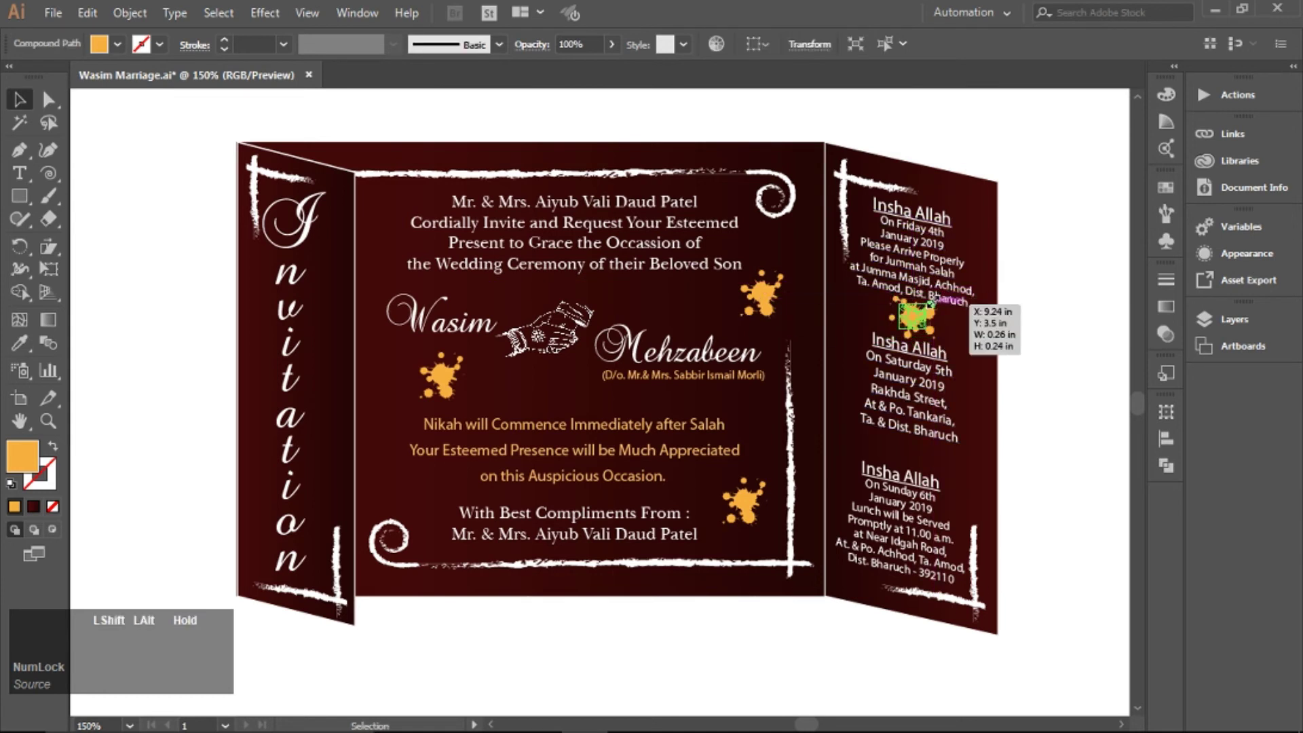
drag(913, 314, 916, 453)
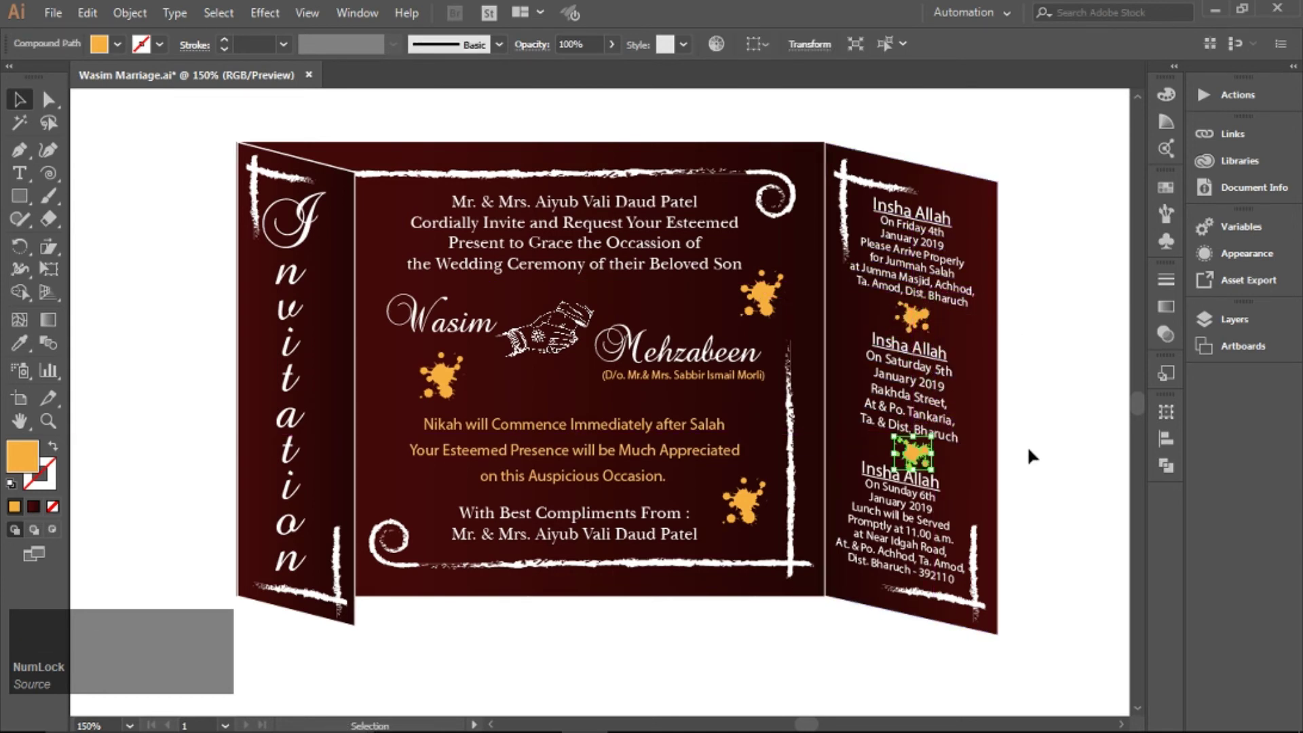
click(1032, 456)
Step: Nudge the Saturday event block and the splatter beneath it slightly upward
click(918, 353)
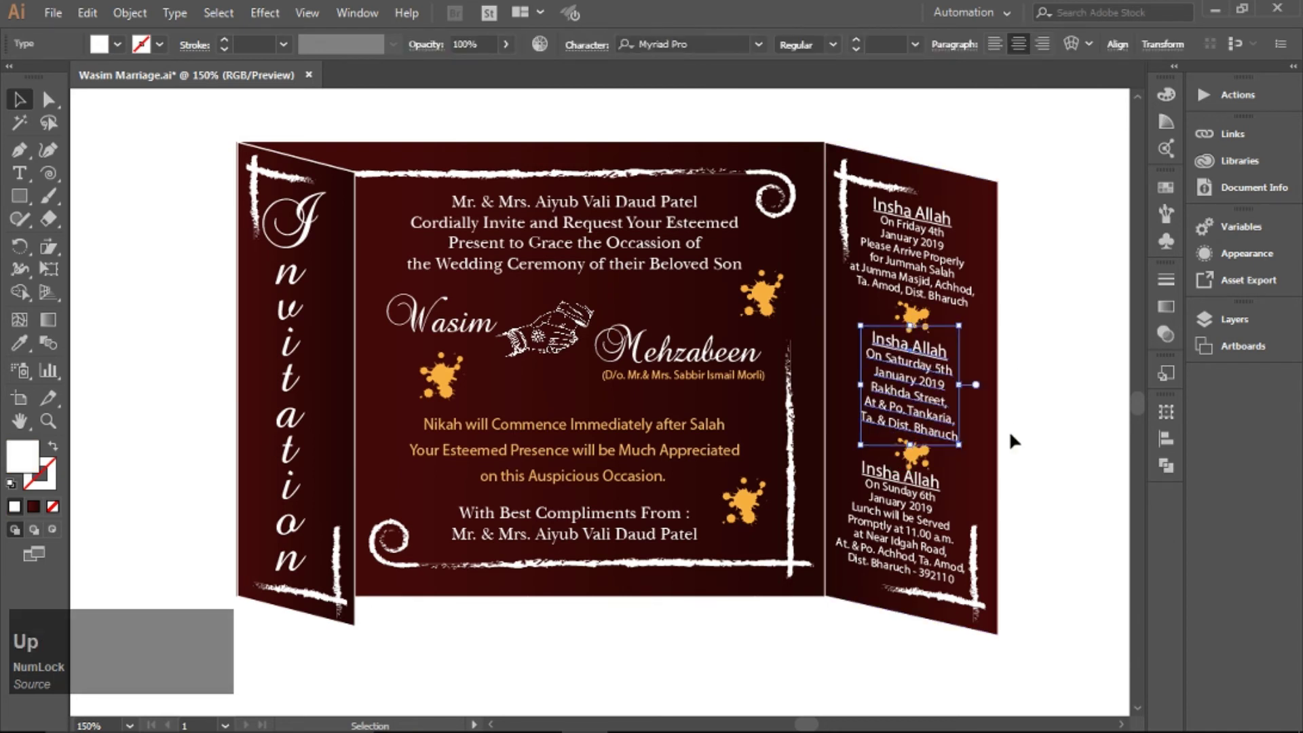
click(914, 451)
click(1032, 473)
click(919, 453)
click(1028, 469)
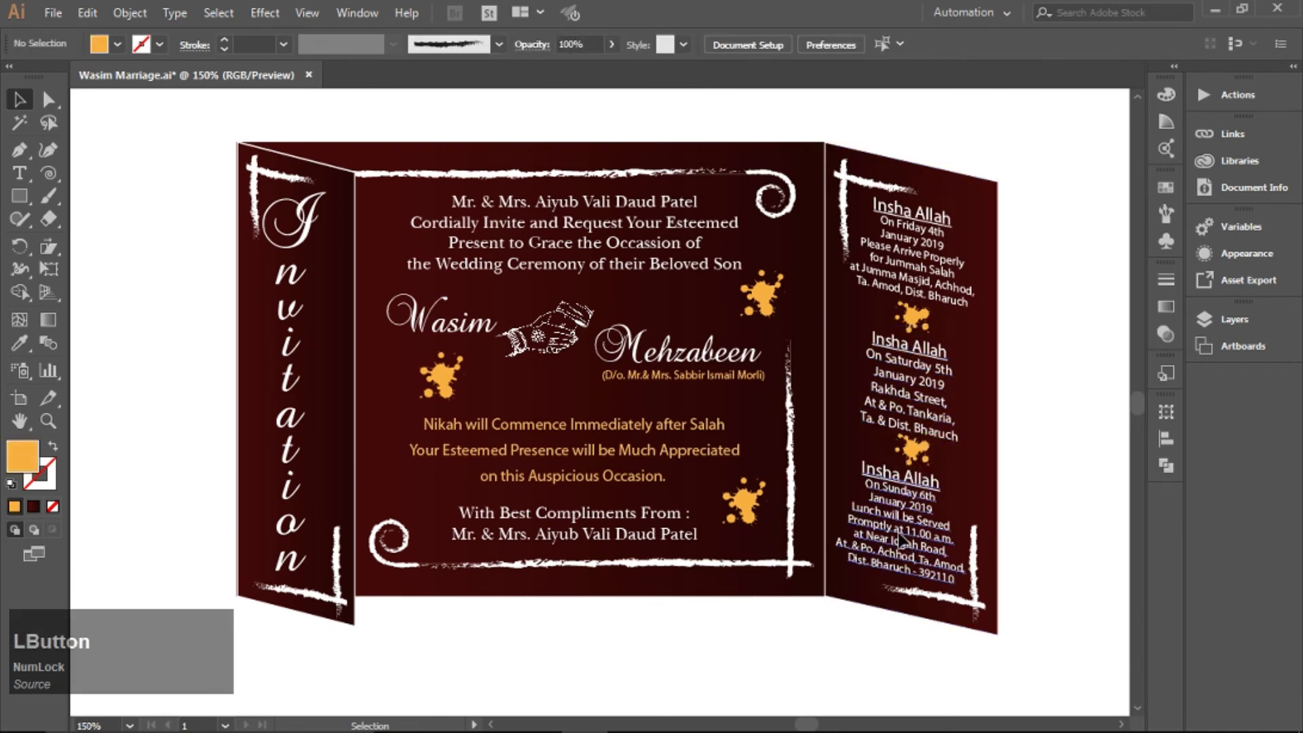
Step: Nudge the Sunday event block down slightly and center the splatter in the gap between it and the Saturday block
click(903, 539)
key(Down)
key(Down)
key(Down)
click(1022, 471)
click(914, 451)
key(Down)
click(1029, 465)
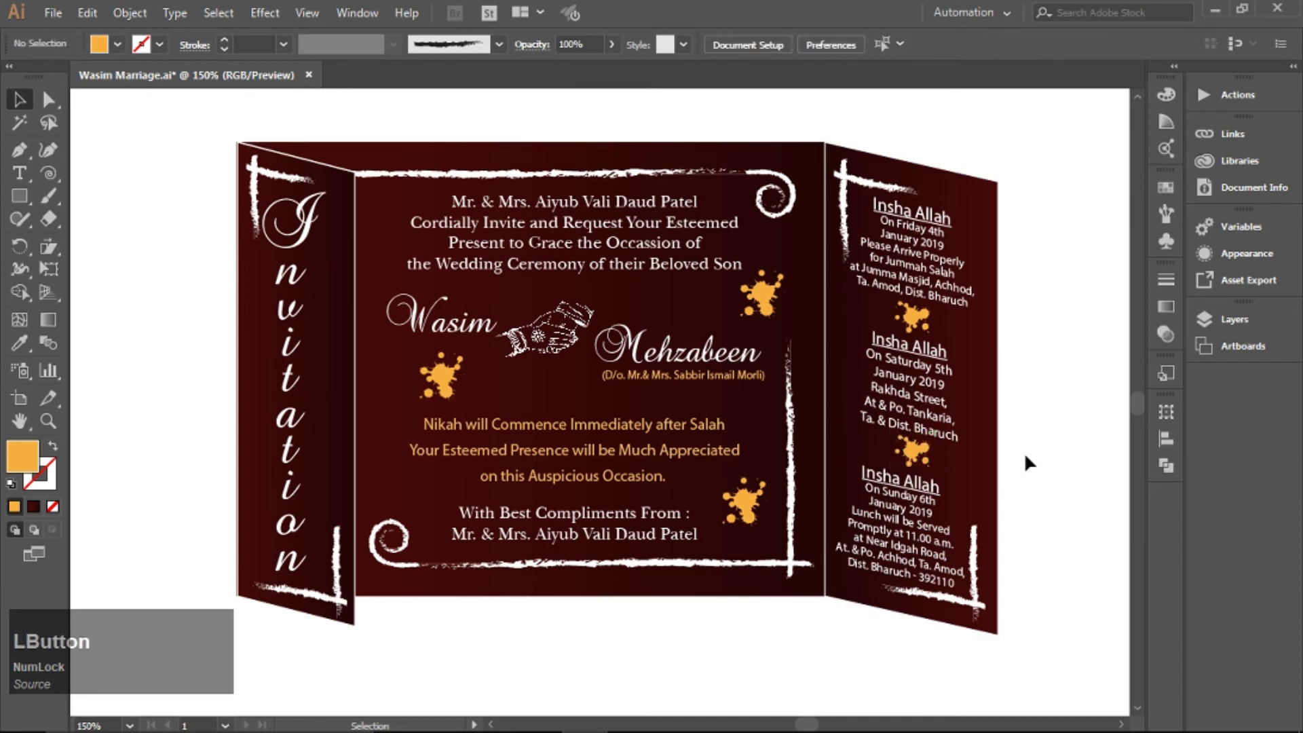
click(914, 452)
key(Down)
click(1062, 469)
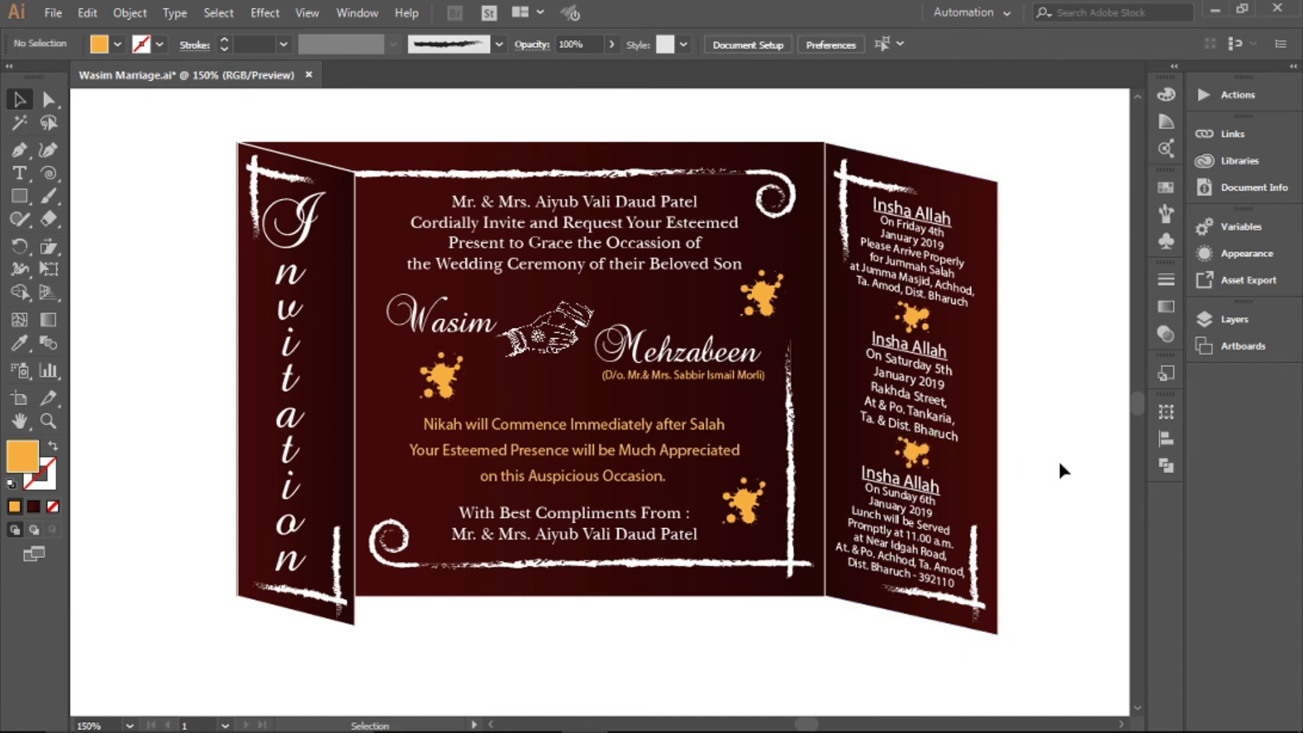
Step: Draw a thin rectangle along the full lower edge of the center panel and fill it with black 000000
key(m)
drag(354, 596, 826, 623)
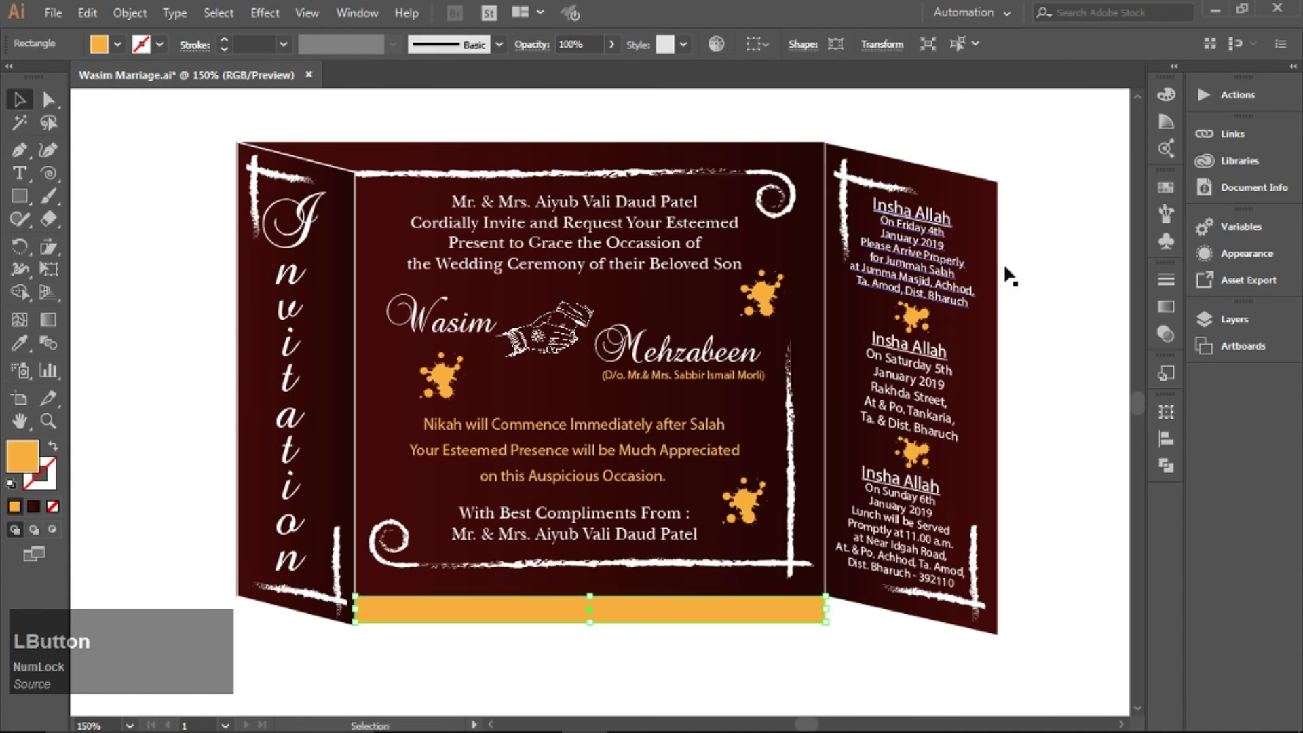
click(1163, 187)
click(969, 240)
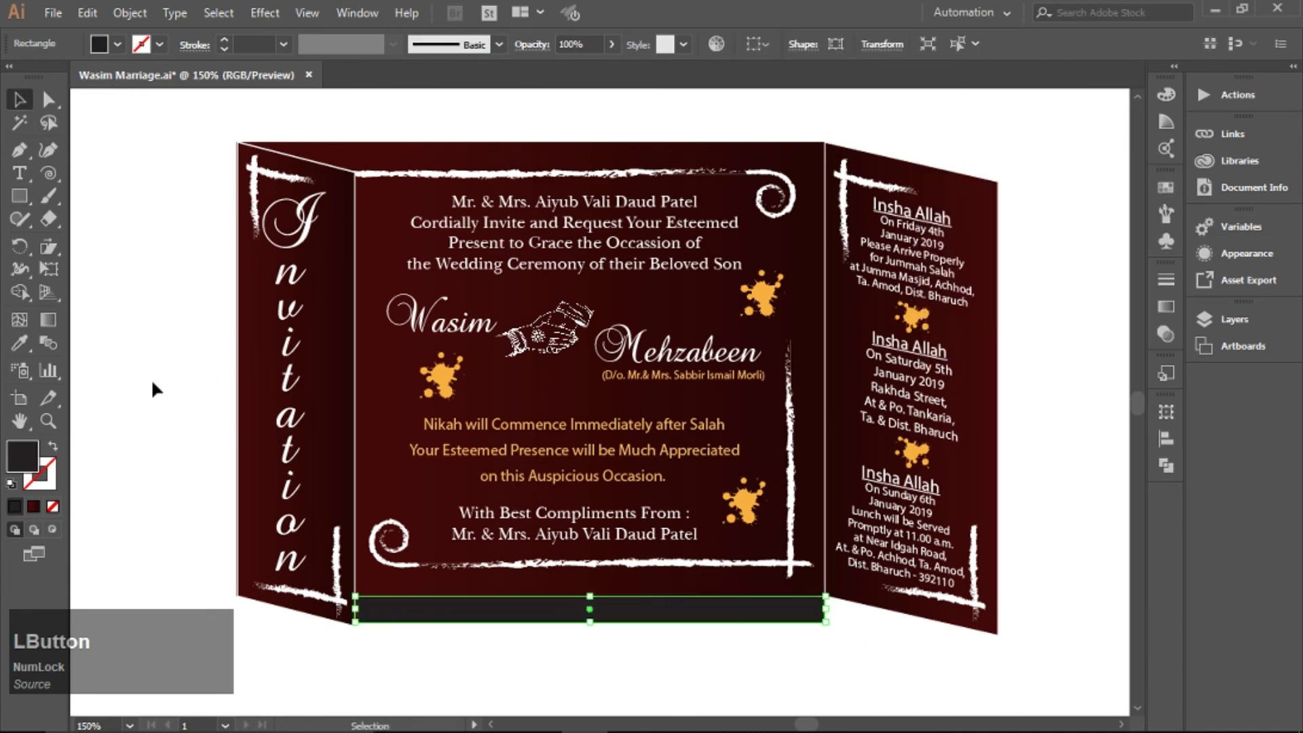
double_click(23, 456)
text(000000)
key(Return)
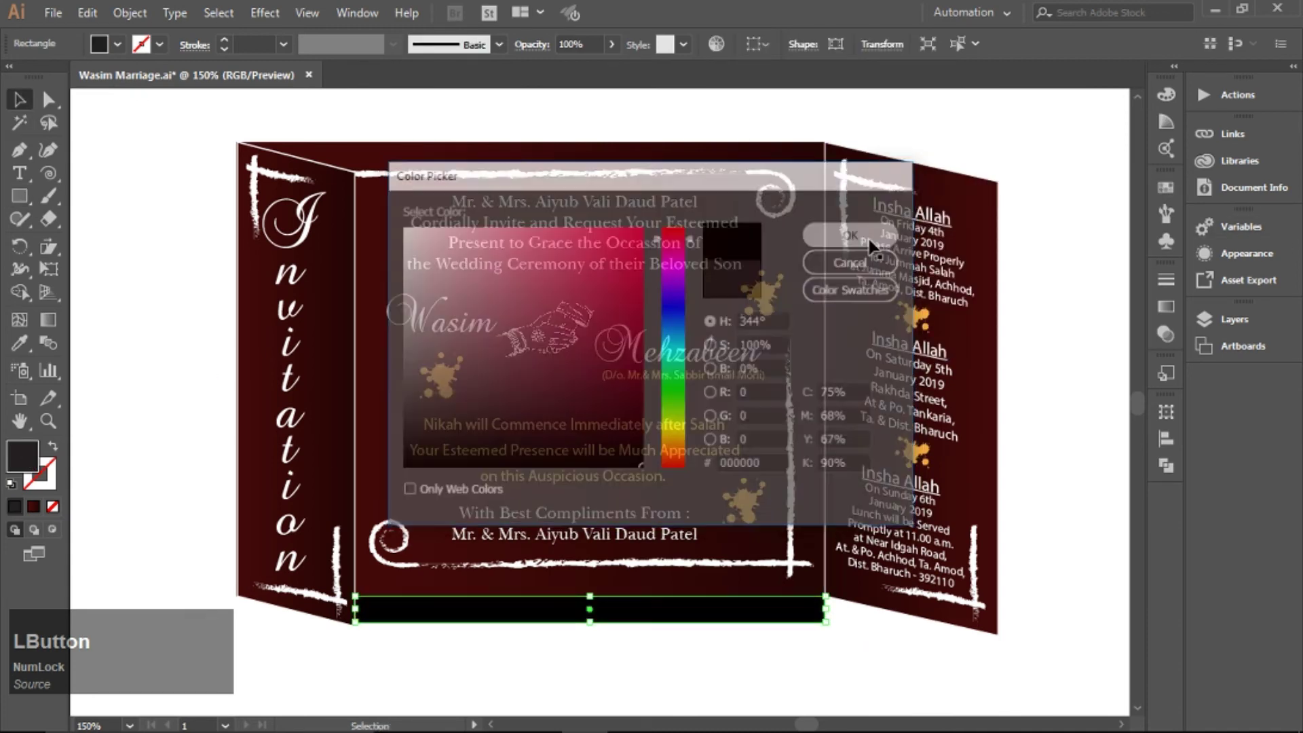
Step: Draw a closed slanted black strip with the Pen tool directly beneath the left flap's lower edge
click(20, 157)
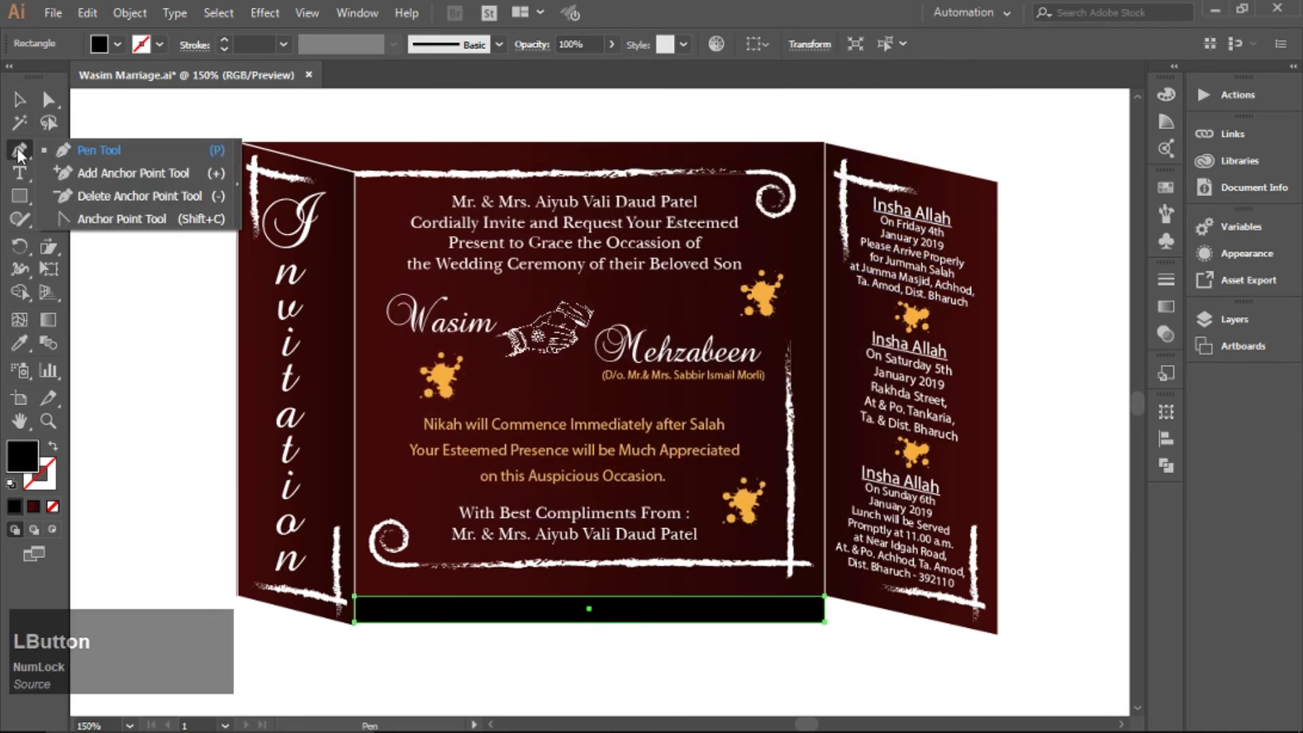
click(236, 596)
click(355, 623)
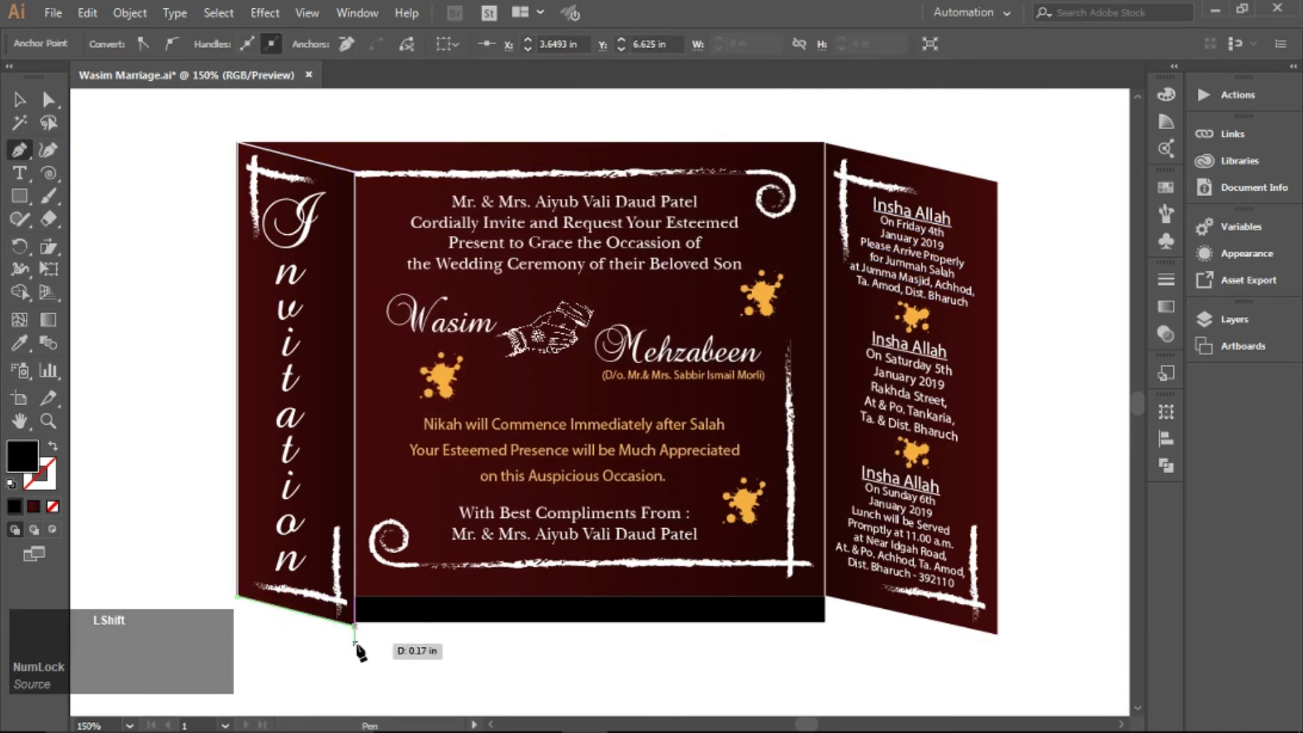
click(354, 648)
click(237, 621)
click(237, 596)
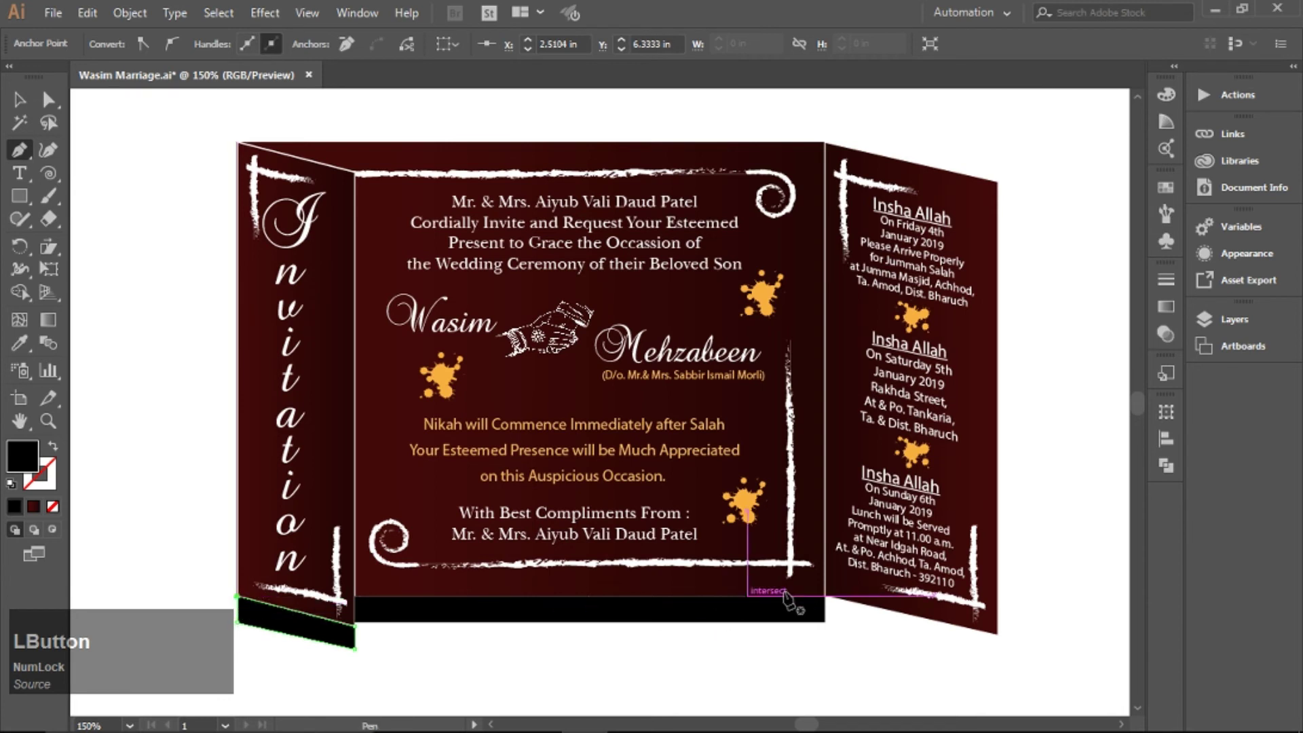
Step: Draw a matching closed slanted black strip beneath the right flap's lower edge
click(825, 597)
click(824, 621)
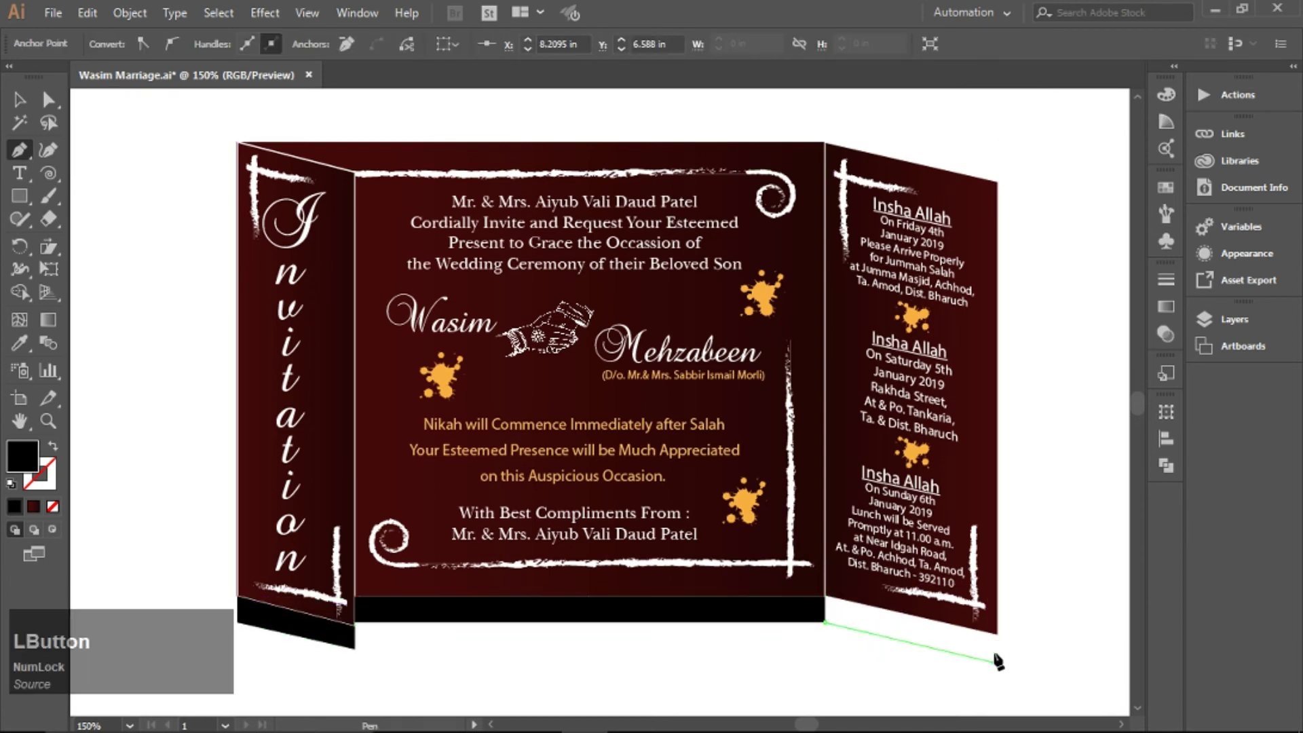
click(998, 662)
click(997, 635)
click(825, 597)
click(19, 99)
click(140, 181)
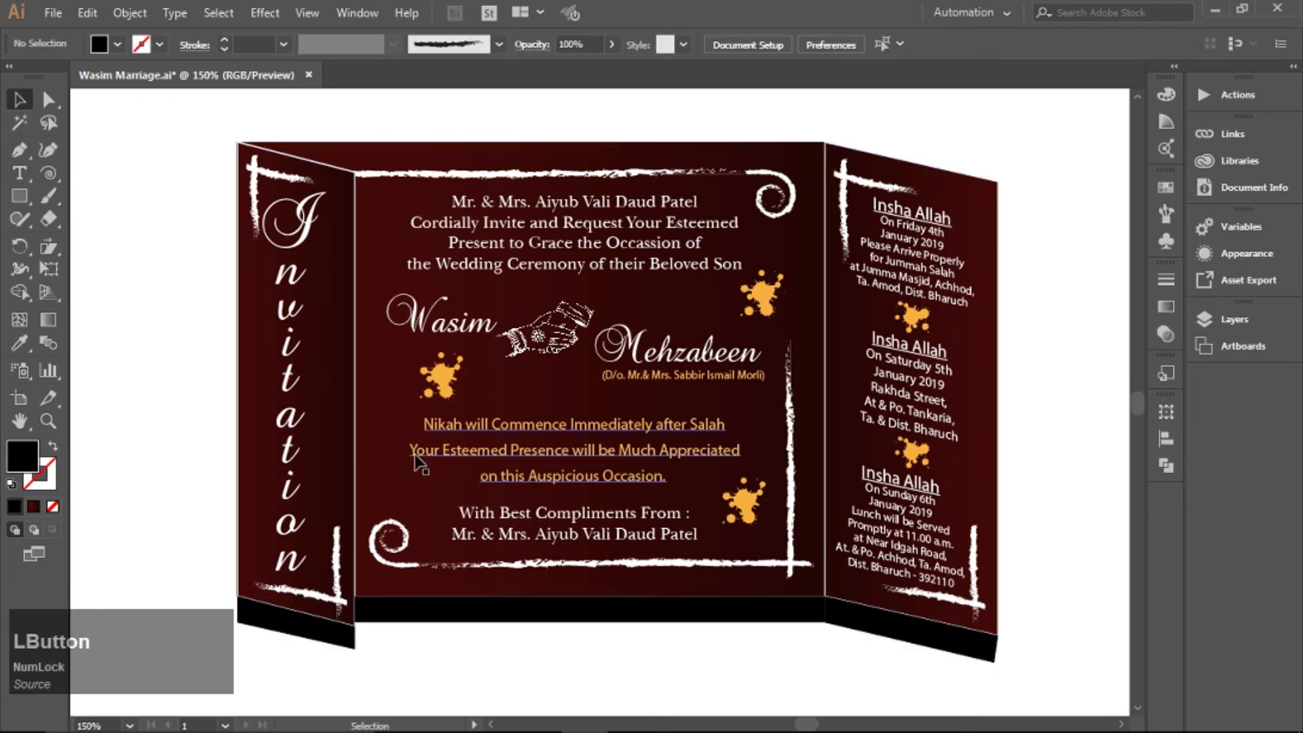
Step: Curve the lower edges of the three black strips upward with the Anchor Point tool
drag(19, 149, 81, 213)
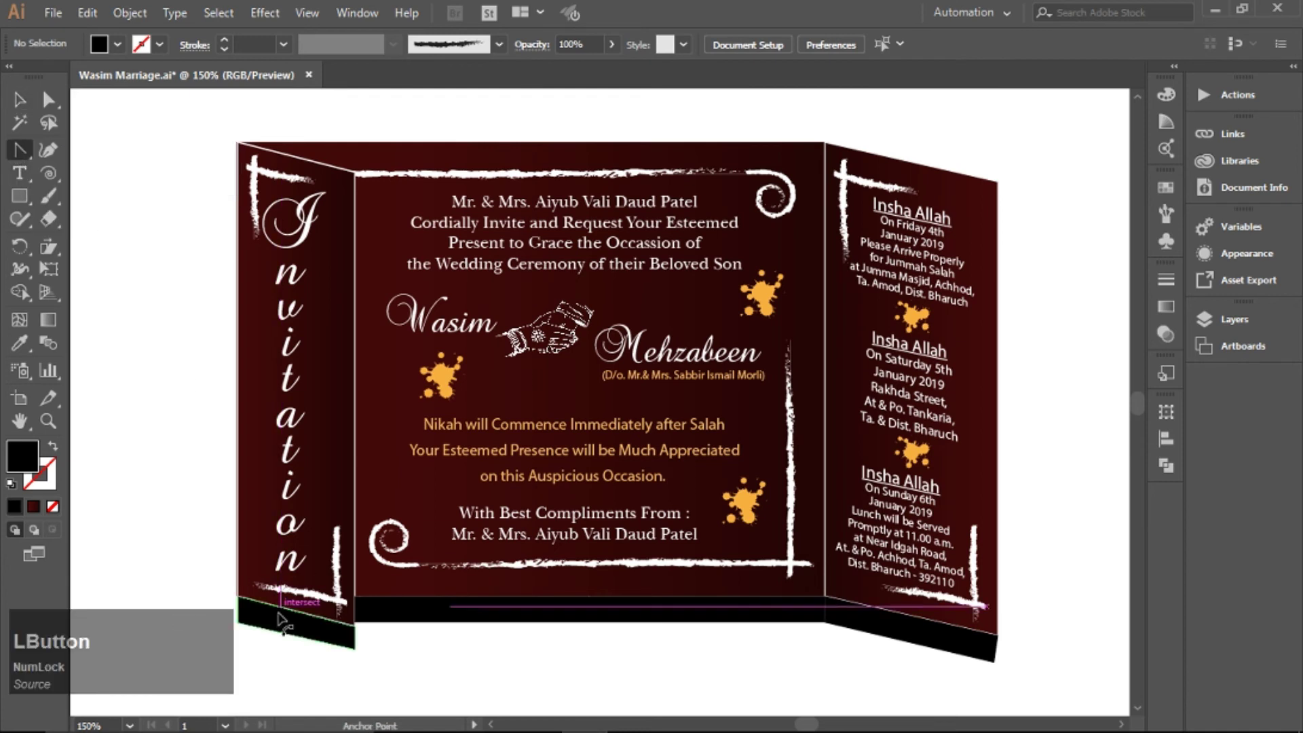
drag(281, 632, 287, 622)
drag(606, 623, 606, 613)
click(907, 645)
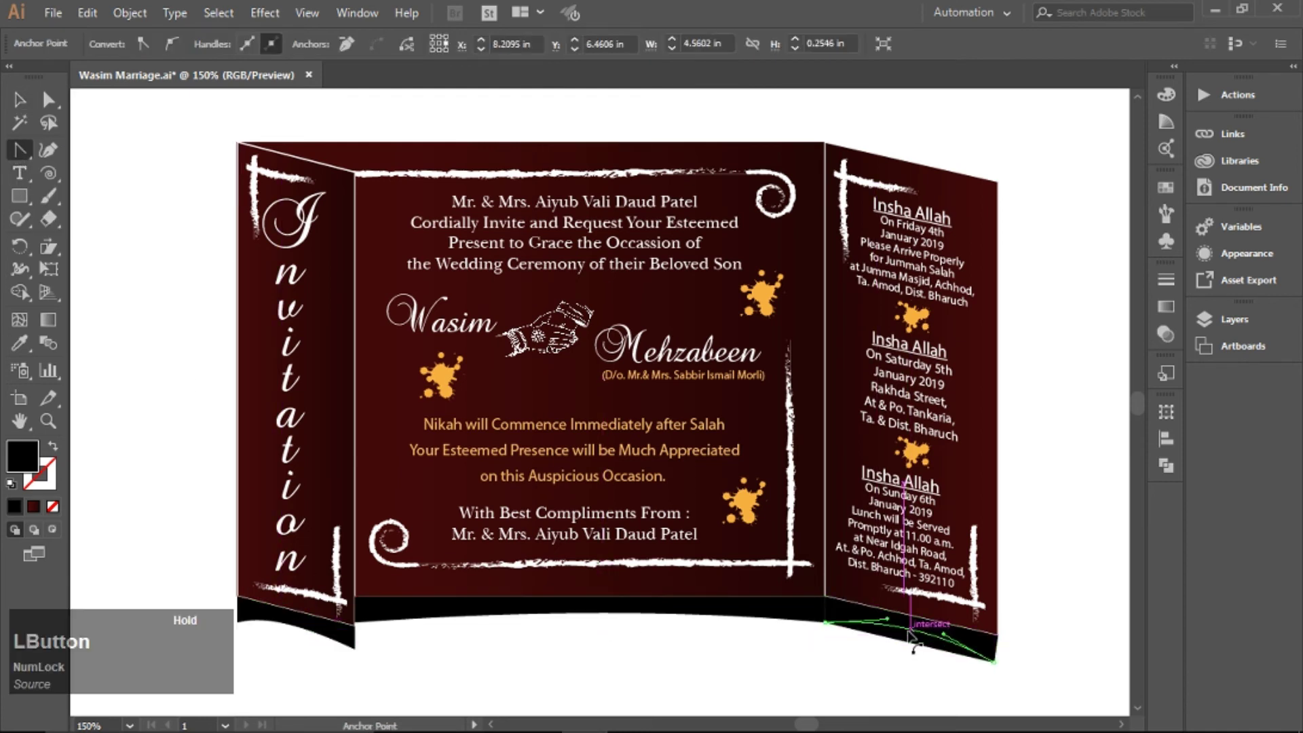
drag(909, 638, 983, 617)
Step: Apply a Feather effect with a 0.13 in radius to the black strip beneath the center panel
key(v)
click(791, 614)
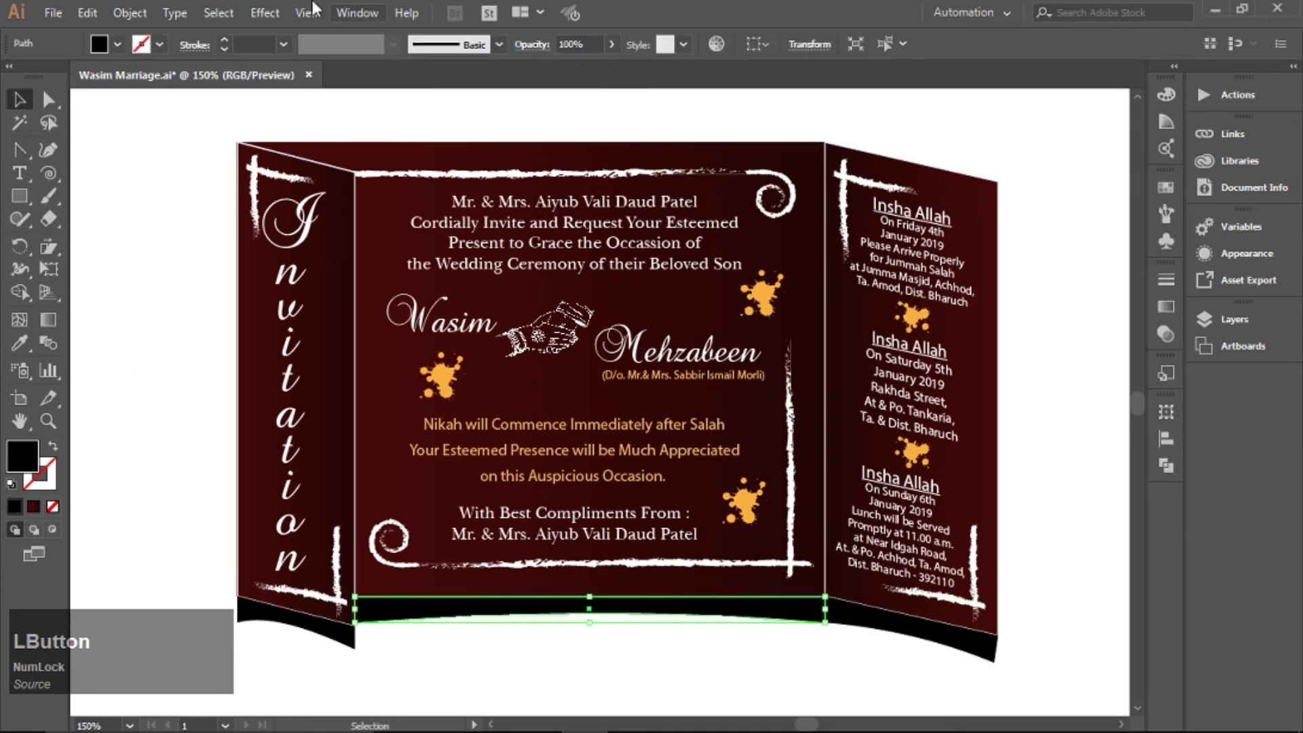
click(265, 12)
mouse_move(339, 225)
click(537, 254)
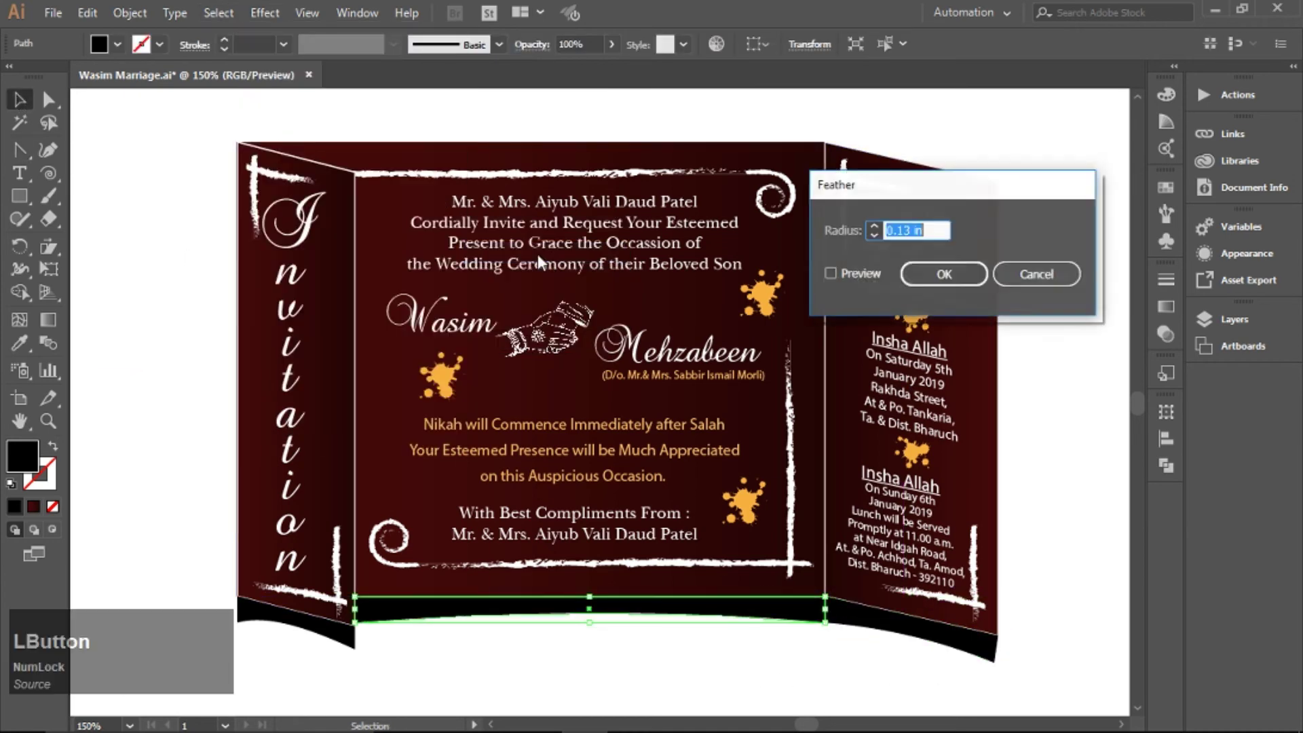
click(830, 273)
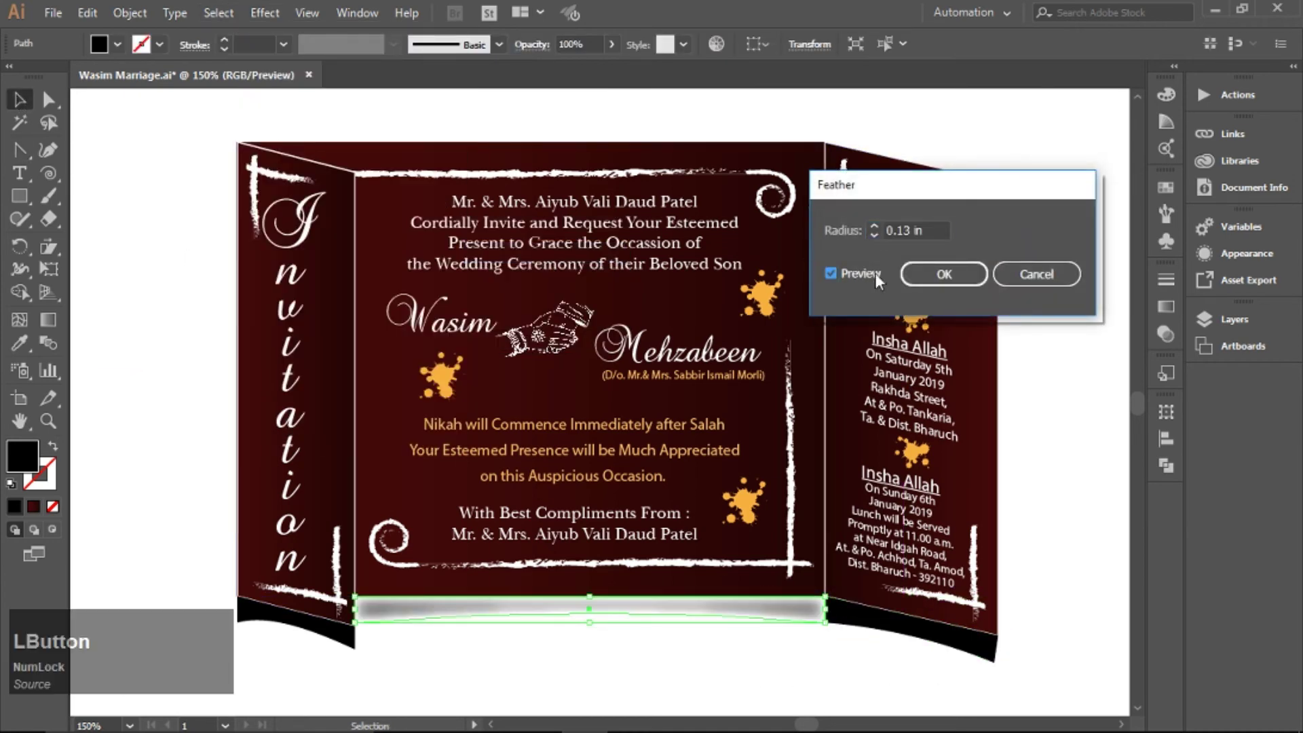
click(947, 274)
Step: Apply a Feather effect with a 0.12 in radius to the black strip beneath the left flap
click(305, 632)
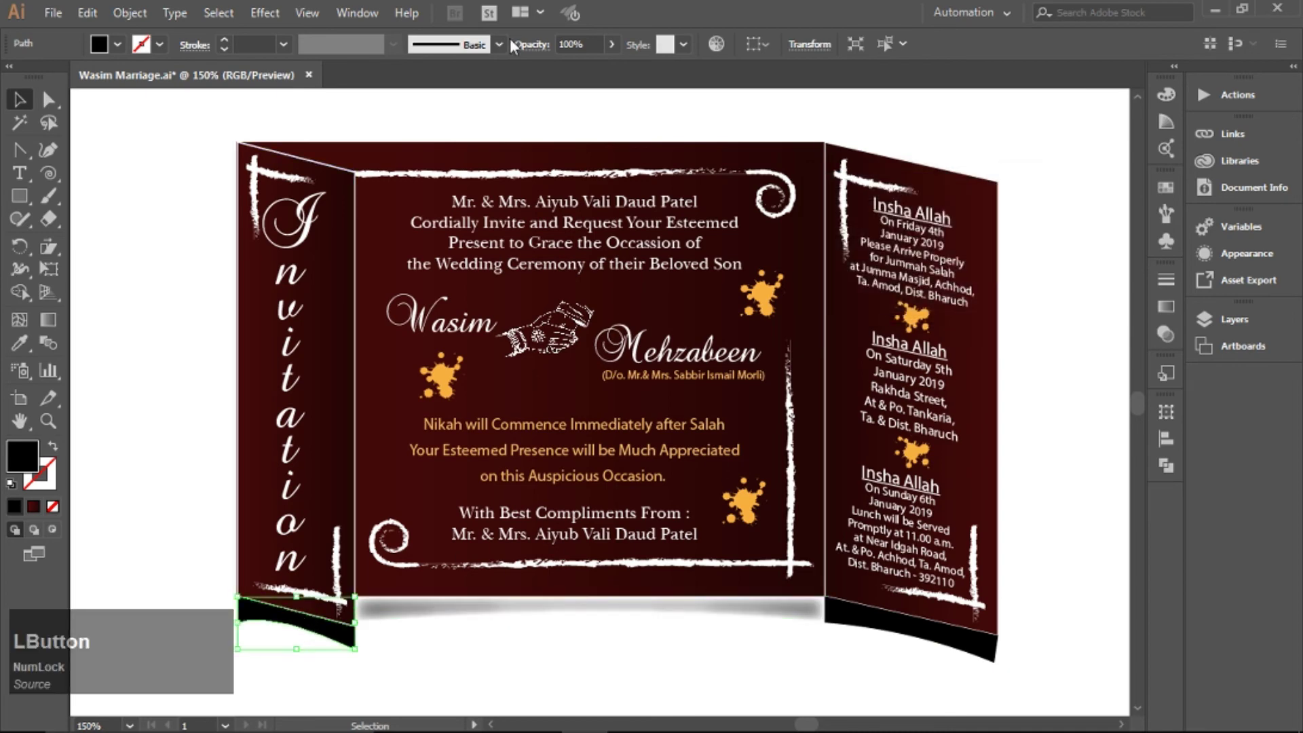
click(272, 14)
mouse_move(436, 224)
click(509, 250)
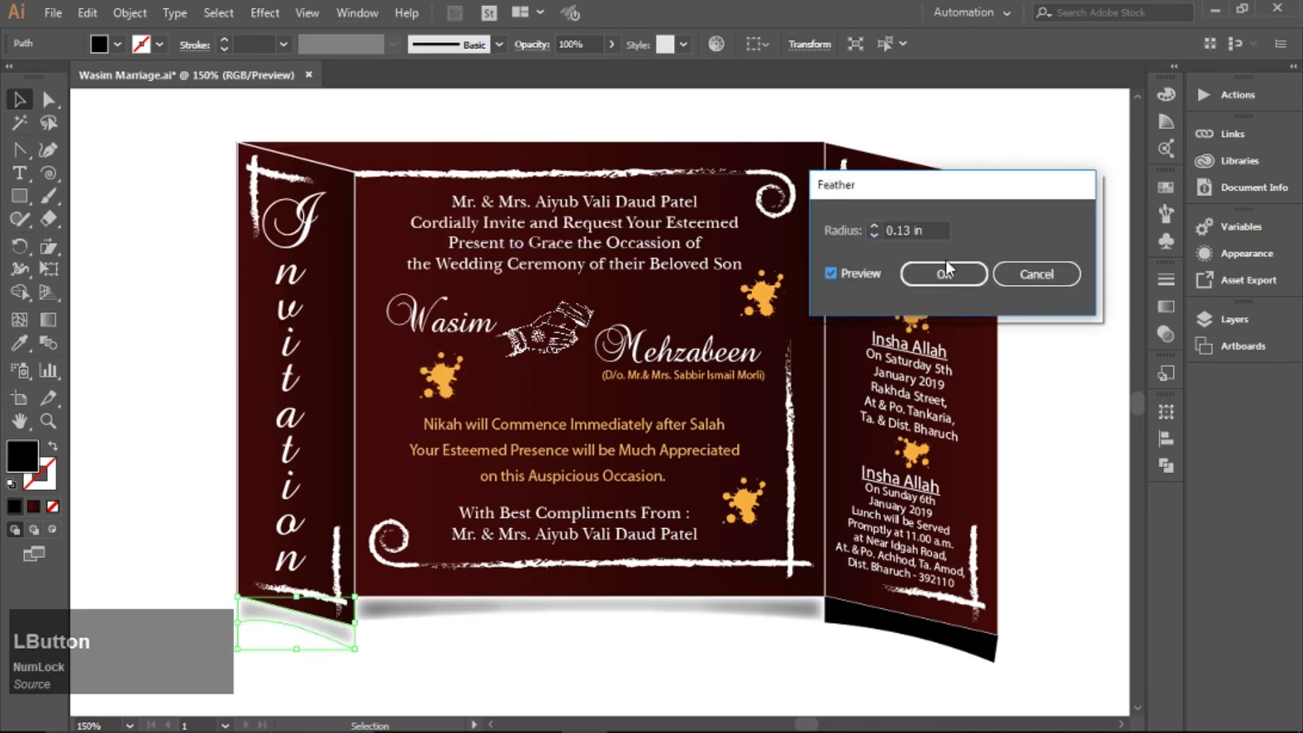
click(912, 231)
text(0.12)
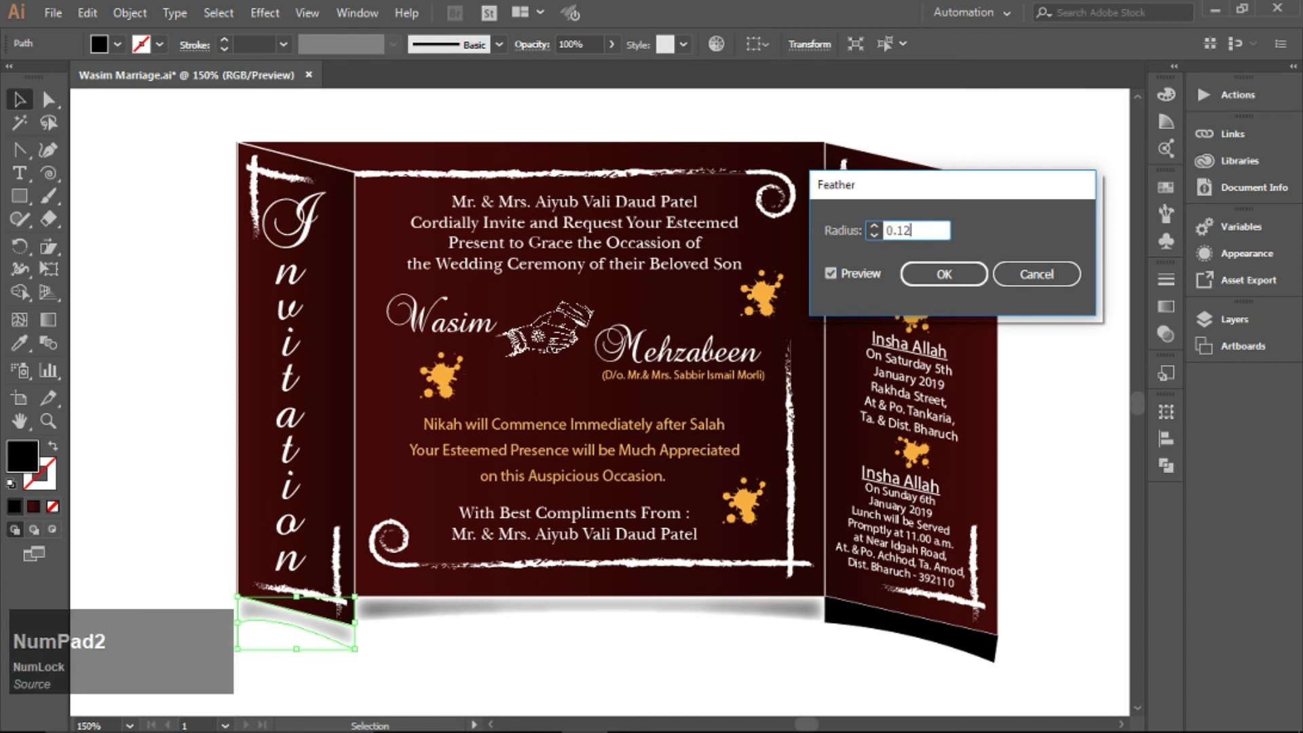
click(846, 273)
click(944, 275)
Step: Apply a Feather effect to the black strip beneath the right flap
click(954, 644)
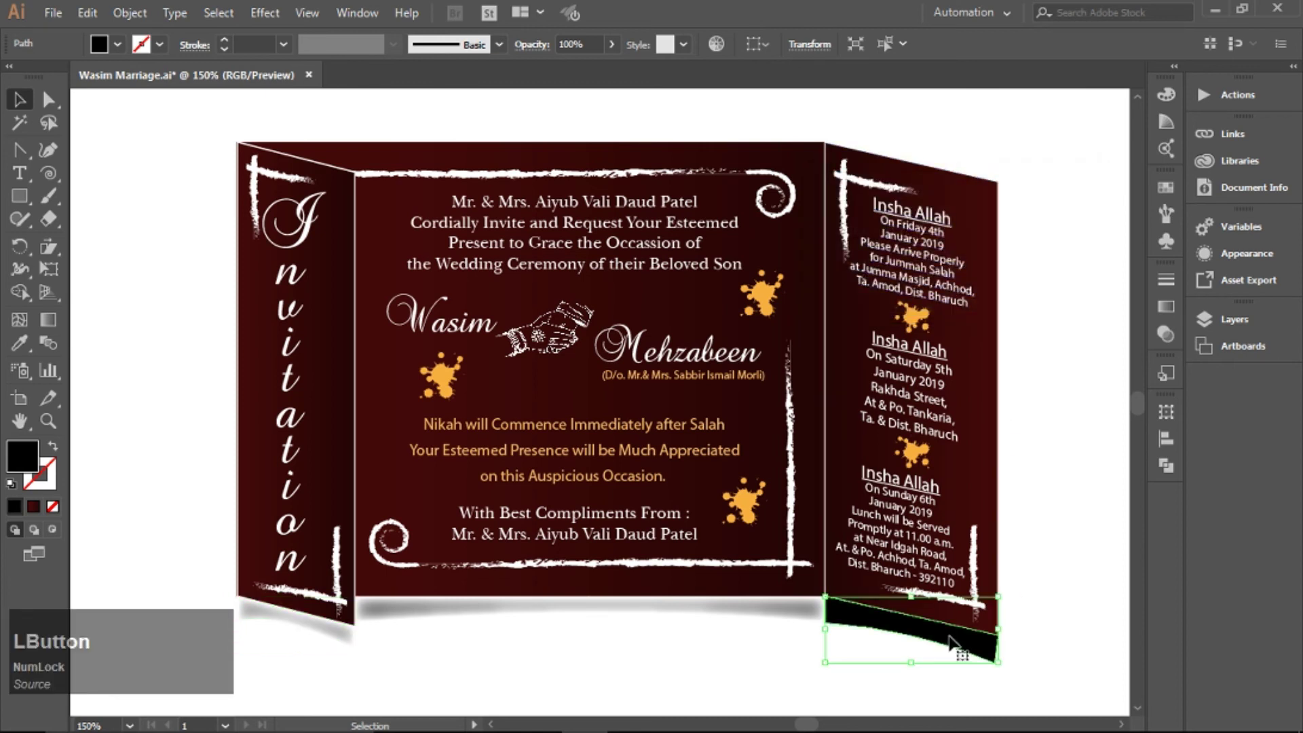
click(265, 13)
mouse_move(434, 222)
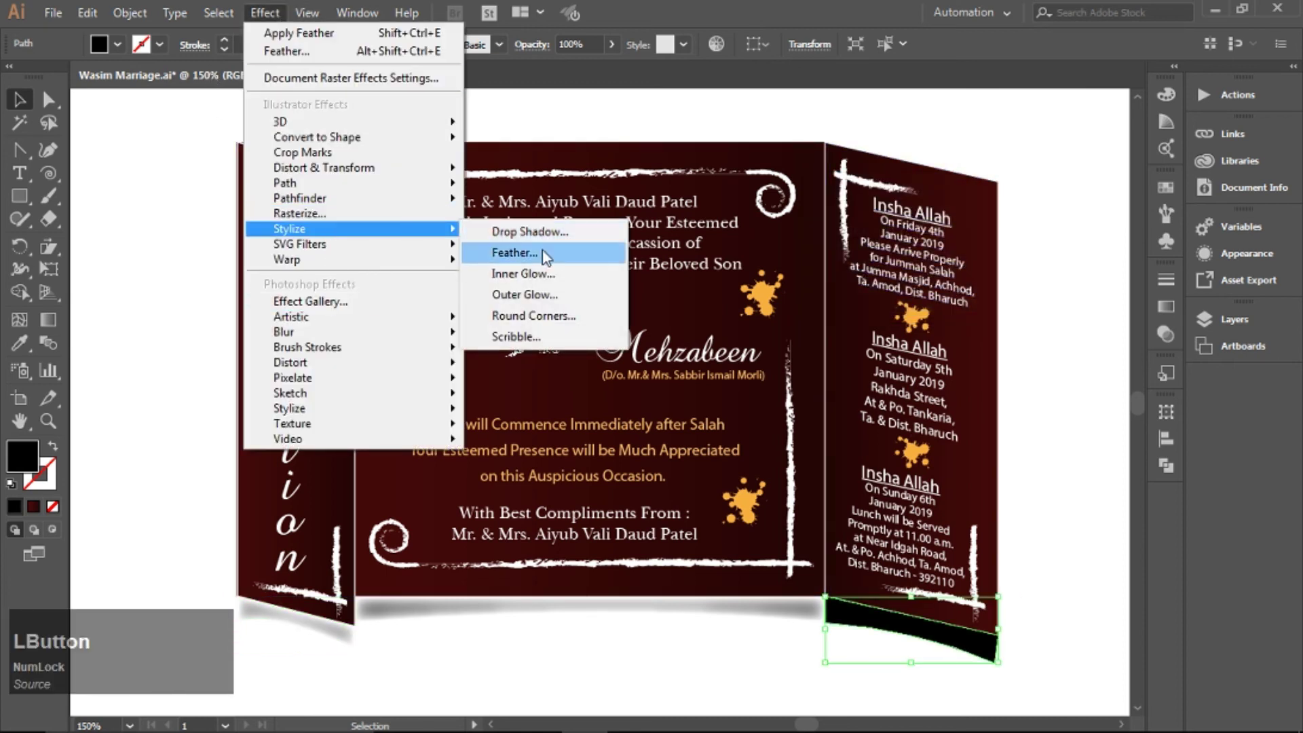
click(509, 250)
click(848, 275)
click(961, 279)
click(1032, 390)
Step: Send the three feathered shadow strips behind the card panels and nudge them up four increments
click(933, 635)
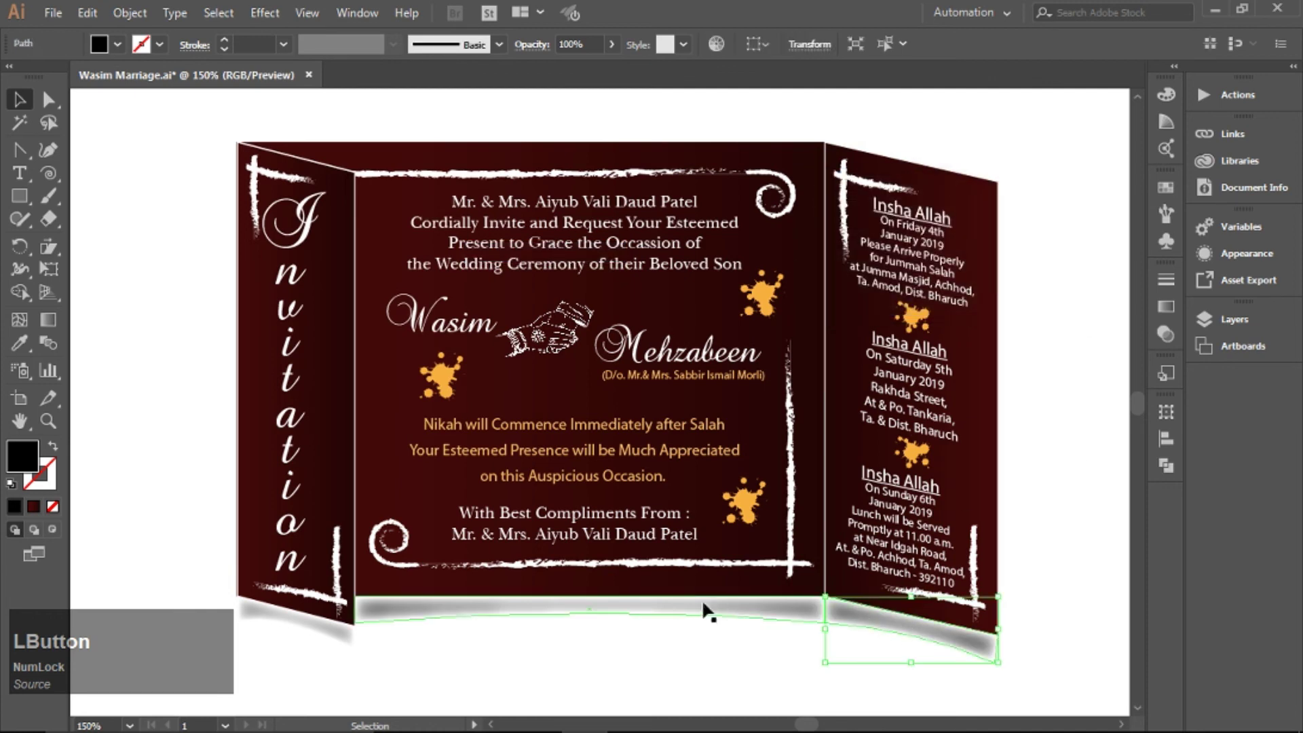
shift+click(679, 605)
right_click(379, 613)
mouse_move(466, 509)
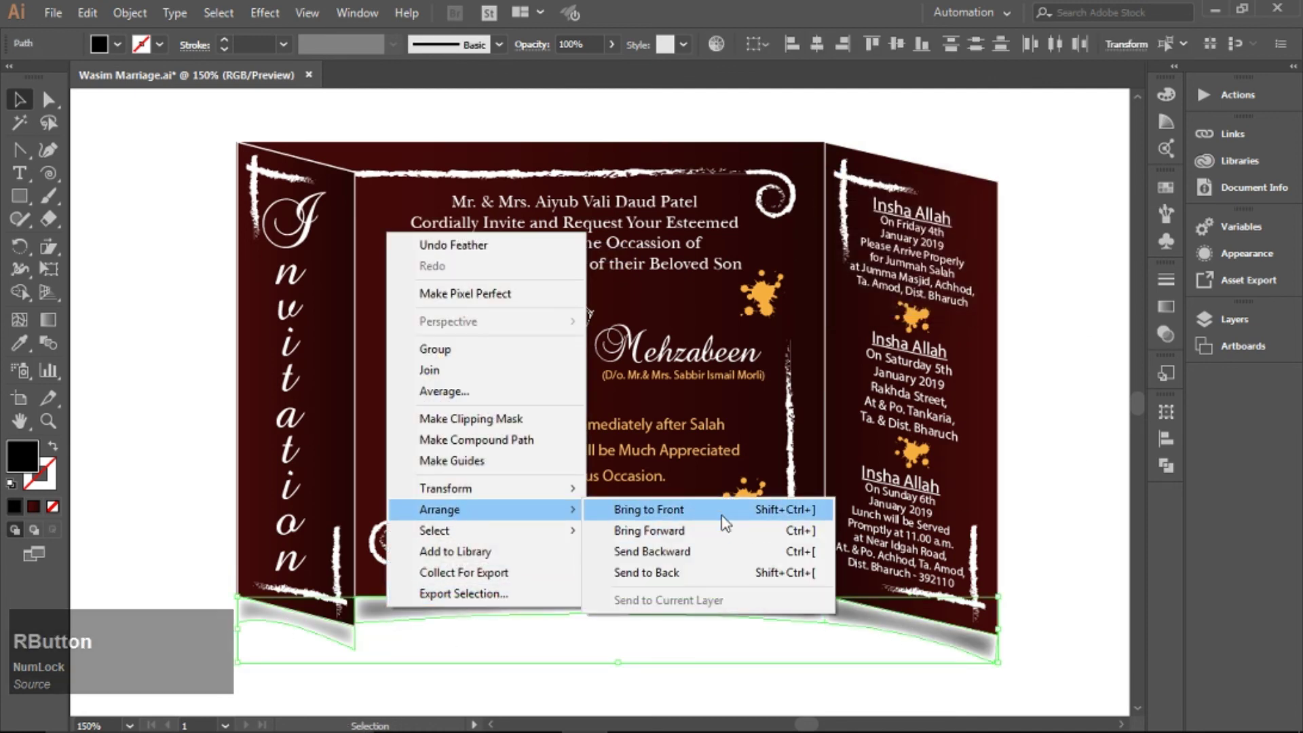
click(678, 576)
key(Up)
key(Up)
key(Up)
key(Up)
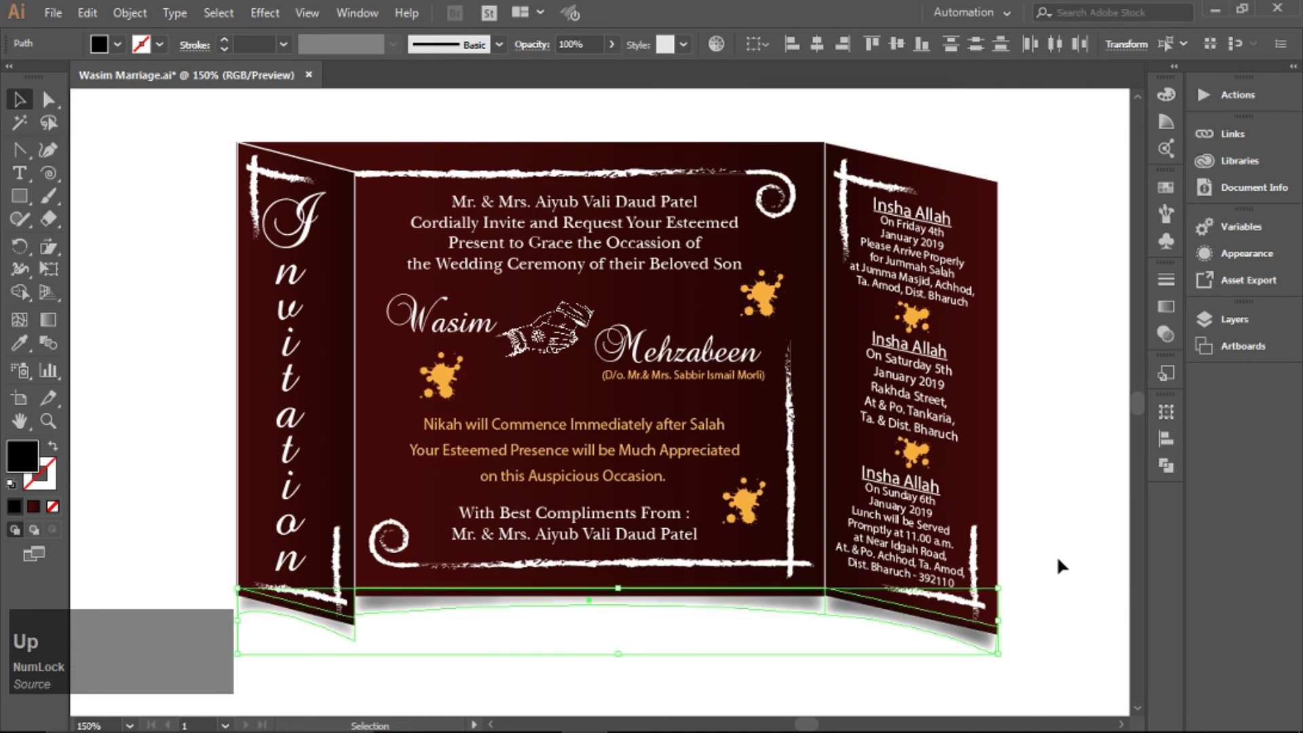
click(1056, 555)
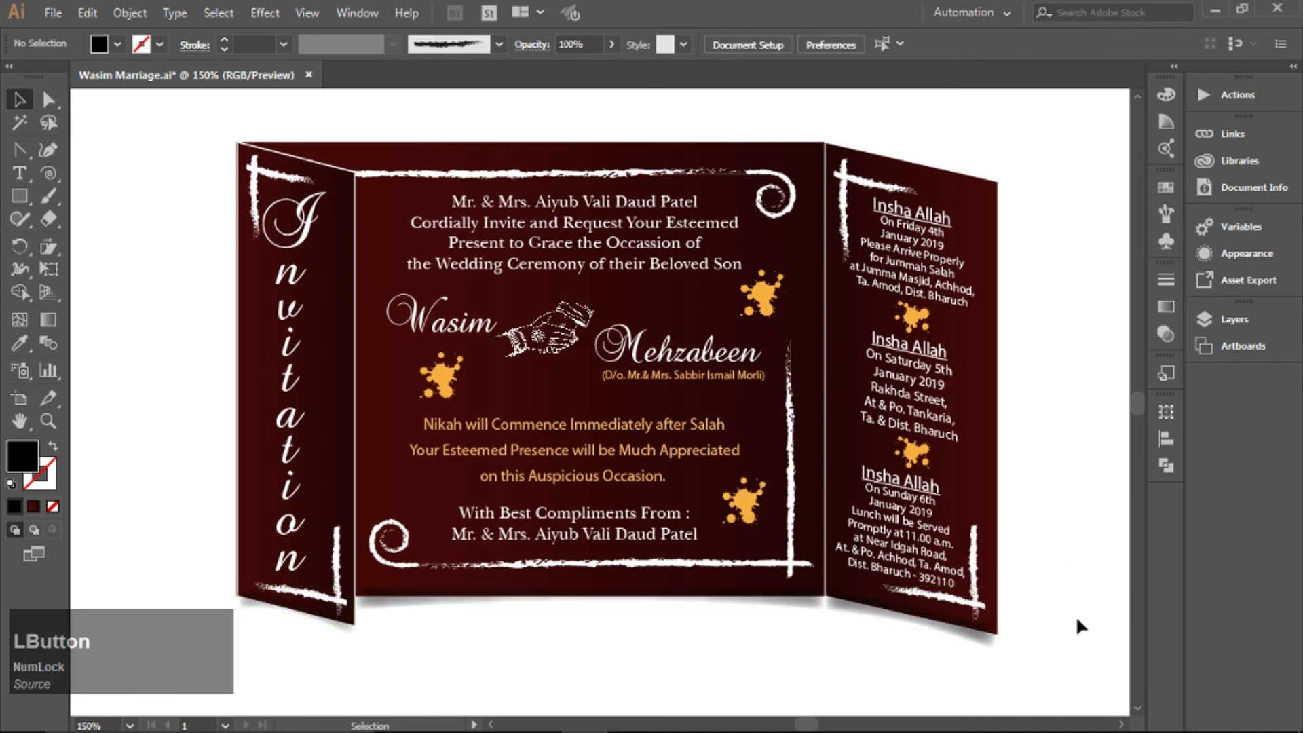
Step: Nudge the left flap's shadow down two increments and the center panel's shadow down one increment
scroll(722, 466, down, 1)
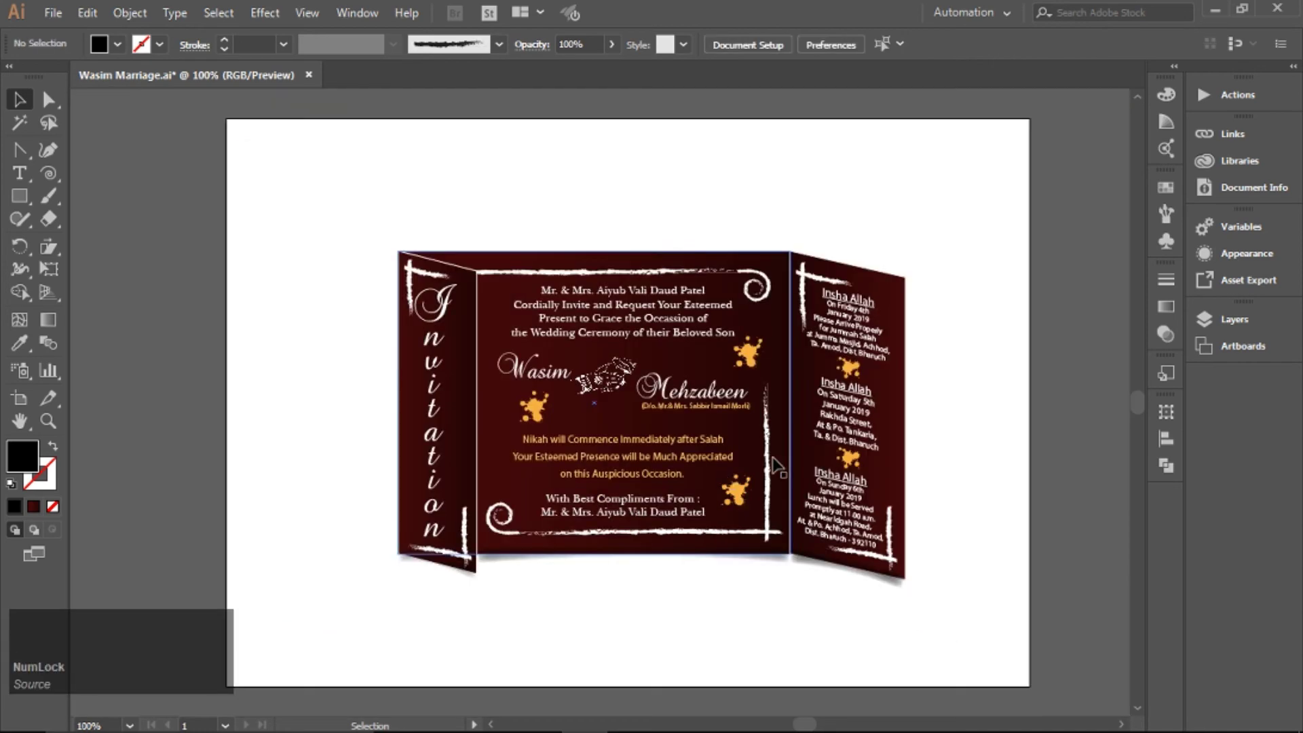
click(406, 557)
key(Down)
key(Down)
click(685, 628)
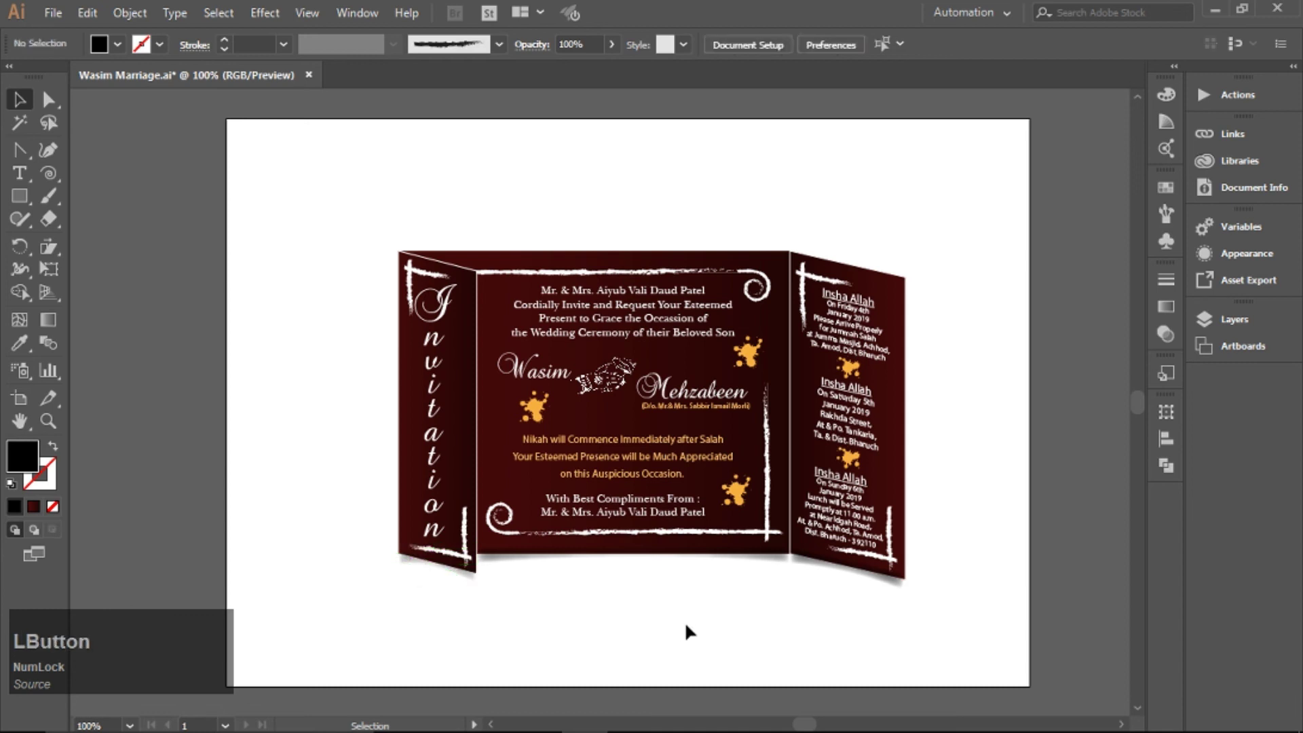
click(494, 554)
key(Down)
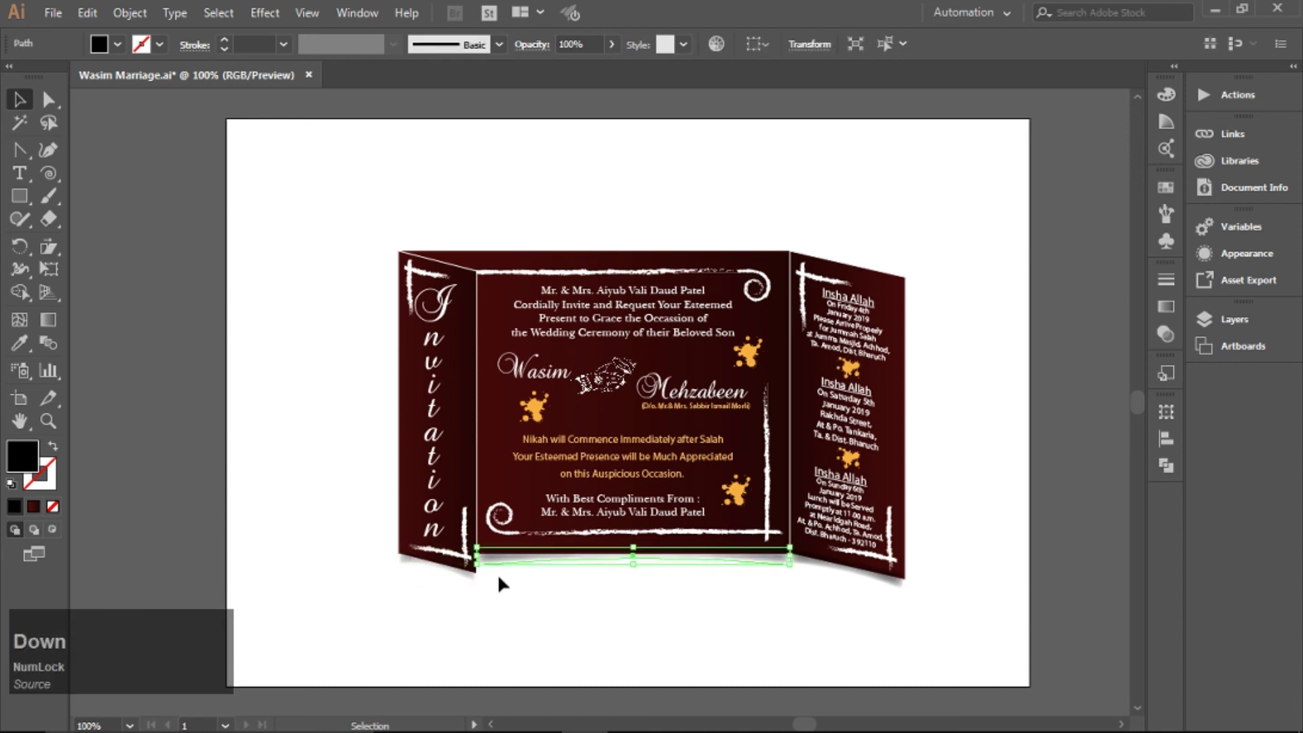
click(722, 663)
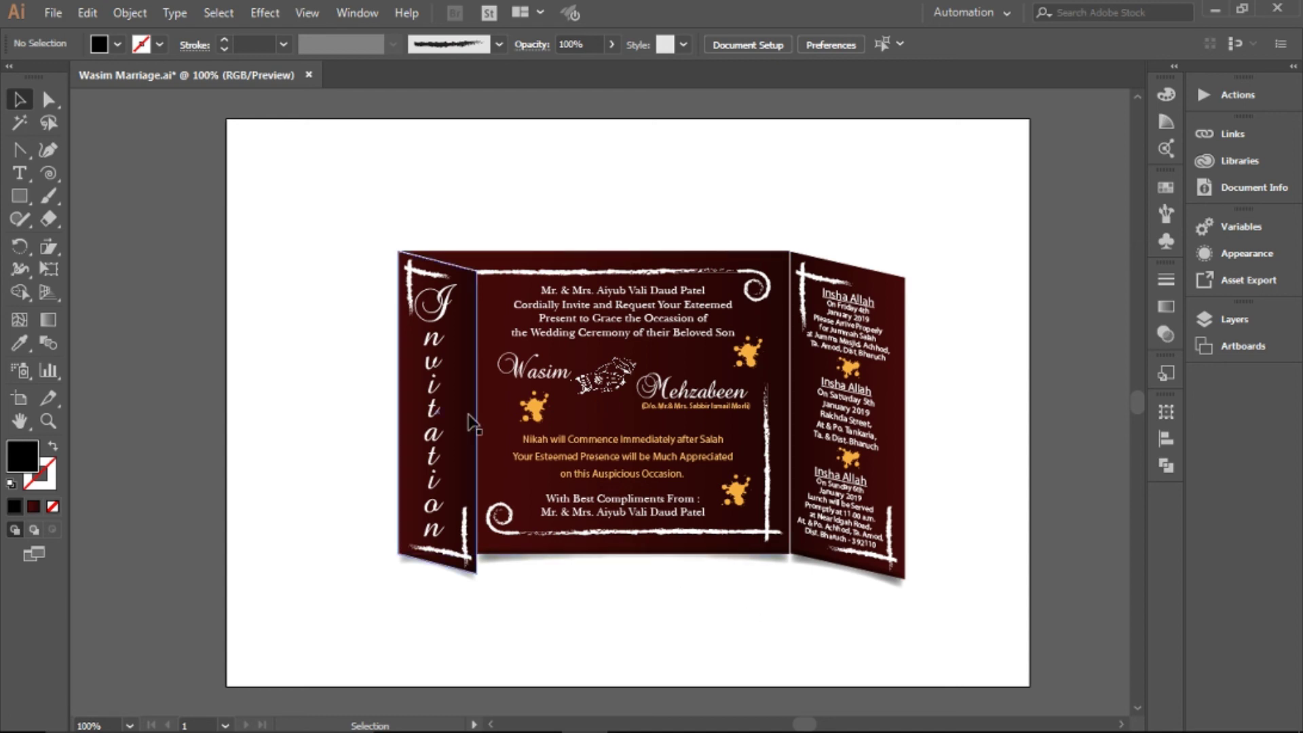
Step: Group all the card's panels, artwork, text and shadows together
drag(331, 197, 955, 619)
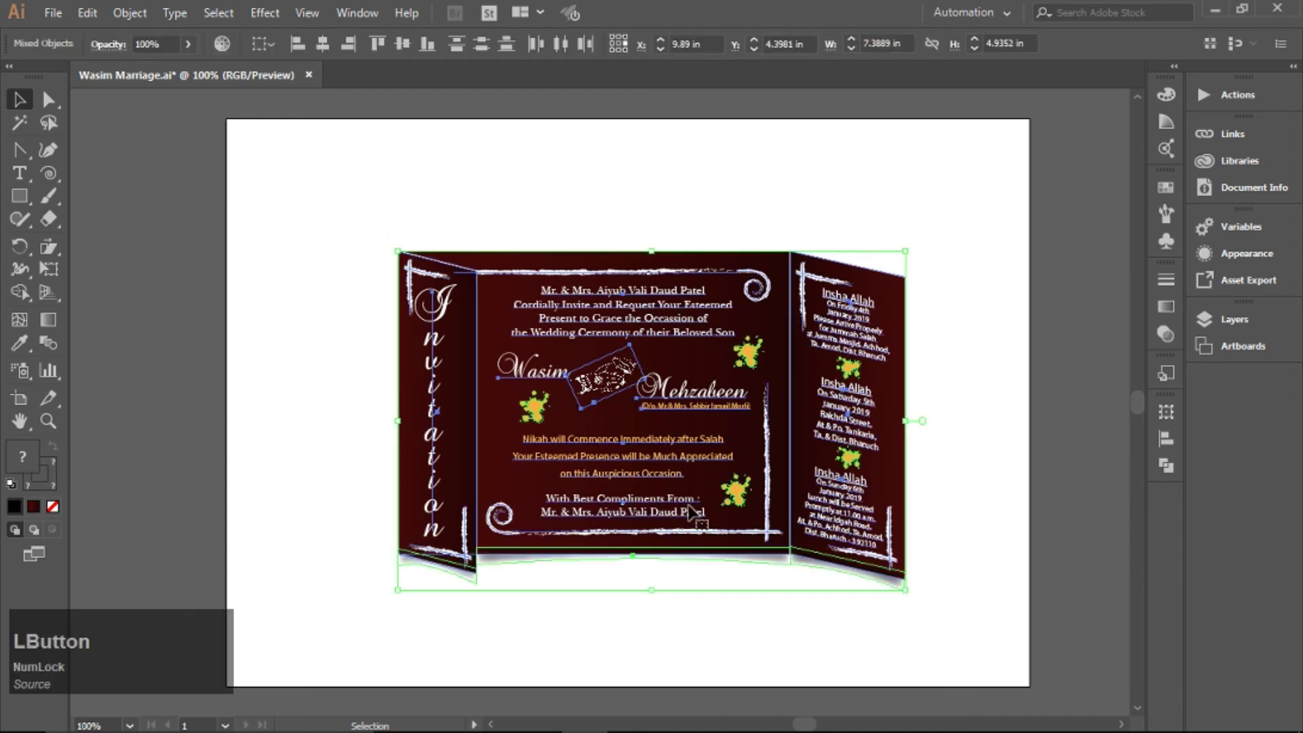
right_click(618, 424)
click(634, 625)
click(681, 631)
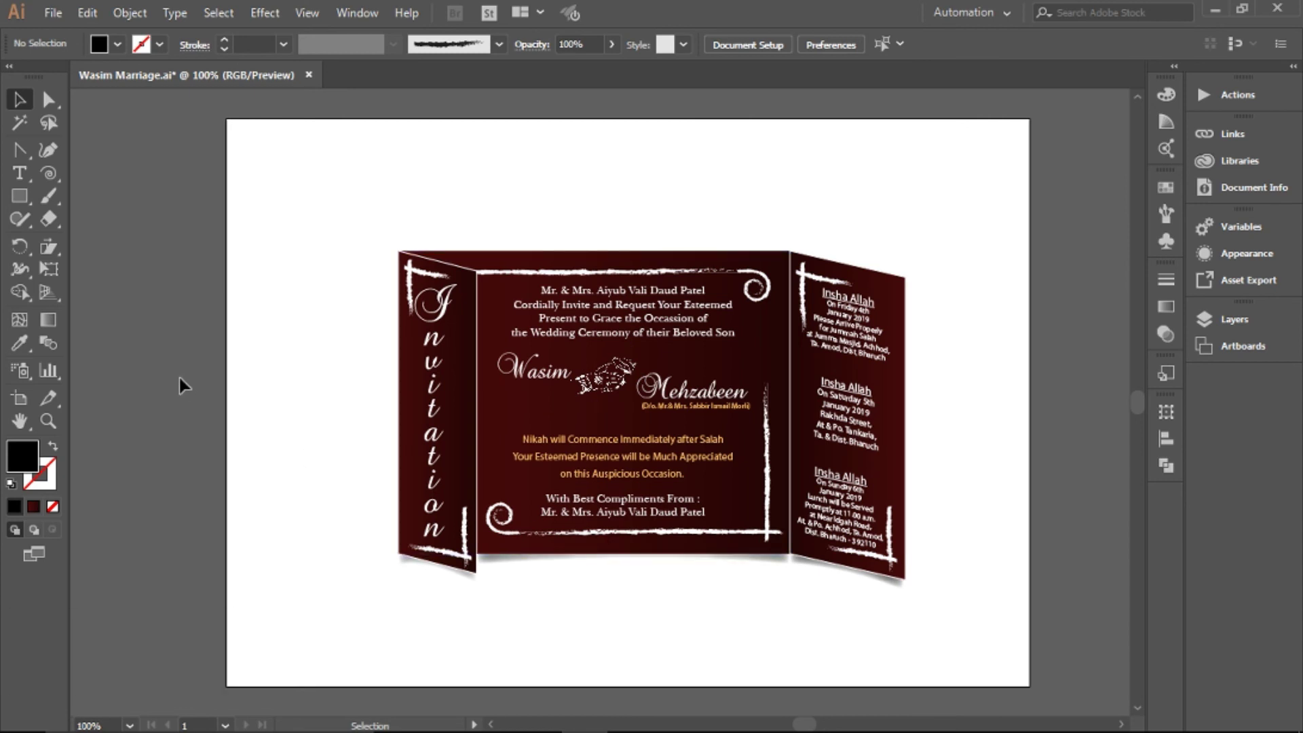
Step: Draw a rectangle about 8.9 by 5.9 in around the card and fill it with a radial white-to-grey gradient from its upper-right corner
click(19, 195)
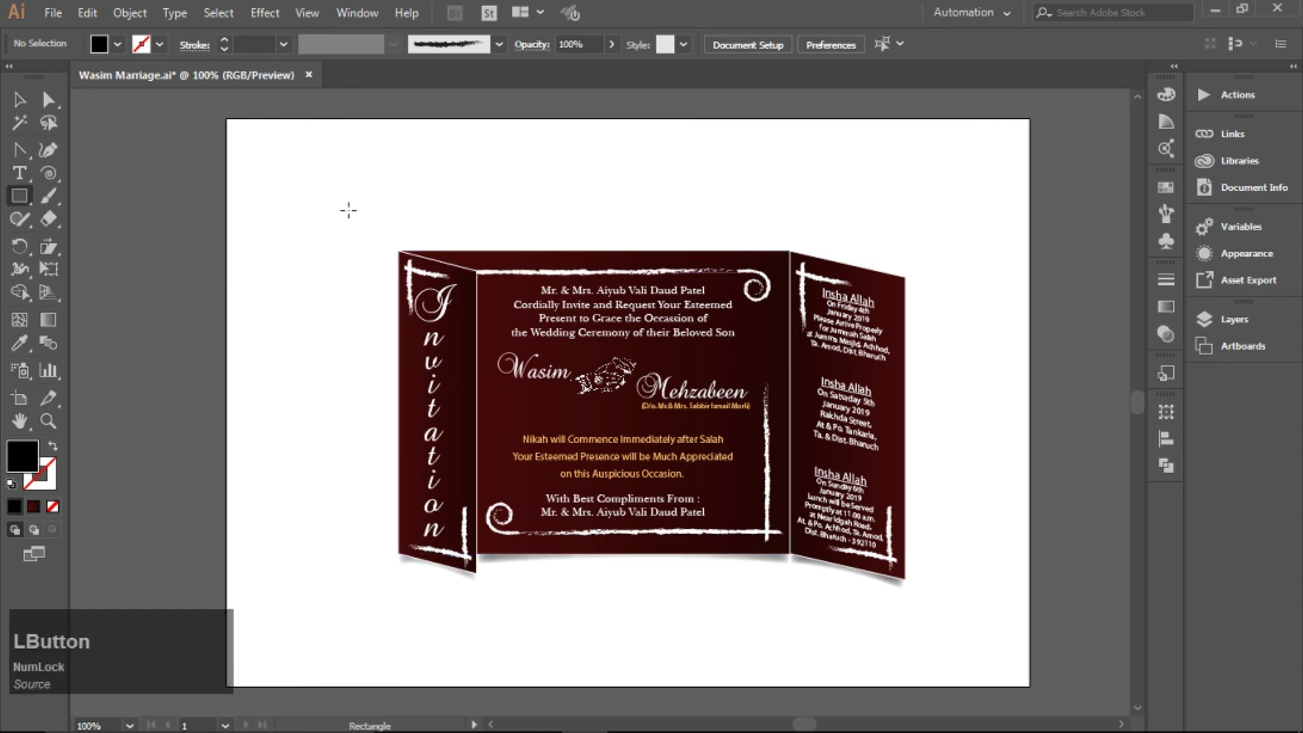
drag(349, 210, 961, 615)
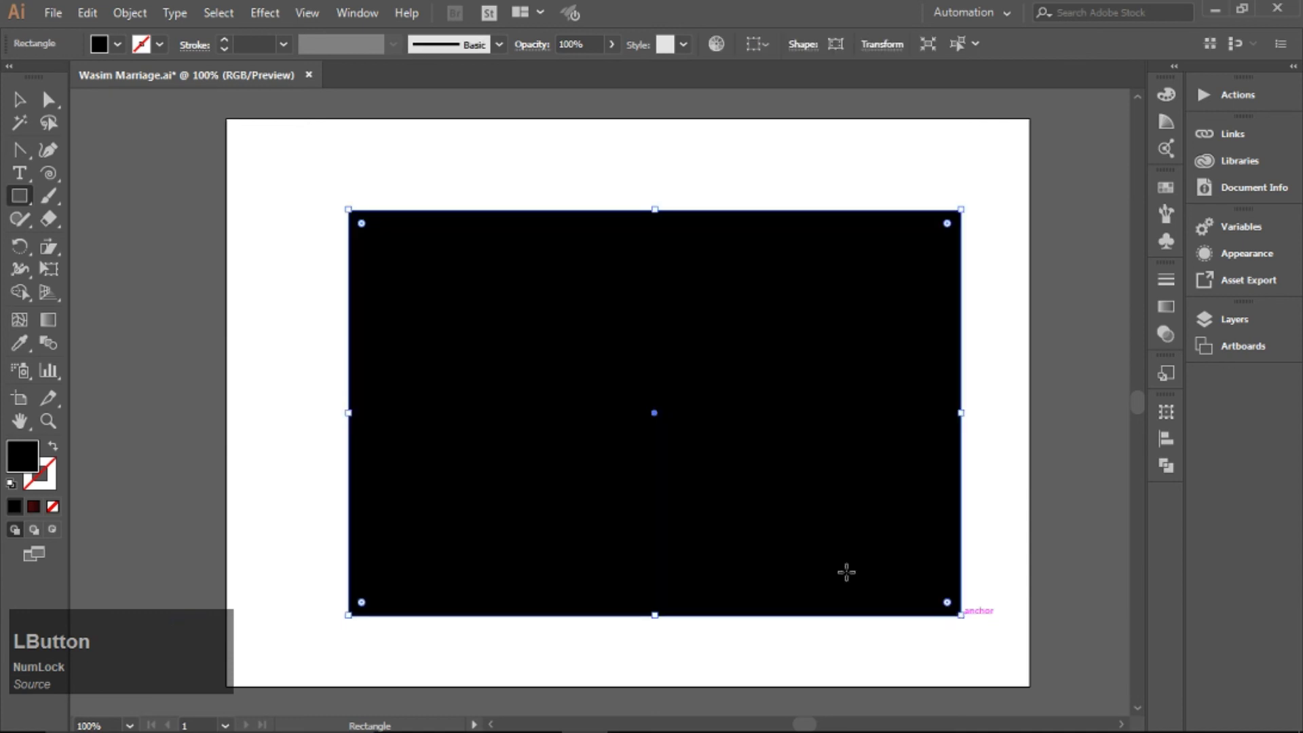
click(1163, 325)
click(953, 304)
click(847, 340)
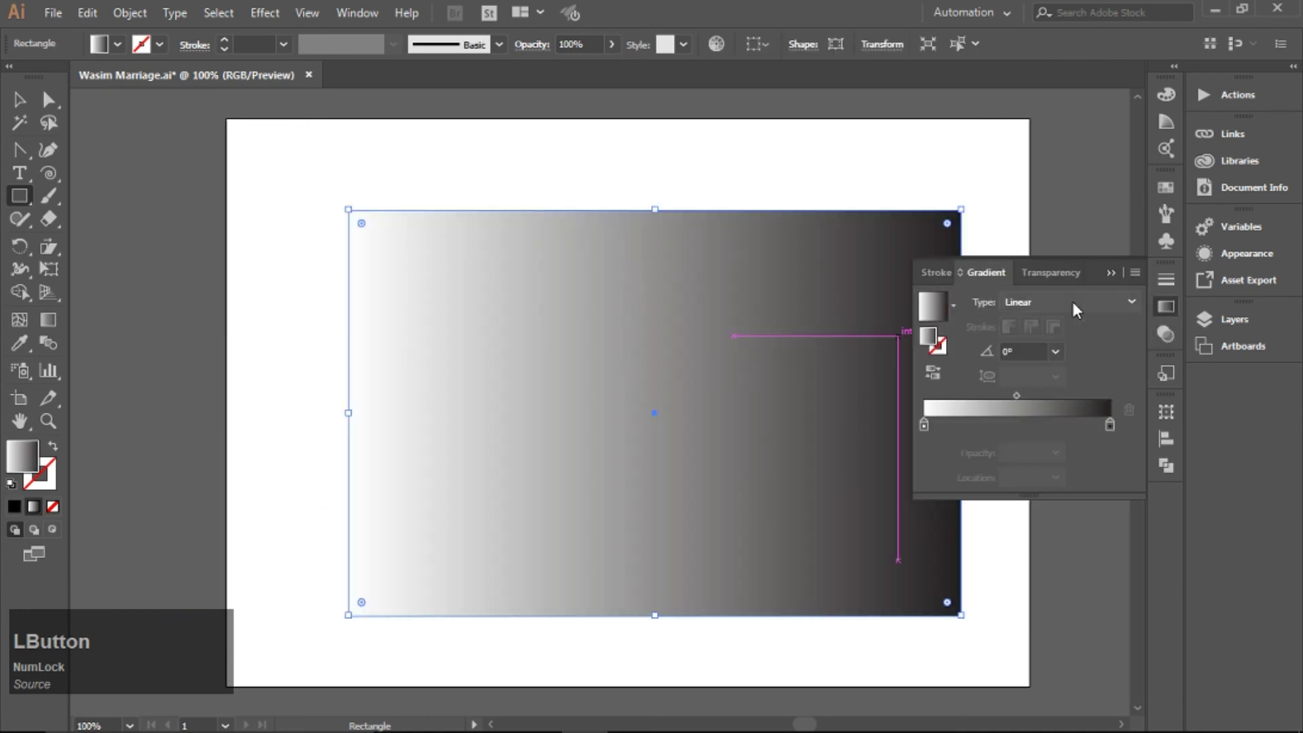
click(1003, 422)
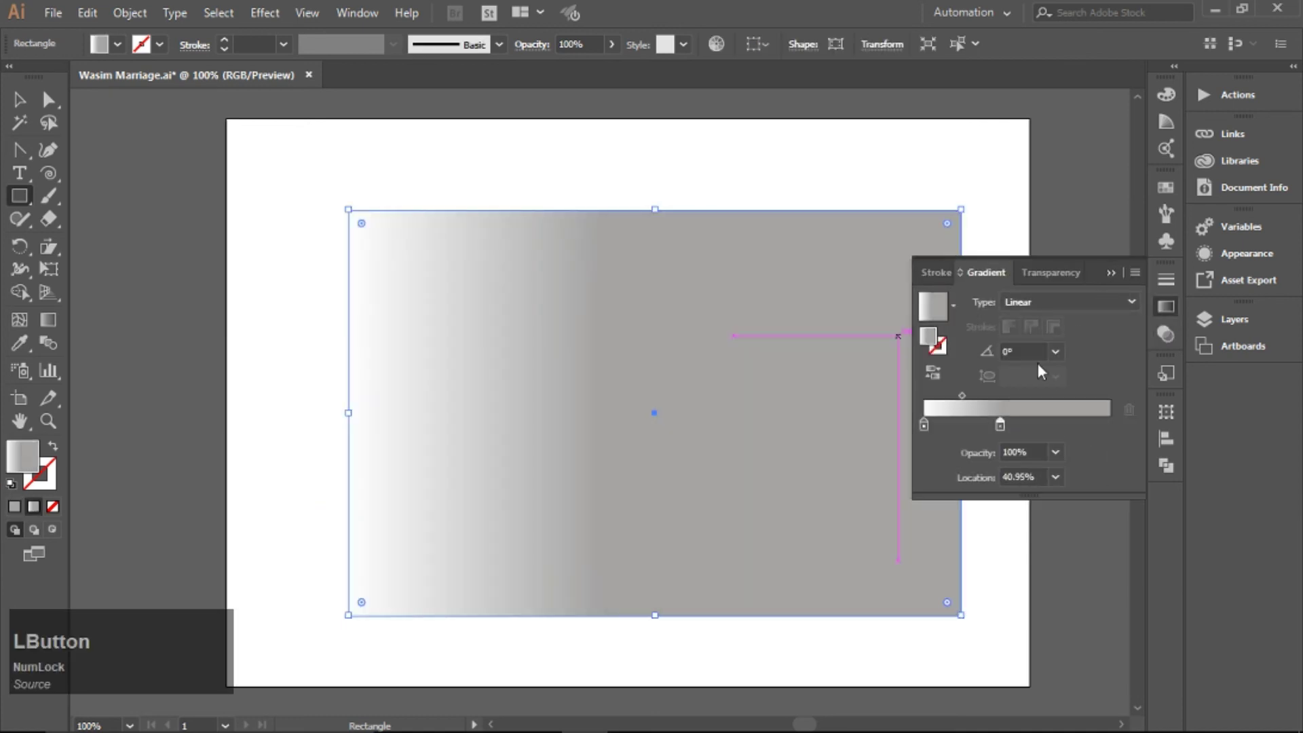
click(1036, 342)
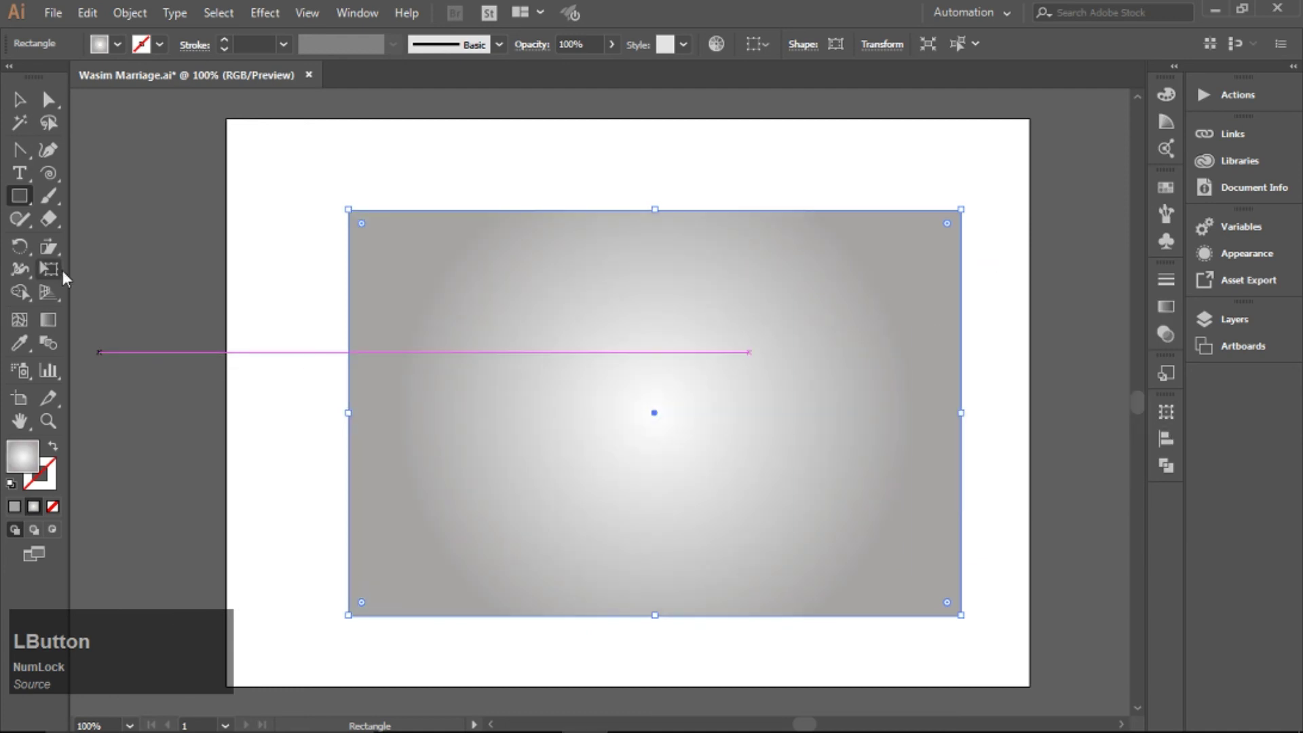
click(45, 317)
drag(920, 236, 334, 616)
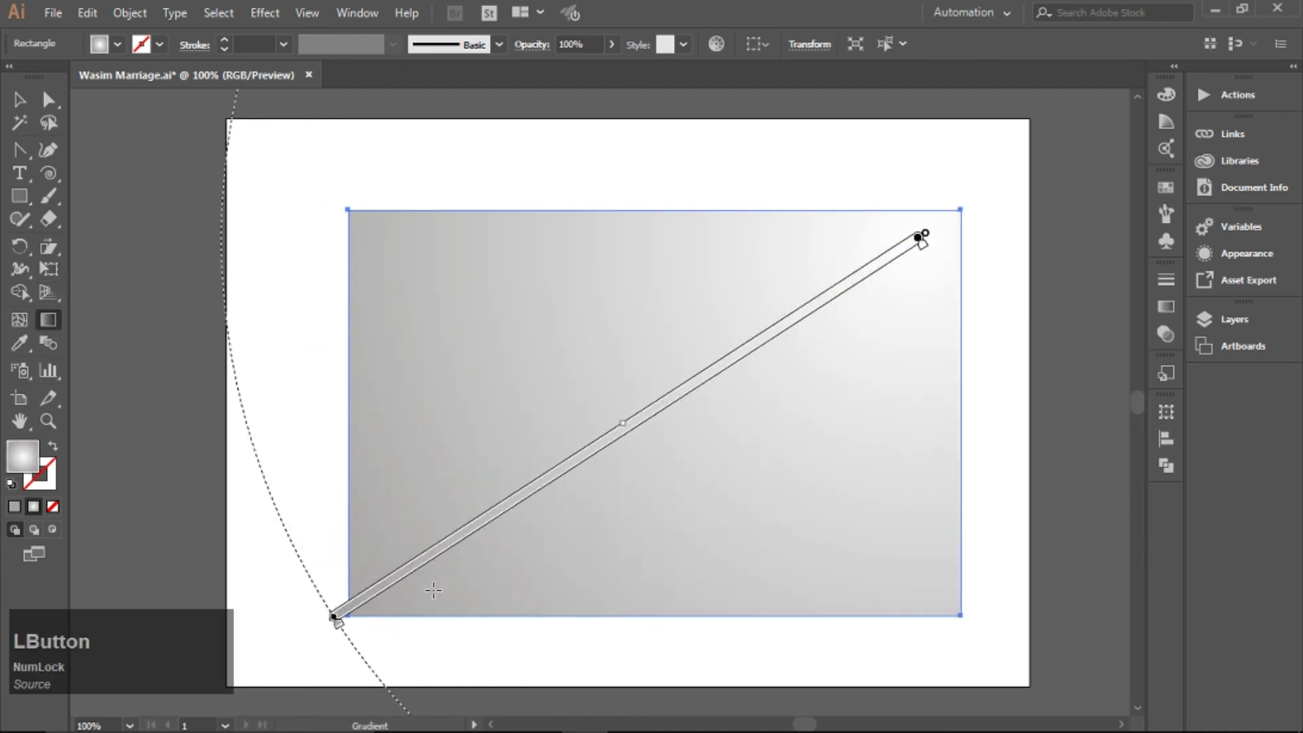
Step: Send the gradient background rectangle behind the card and nudge it slightly up and left
key(v)
right_click(747, 338)
mouse_move(787, 550)
click(1019, 598)
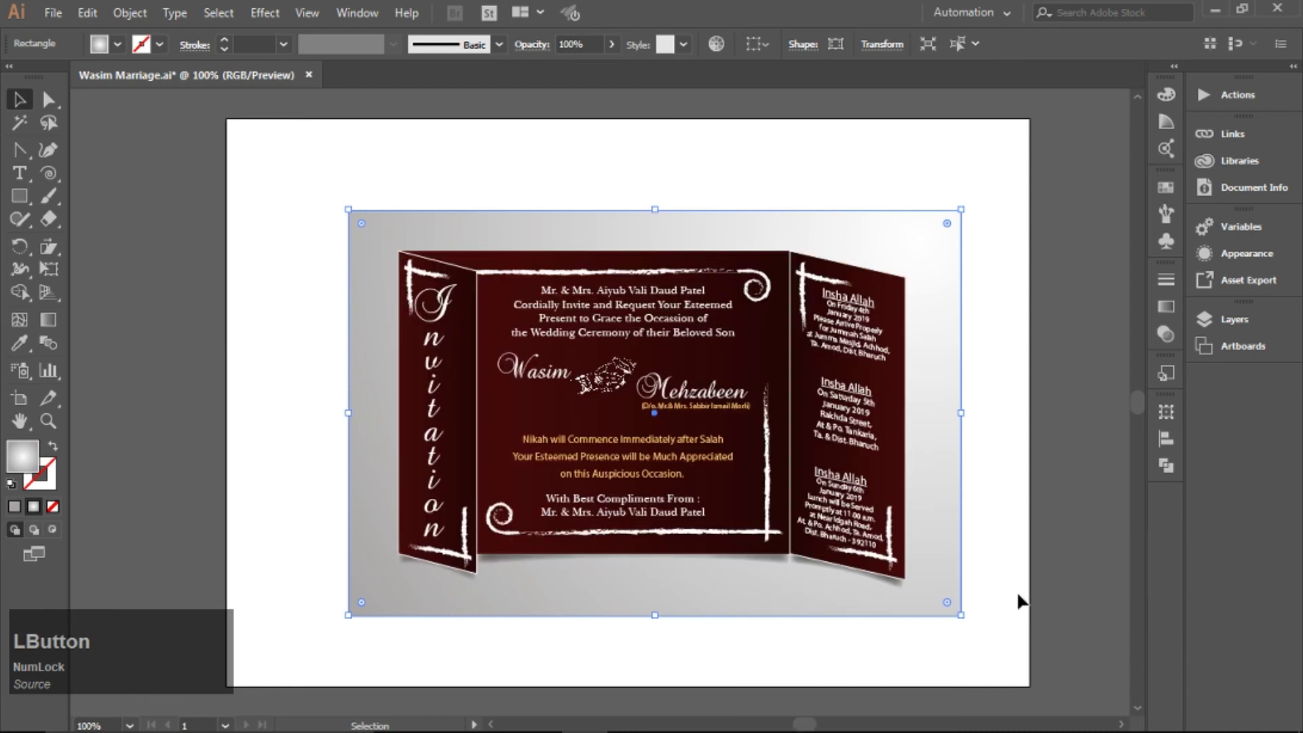
click(1016, 528)
click(950, 437)
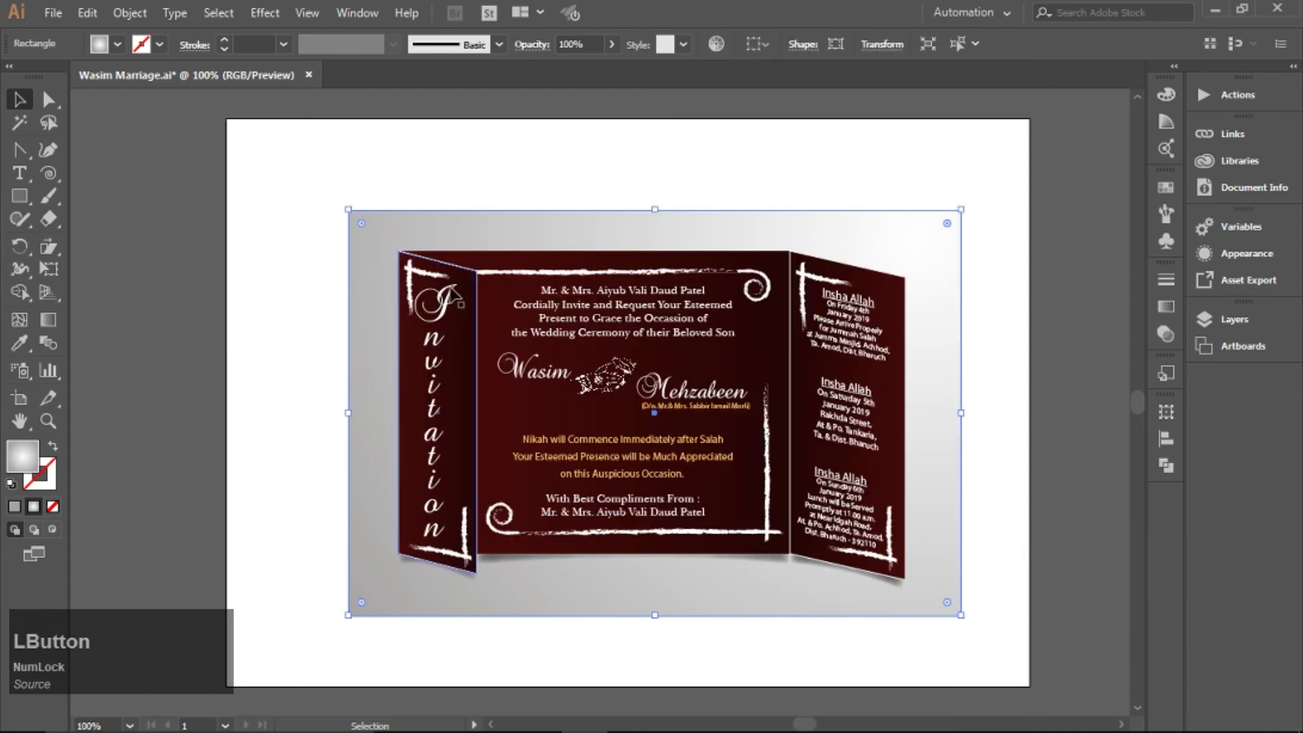
key(Up)
key(Left)
key(Up)
click(11, 485)
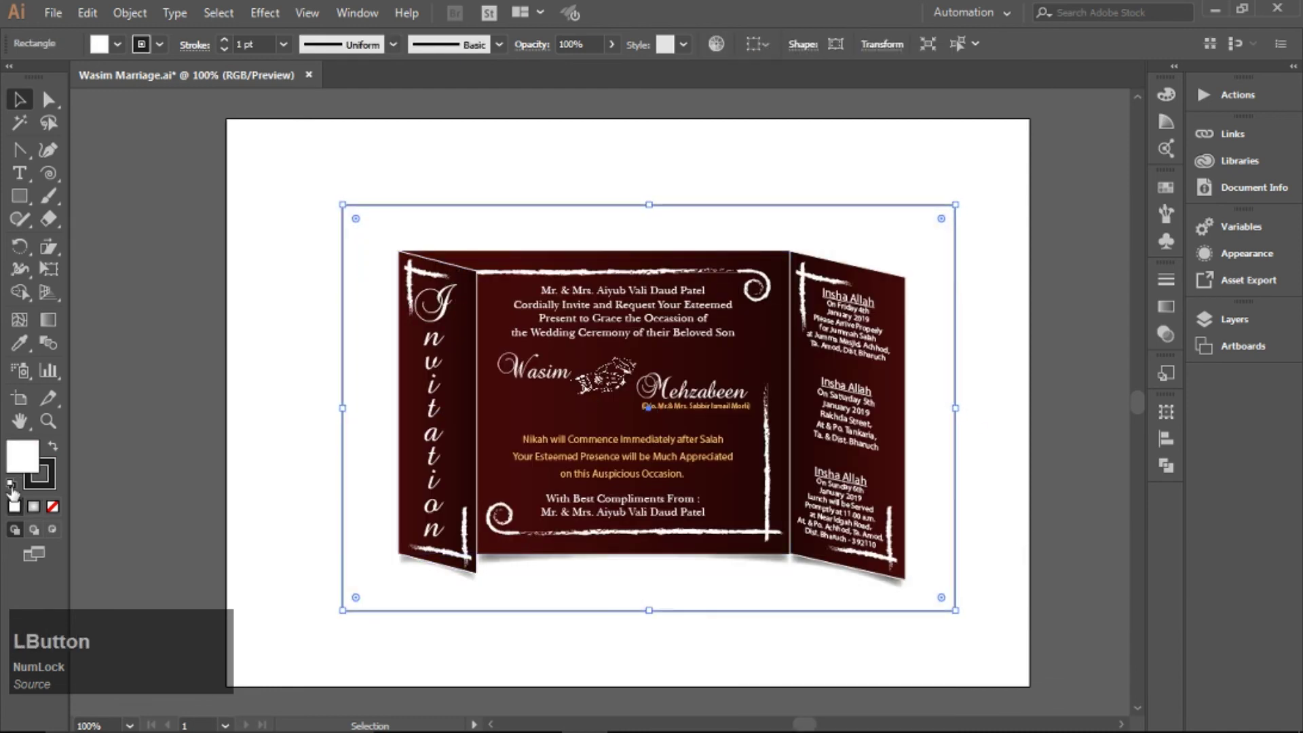
key(ctrl+z)
key(ctrl+z)
click(122, 486)
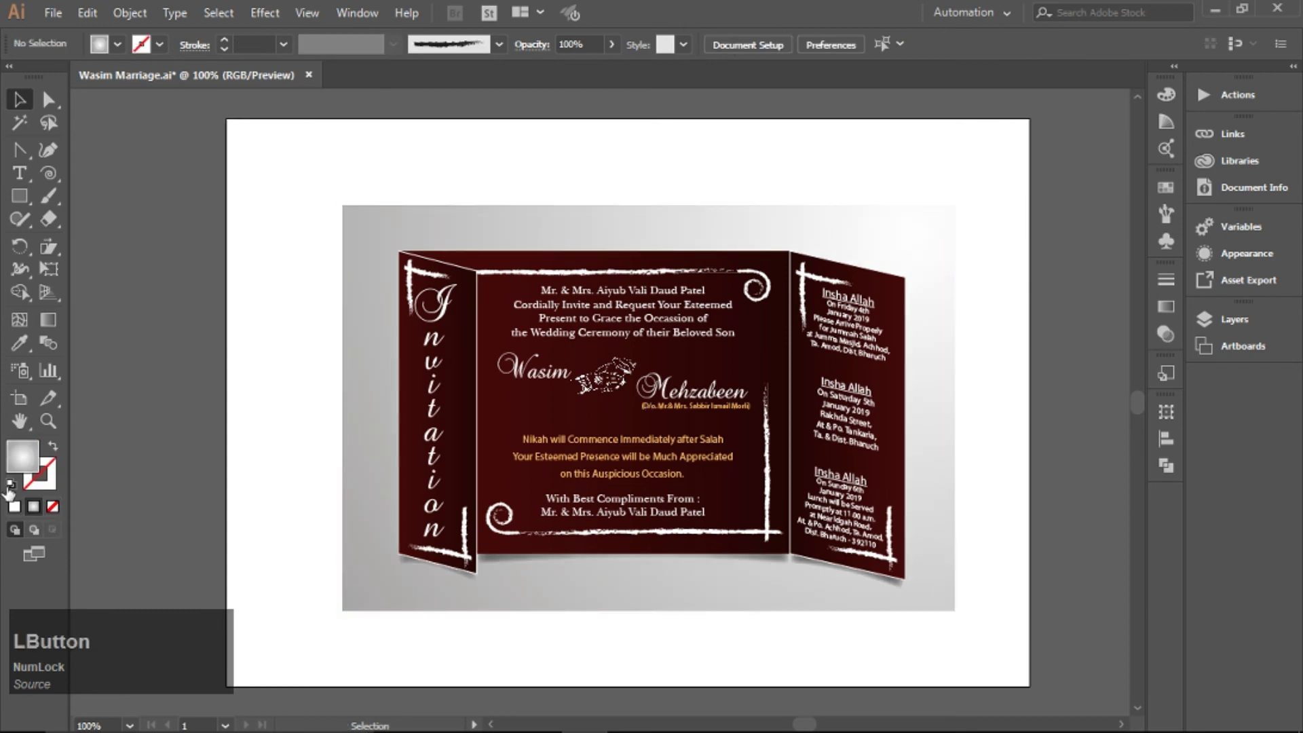
Step: Draw an unfilled rectangular frame with a 1 pt black stroke around the card, just inside the grey background's edges
click(11, 484)
click(19, 195)
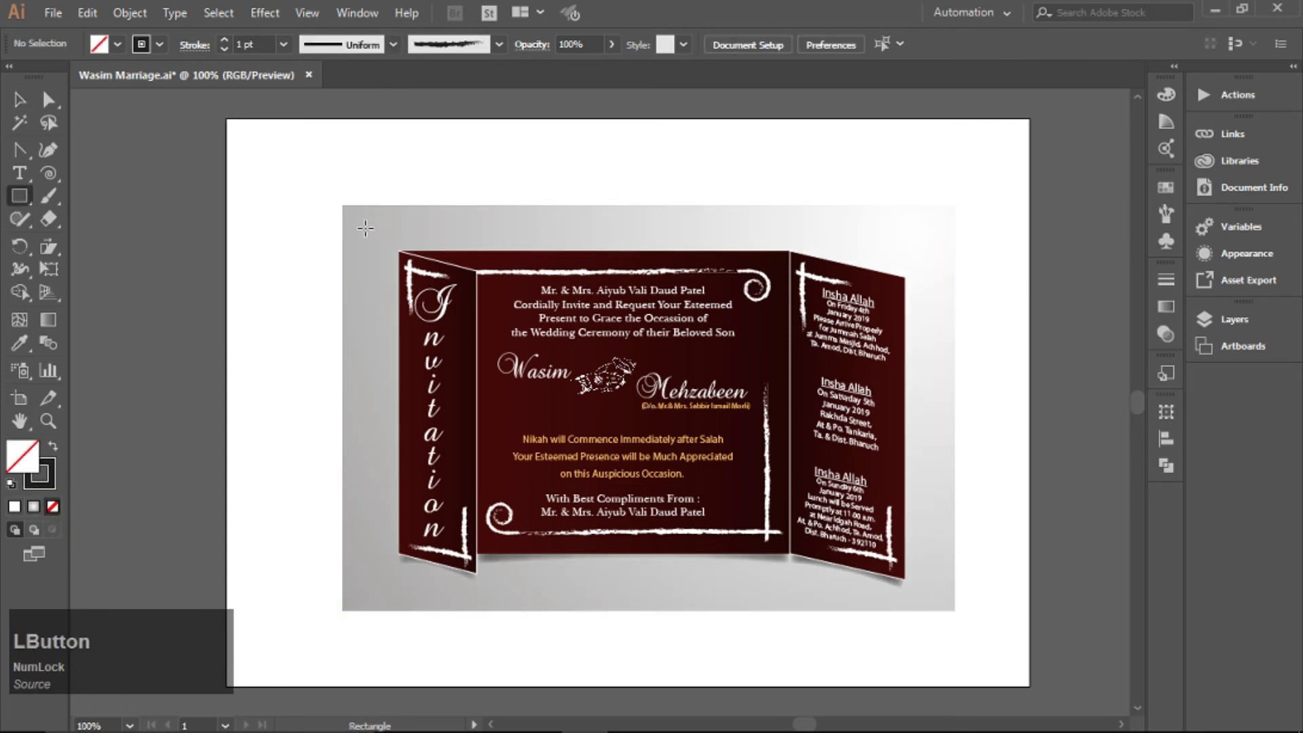
drag(367, 229, 935, 593)
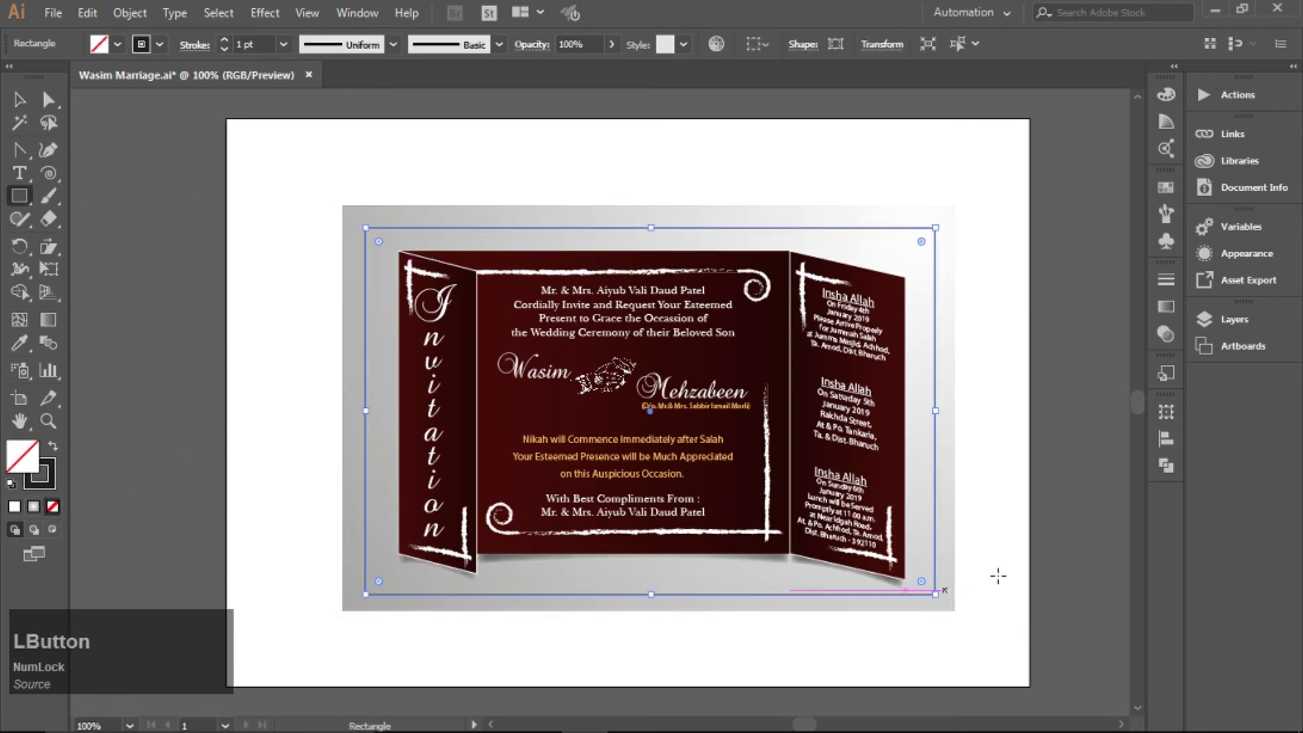
Step: Give the frame a linear white-to-black gradient stroke with a 2 pt weight
click(1166, 307)
click(954, 305)
click(964, 427)
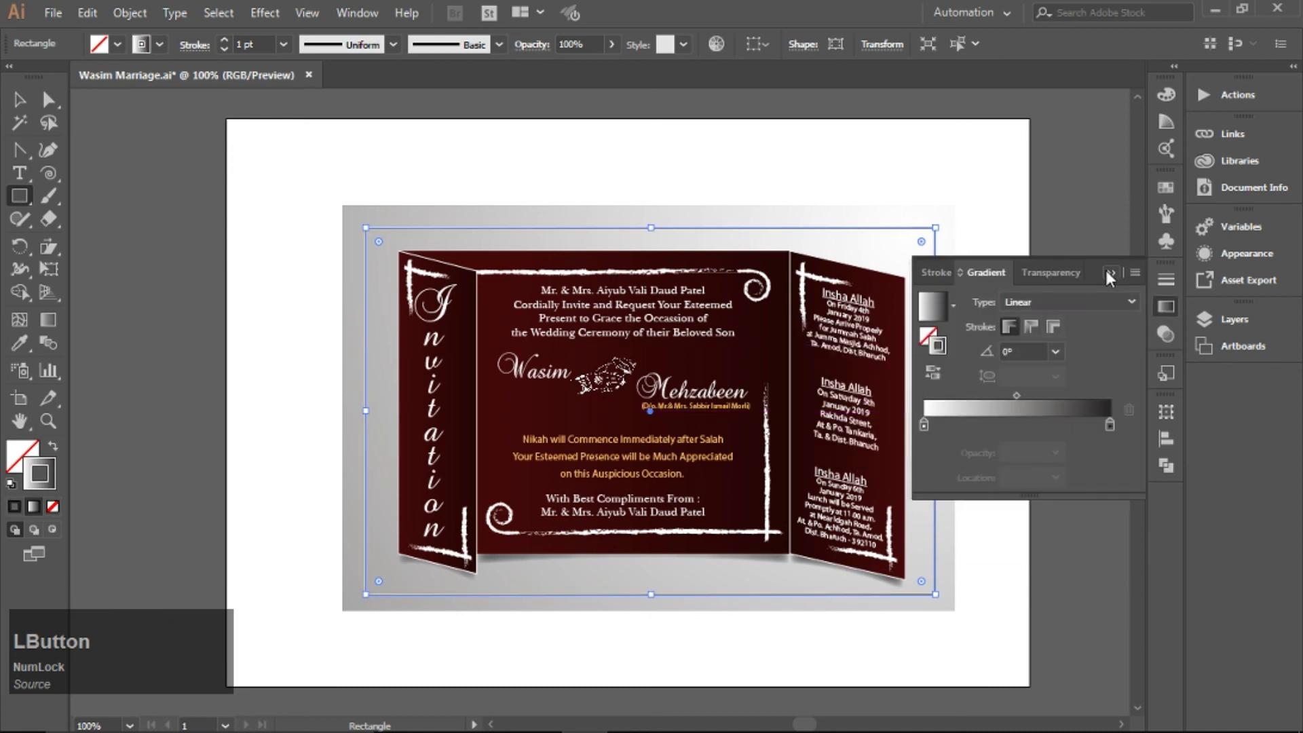
click(1166, 307)
click(283, 44)
click(313, 151)
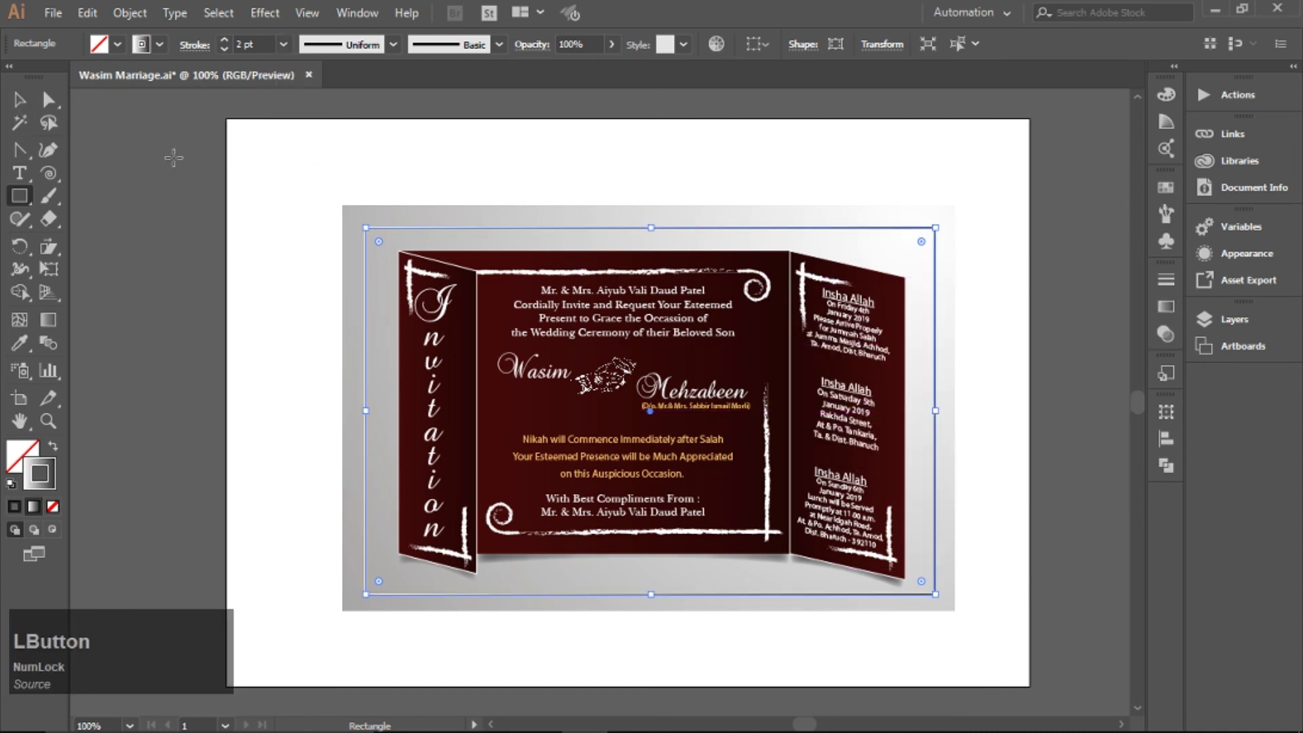
key(v)
click(167, 164)
Step: Try to reverse the direction of the frame's stroke gradient
click(918, 595)
click(1166, 307)
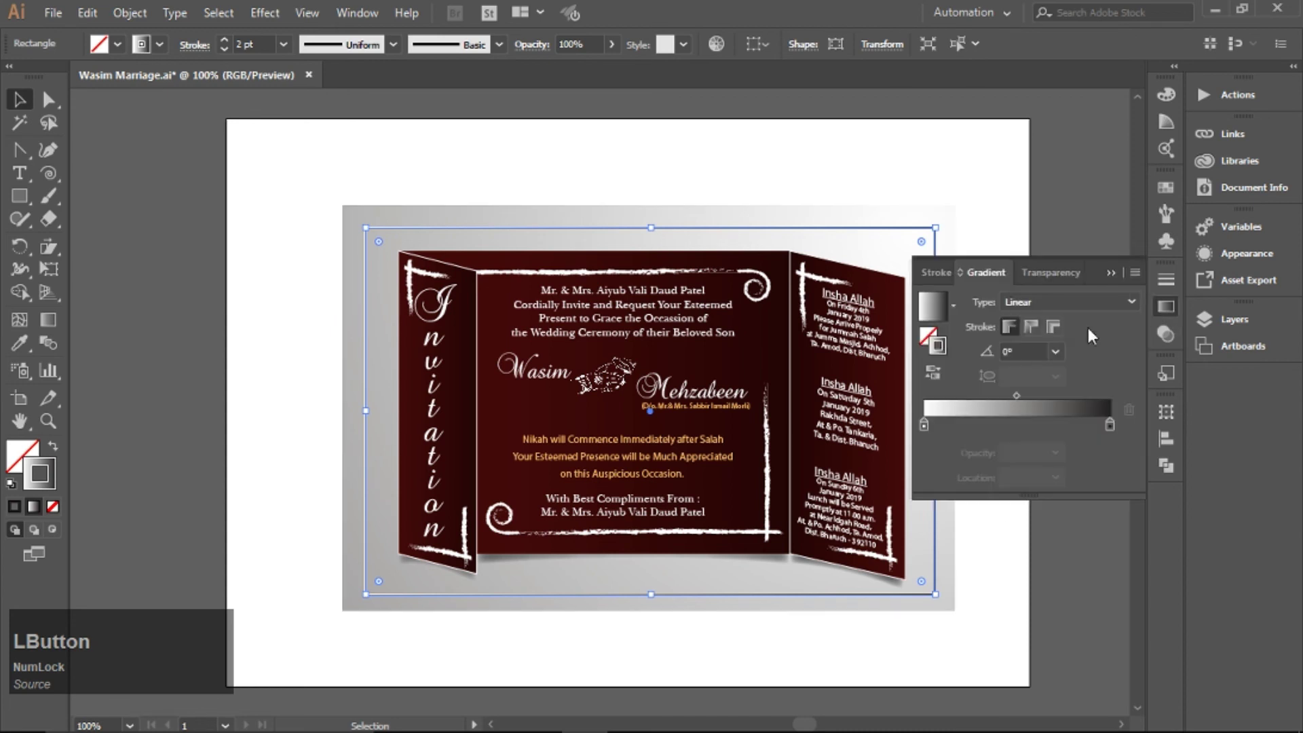
click(935, 372)
click(1109, 273)
click(1079, 269)
key(ctrl+z)
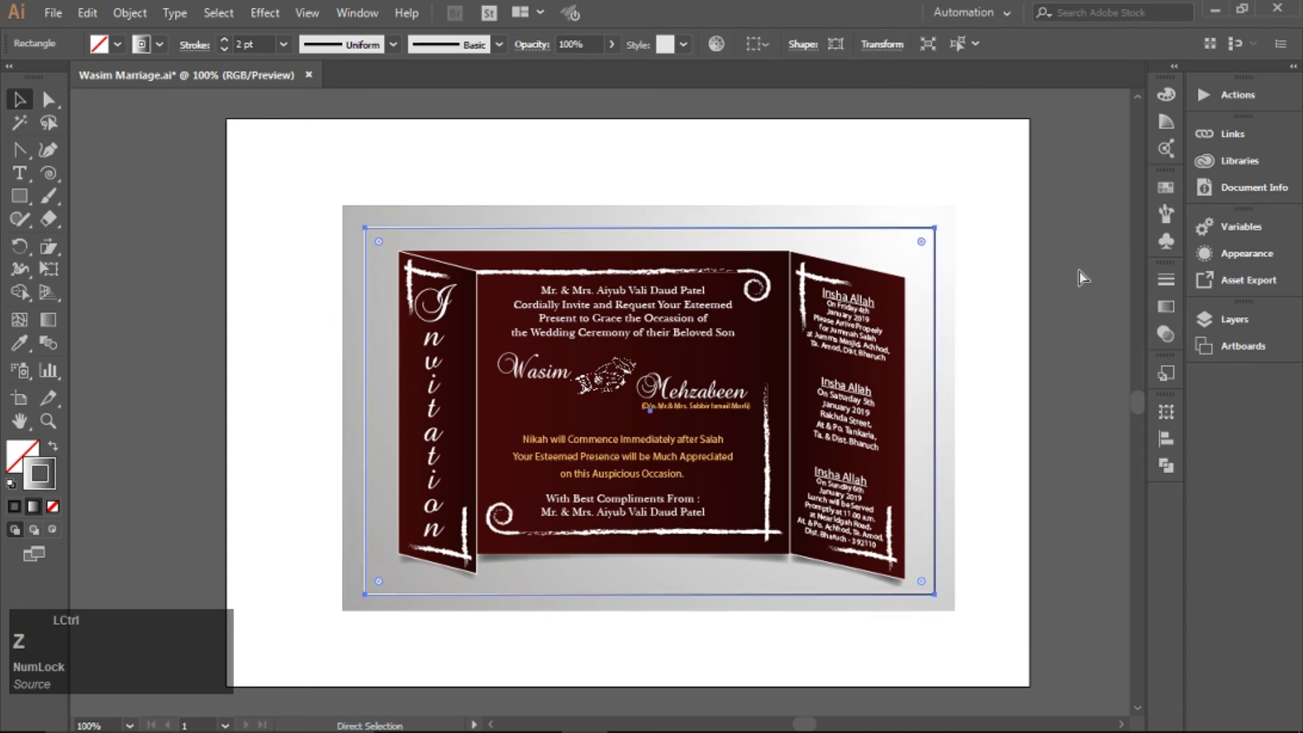
click(1078, 269)
Step: Align the frame and the card group to the background rectangle's center, both horizontally and vertically
click(897, 596)
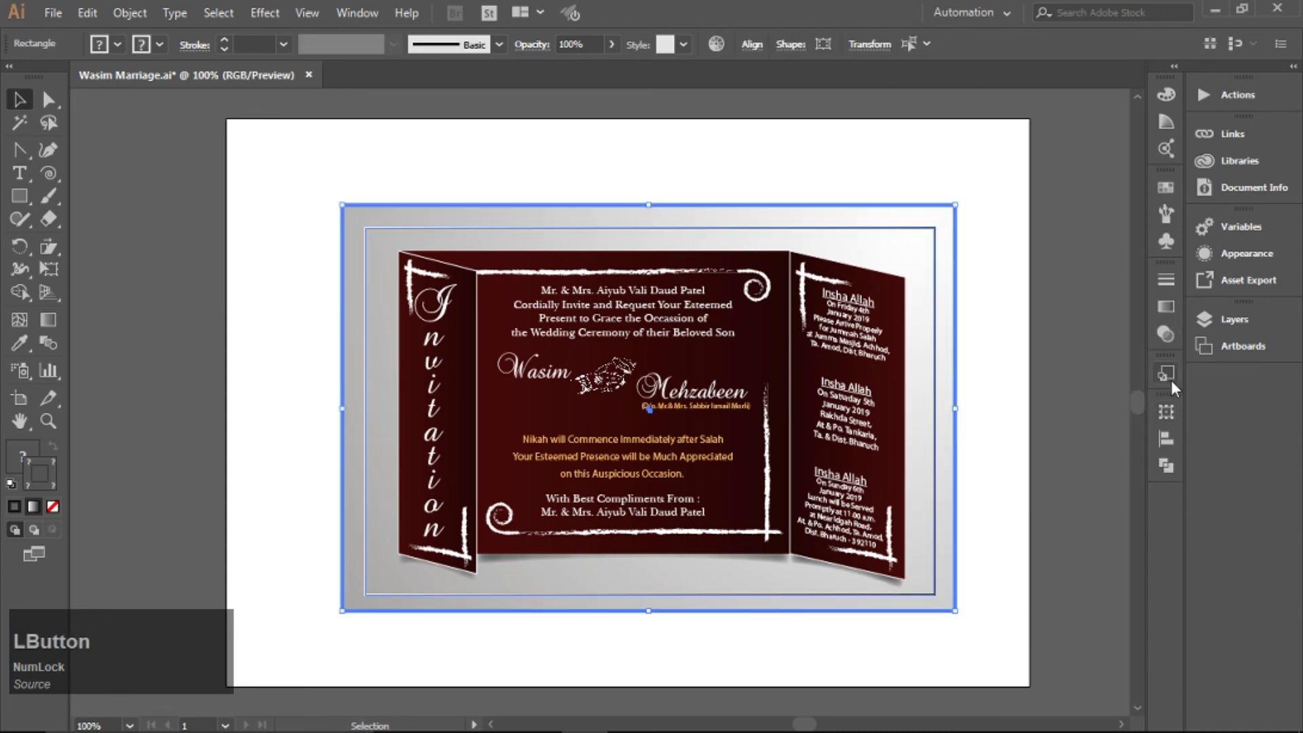
shift+click(834, 395)
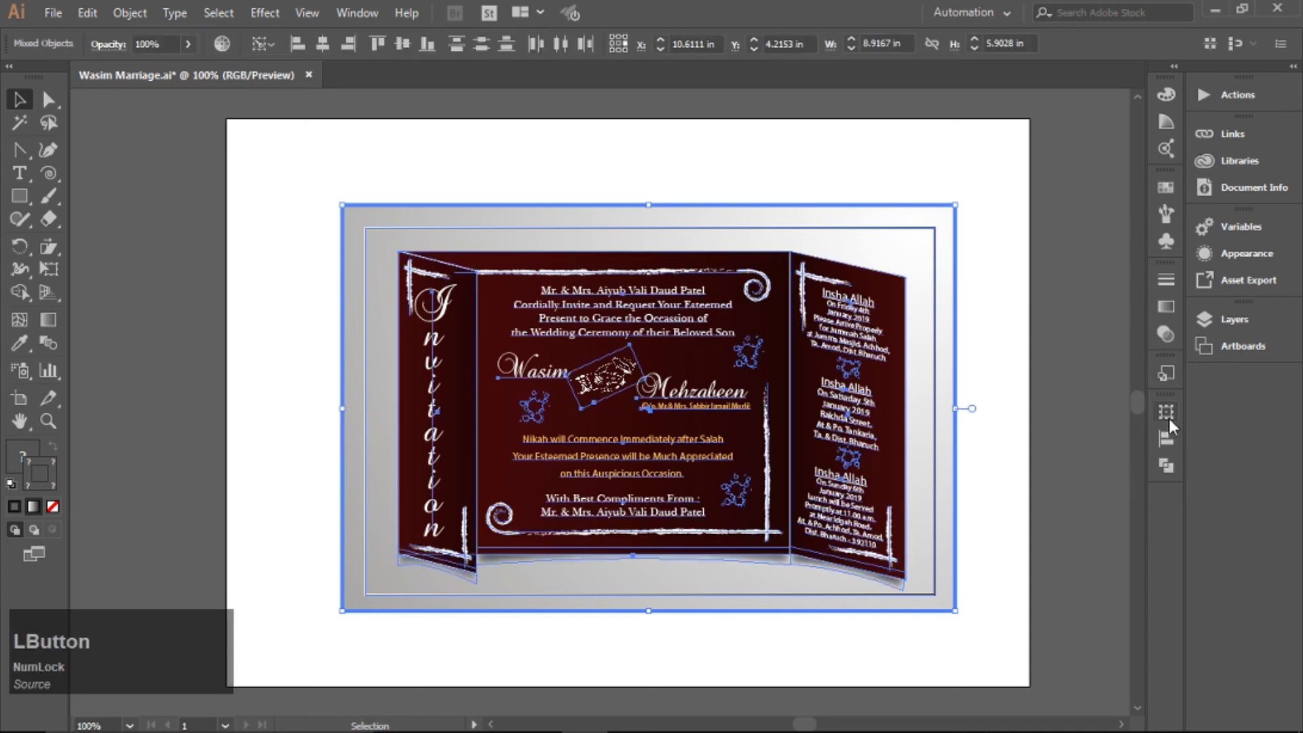
click(1166, 439)
click(978, 452)
click(1094, 453)
click(1112, 405)
click(977, 404)
Step: Nudge the card group down within the frame to a Y position of 4.3125 in
click(606, 377)
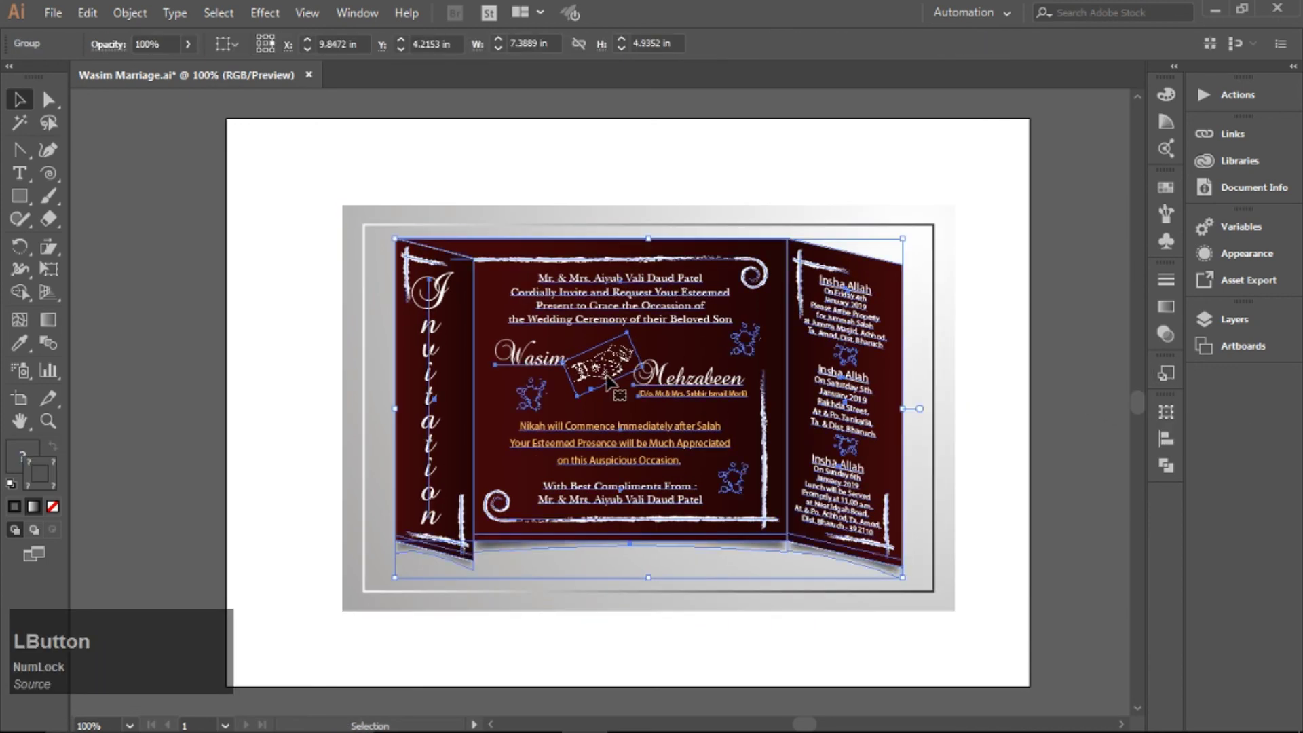
key(Down)
key(Down)
key(Down)
key(Down)
key(Down)
key(Down)
key(Down)
click(1025, 388)
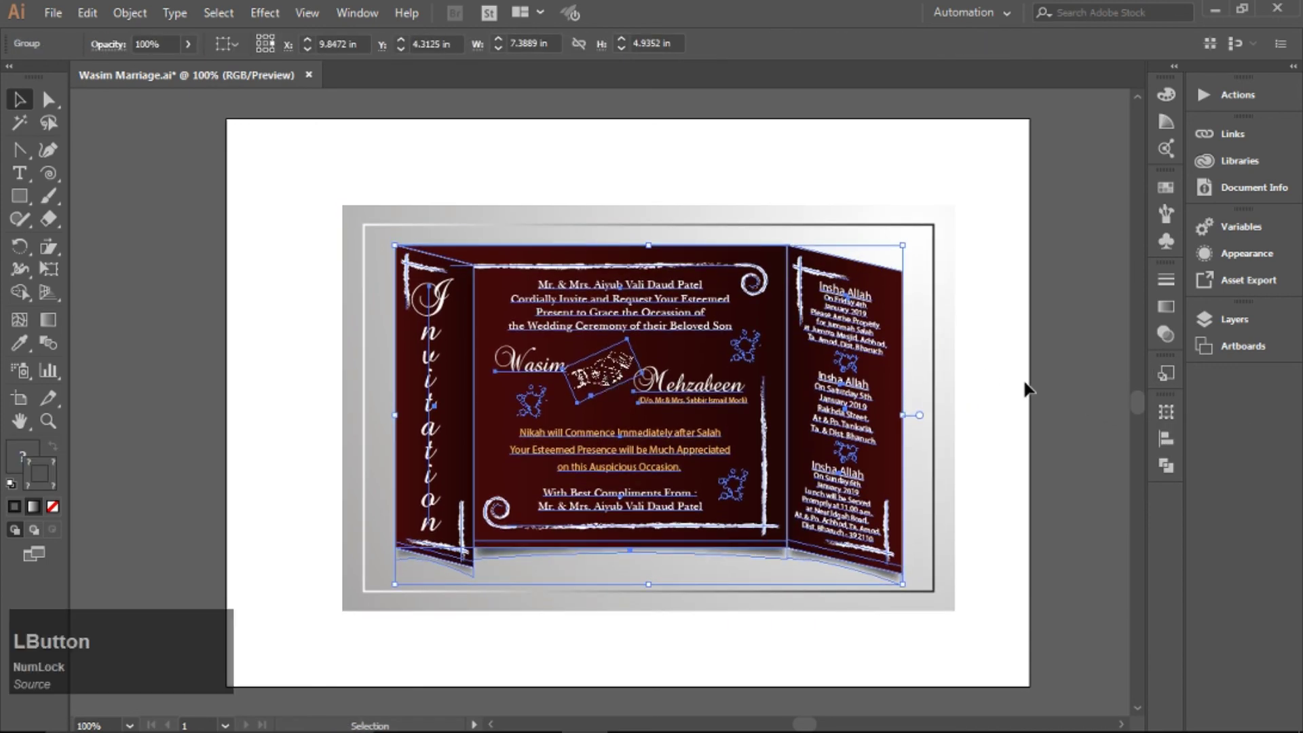
Step: Group the card, the frame and the grey background together
drag(299, 181, 1068, 646)
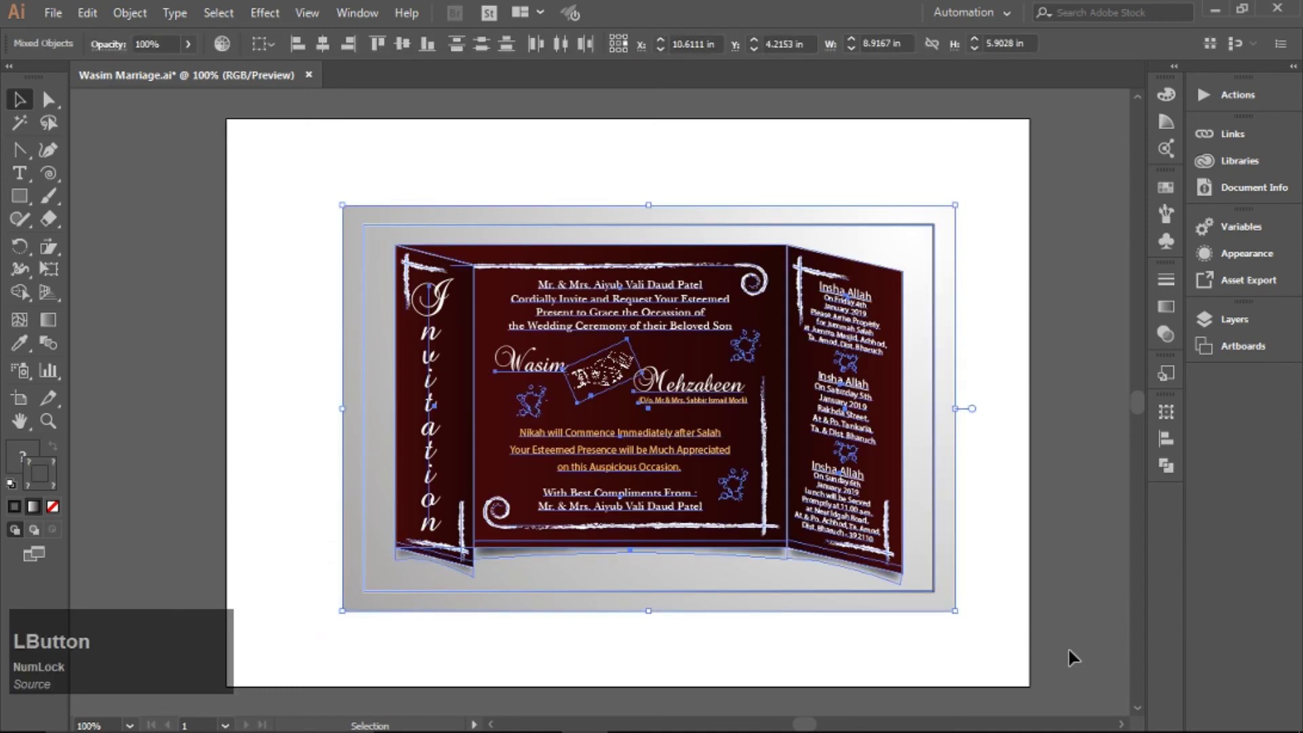
right_click(533, 430)
click(1059, 576)
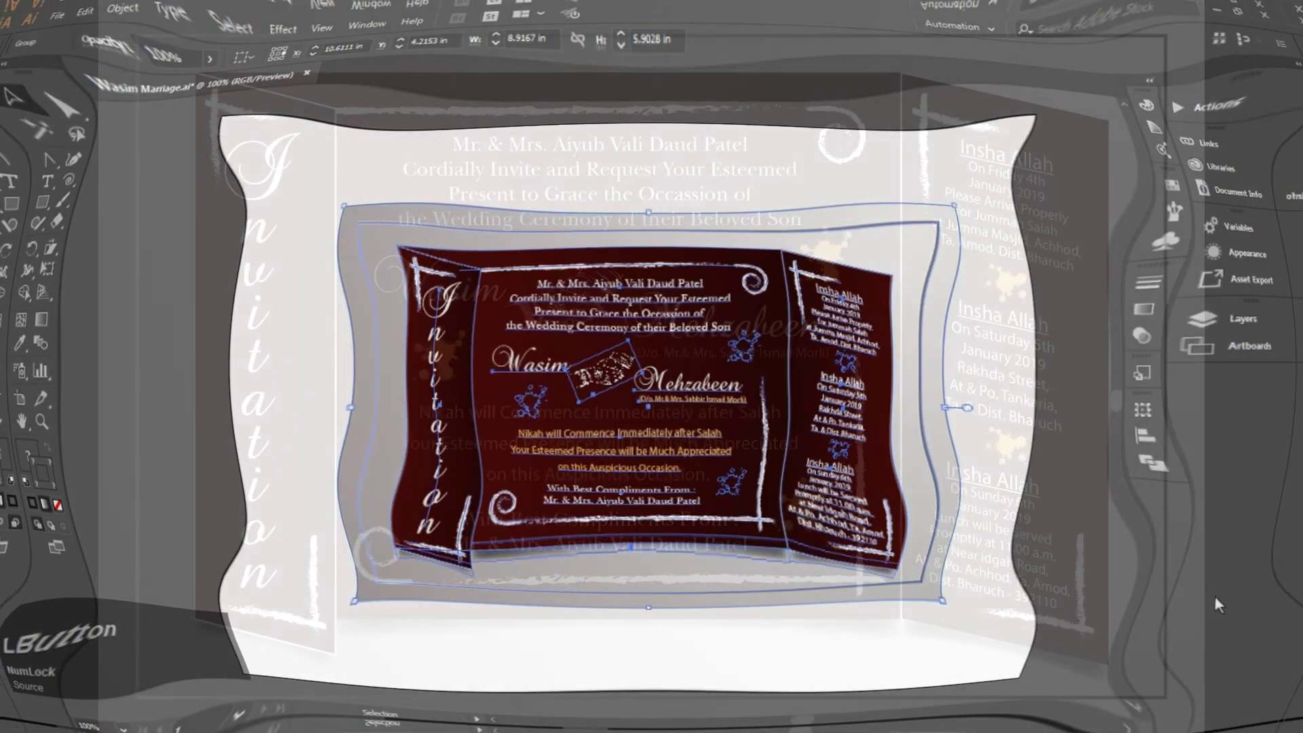